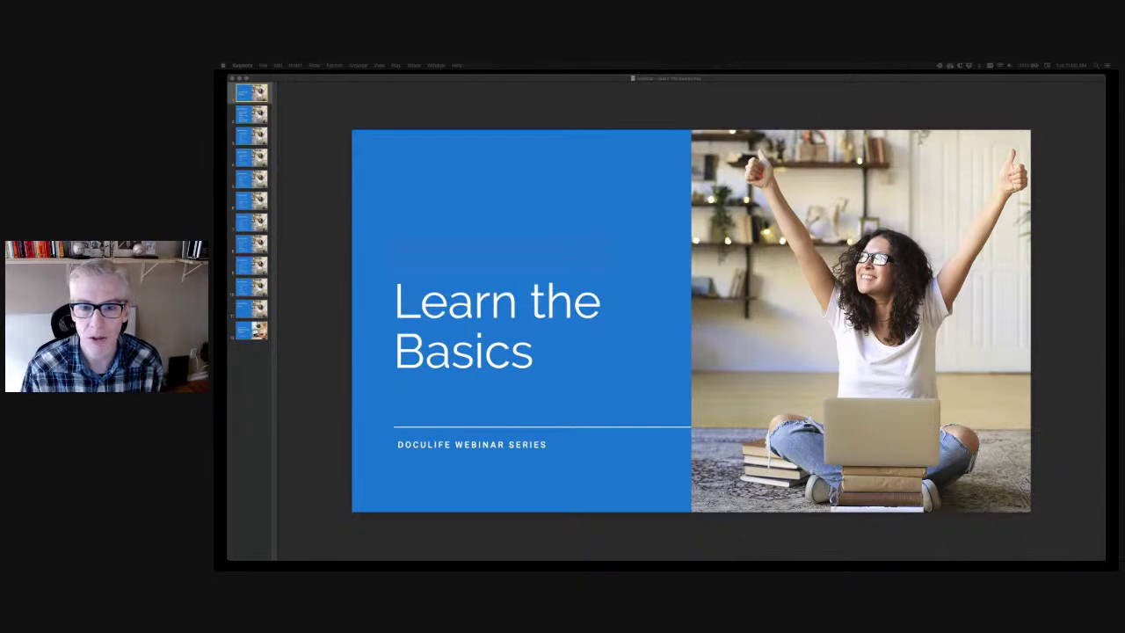
Show the second slide, the Learn the Basics agenda listing eight webinar topics
left_click(251, 115)
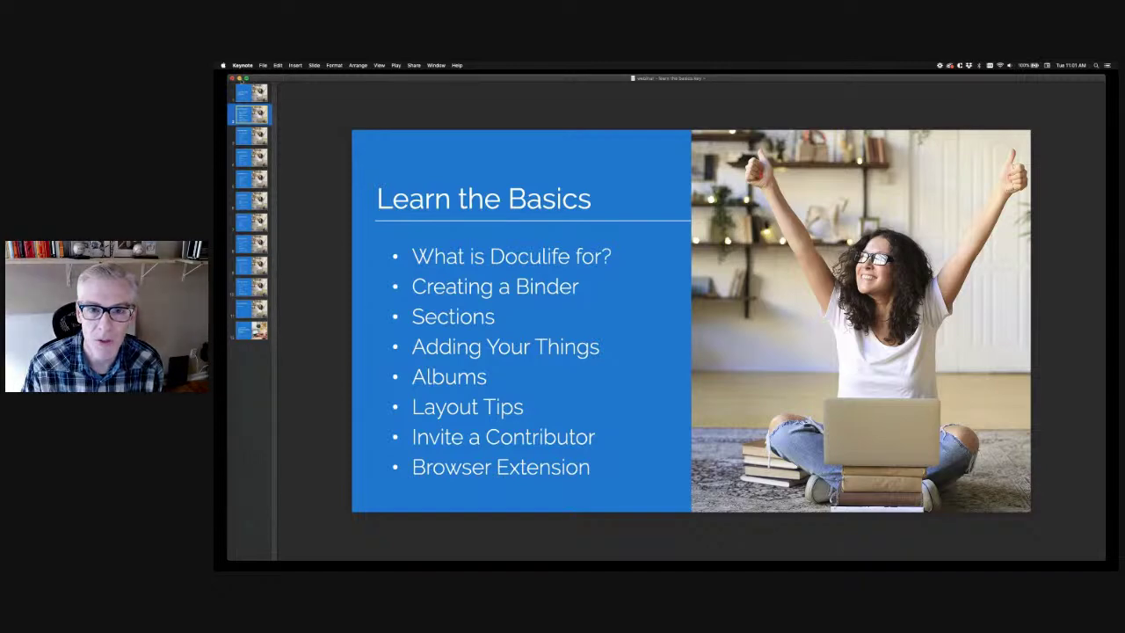
Minimize the Keynote window to reveal the Doculife binders in the browser
left_click(238, 78)
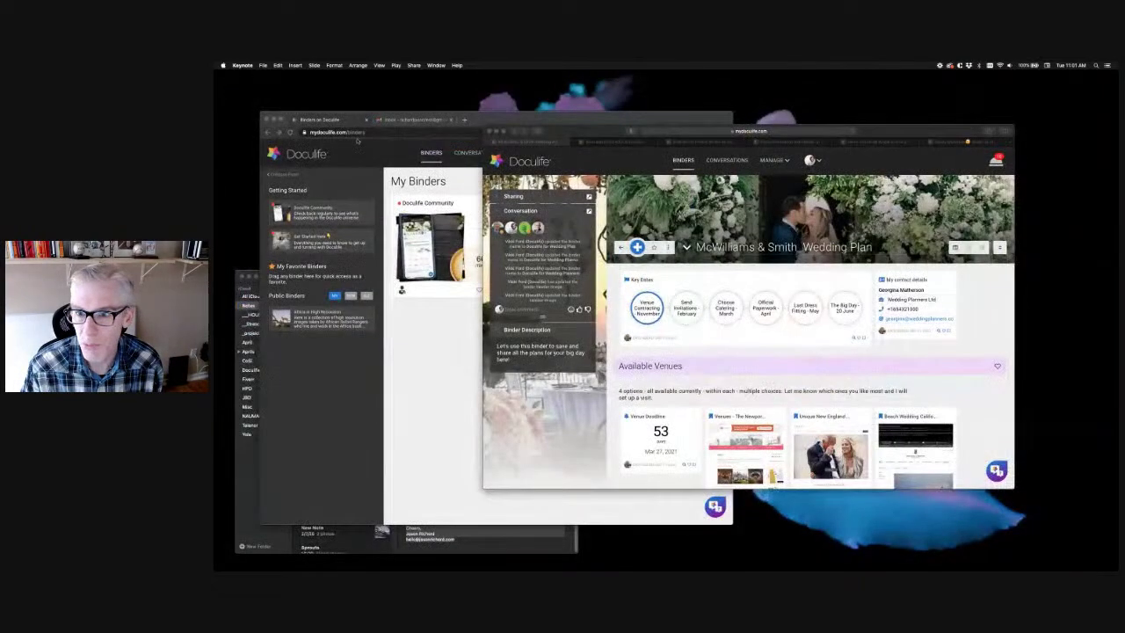
Hide My Binders and Notes, then centre the McWilliams & Smith Wedding Plan window on screen
left_click(564, 135)
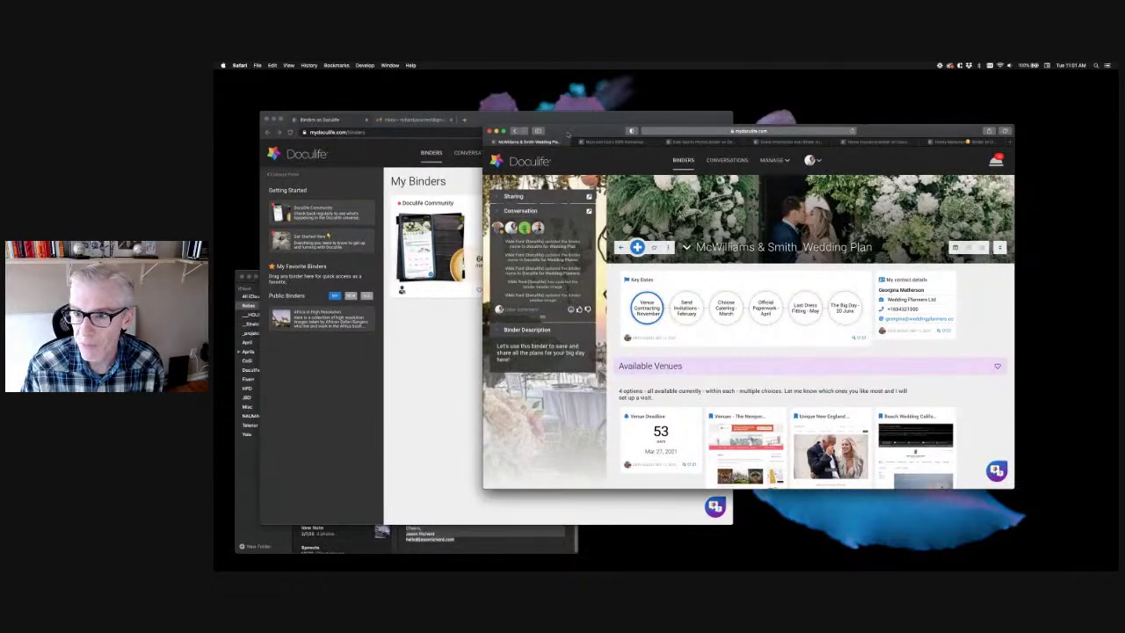
left_click(426, 120)
key("super+m")
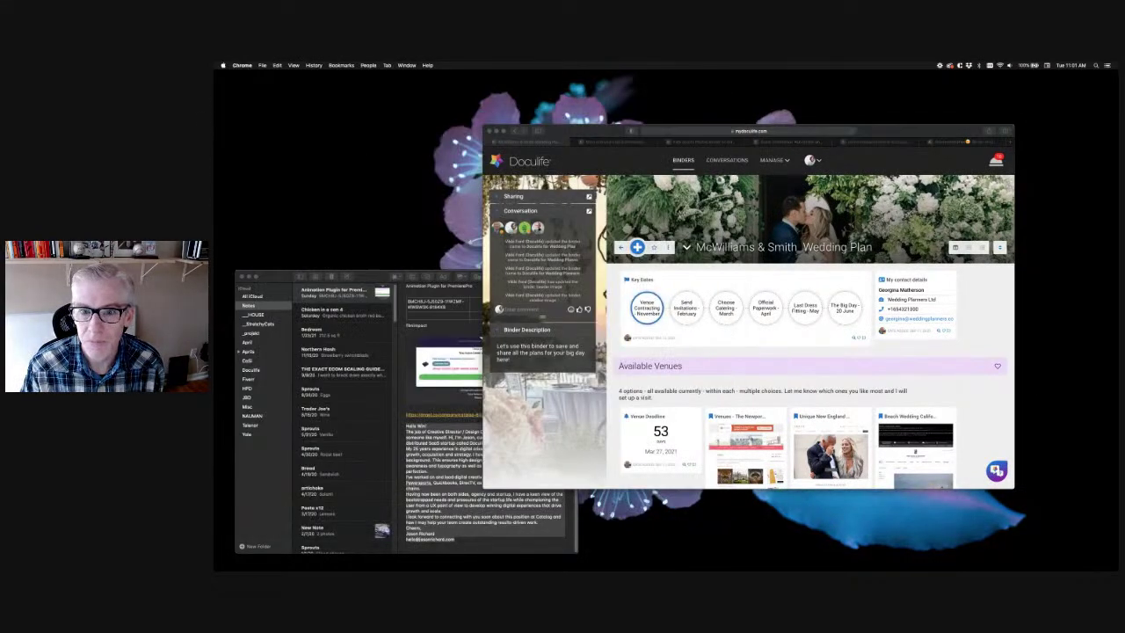
left_click(248, 275)
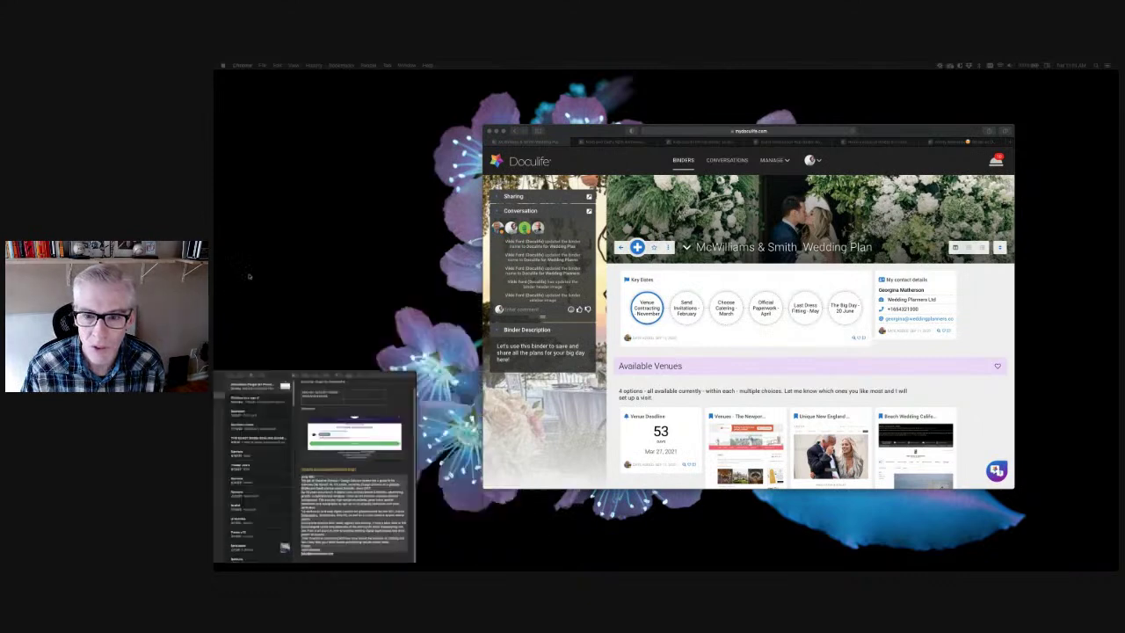
left_click_drag(900, 130, 792, 118)
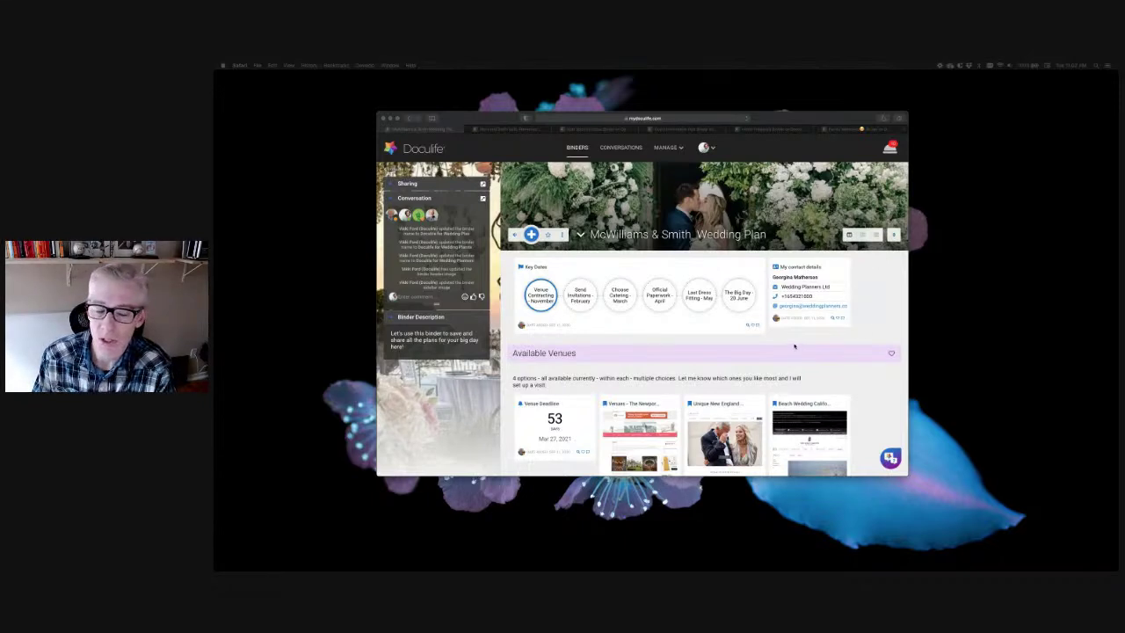
scroll(858, 313, "down", 3)
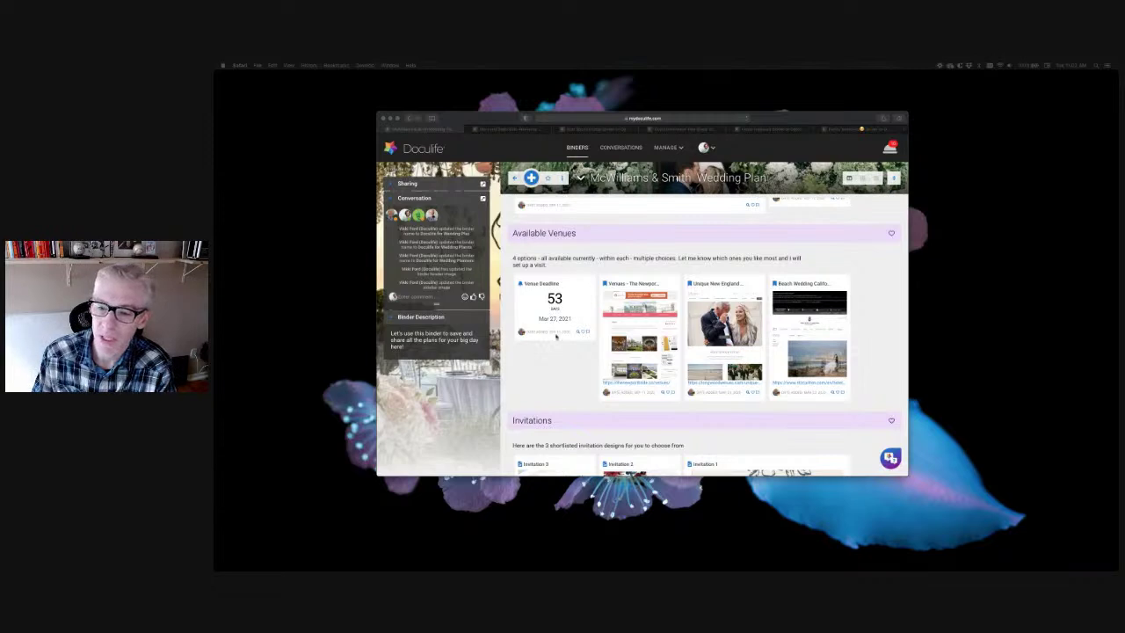
scroll(556, 335, "down", 2)
scroll(514, 394, "down", 8)
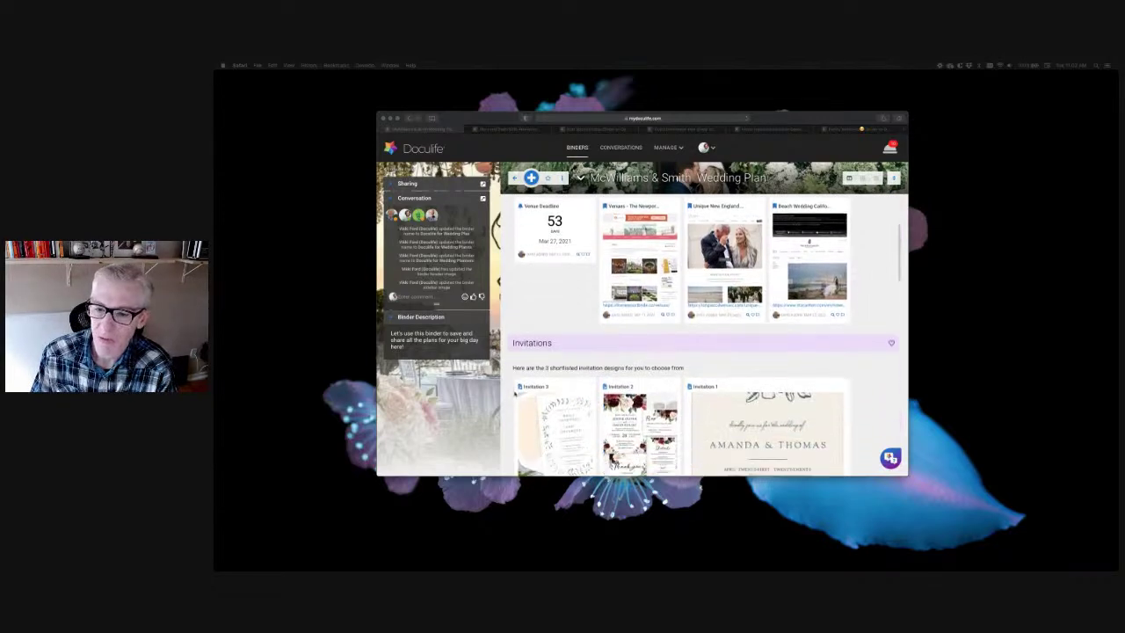
scroll(514, 393, "down", 3)
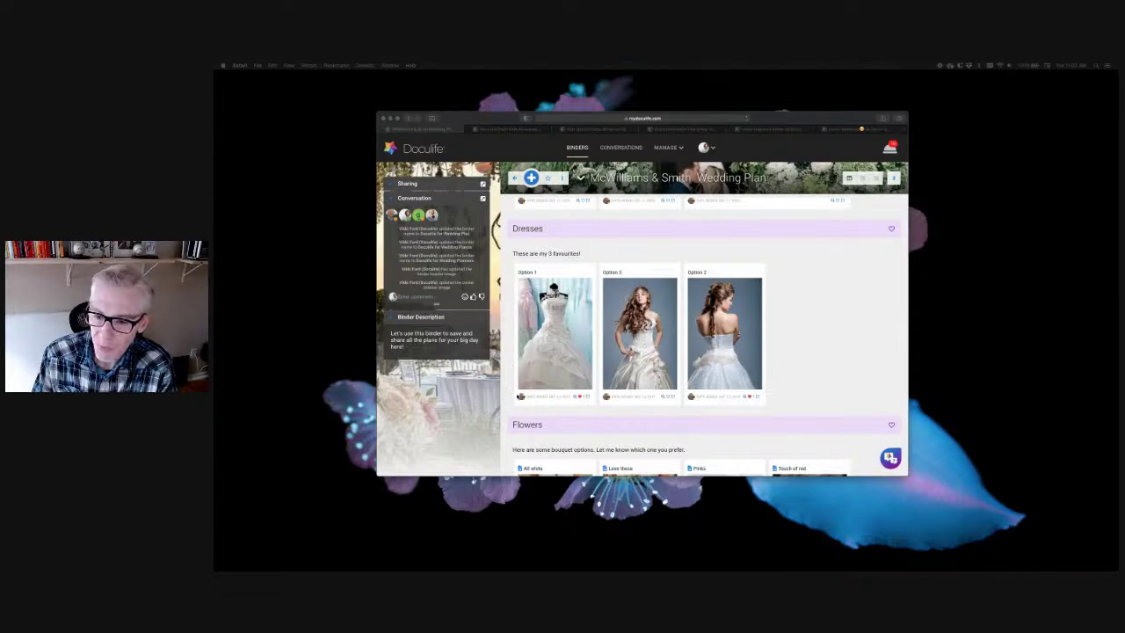
scroll(527, 396, "down", 10)
scroll(540, 398, "down", 3)
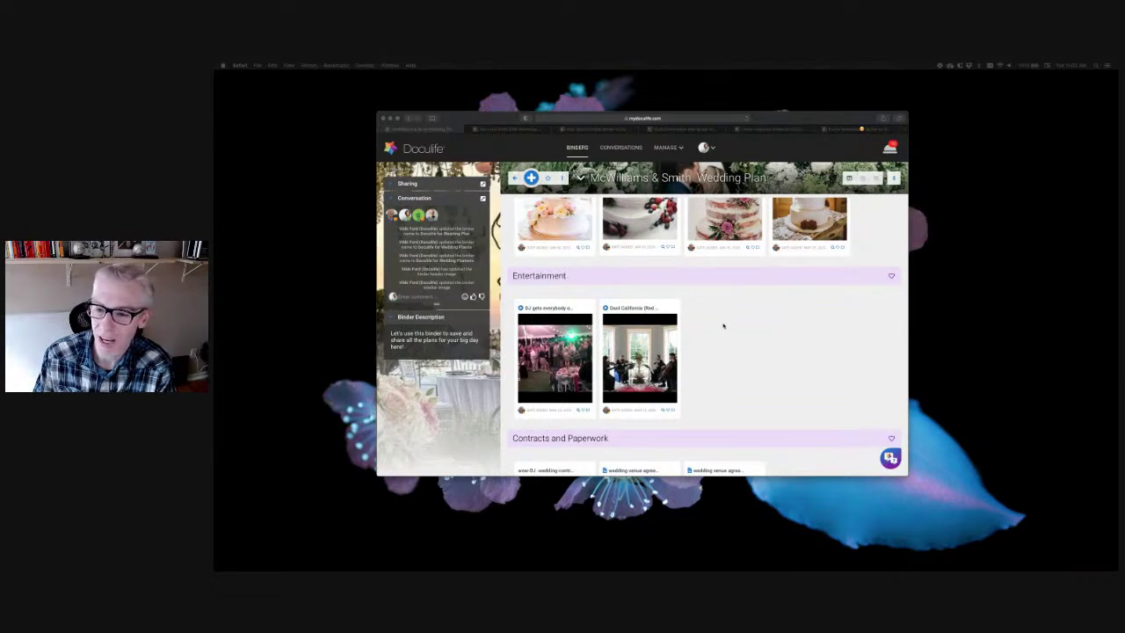
scroll(694, 343, "down", 3)
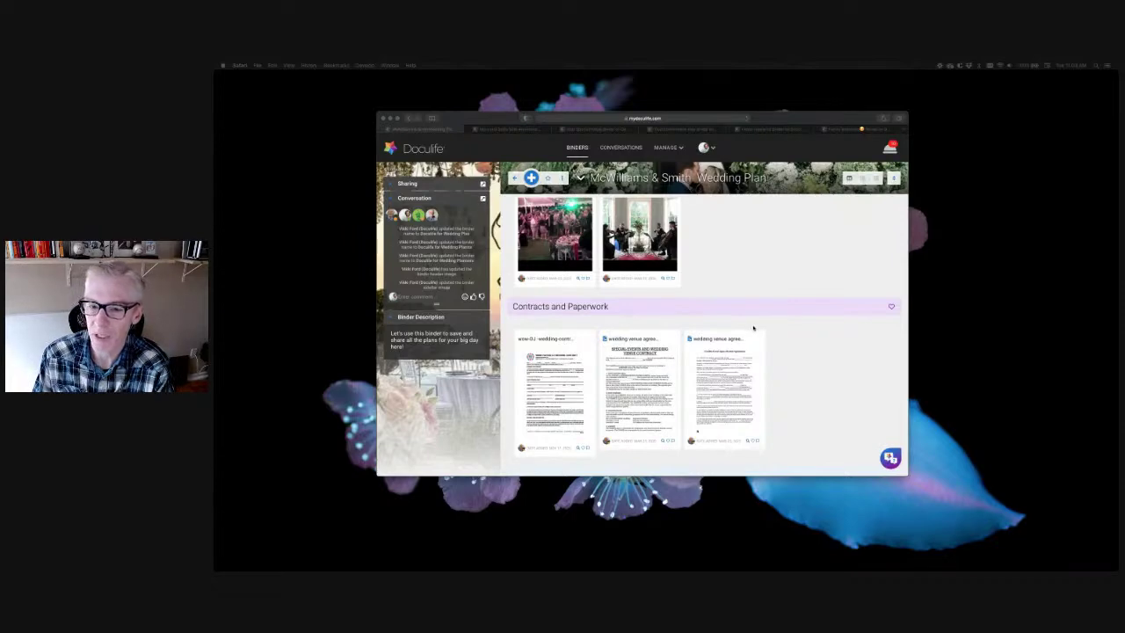
scroll(752, 327, "up", 15)
scroll(752, 327, "up", 10)
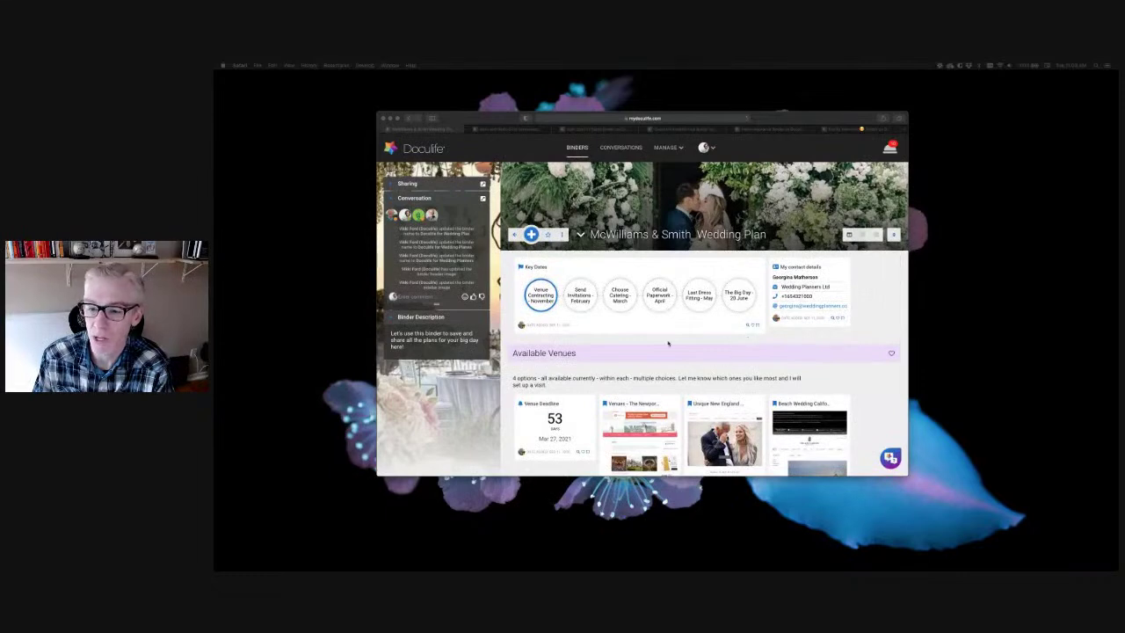
Switch to the Mom and Dad's 50th Anniversary binder tab
left_click(511, 129)
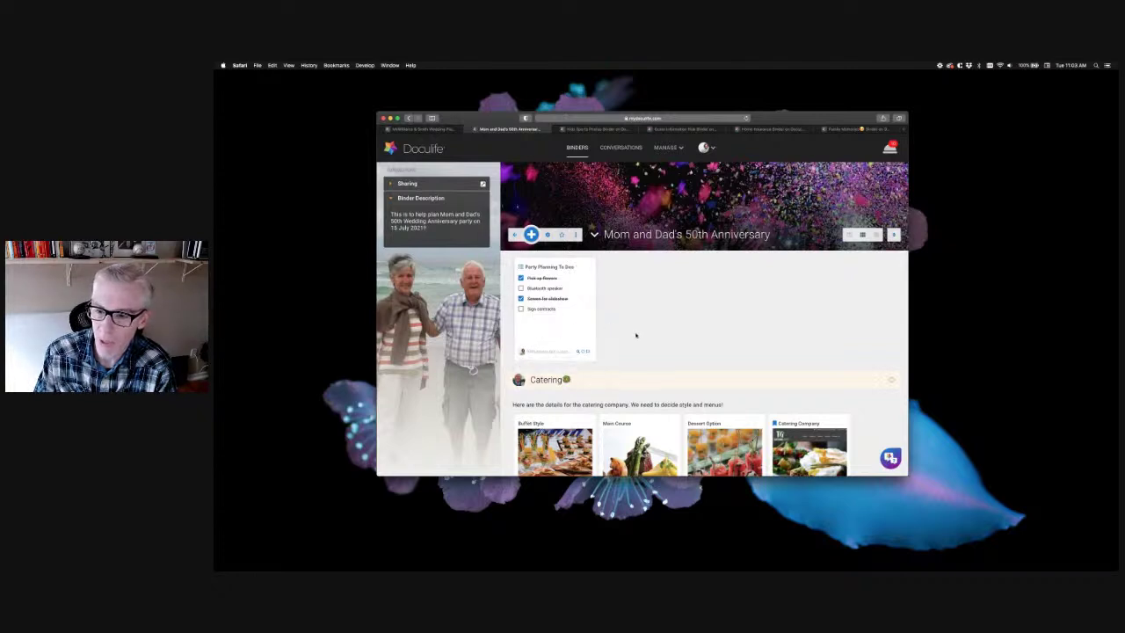
Scroll past Catering to the Entertainment section with the Jazz Band and DJ cards
scroll(636, 335, "down", 5)
scroll(636, 335, "down", 2)
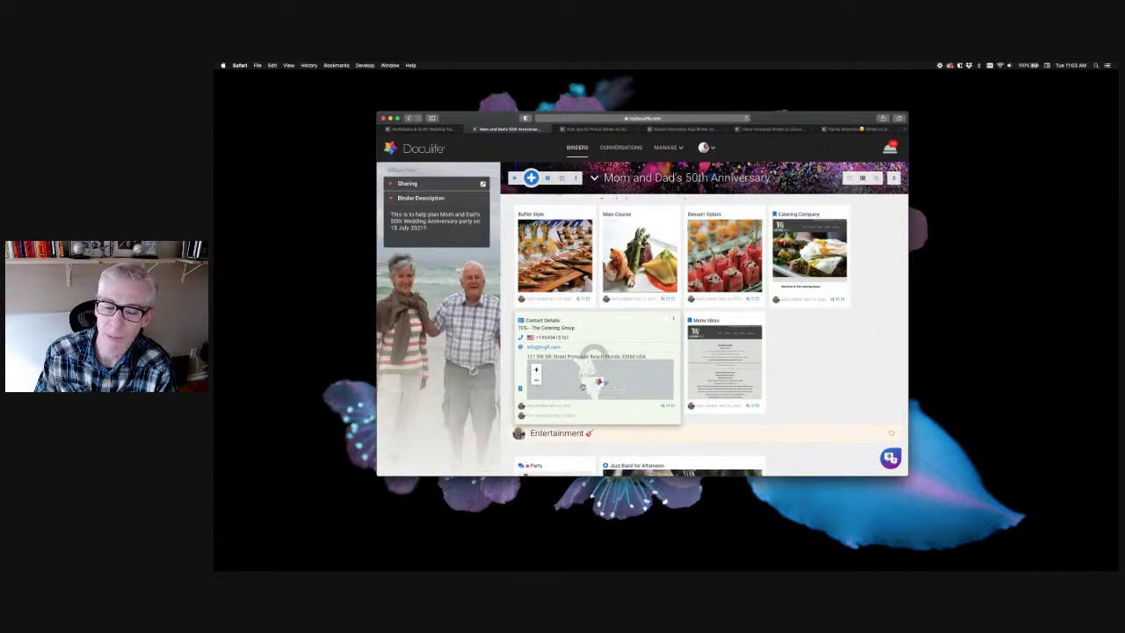
scroll(804, 366, "down", 3)
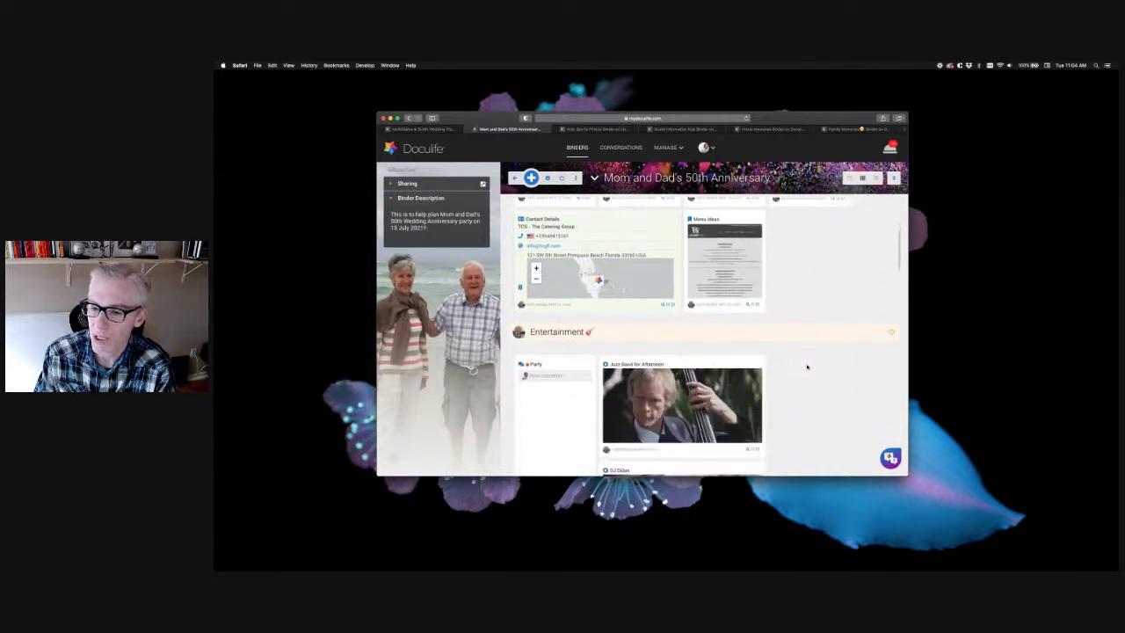
scroll(806, 366, "down", 4)
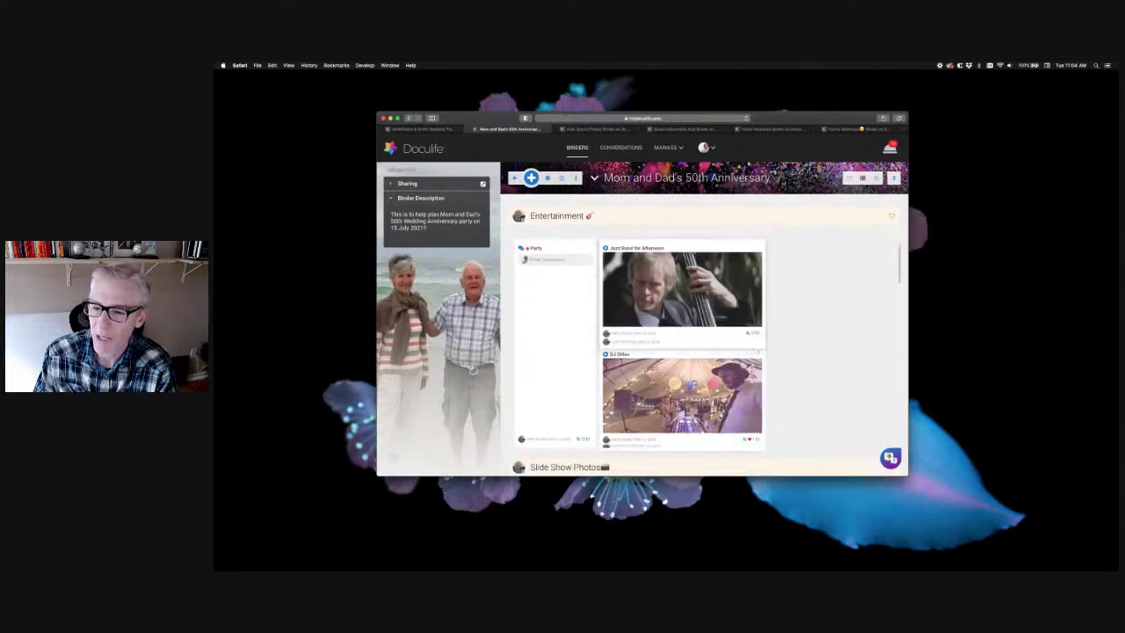
scroll(816, 342, "down", 1)
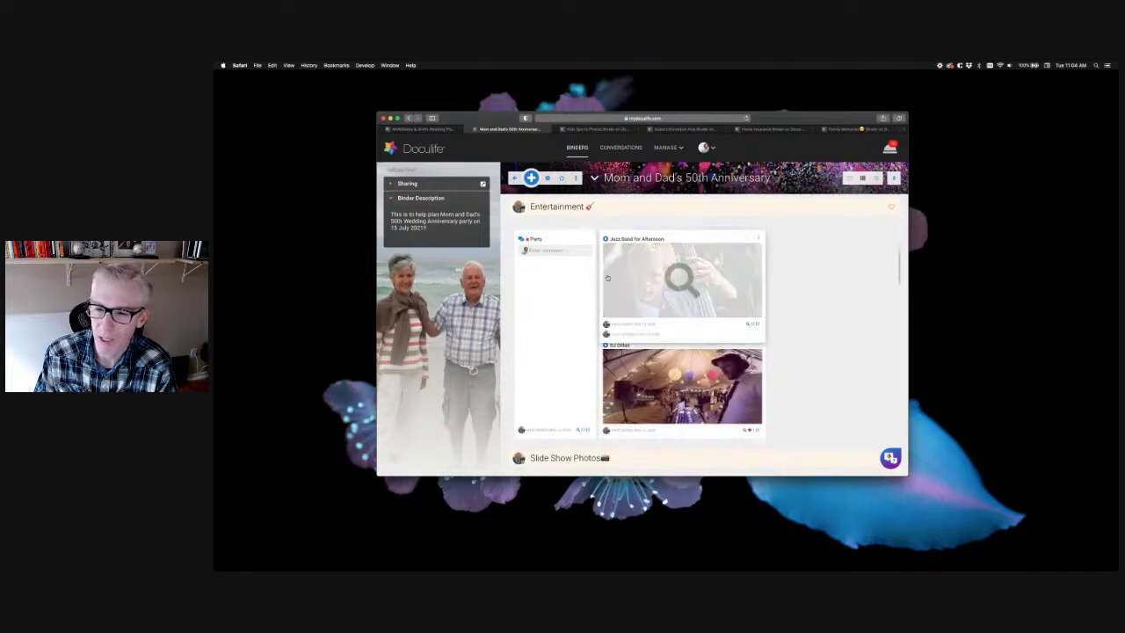
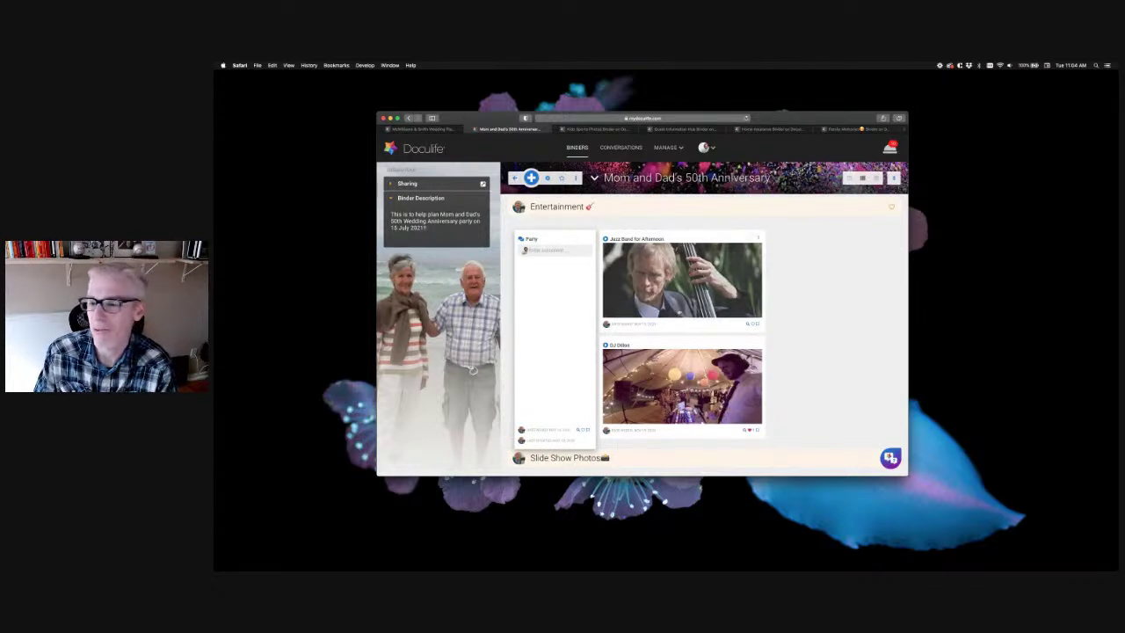
Open the Kids Little League Pics album as a full-screen slideshow at photo 1 of 10
scroll(840, 304, "down", 5)
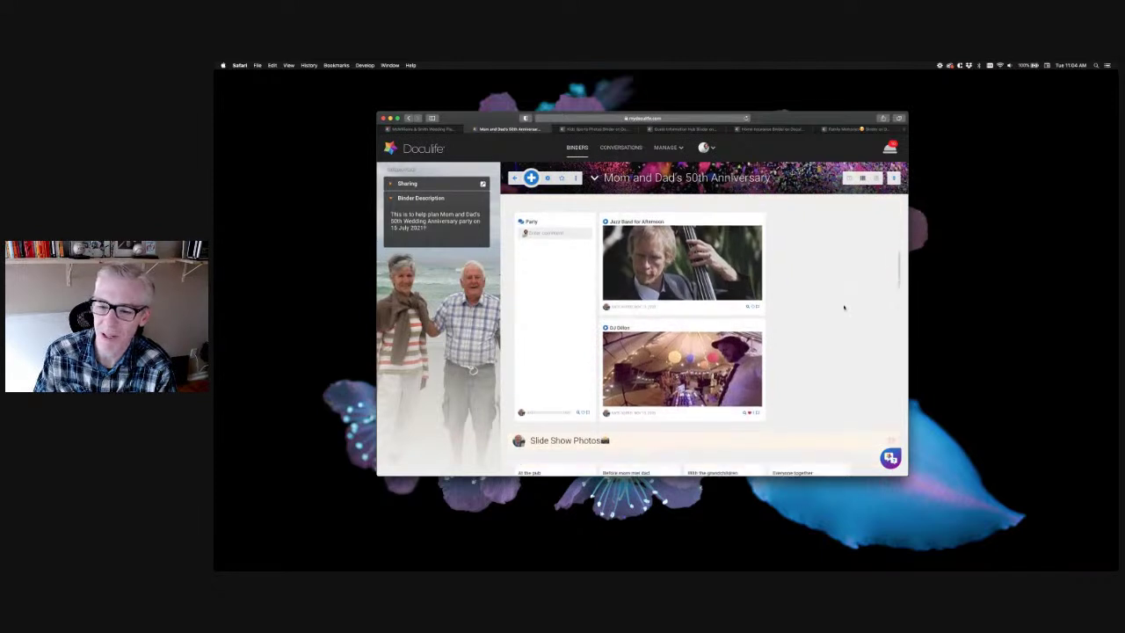
scroll(844, 307, "down", 4)
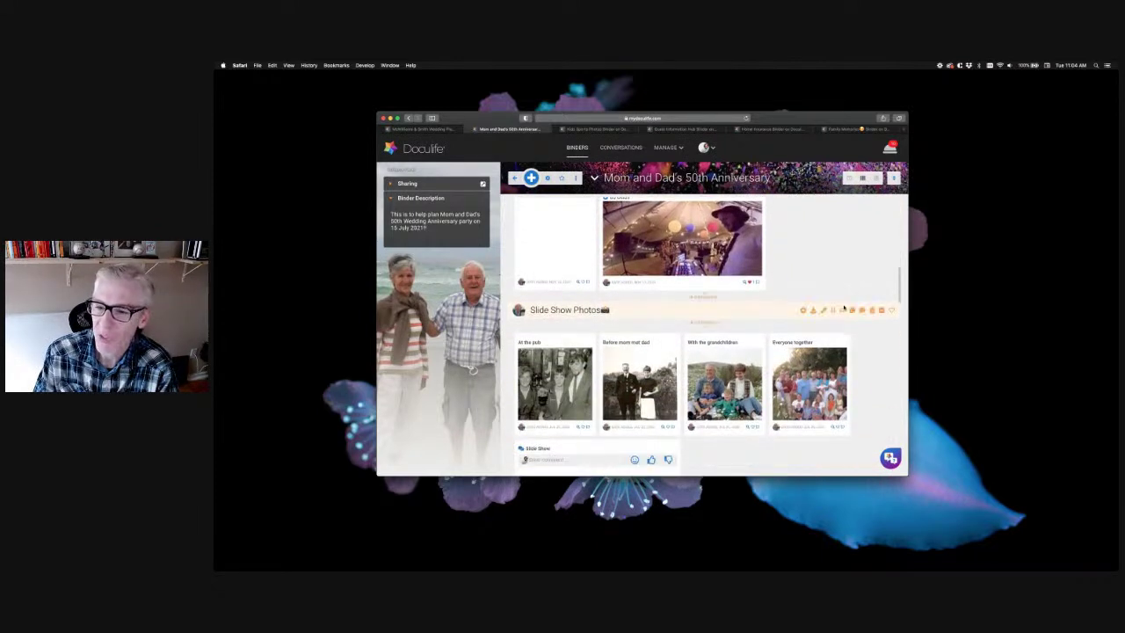
scroll(806, 391, "down", 1)
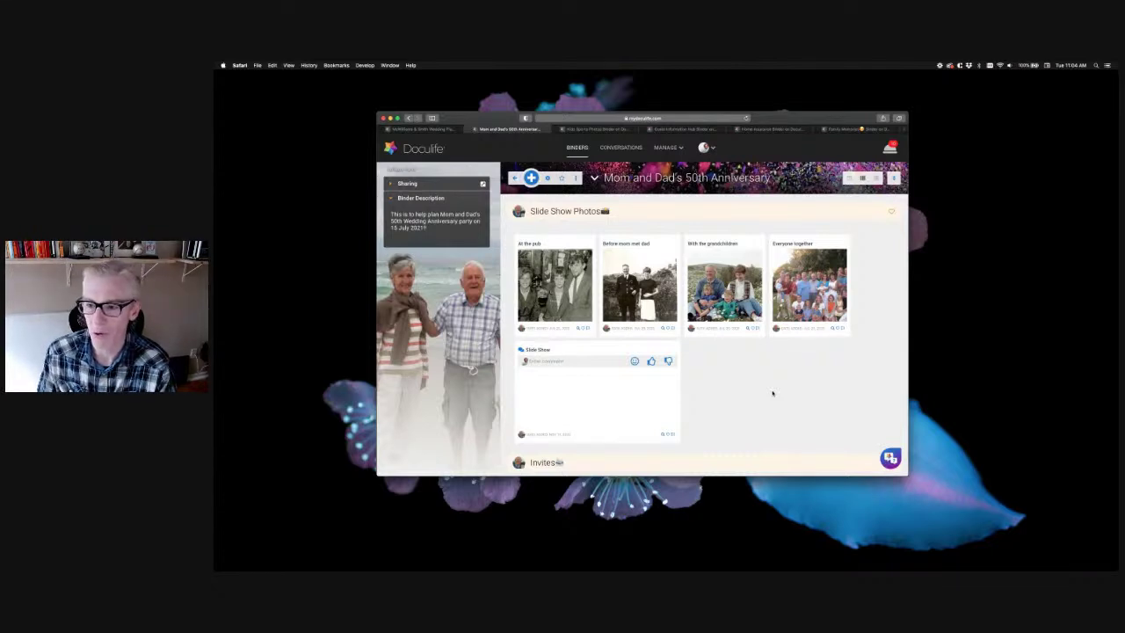
scroll(772, 393, "down", 5)
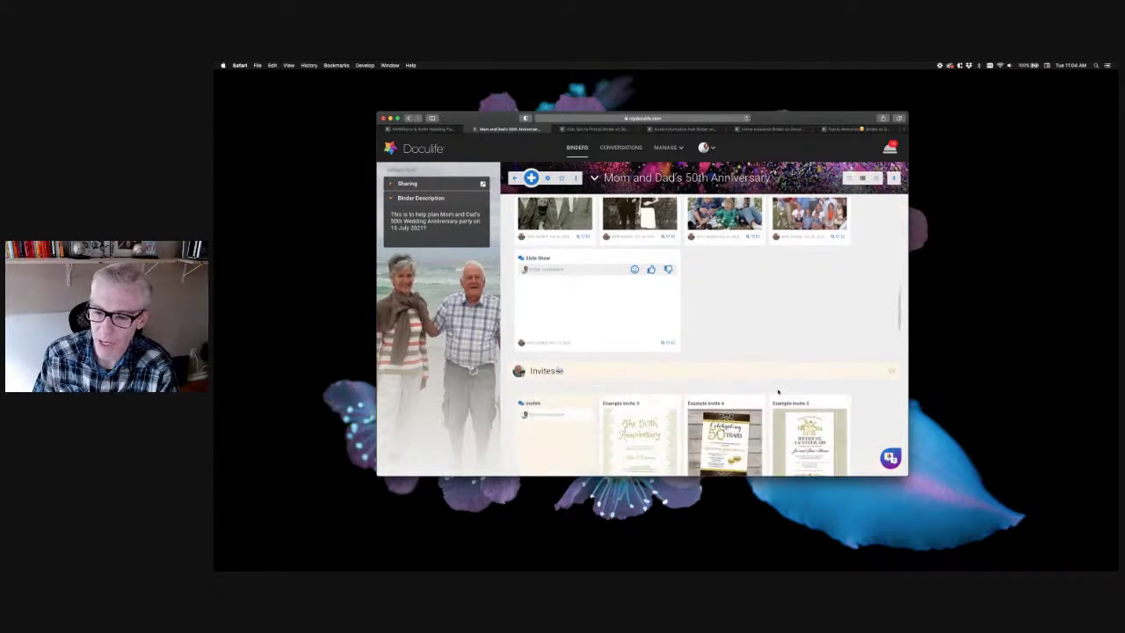
scroll(779, 392, "down", 6)
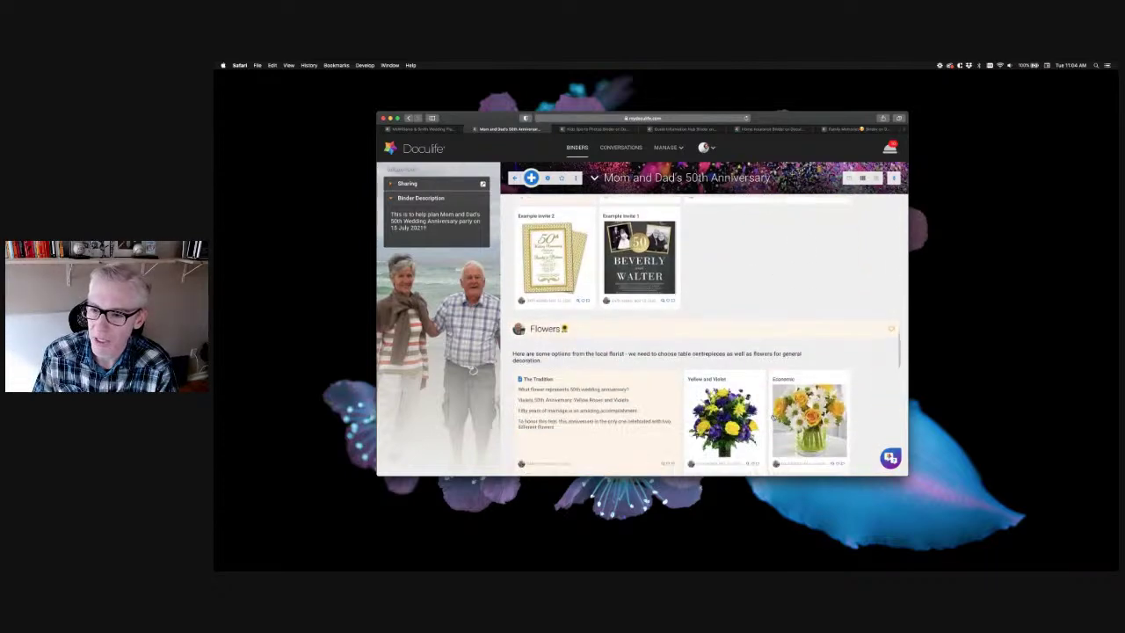
scroll(782, 314, "down", 6)
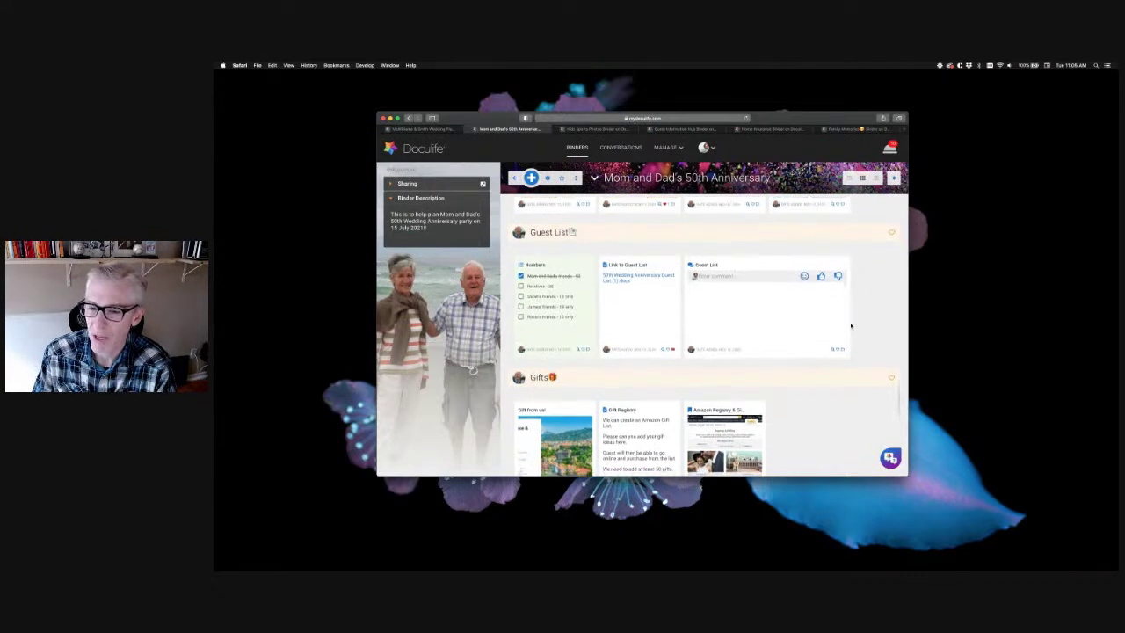
scroll(851, 326, "down", 3)
scroll(822, 351, "down", 3)
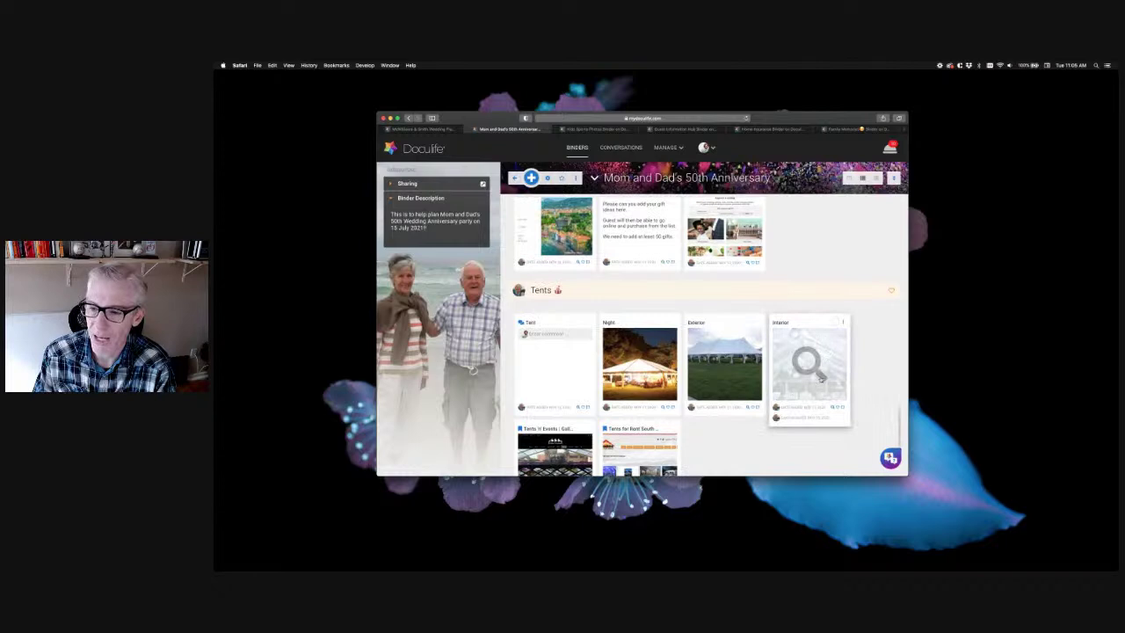
scroll(817, 369, "up", 1)
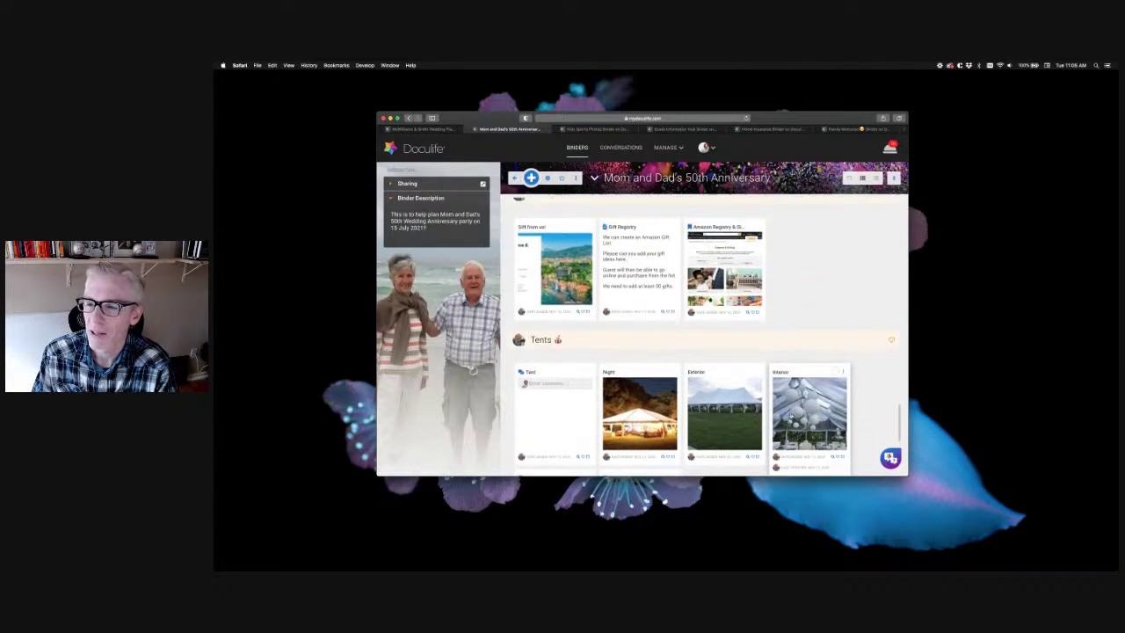
scroll(791, 384, "down", 6)
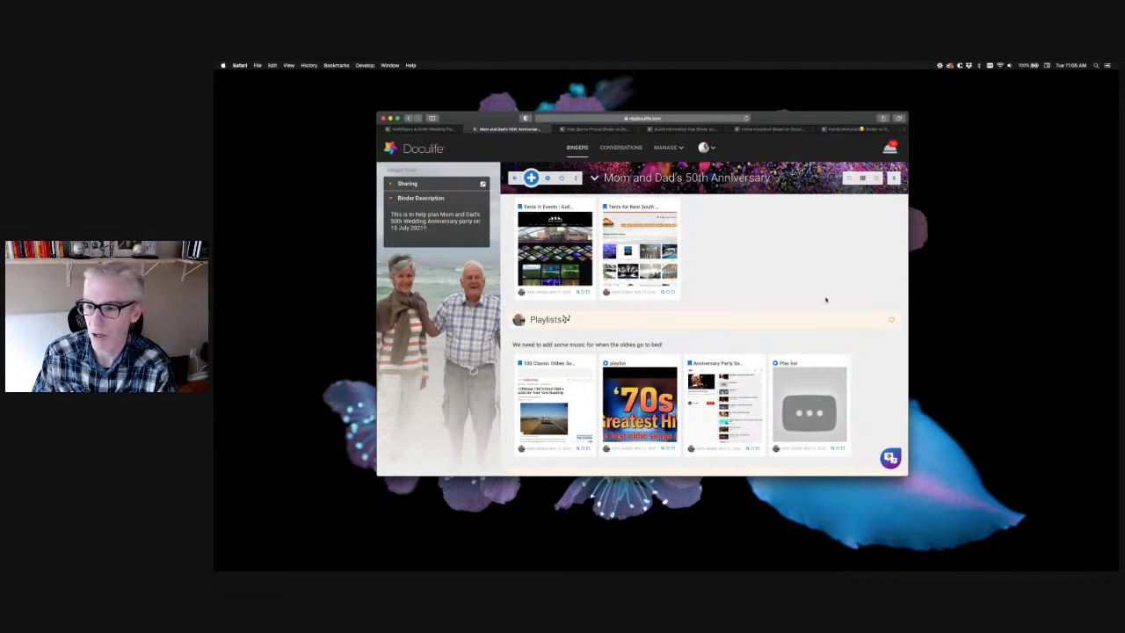
scroll(825, 299, "down", 5)
scroll(825, 300, "down", 15)
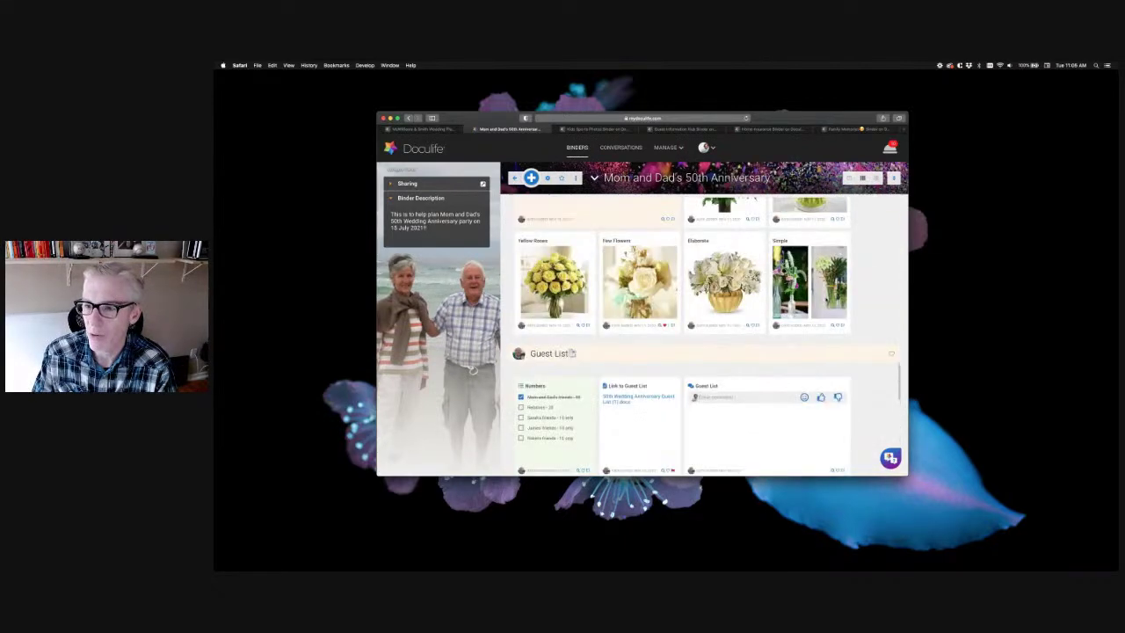
scroll(825, 299, "down", 5)
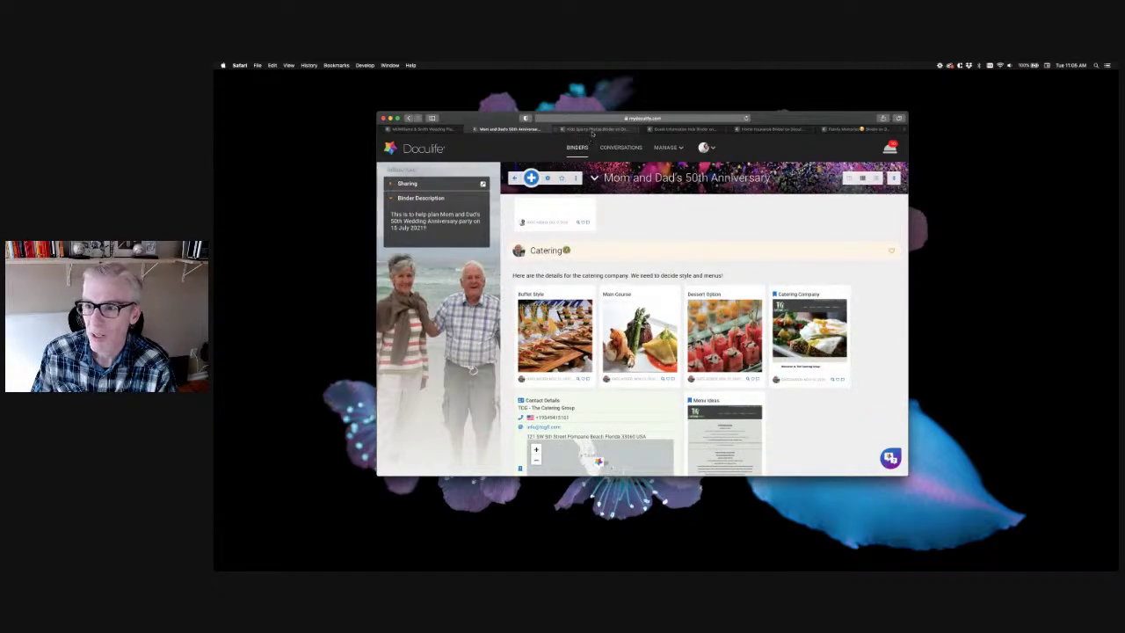
left_click(595, 129)
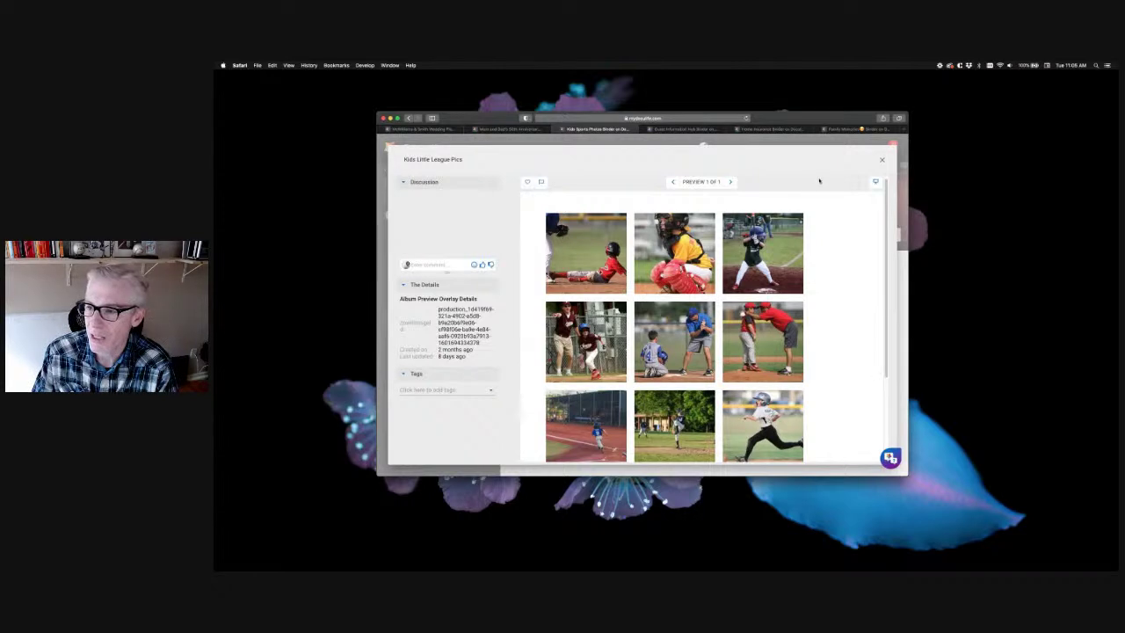
left_click(876, 182)
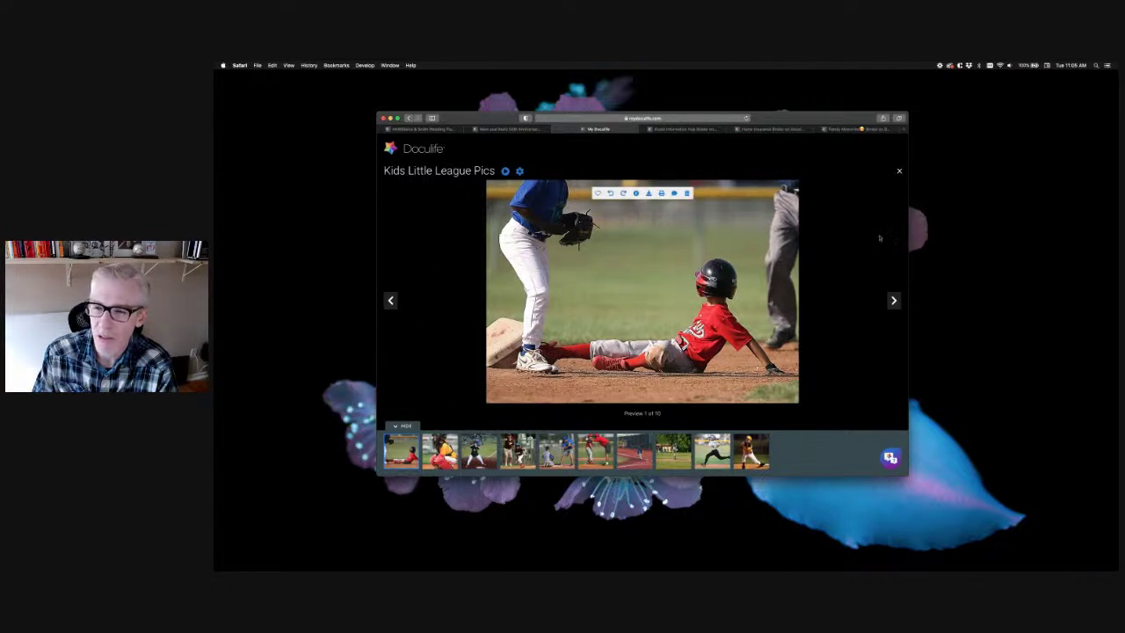
Advance to photo 4, the coach beside the helmeted runner, and open its comment conversation
left_click(895, 301)
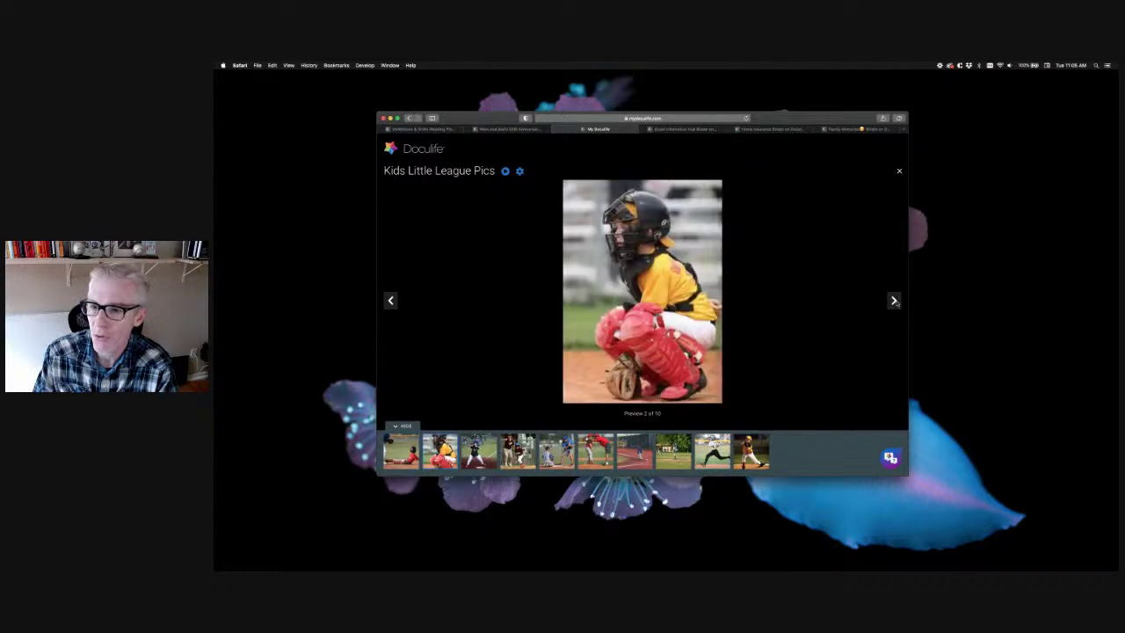
left_click(894, 302)
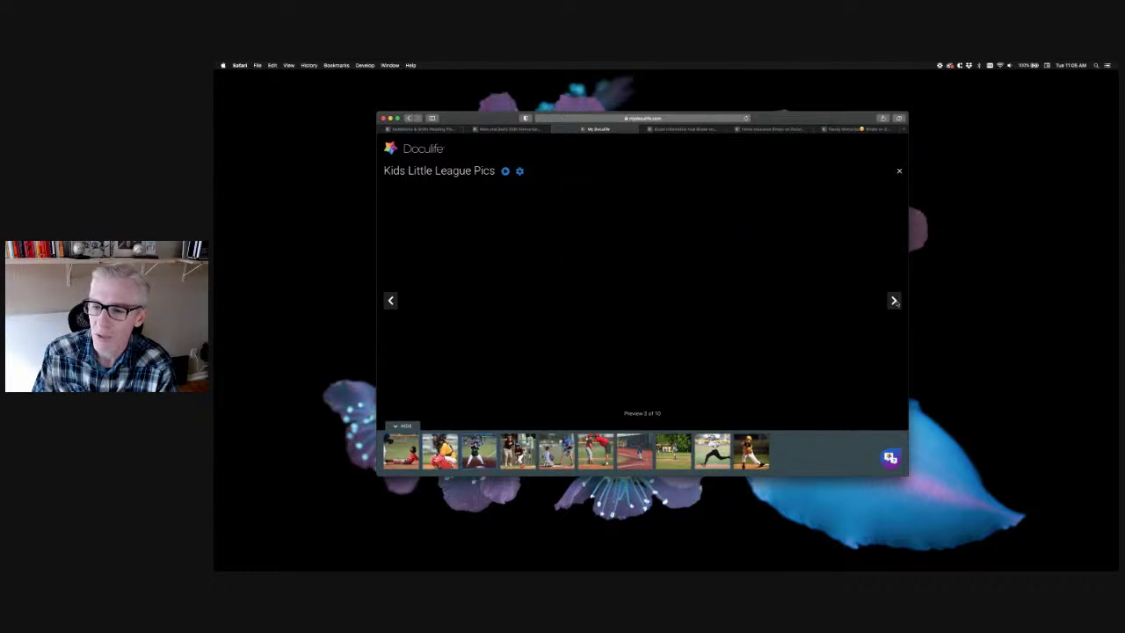
left_click(517, 449)
left_click_drag(527, 450, 596, 450)
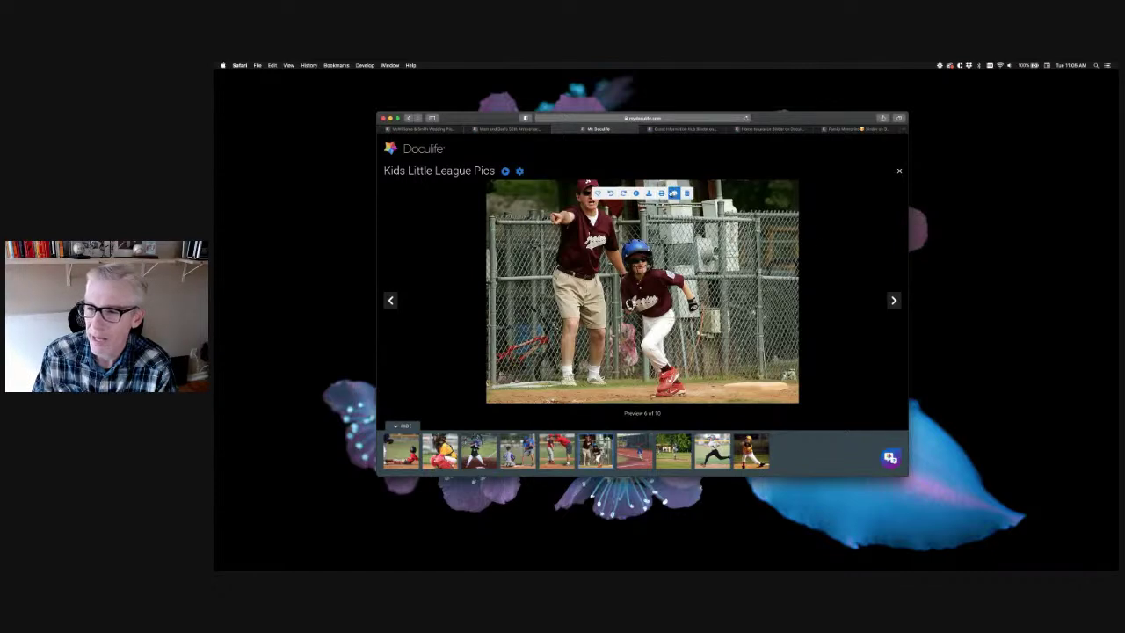
left_click(674, 194)
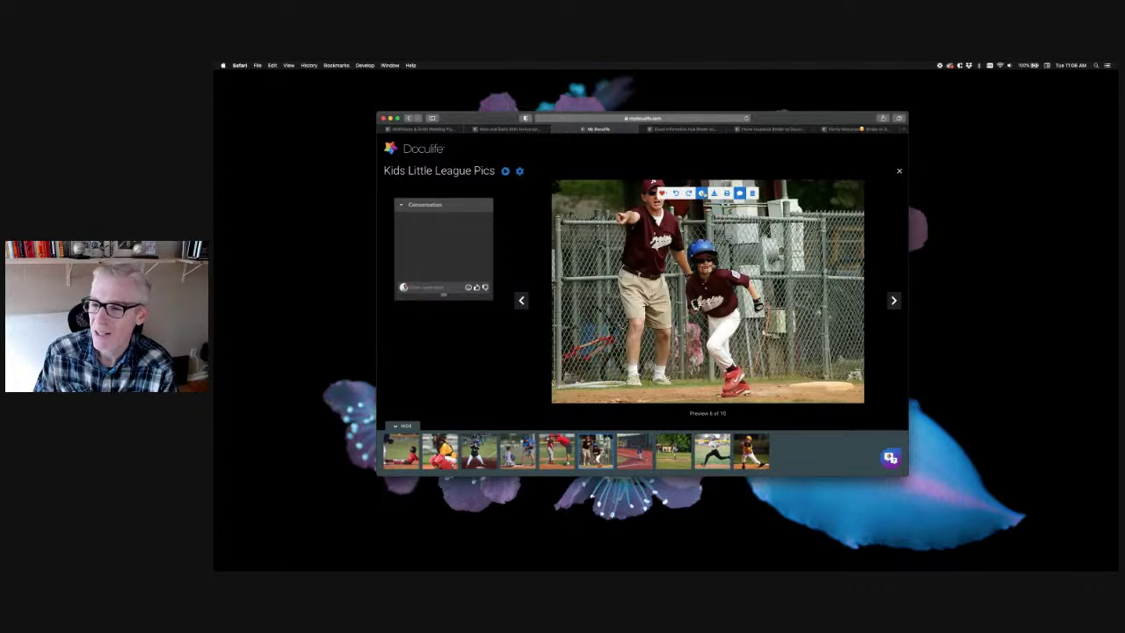
View the photo file details, move on to photo 7 of 10, hide the details, then switch to Guest Information Hub
left_click(701, 192)
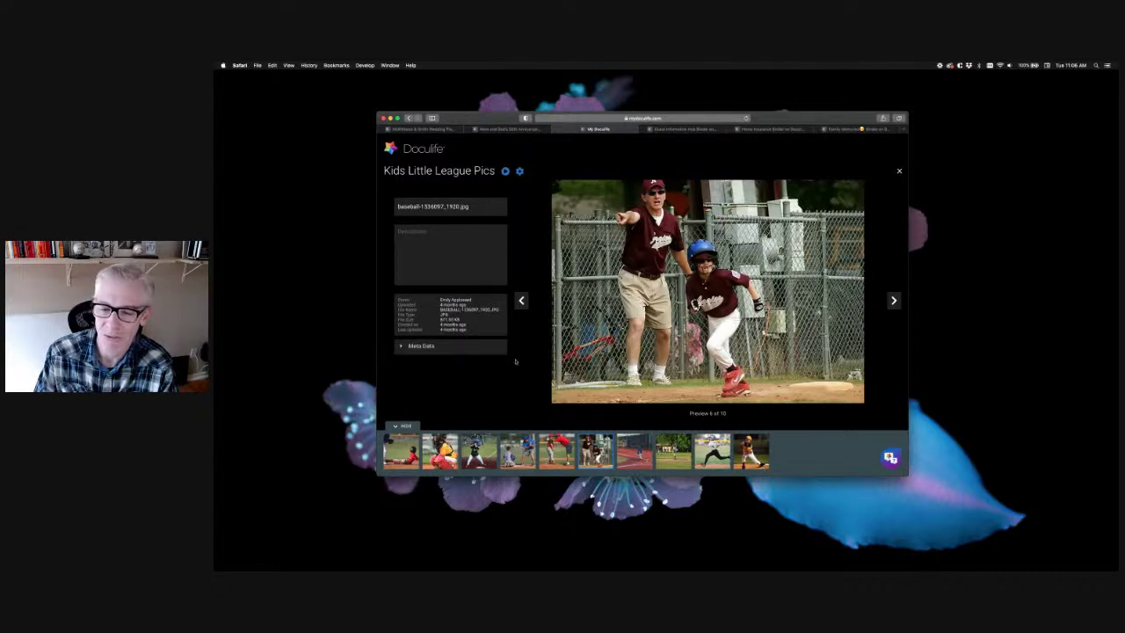
mouse_move(729, 195)
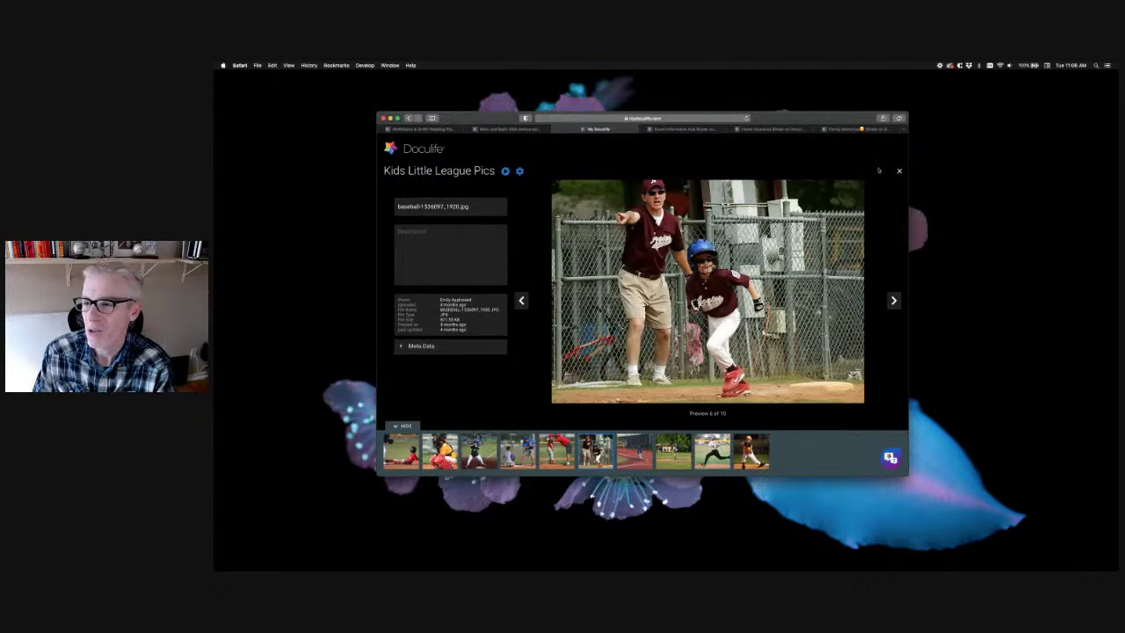
left_click(894, 301)
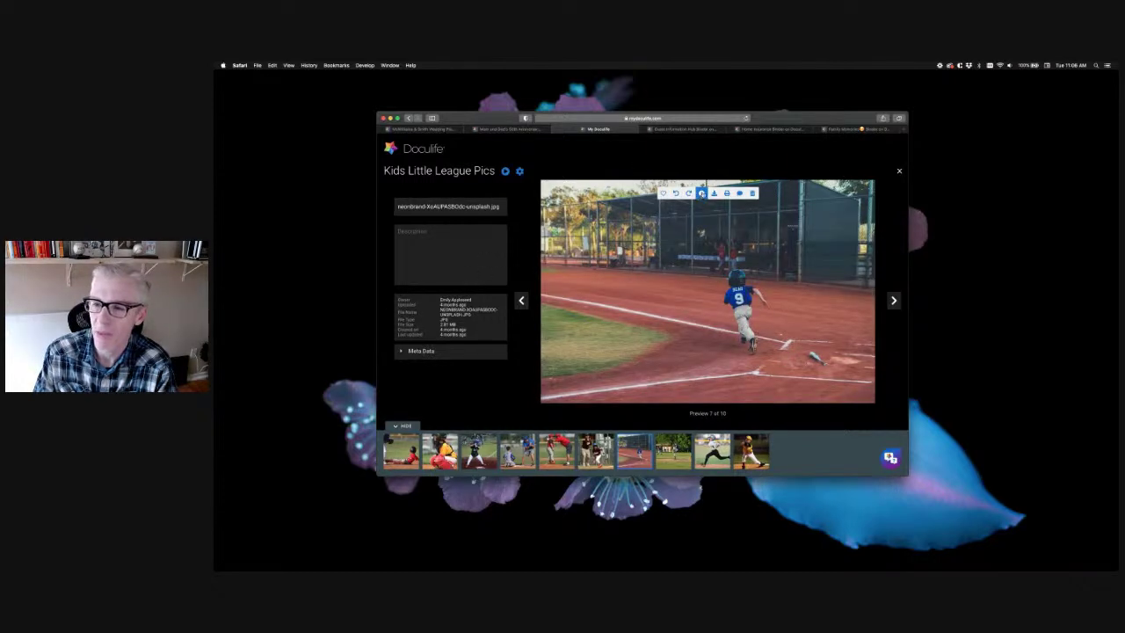
left_click(701, 193)
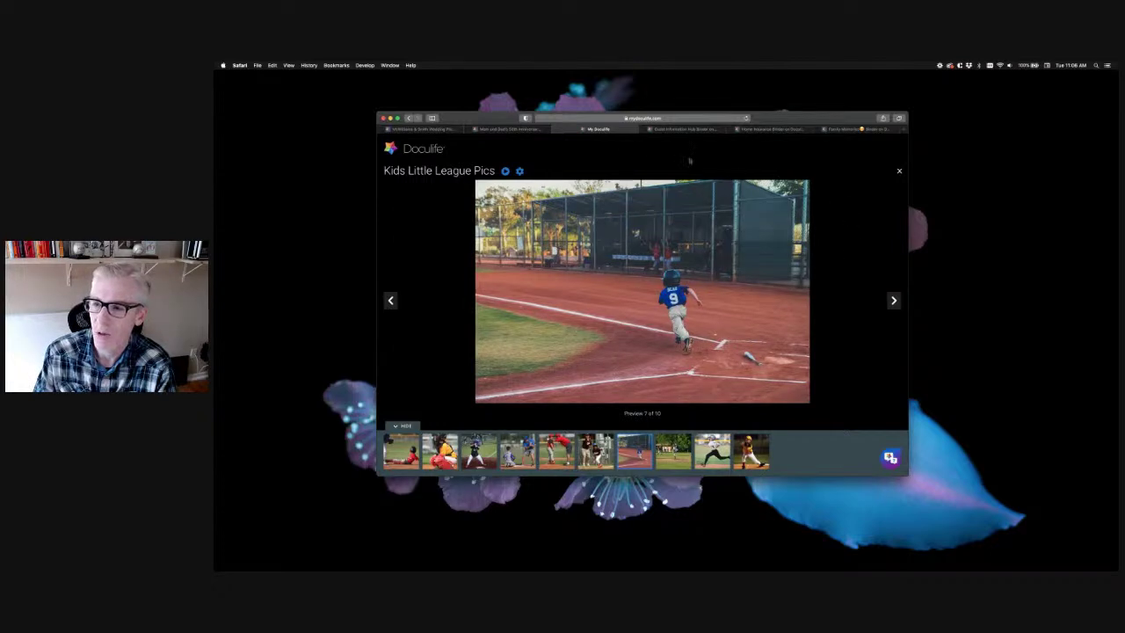
left_click(698, 130)
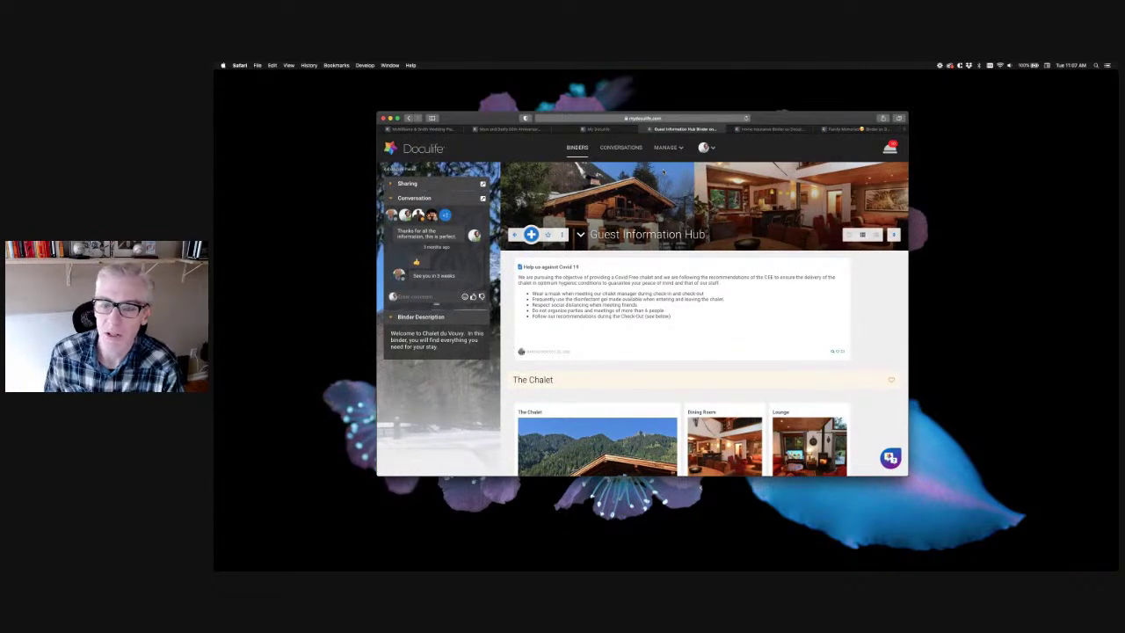
Scroll through the Contact Details, Getting here, Public Transport and Basic Rules sections
scroll(854, 313, "down", 10)
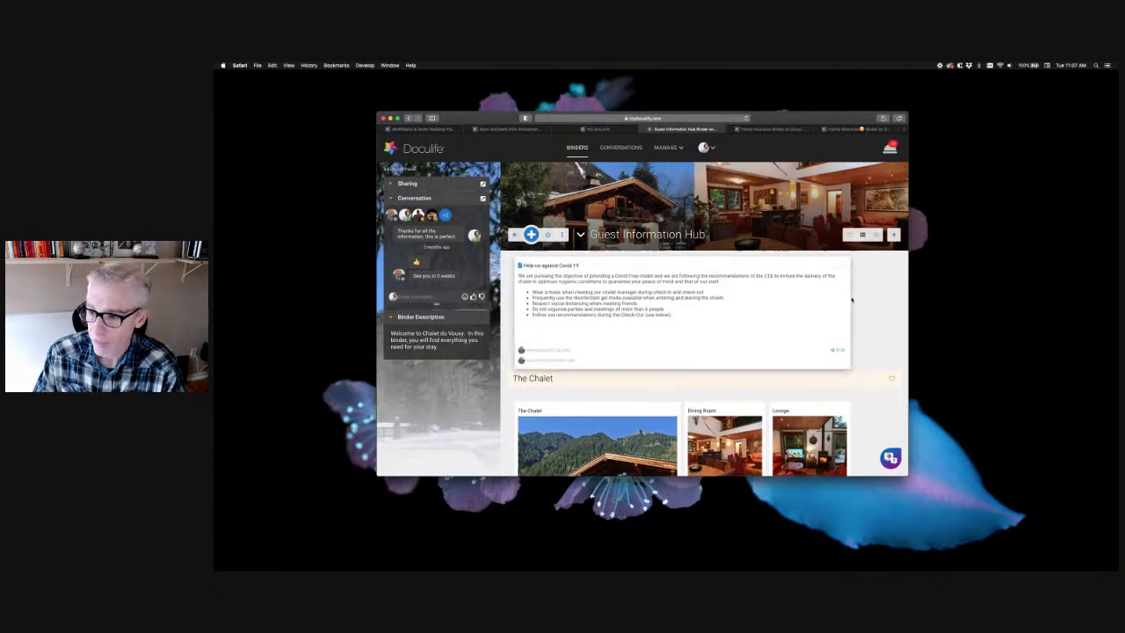
scroll(854, 313, "down", 8)
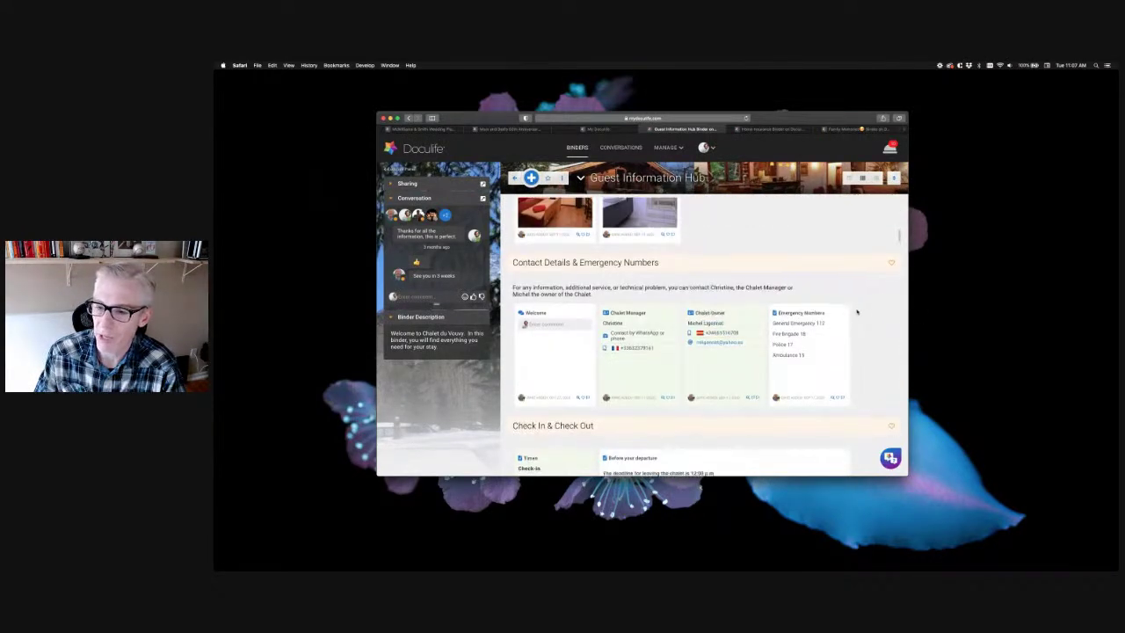
scroll(859, 308, "down", 4)
scroll(857, 311, "down", 6)
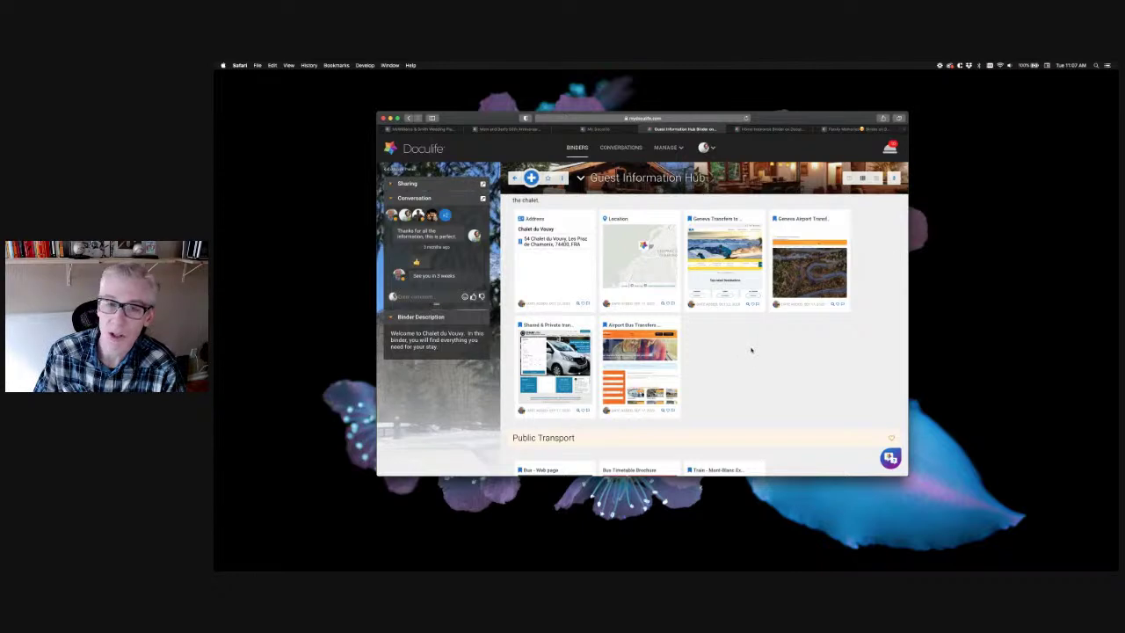
scroll(751, 349, "down", 2)
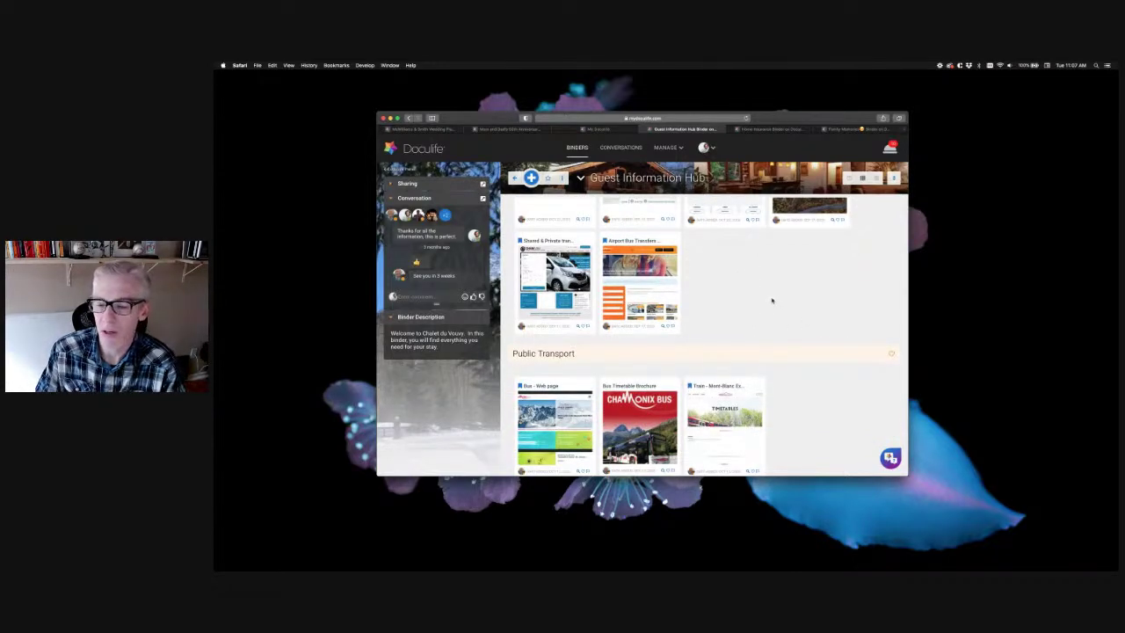
scroll(772, 300, "down", 7)
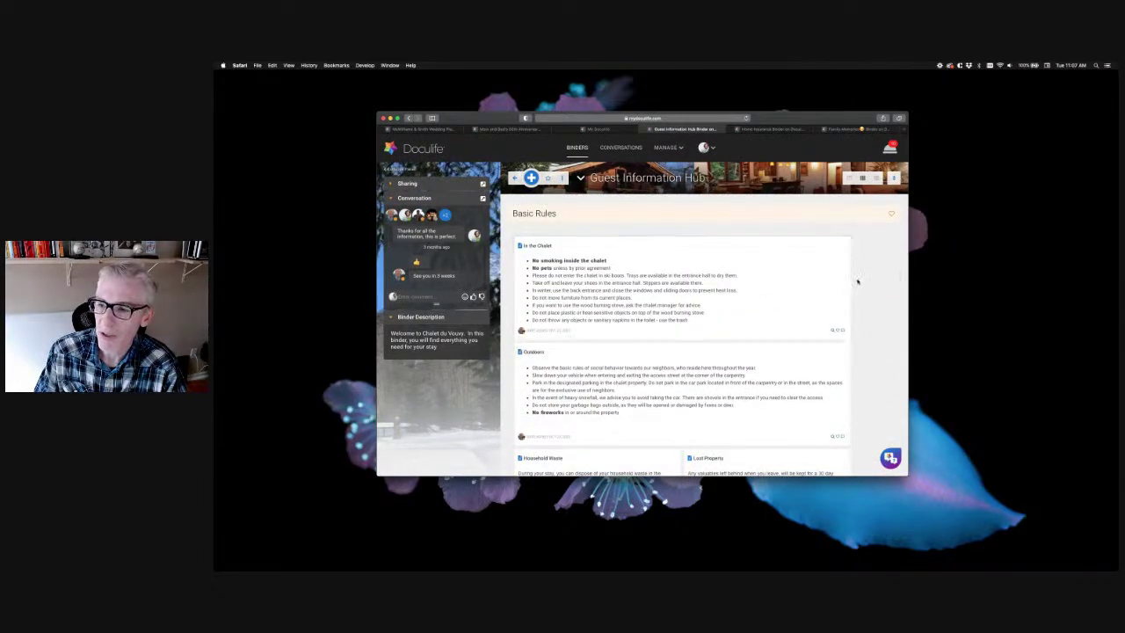
scroll(858, 281, "down", 3)
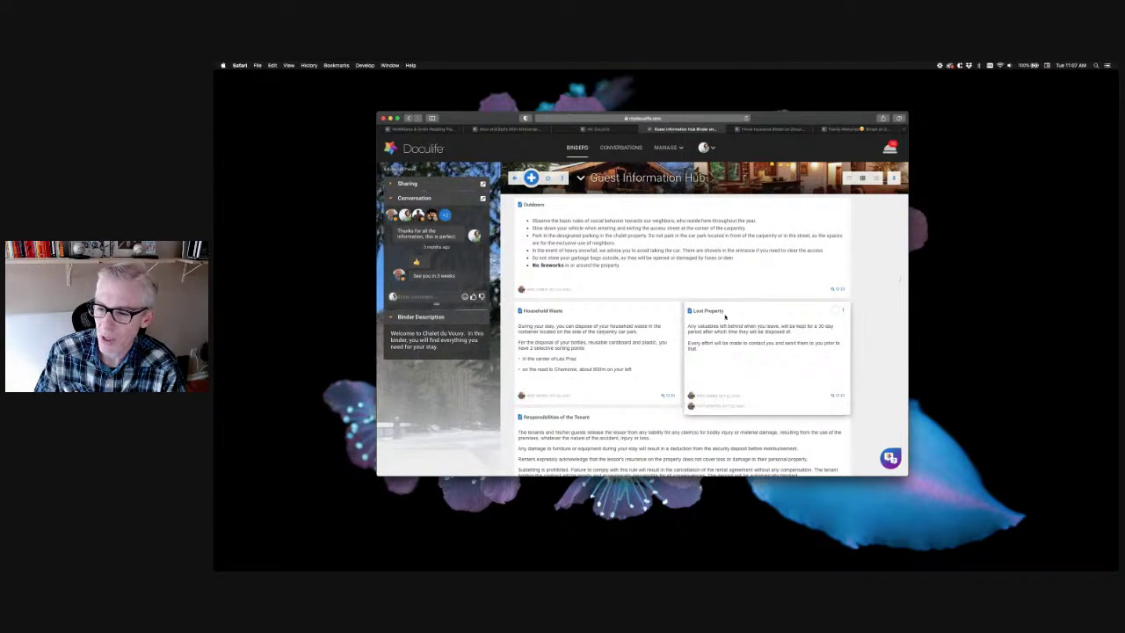
scroll(863, 326, "down", 5)
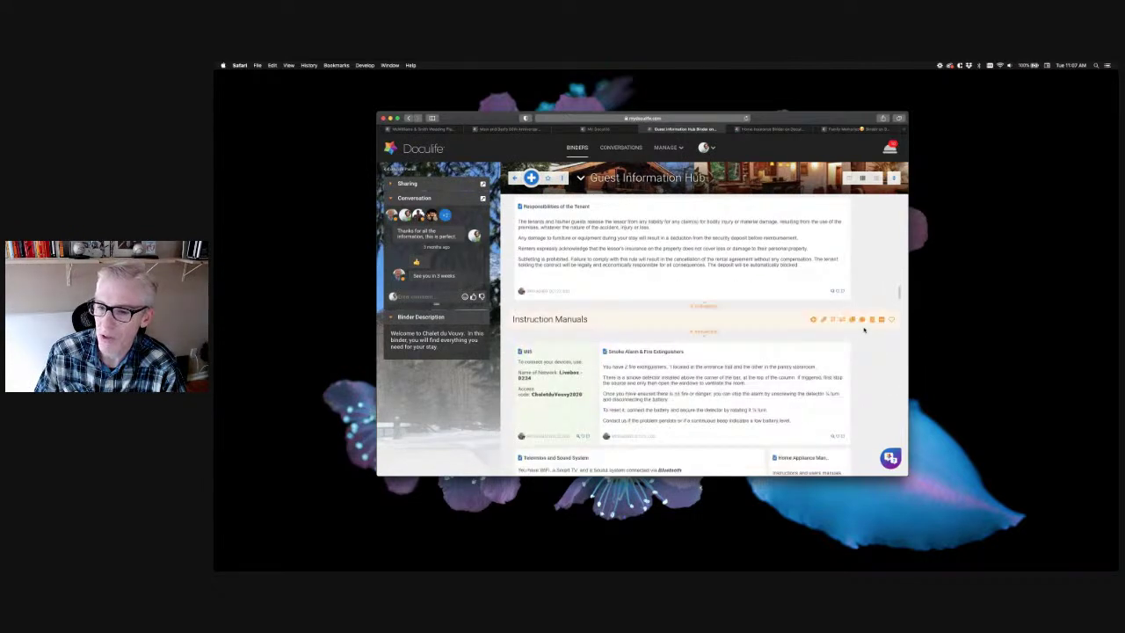
scroll(864, 329, "down", 2)
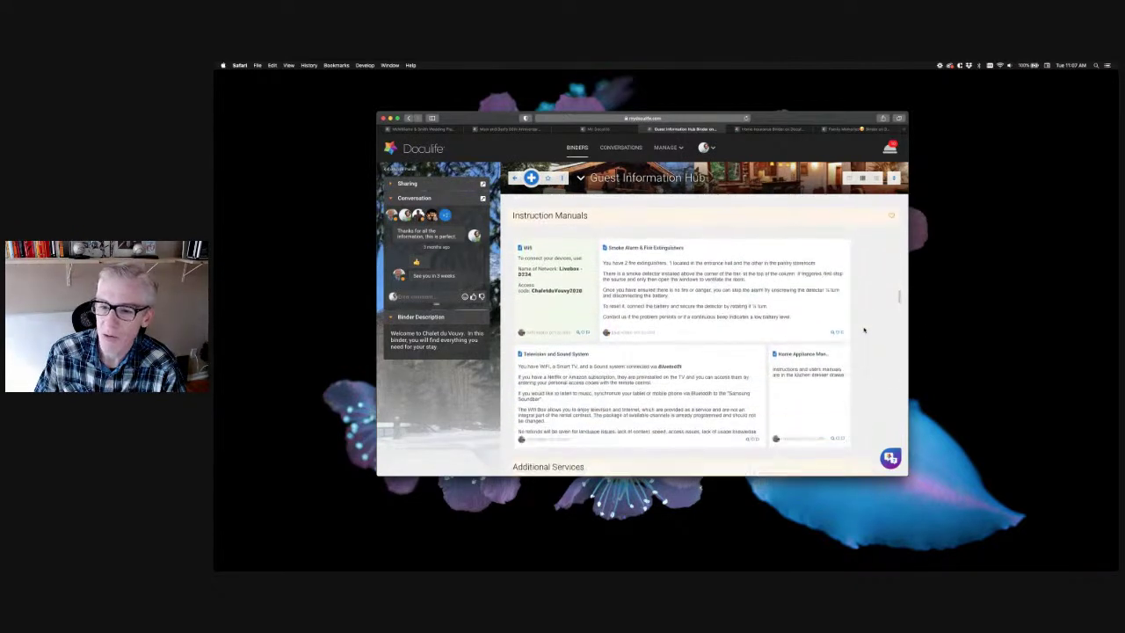
scroll(864, 329, "down", 2)
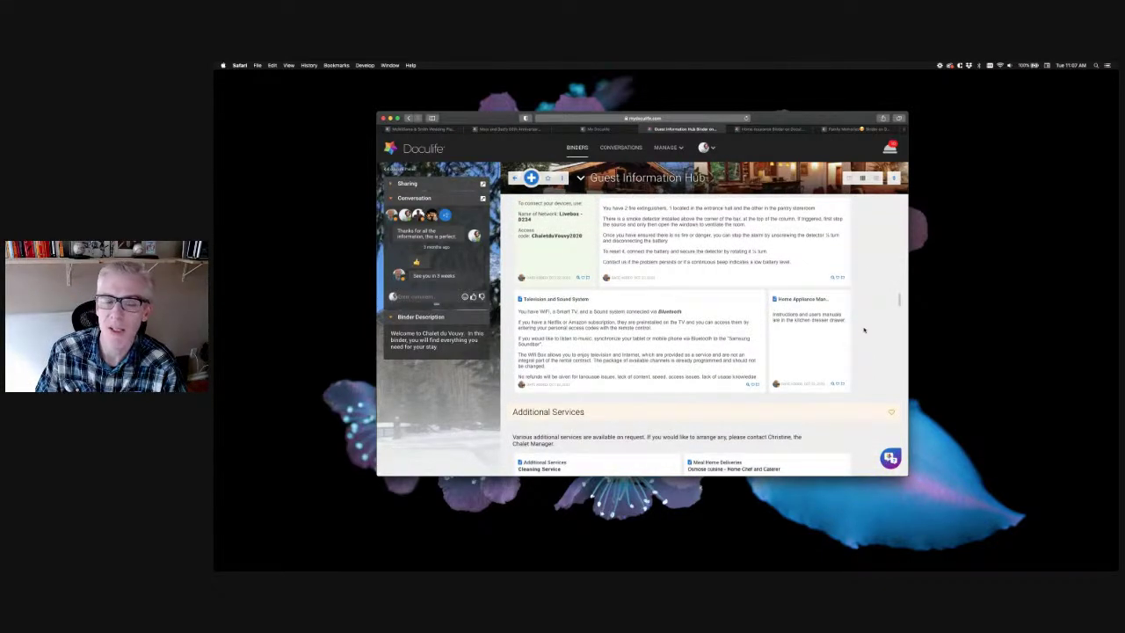
scroll(864, 330, "down", 4)
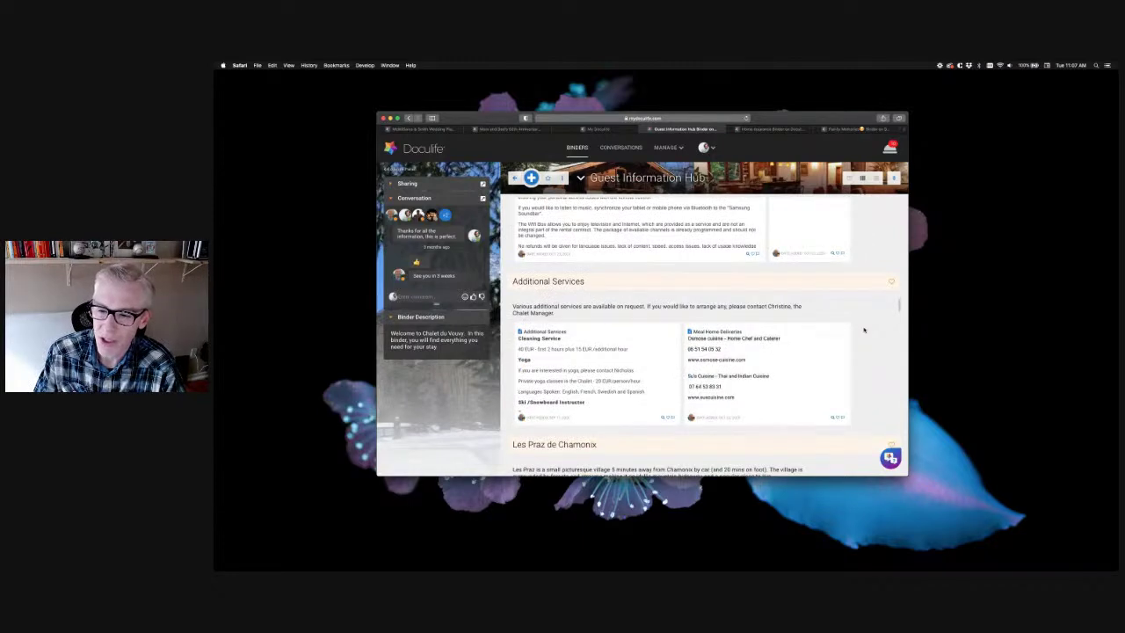
scroll(864, 331, "down", 1)
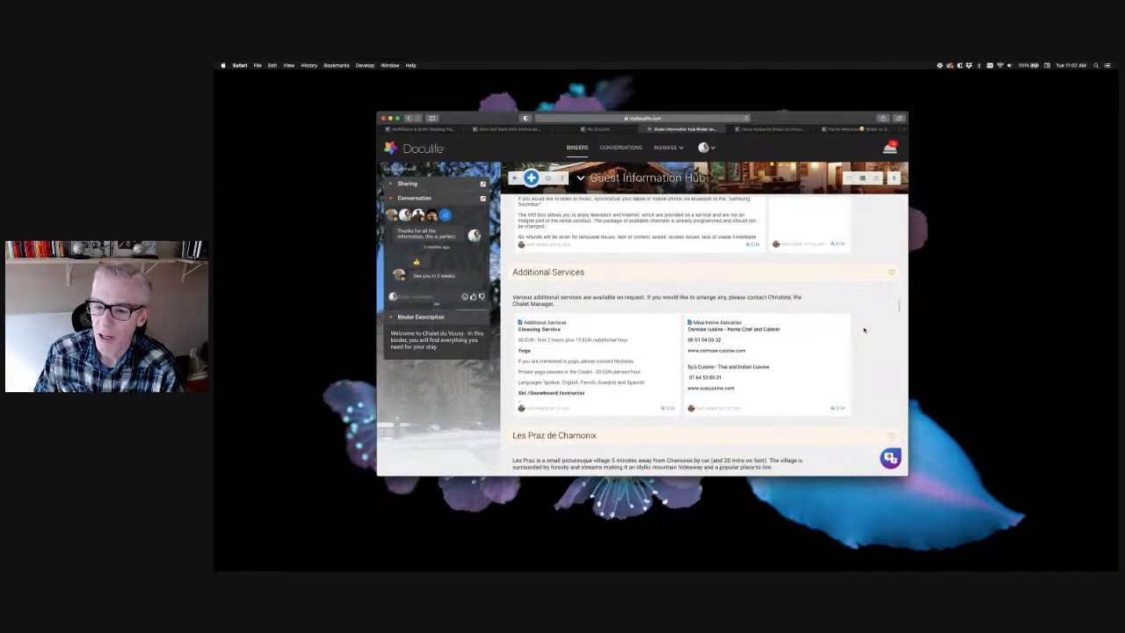
scroll(864, 330, "down", 3)
scroll(864, 330, "down", 3)
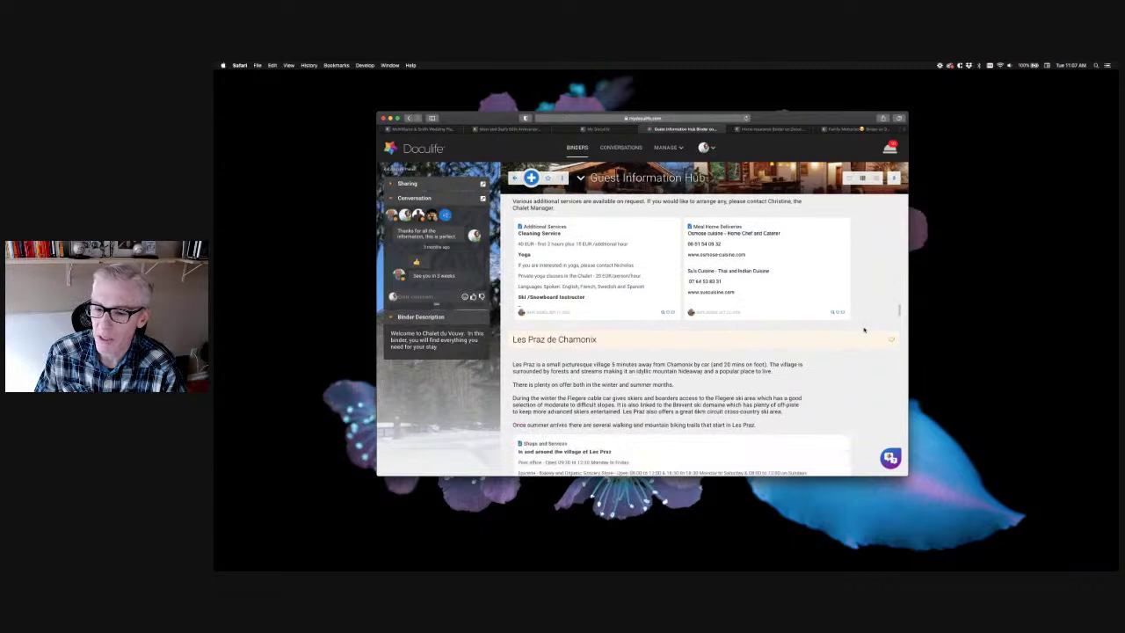
scroll(863, 330, "down", 5)
scroll(864, 331, "down", 10)
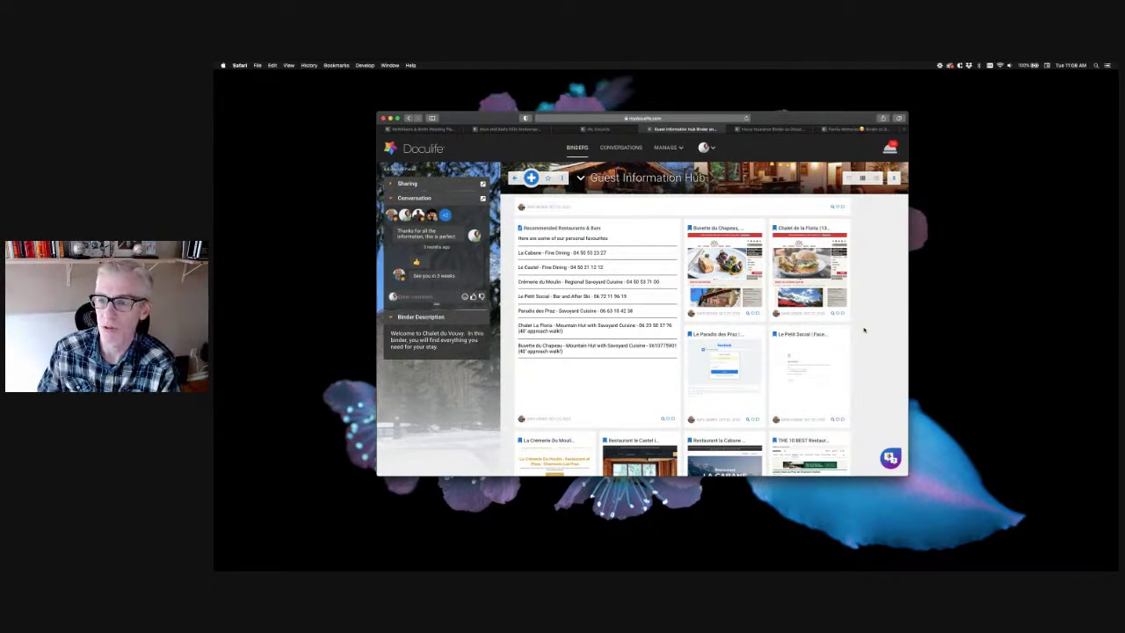
Switch to the Home Insurance binder, scroll down to Property Photos and open the House Pics album
left_click(771, 129)
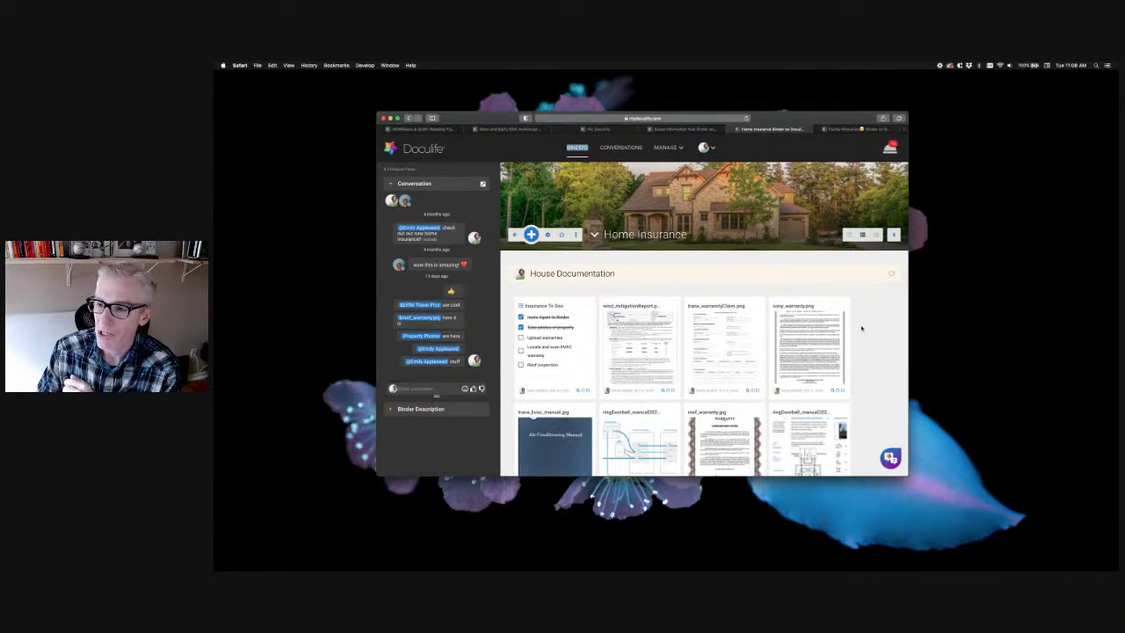
scroll(869, 317, "down", 5)
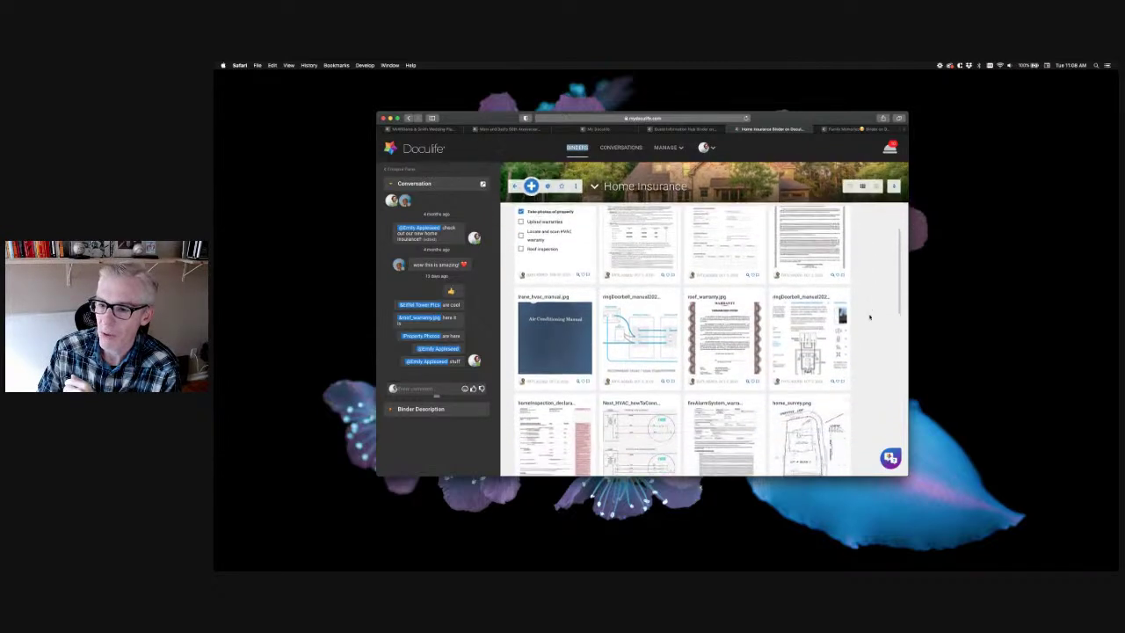
scroll(869, 317, "up", 5)
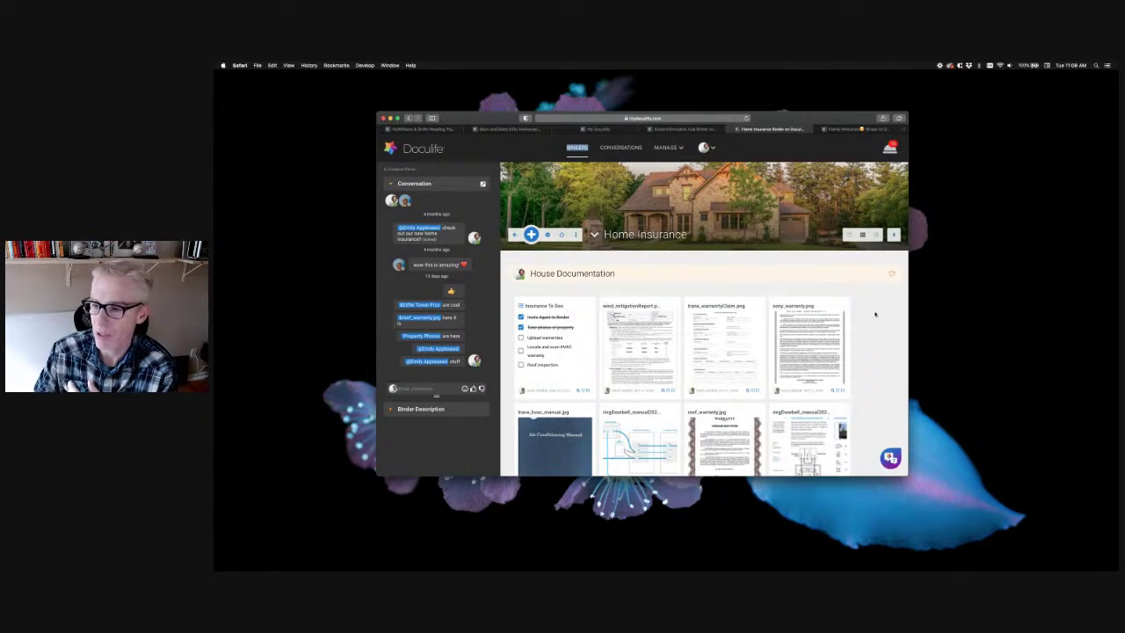
scroll(870, 317, "down", 5)
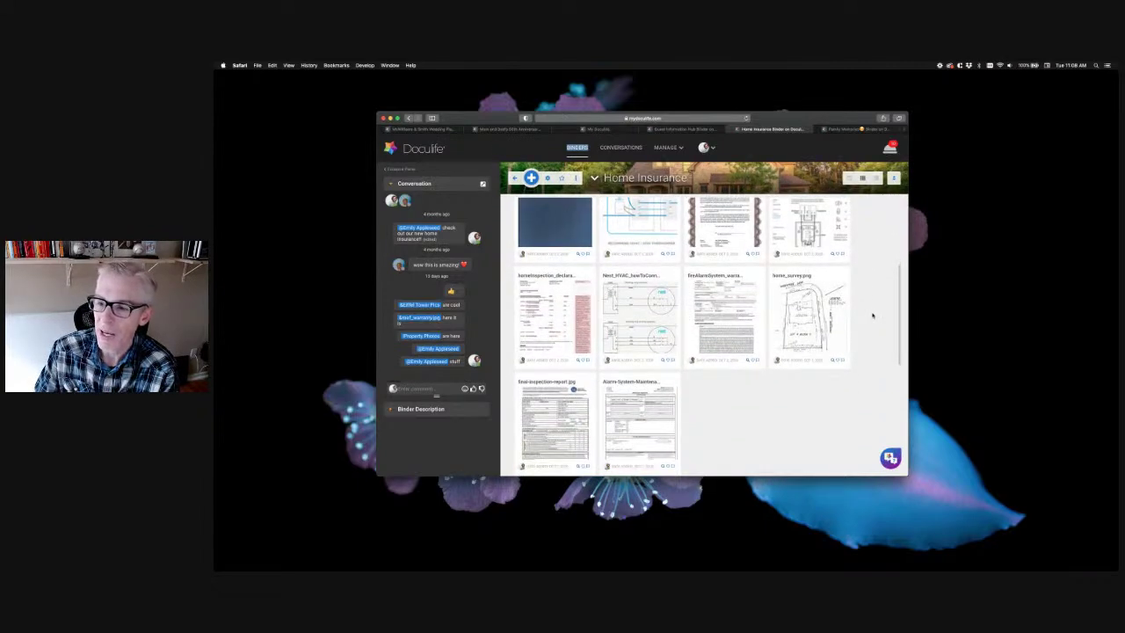
scroll(870, 318, "down", 4)
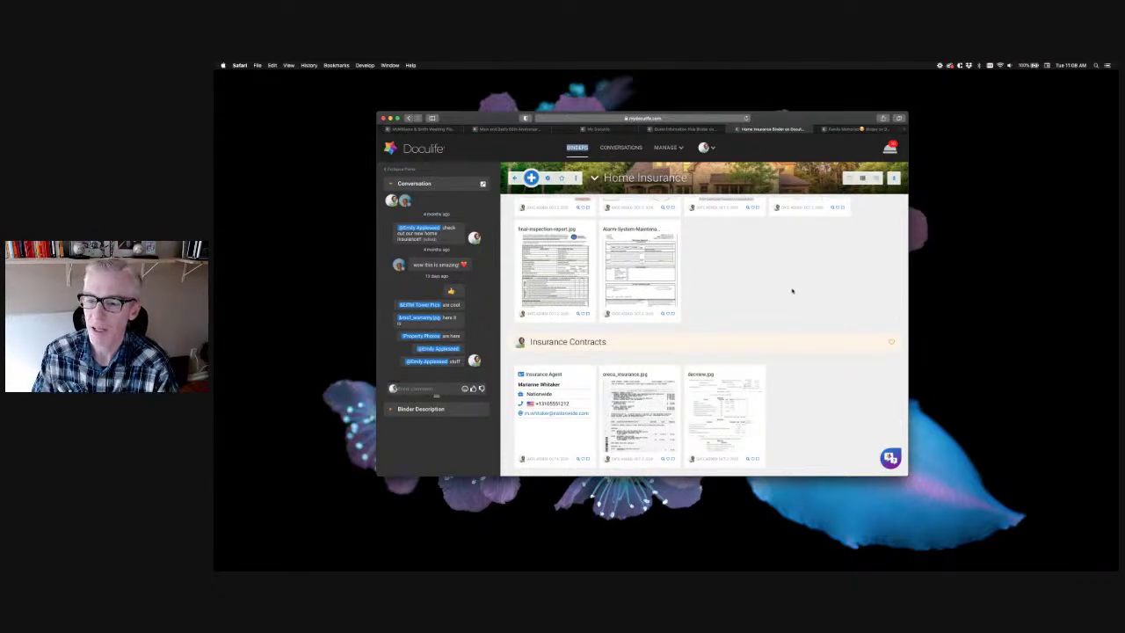
scroll(791, 290, "down", 2)
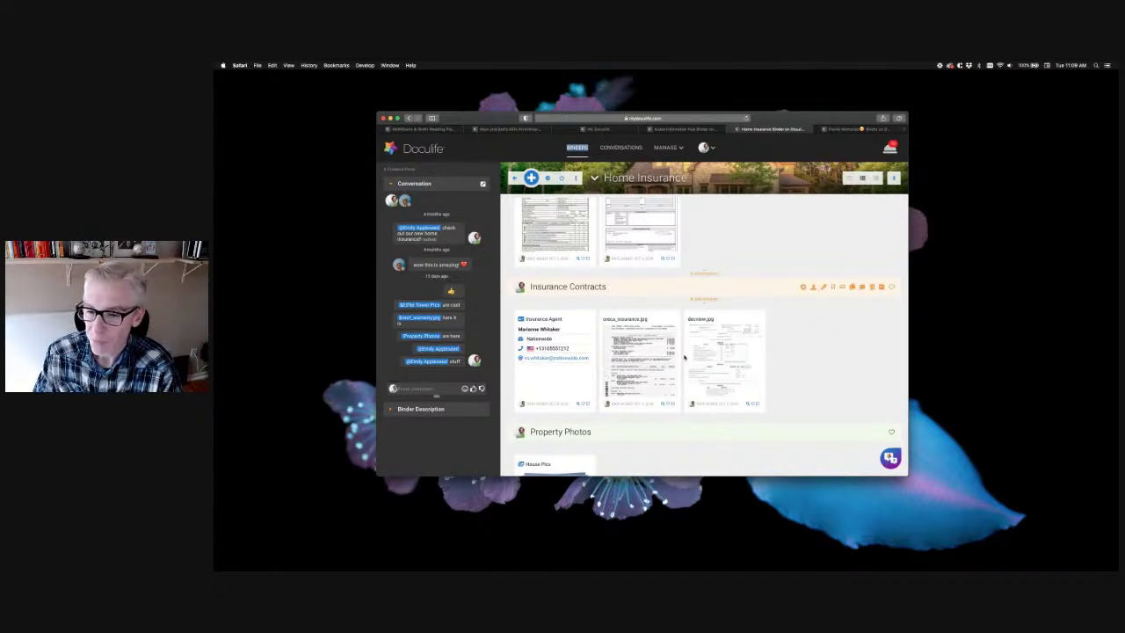
scroll(807, 370, "down", 1)
scroll(807, 371, "down", 1)
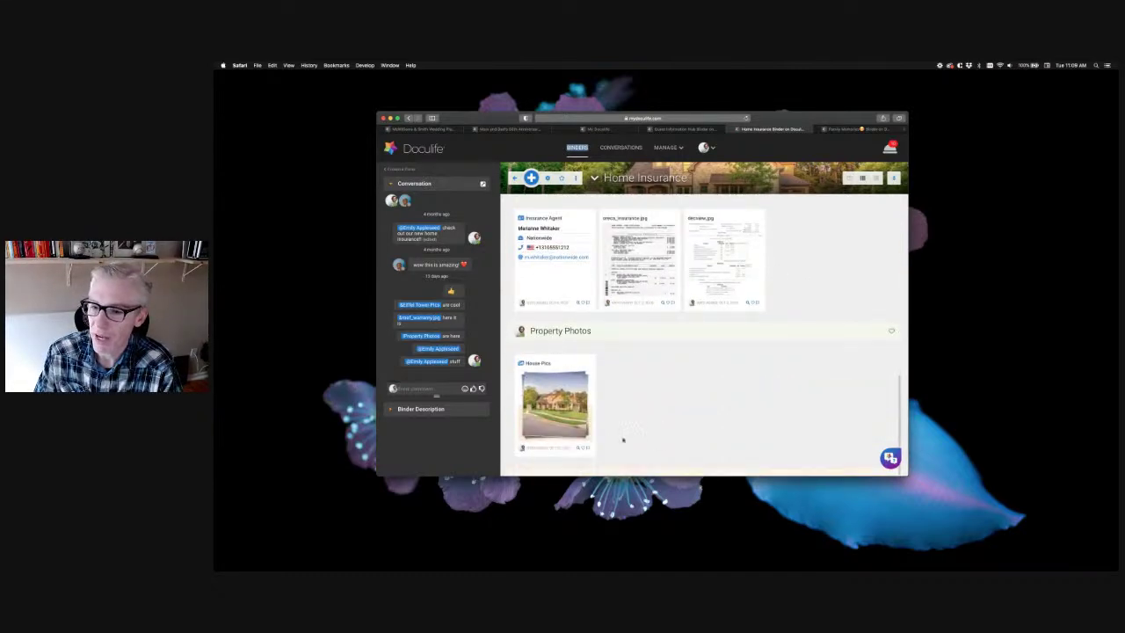
left_click(554, 425)
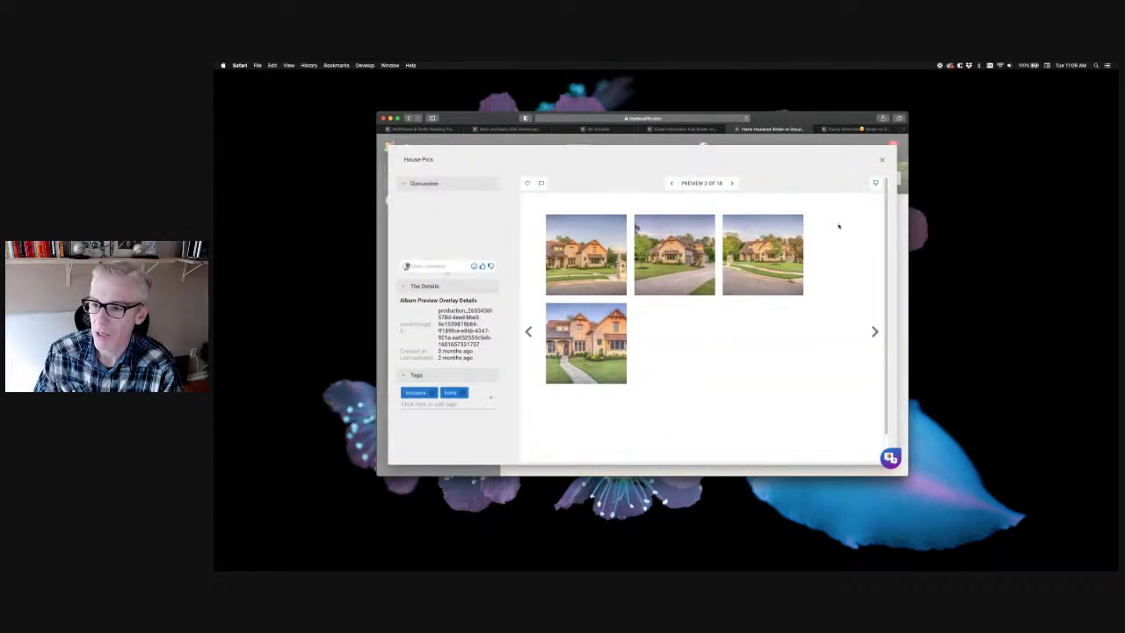
left_click(881, 160)
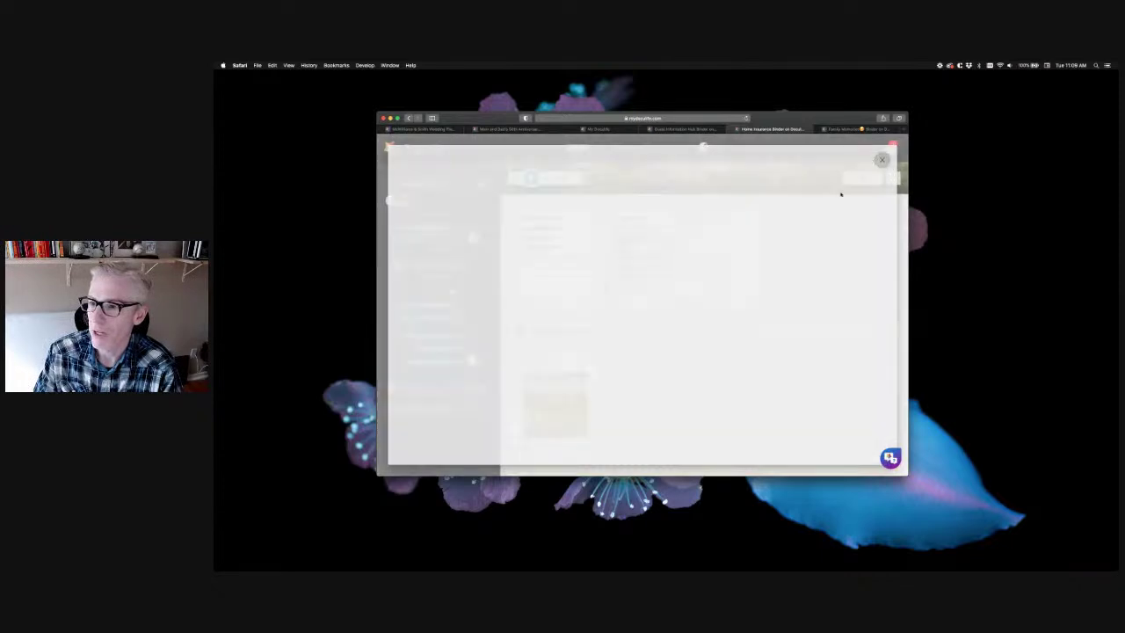
scroll(794, 254, "down", 10)
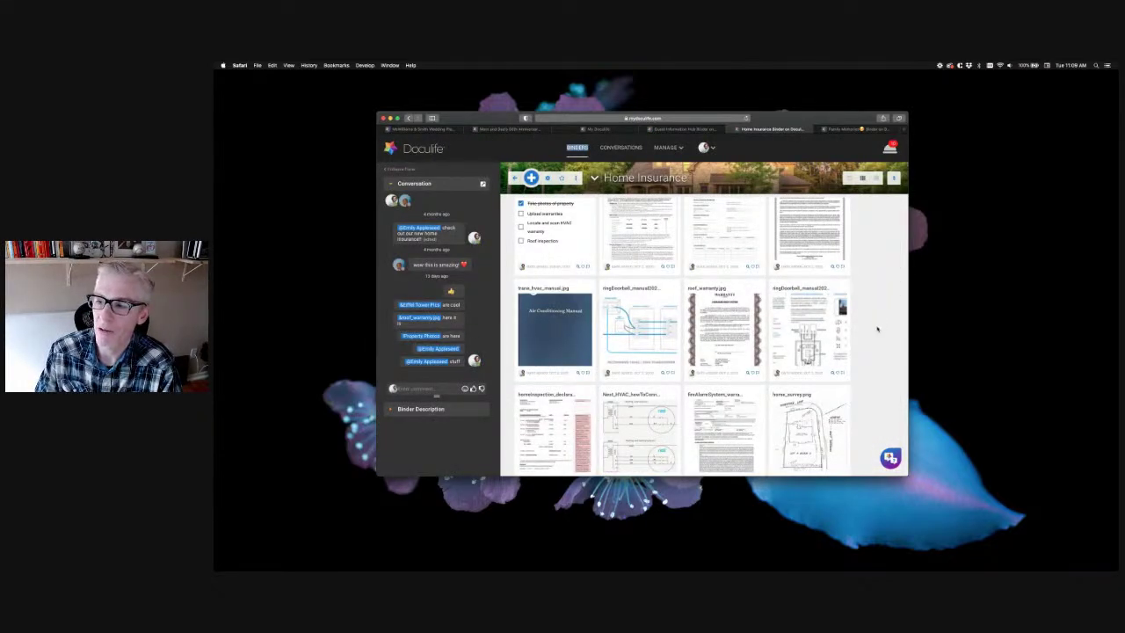
scroll(877, 327, "up", 3)
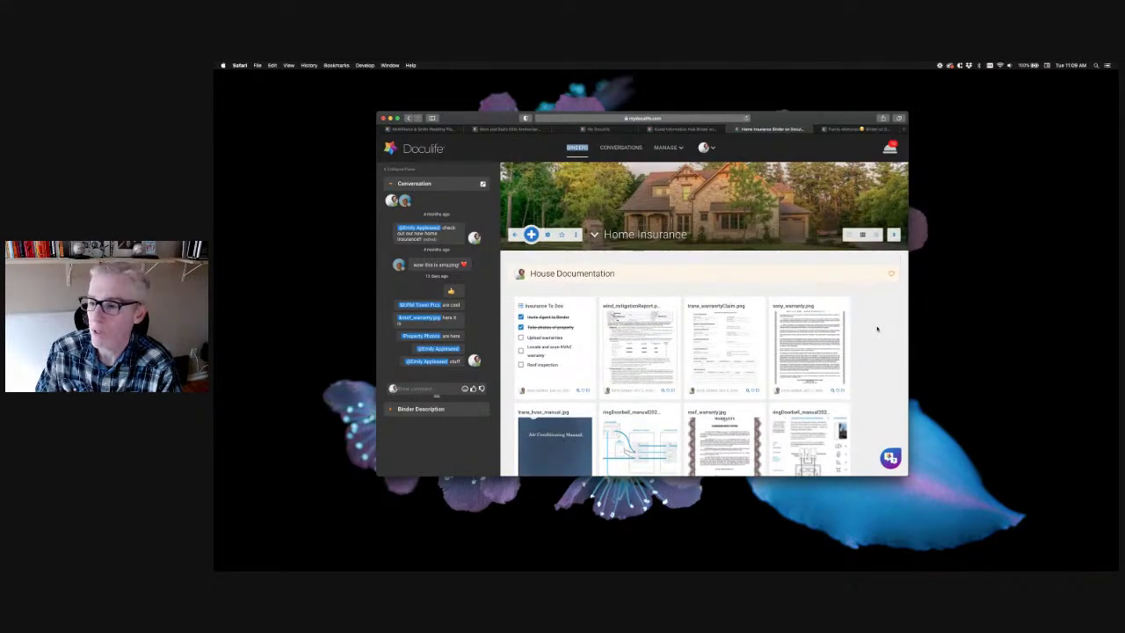
left_click(847, 129)
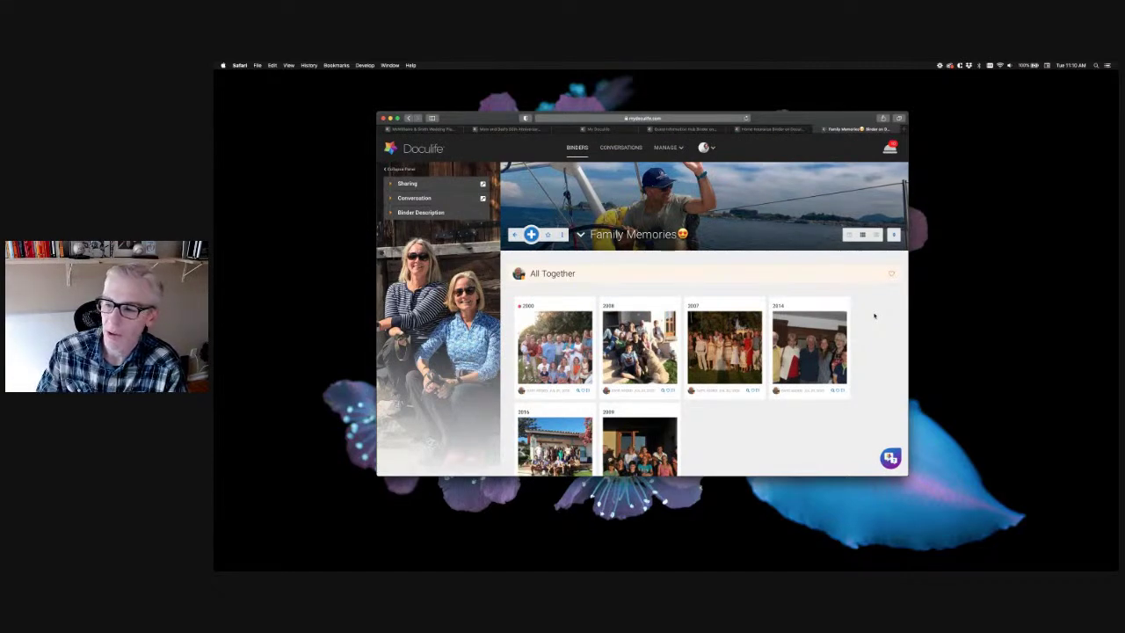
Scroll through the Family Memories photo sections, then hide the browser to reveal the desktop
scroll(870, 314, "down", 5)
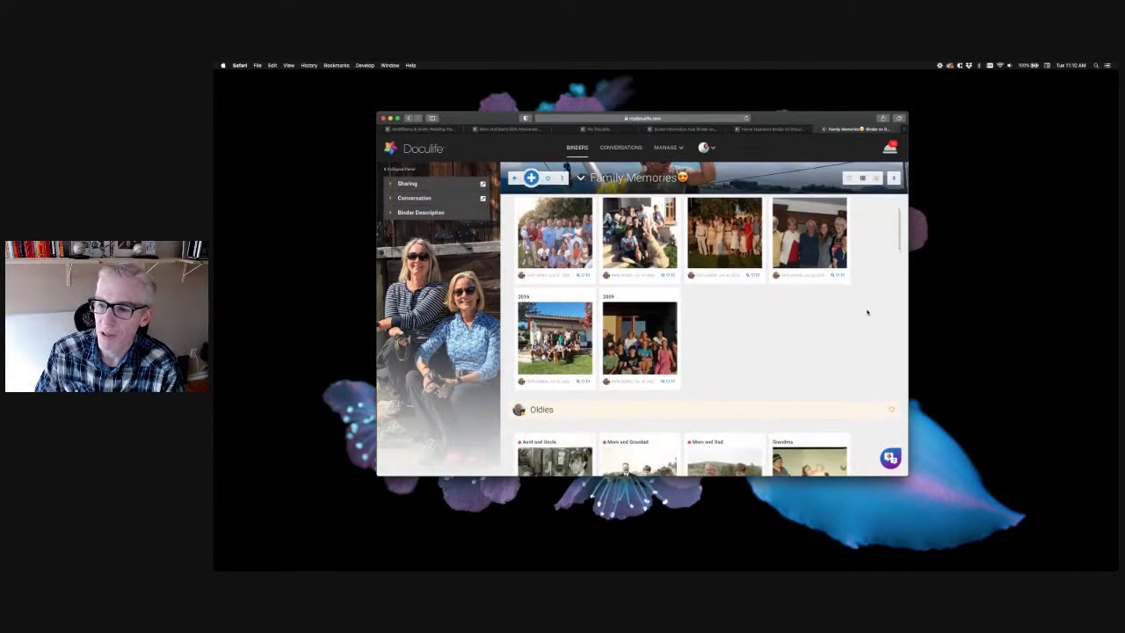
scroll(867, 312, "down", 3)
scroll(866, 312, "down", 2)
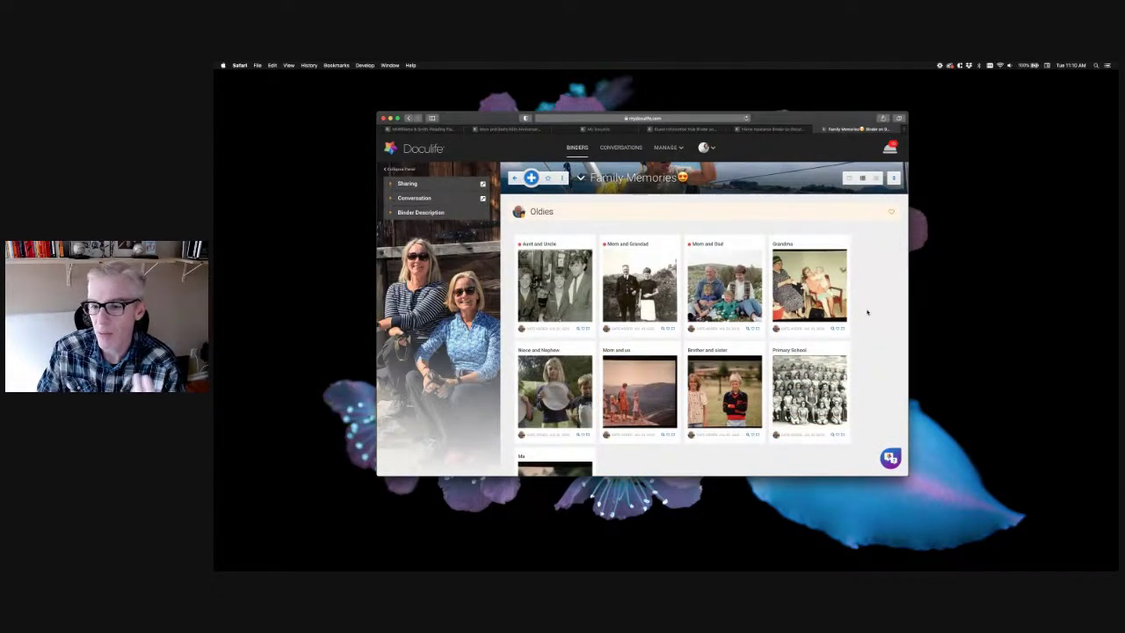
scroll(867, 312, "down", 7)
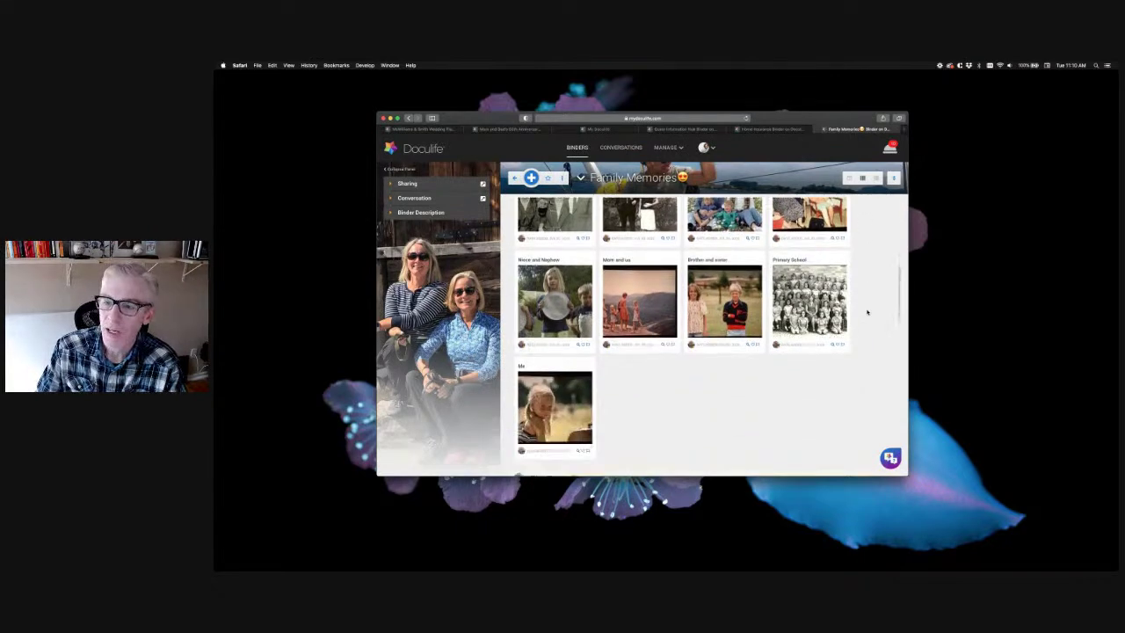
scroll(867, 312, "down", 3)
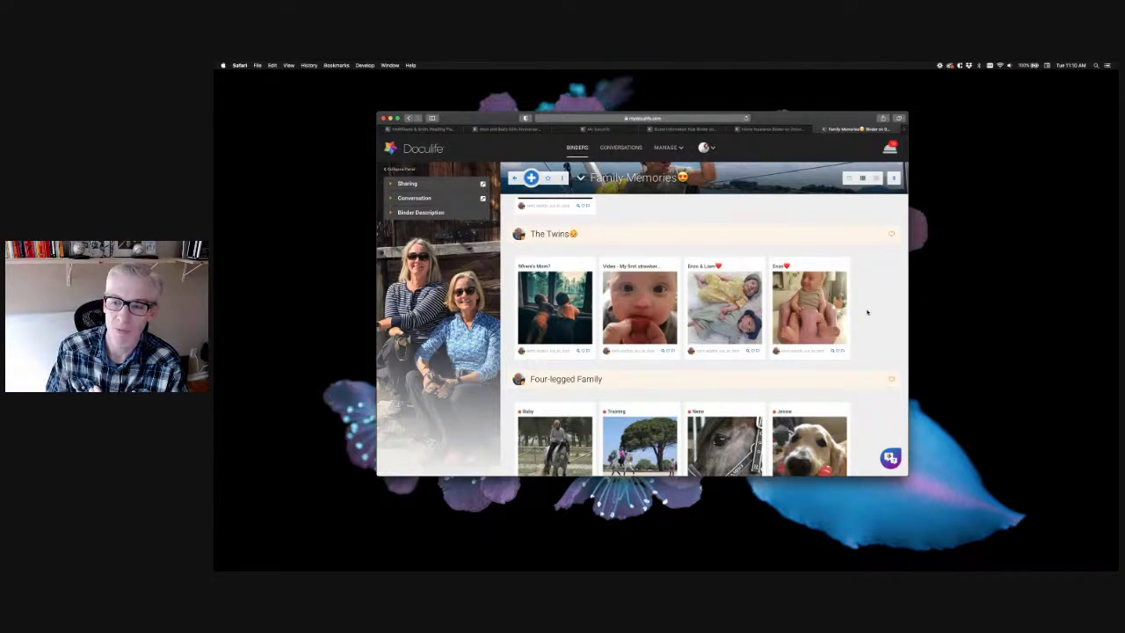
scroll(866, 312, "down", 8)
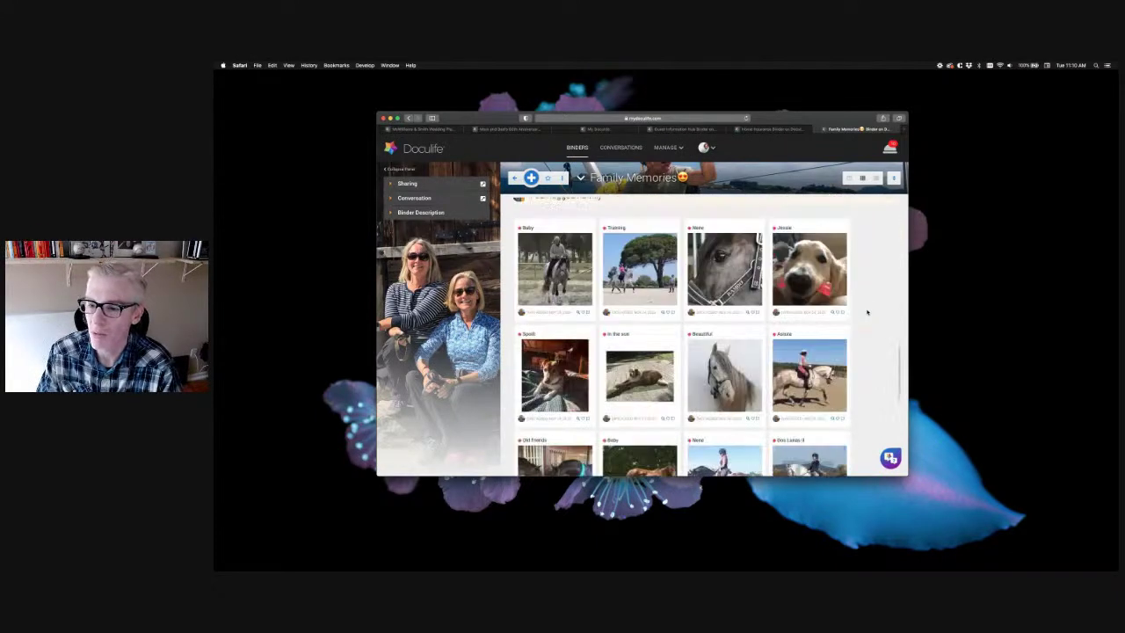
scroll(867, 311, "up", 10)
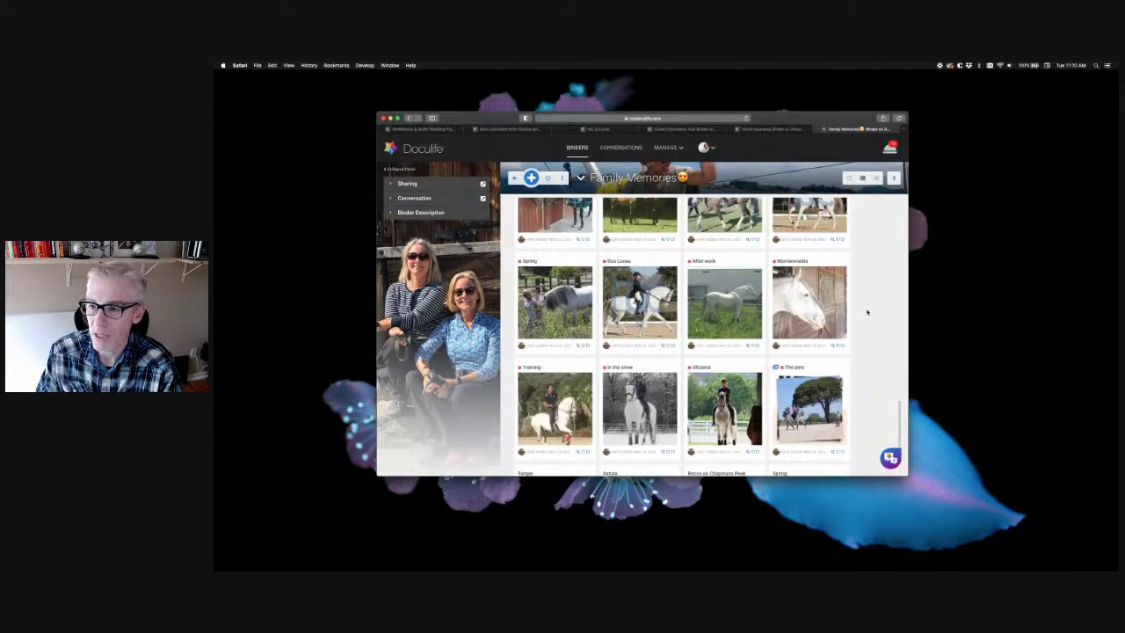
scroll(867, 312, "down", 10)
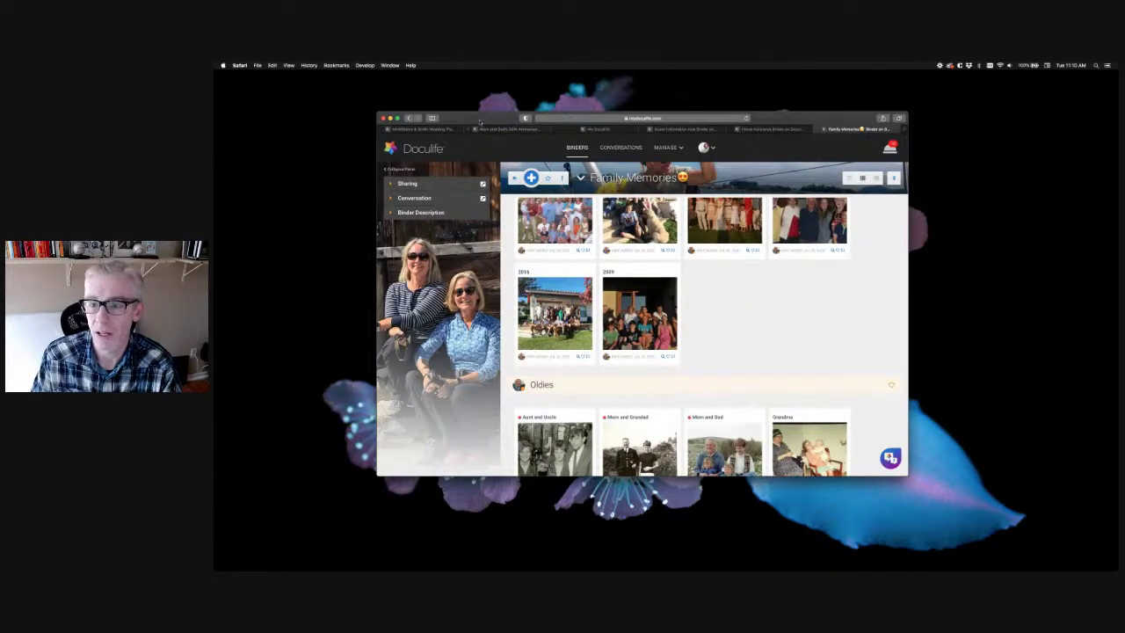
scroll(871, 341, "up", 10)
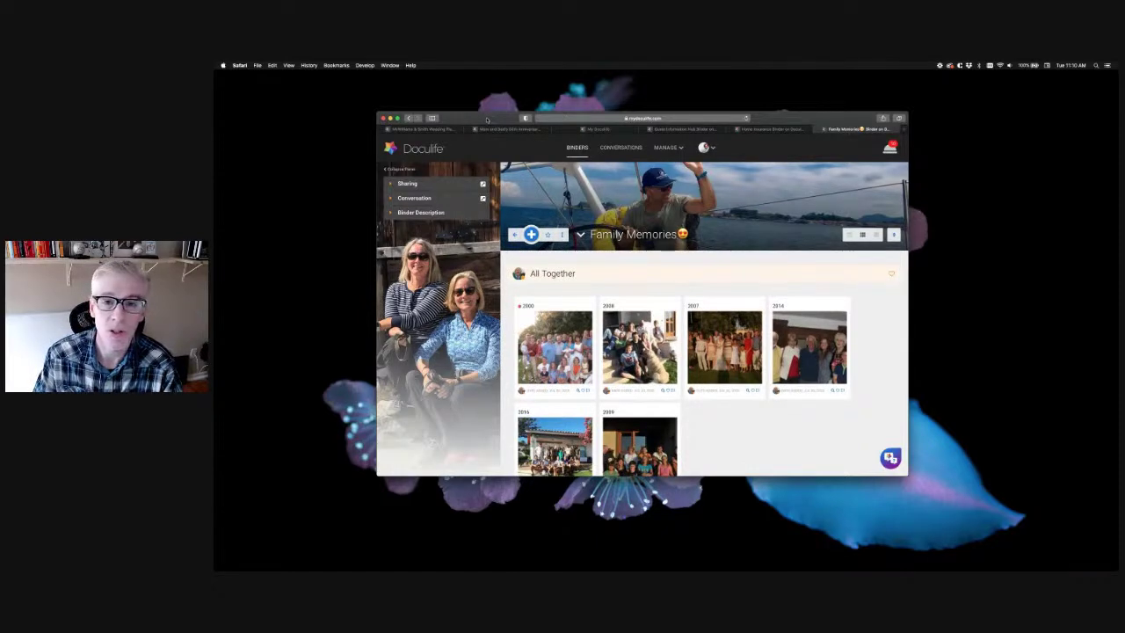
key("F11")
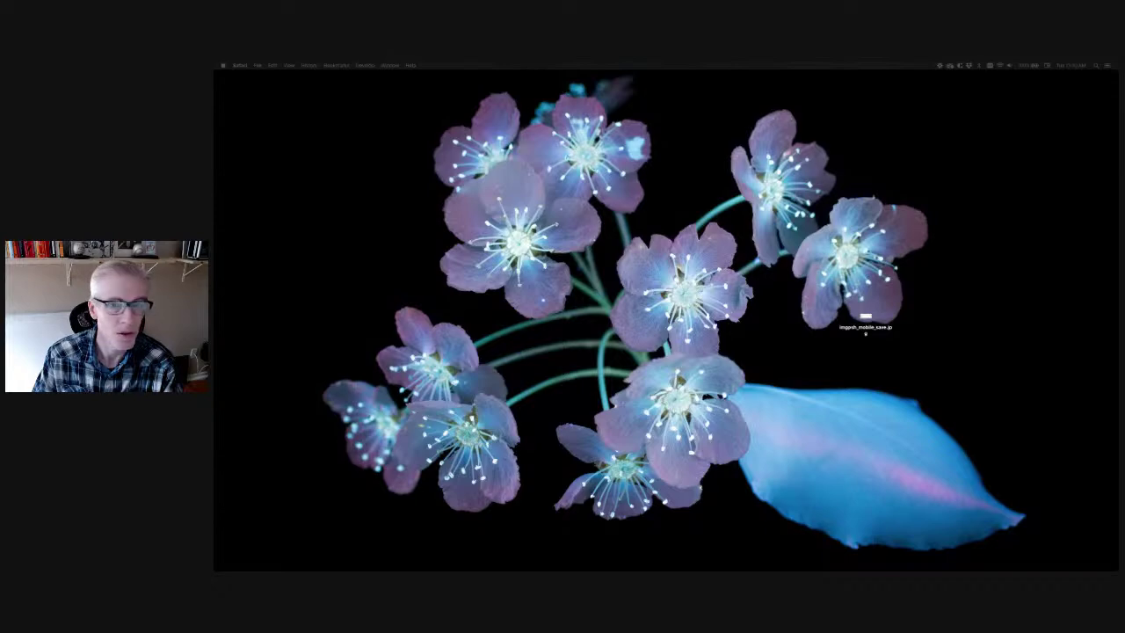
Switch to the Chrome window showing Doculife's My Binders page beside the phone simulator
key("super+Tab")
key("super+Tab")
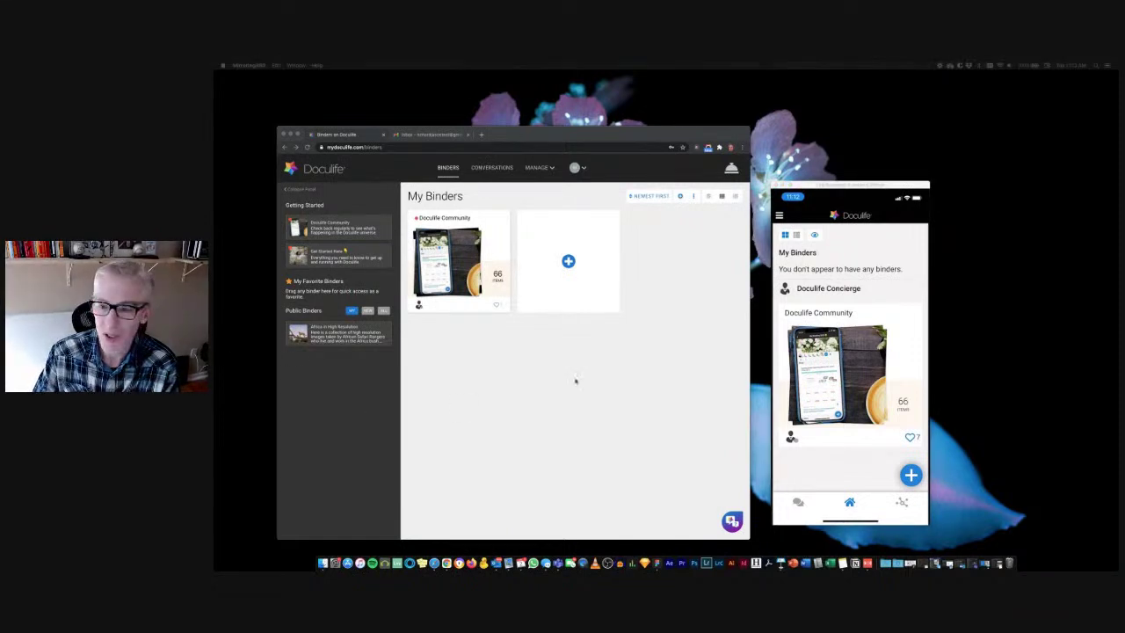
Make the Chrome window with the My Binders page active
left_click(679, 317)
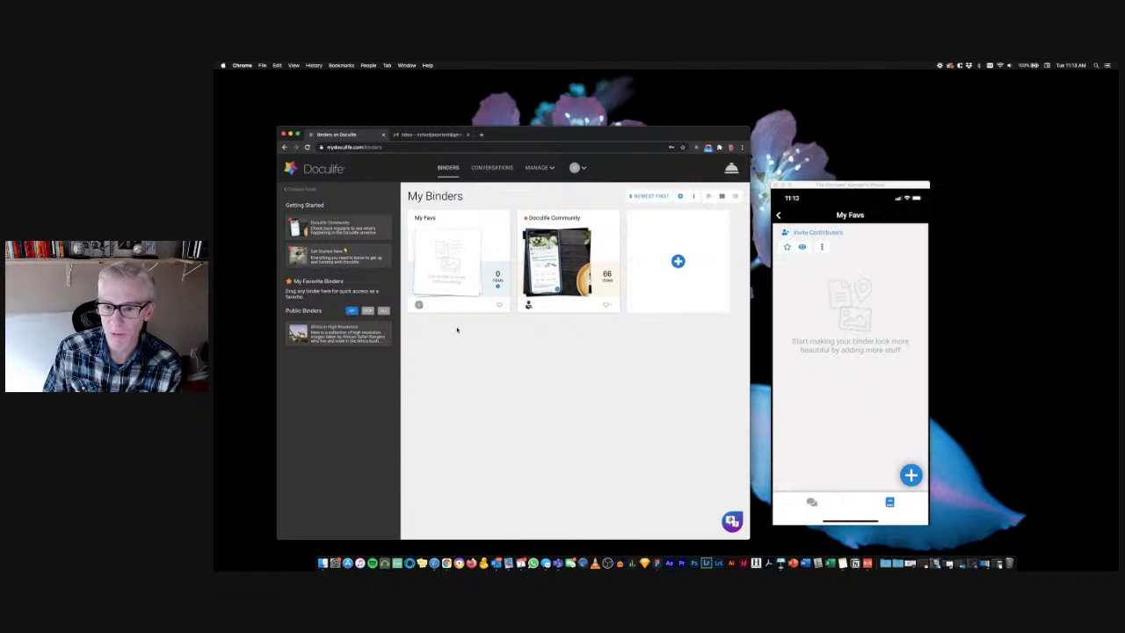
Open the My Favs binder and bring up its menu for adding content
left_click(452, 275)
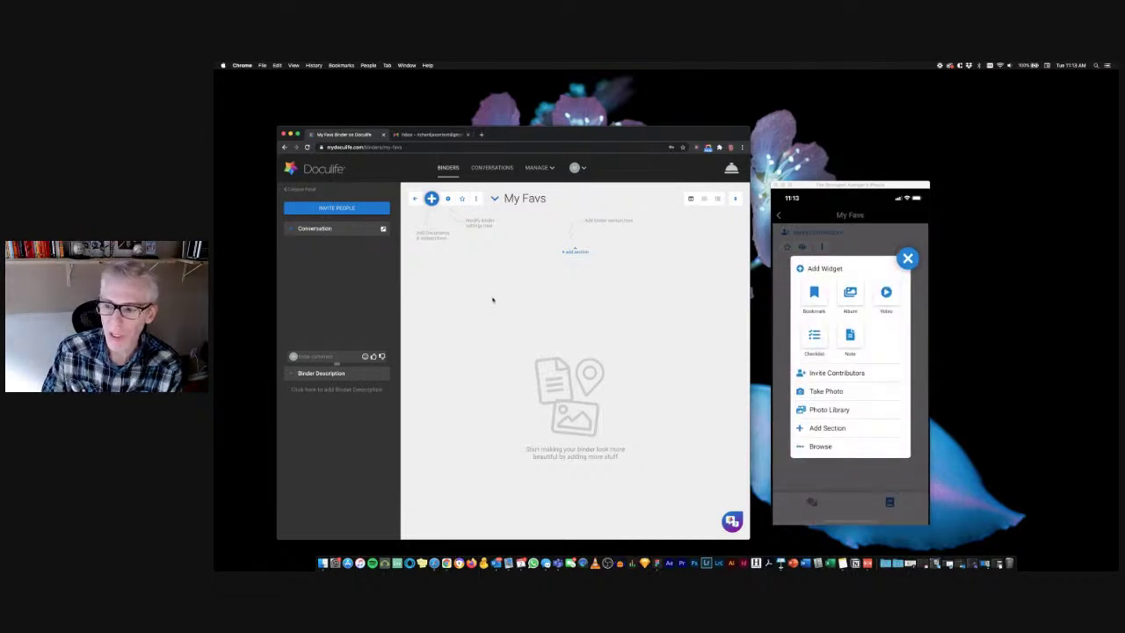
left_click(432, 198)
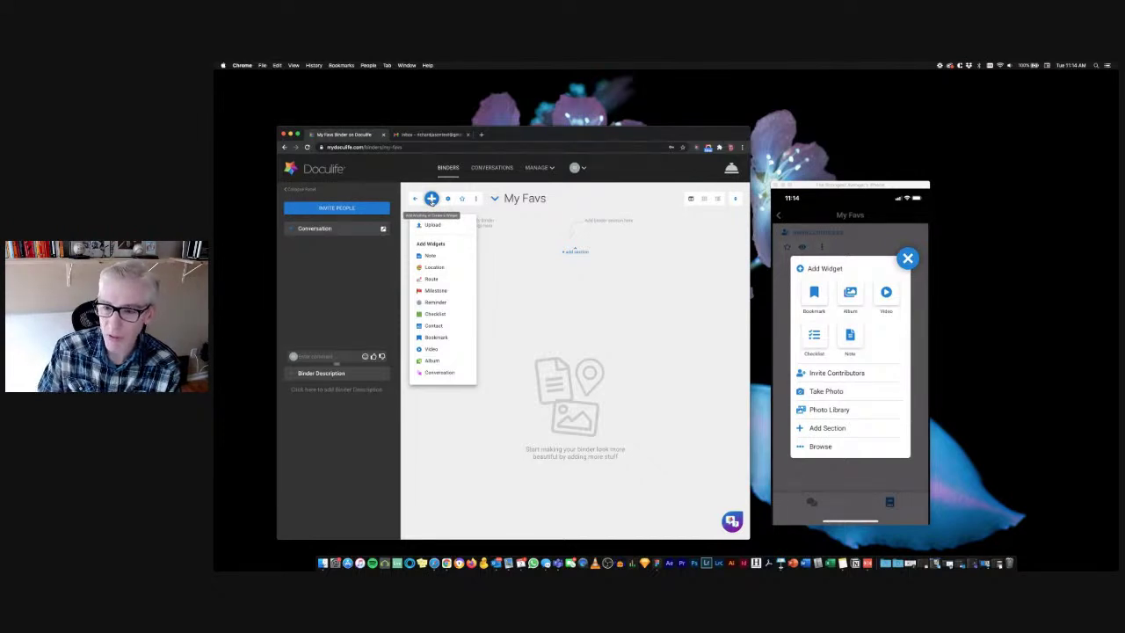
Open the Add to My Favs dialog, preview Add Widgets and Import Email, then return to Upload
left_click(432, 225)
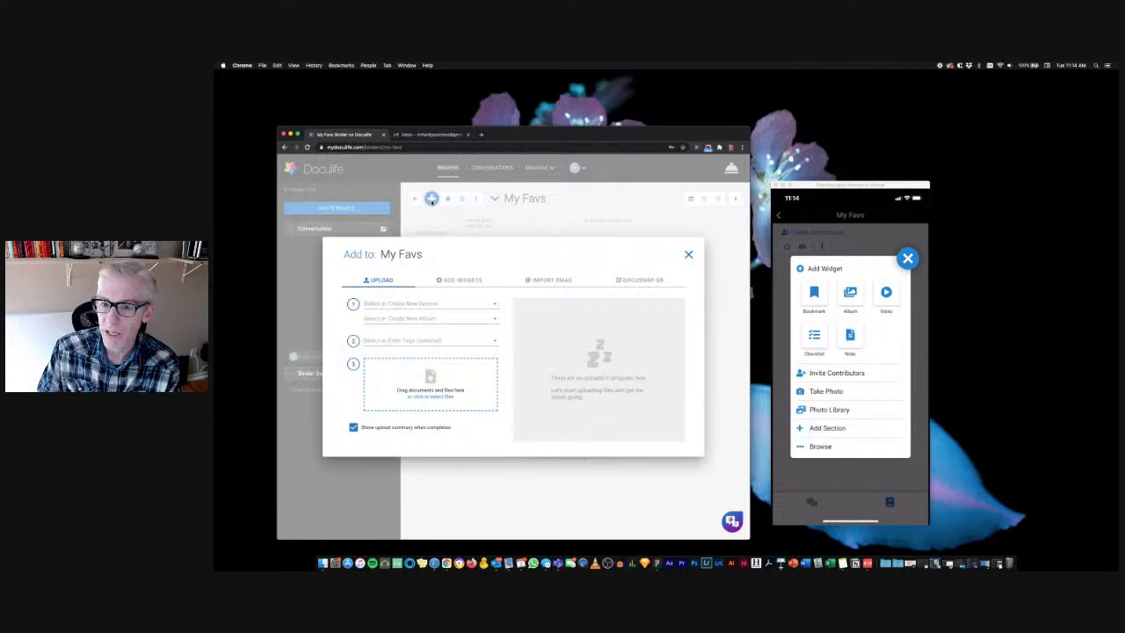
left_click(475, 281)
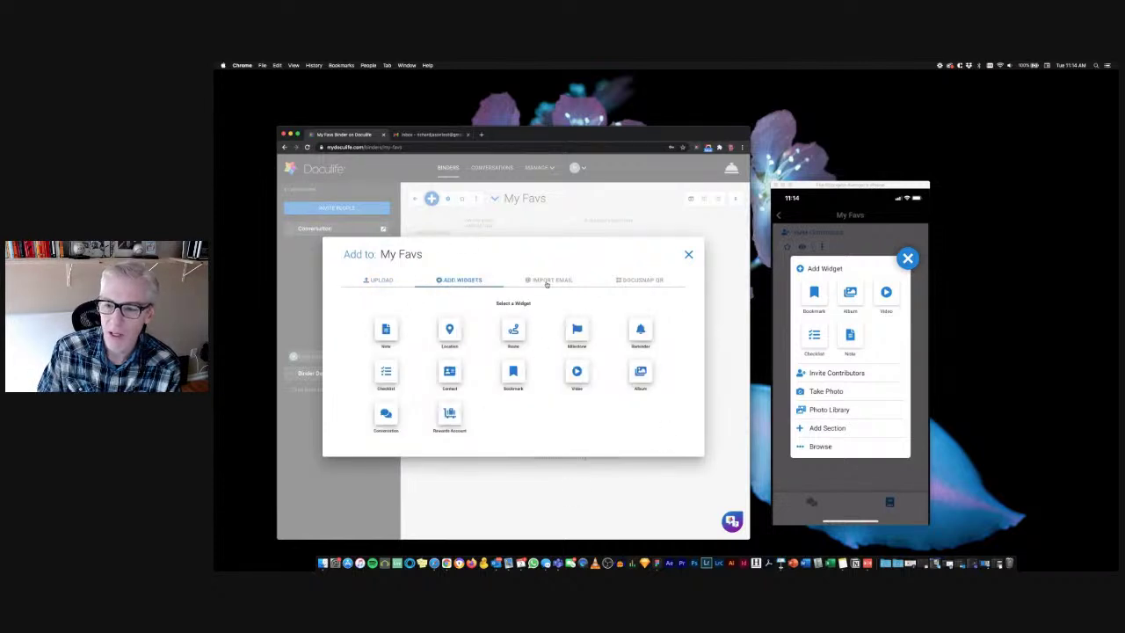
left_click(547, 281)
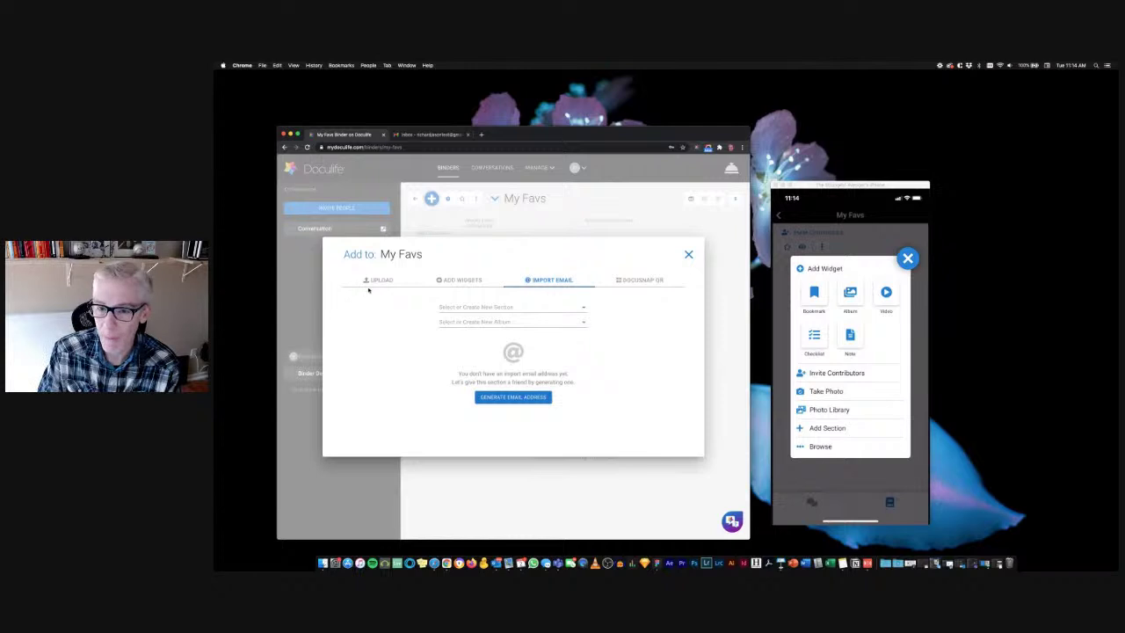
left_click(379, 280)
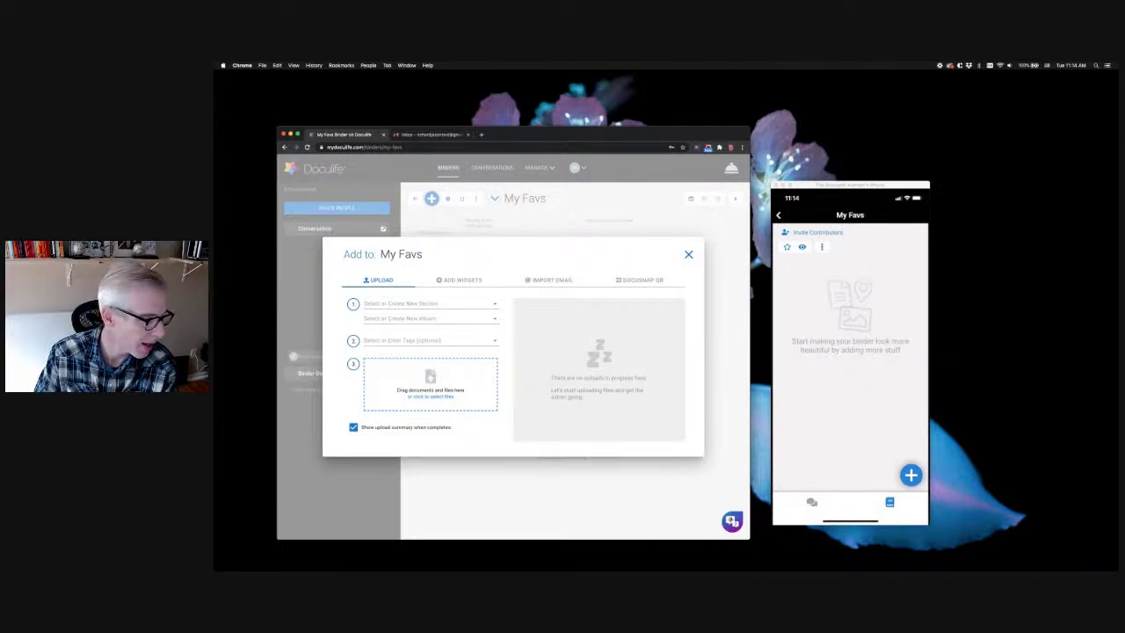
key("super+Tab")
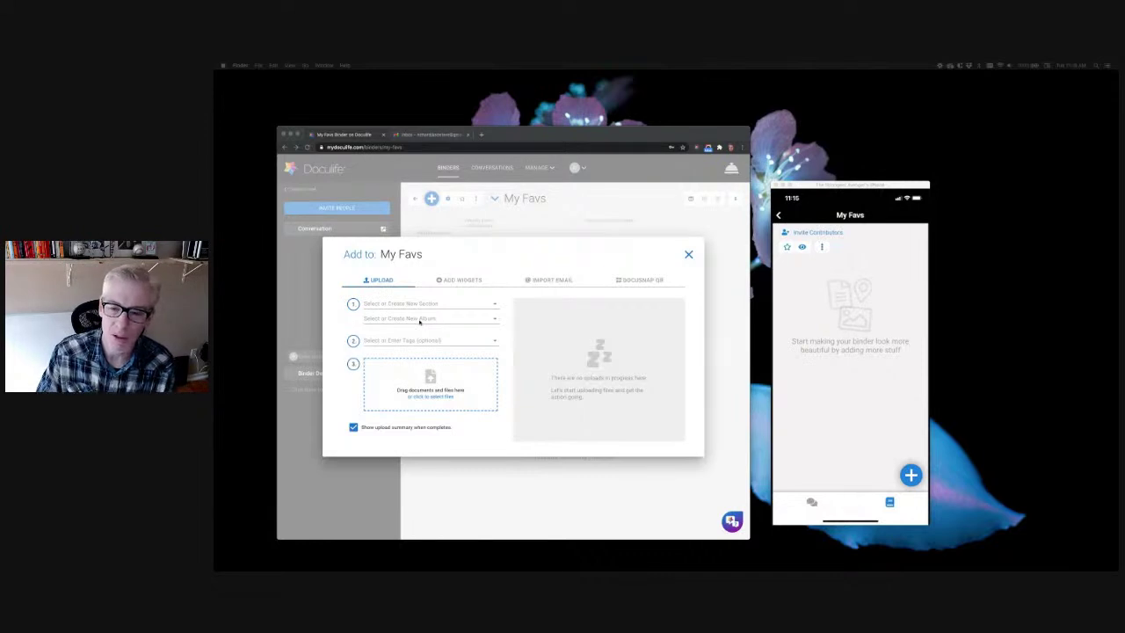
Create a new 'My Favs' section and drop the 17 photos into it to upload
left_click(404, 303)
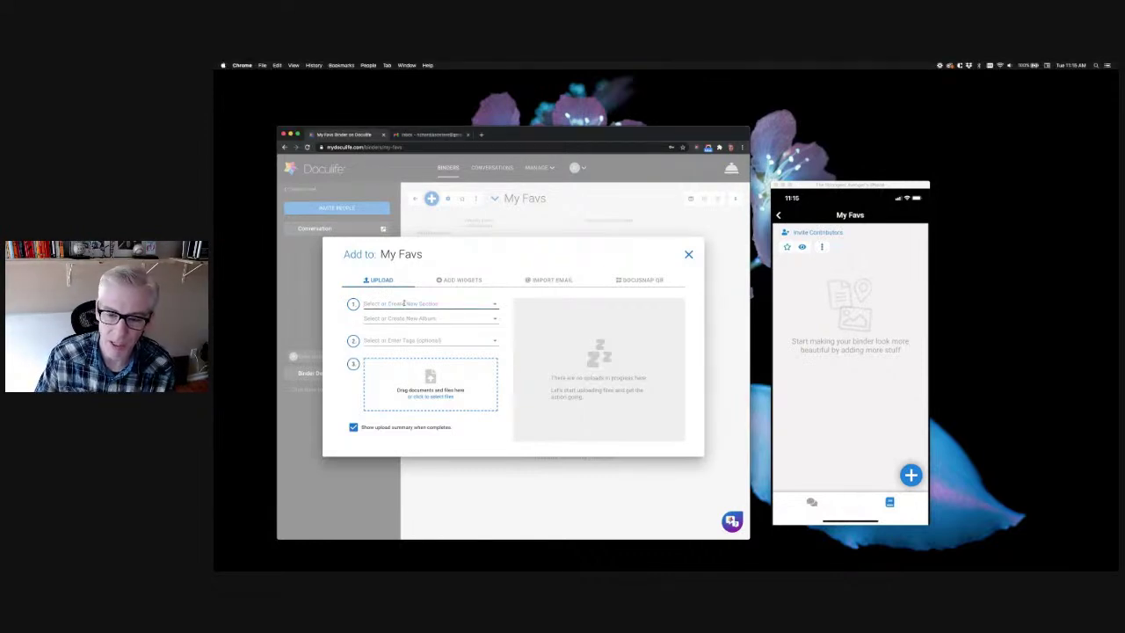
type("M")
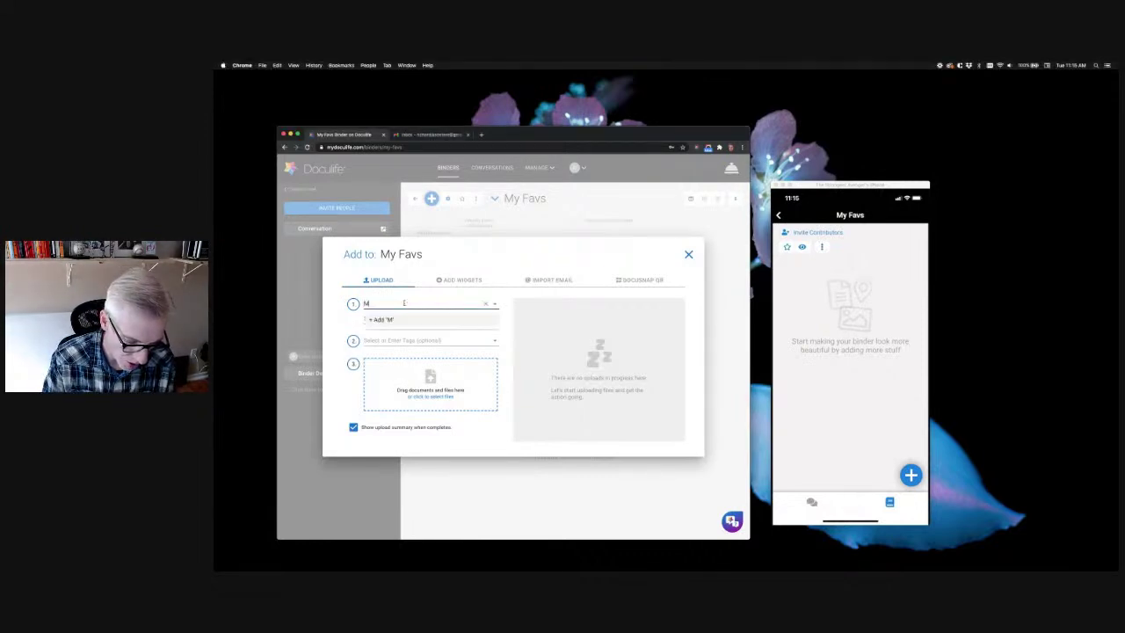
type("y Favs")
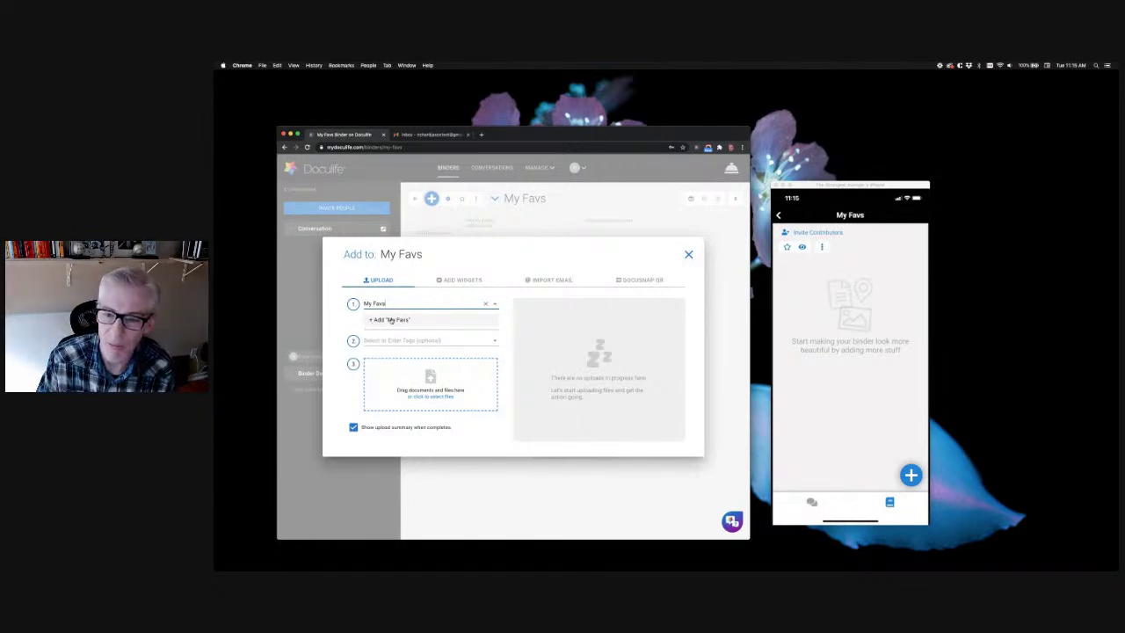
left_click(393, 321)
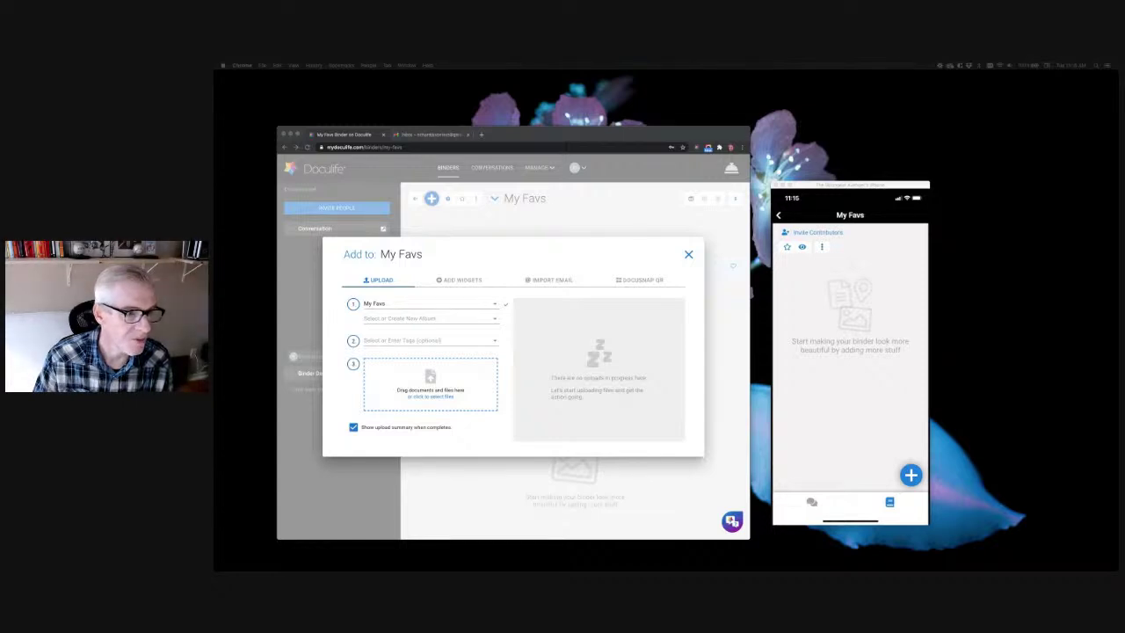
left_click_drag(219, 396, 417, 372)
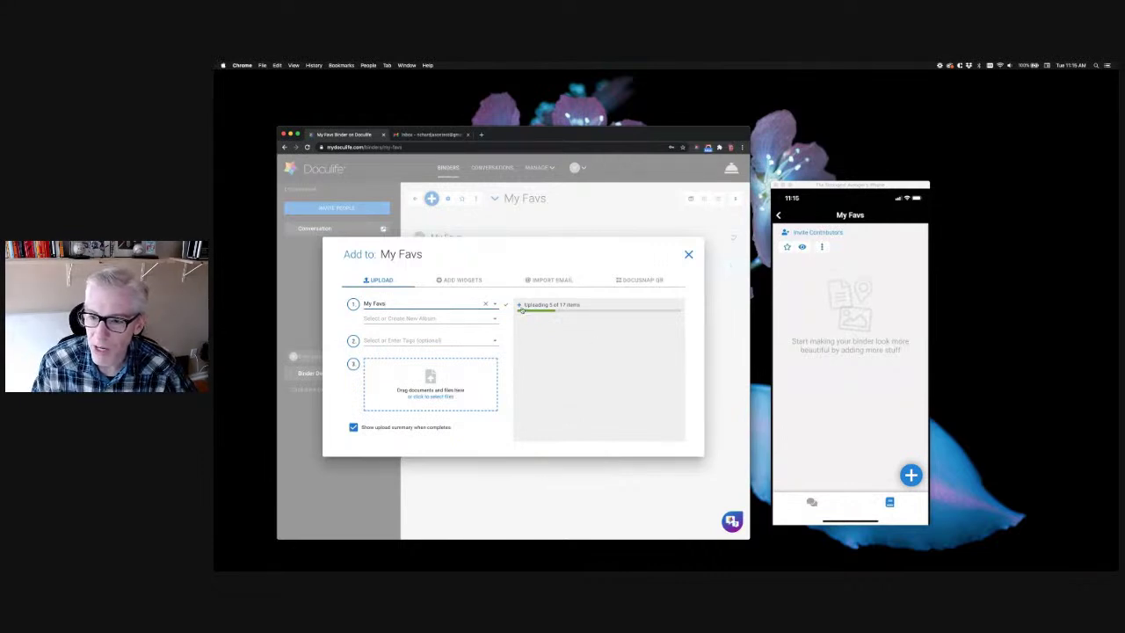
Let all 17 photos finish uploading into My Favs, then dismiss the upload summary
left_click(522, 306)
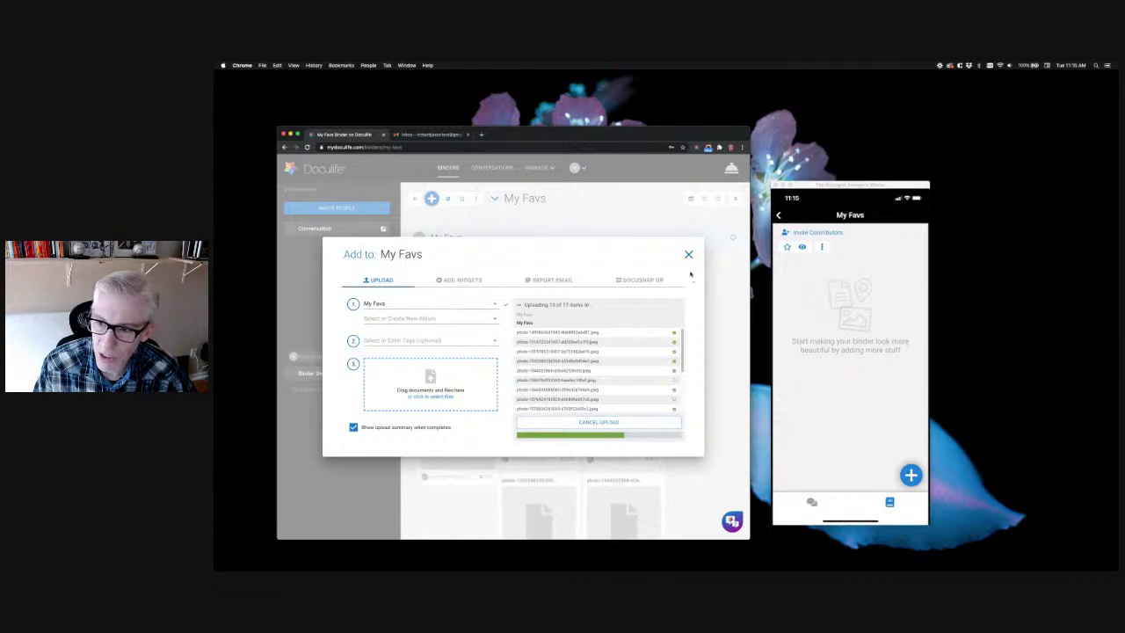
left_click(688, 254)
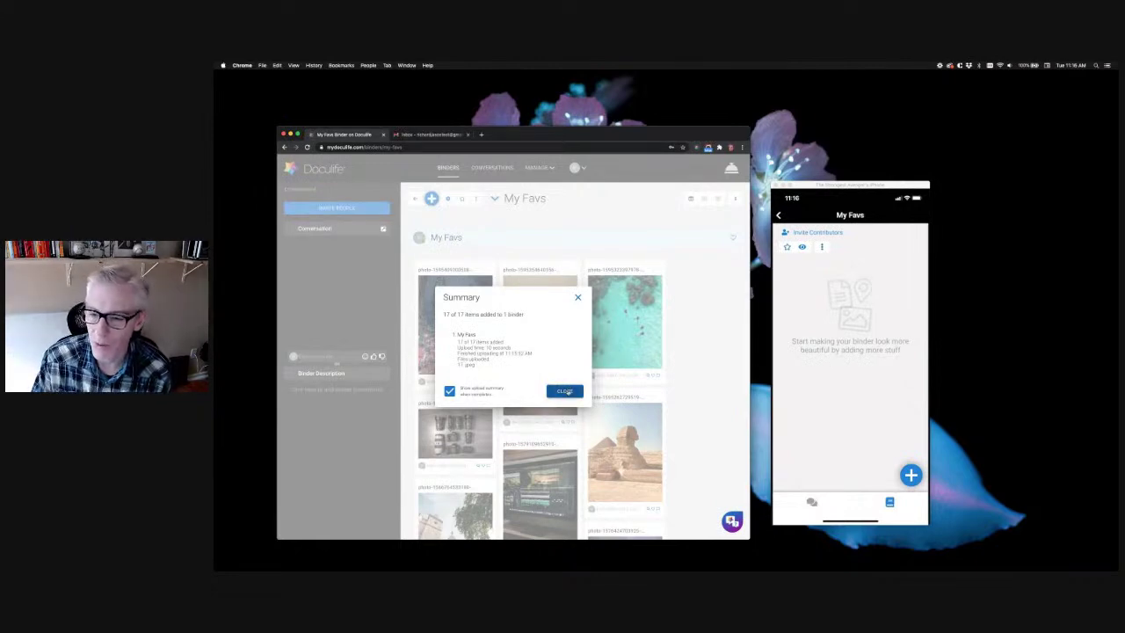
left_click(565, 391)
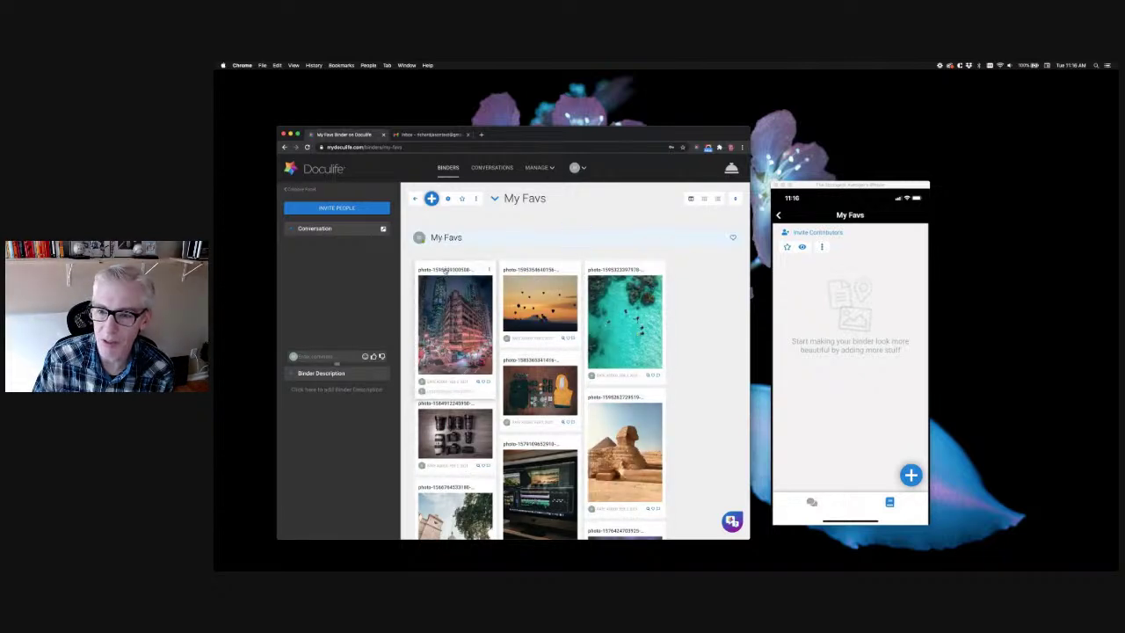
mouse_move(452, 245)
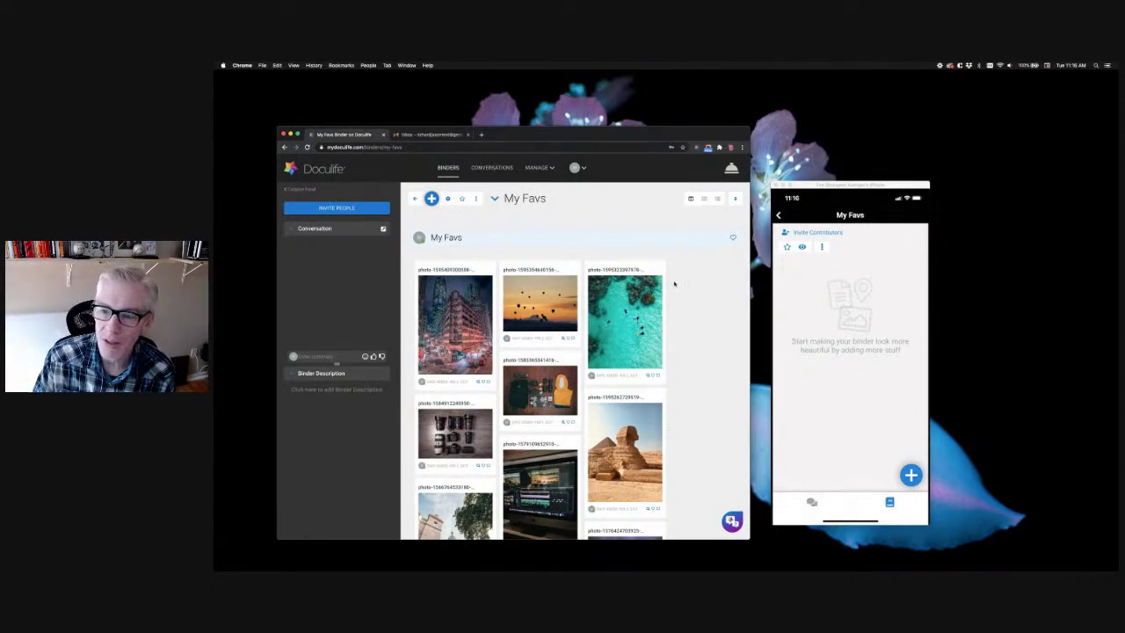
mouse_move(568, 244)
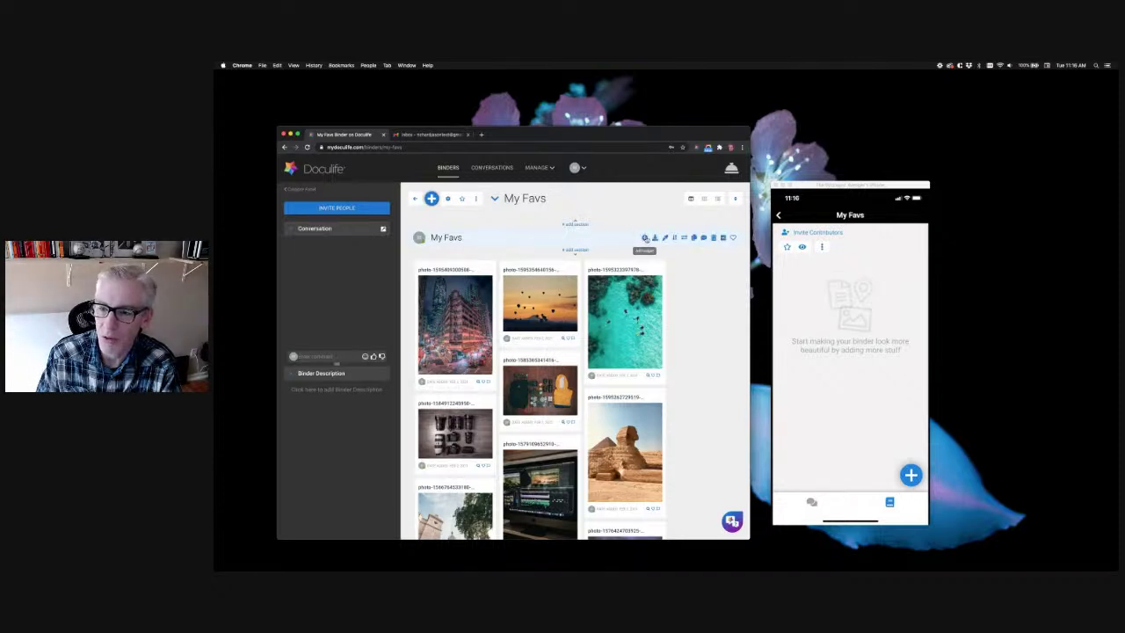
left_click(645, 238)
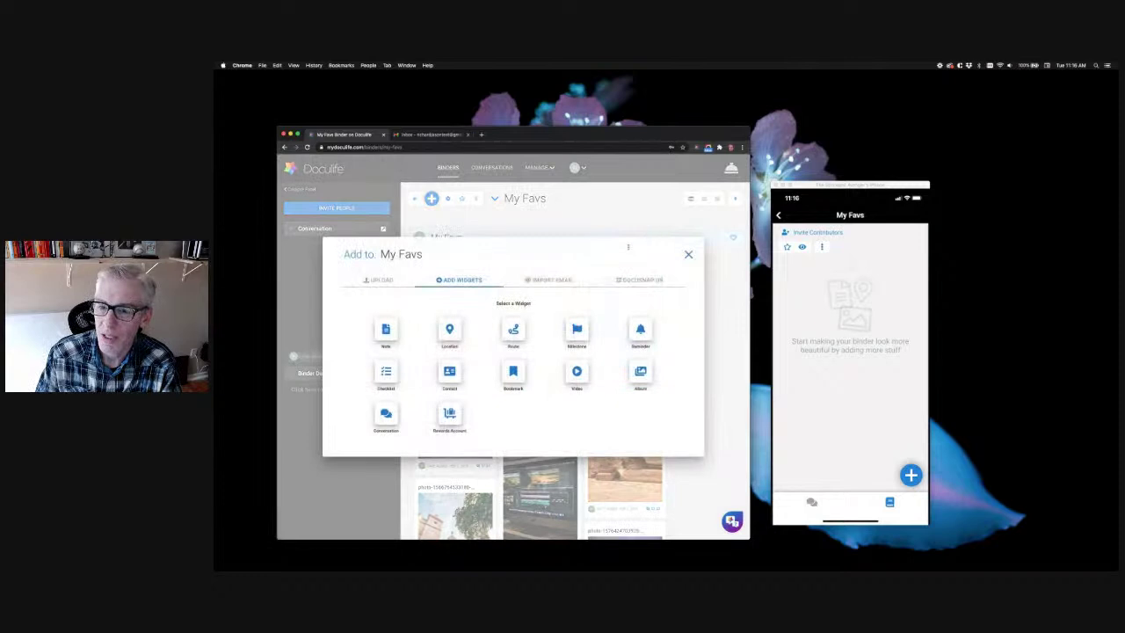
left_click(386, 334)
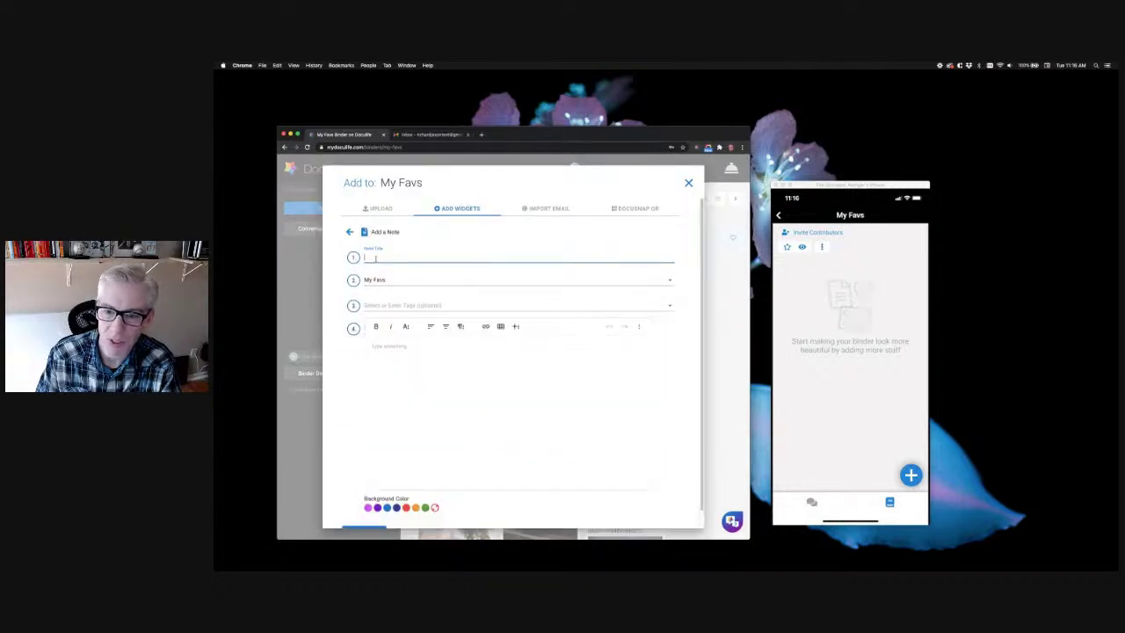
triple_click(674, 179)
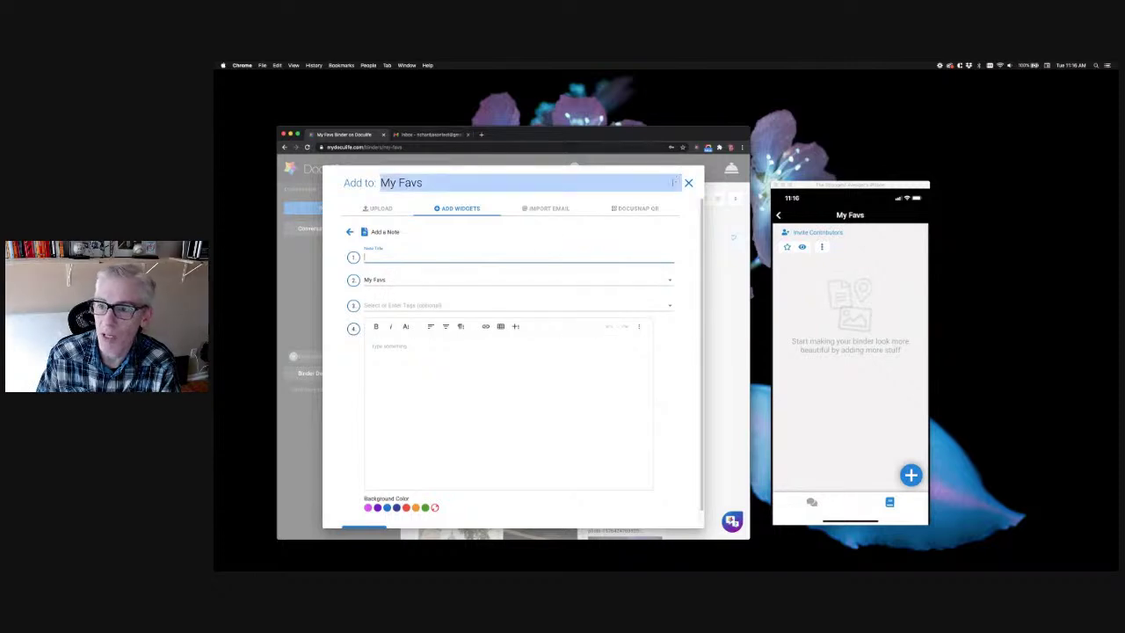
left_click(688, 183)
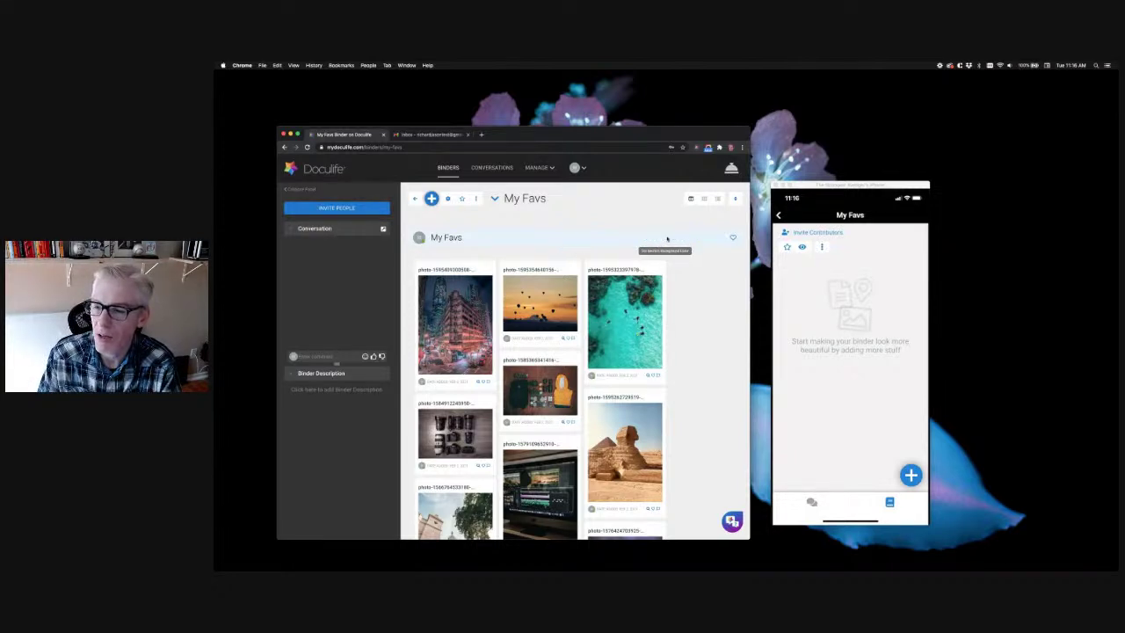
Set the My Favs section highlight colour to pink
left_click(665, 238)
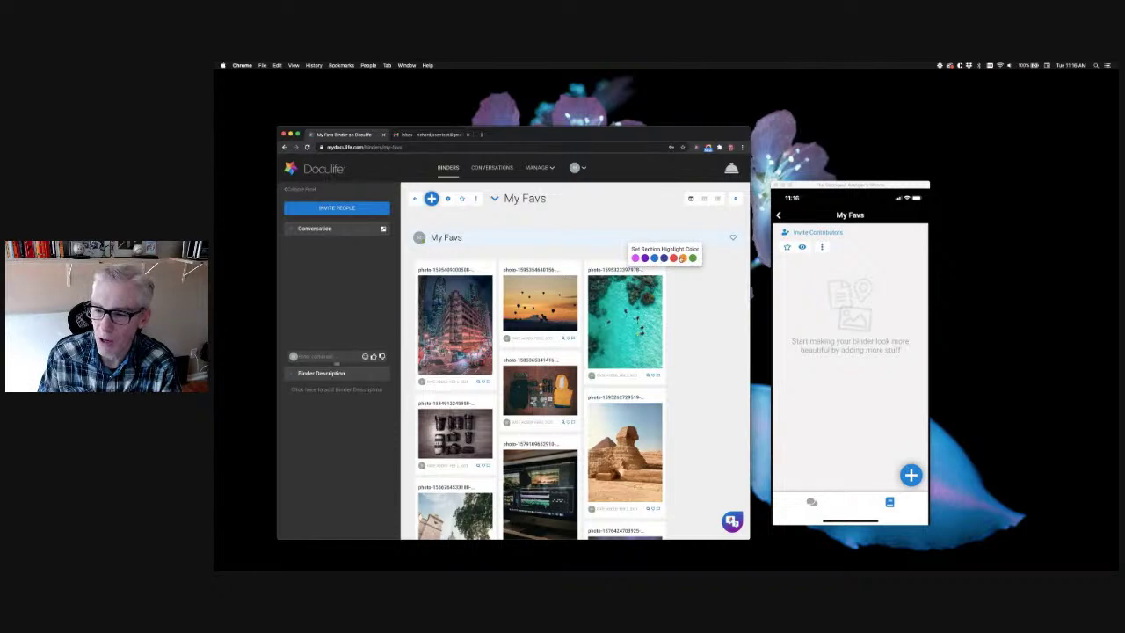
left_click(673, 257)
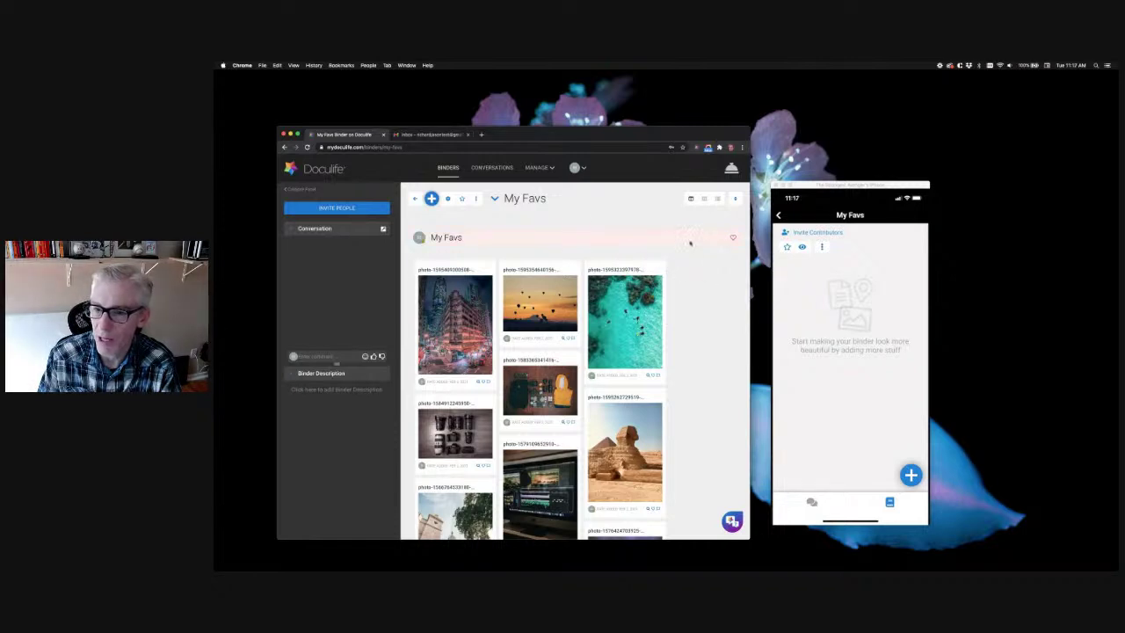
mouse_move(670, 241)
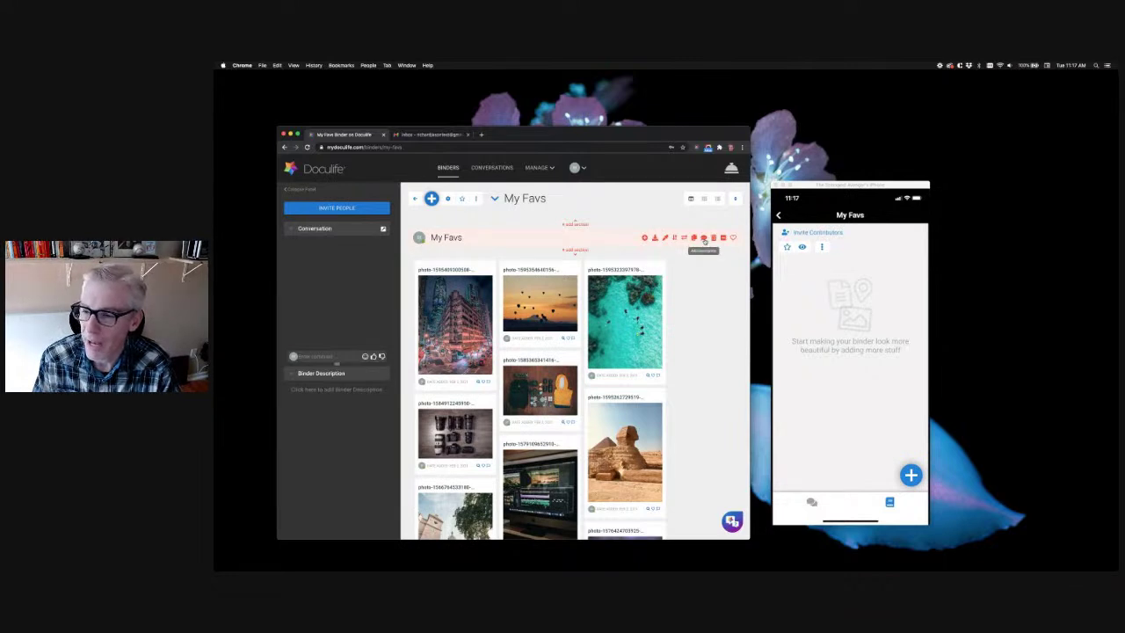
Write 'Check out my latest favorite photos!' as the My Favs section description
left_click(703, 239)
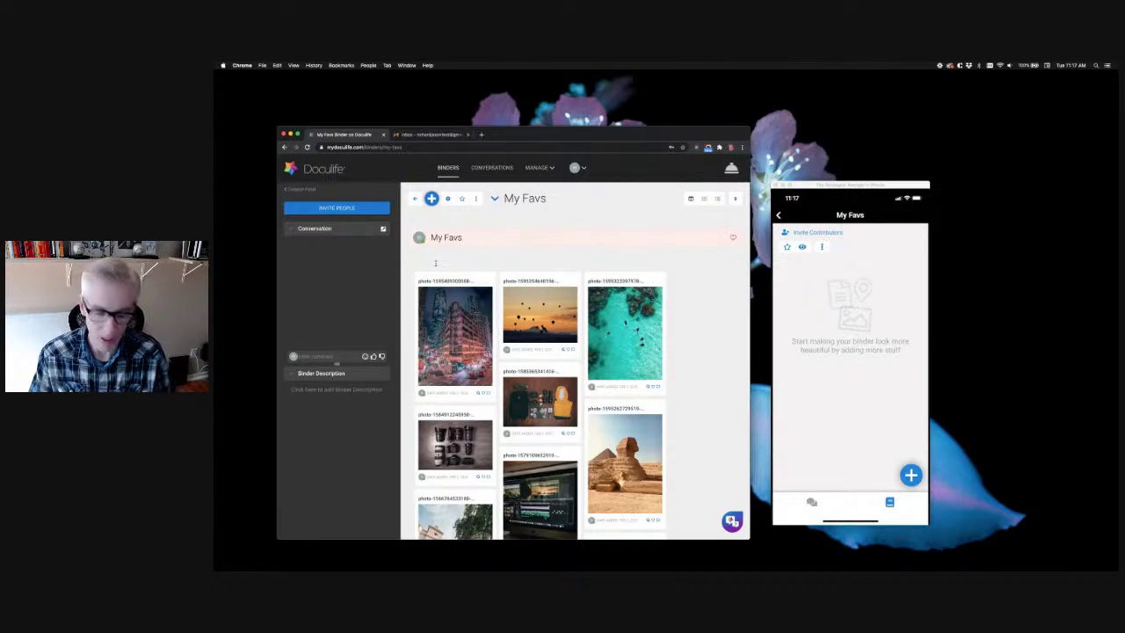
type("Chewd")
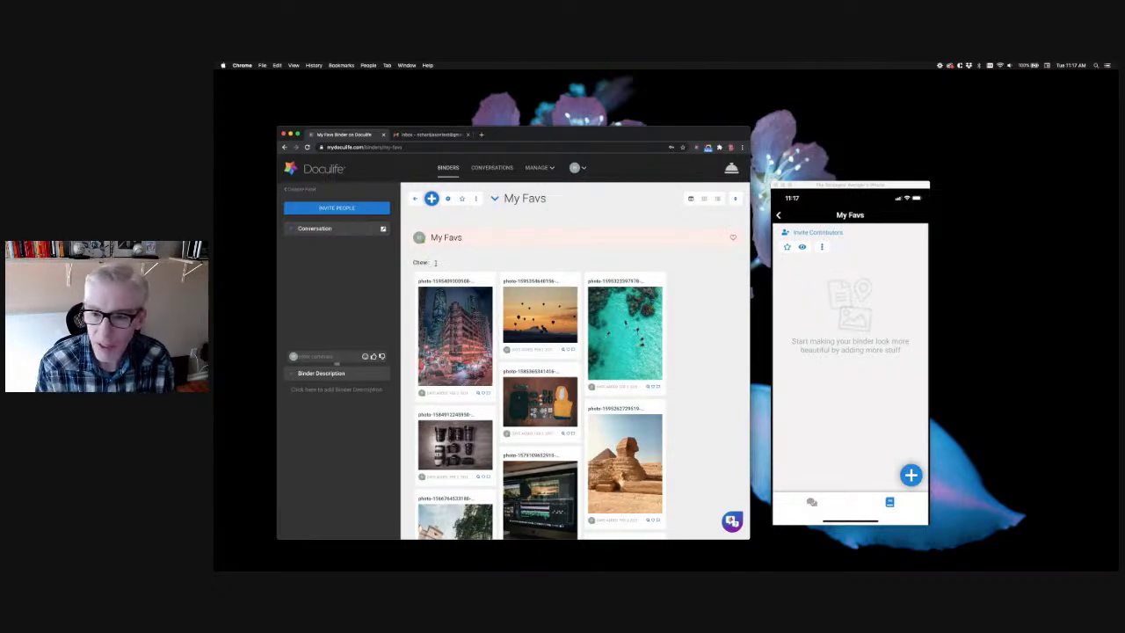
type("ck out m")
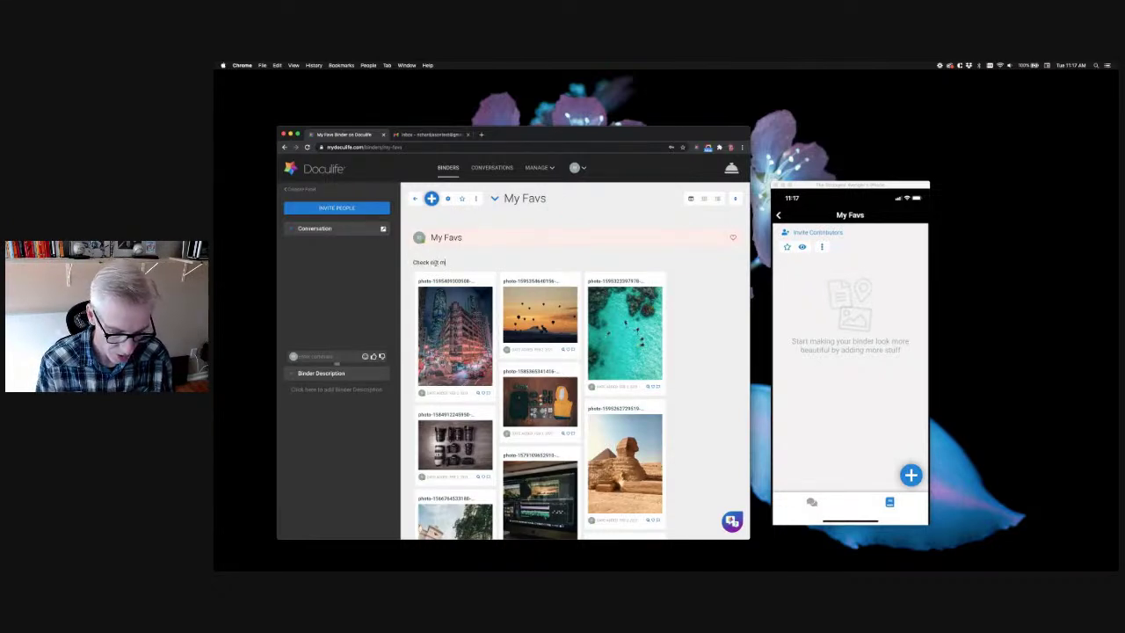
type("y latest favo")
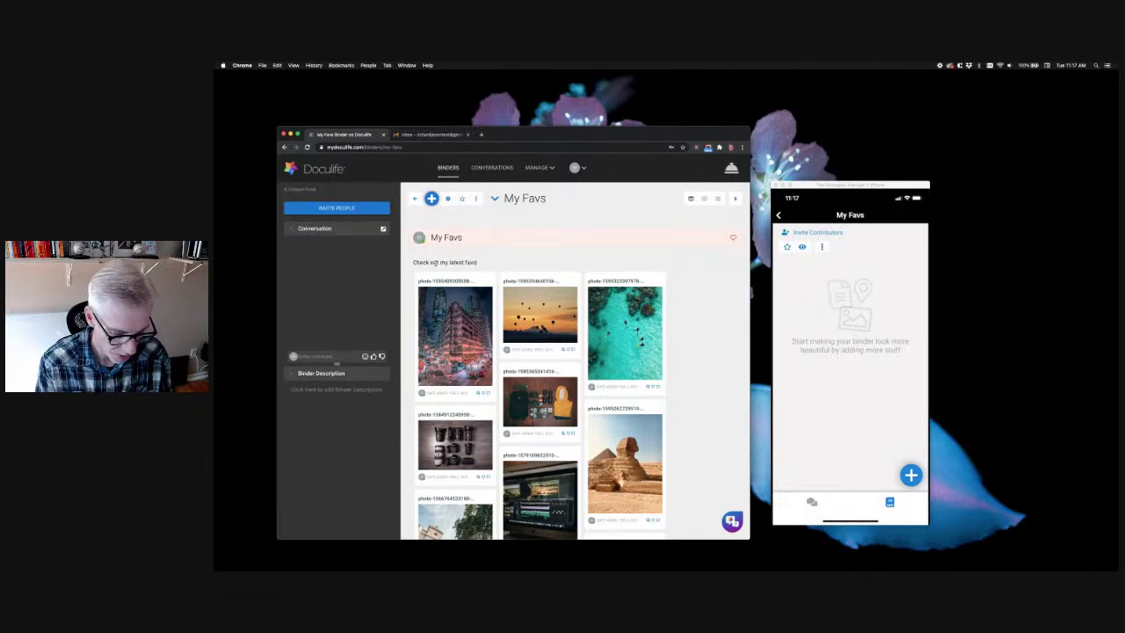
type("rite photos!")
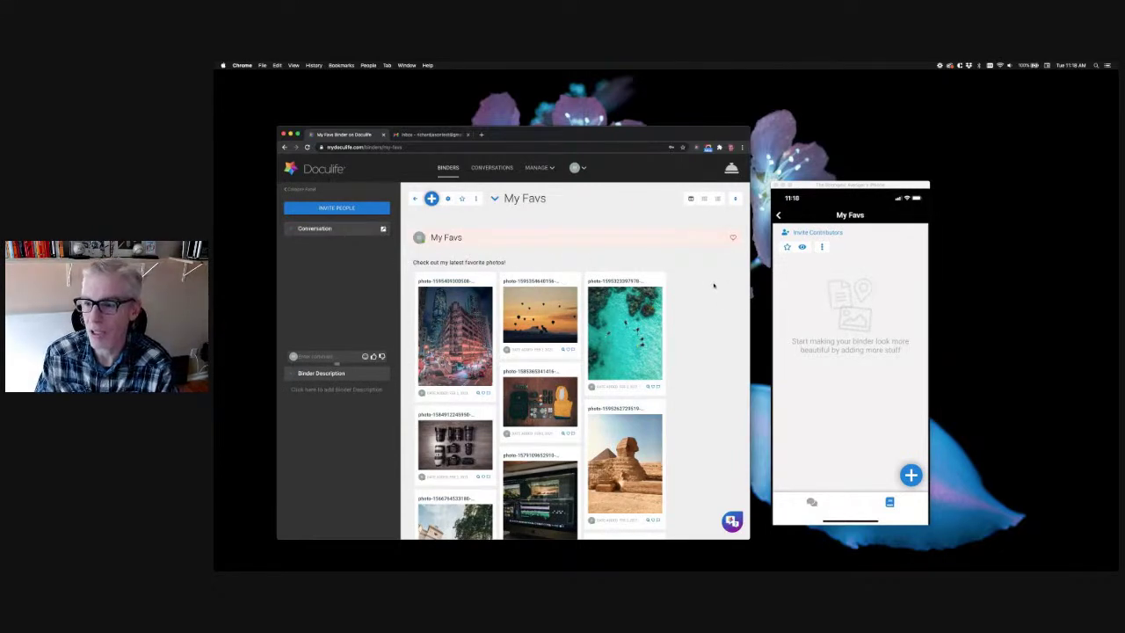
mouse_move(691, 244)
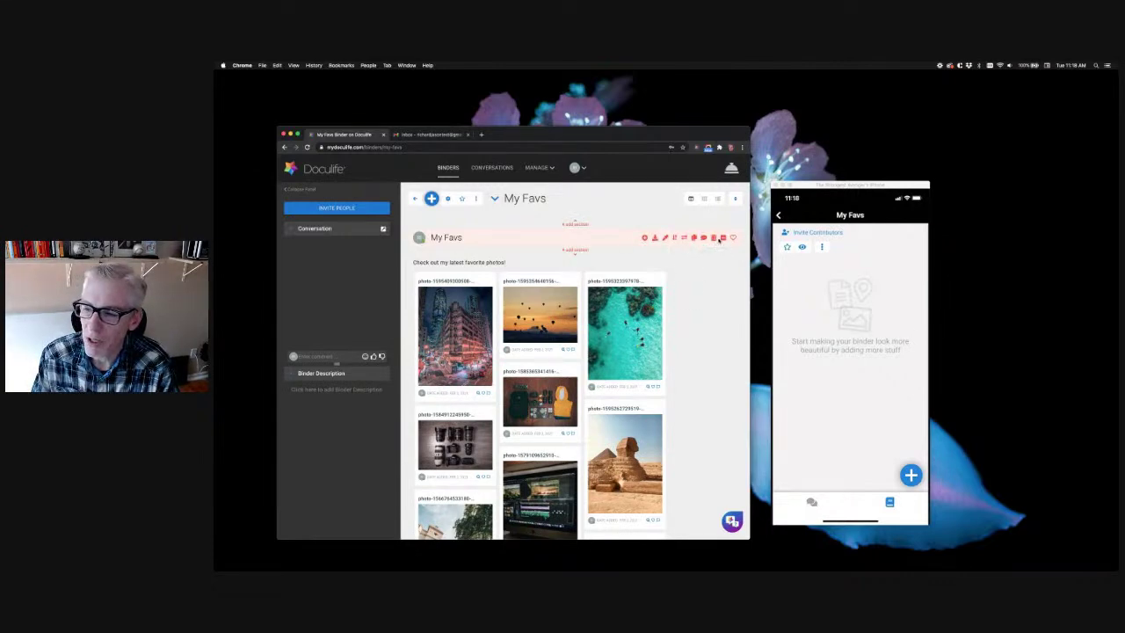
Widen the browser so My Favs photos fill four columns, then bring up the mirrored phone
left_click(723, 238)
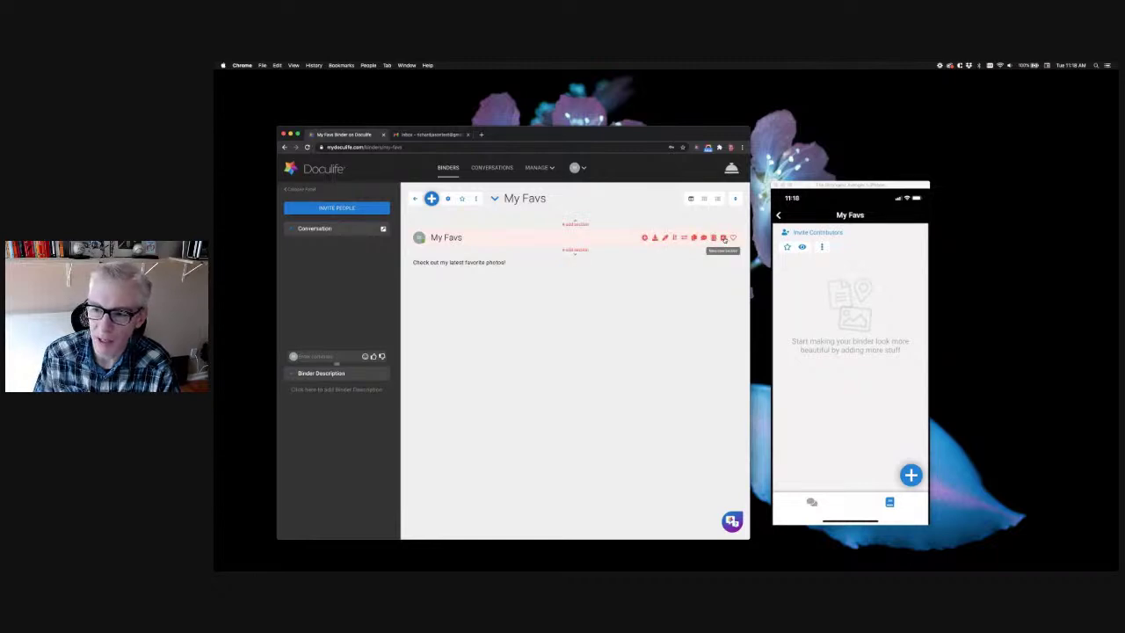
left_click(724, 239)
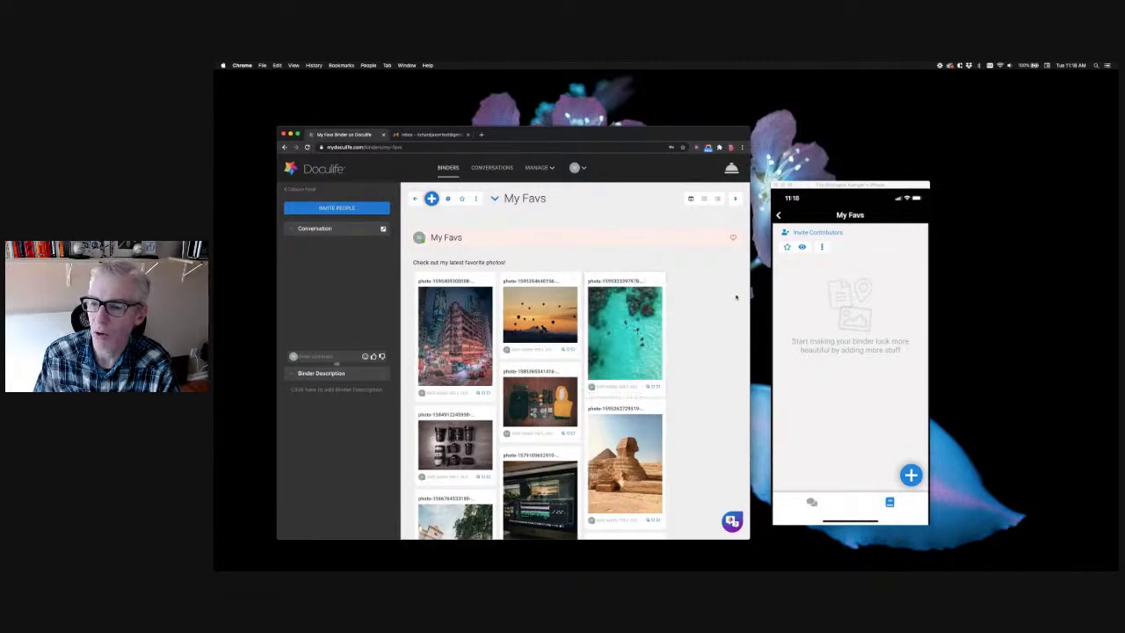
left_click_drag(747, 296, 760, 295)
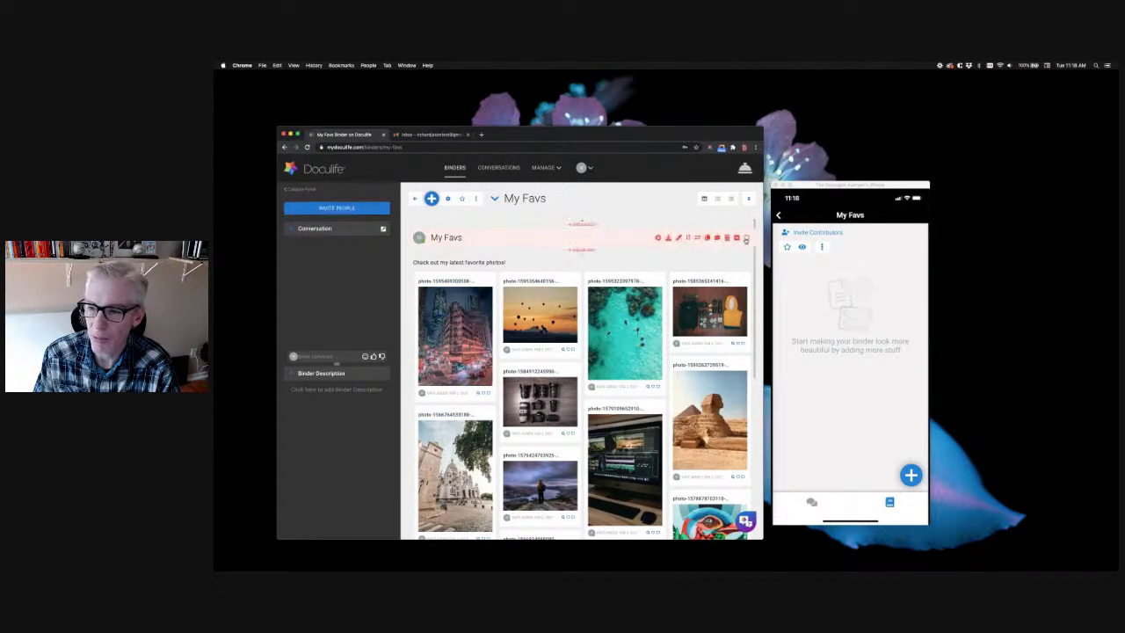
left_click(797, 270)
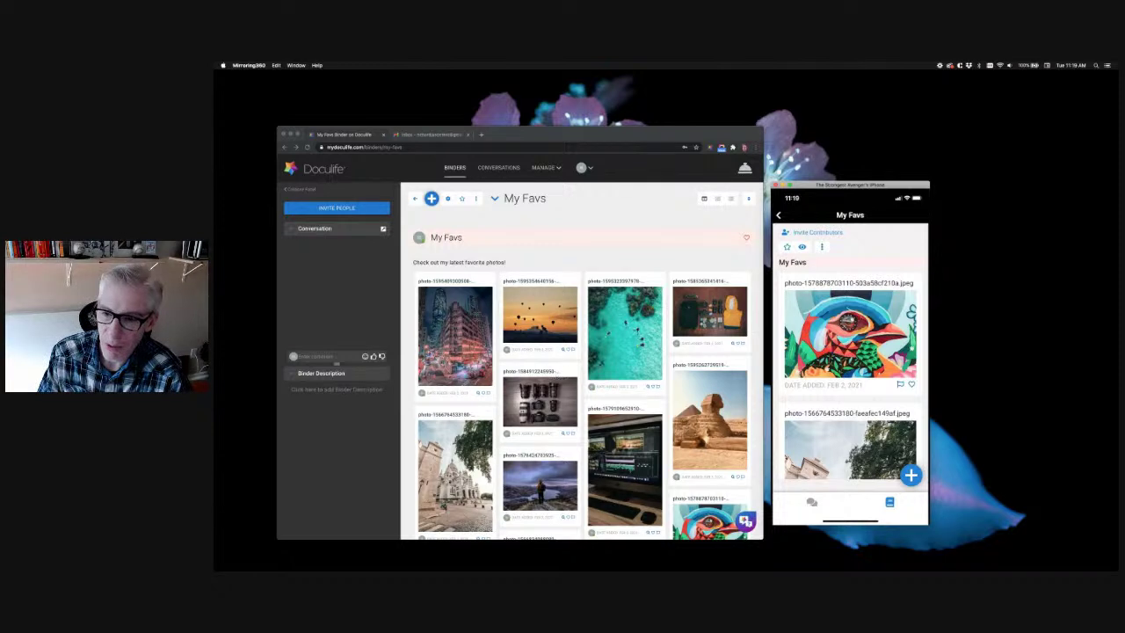
Switch the My Favs photos to the even Grid View layout
scroll(580, 378, "down", 2)
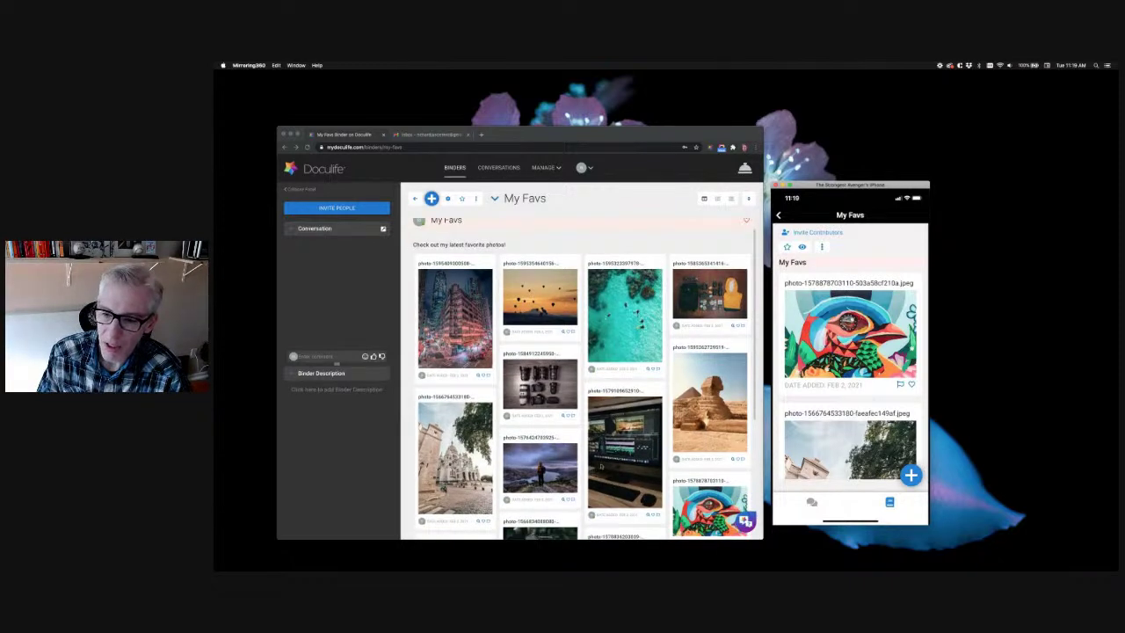
scroll(655, 451, "down", 3)
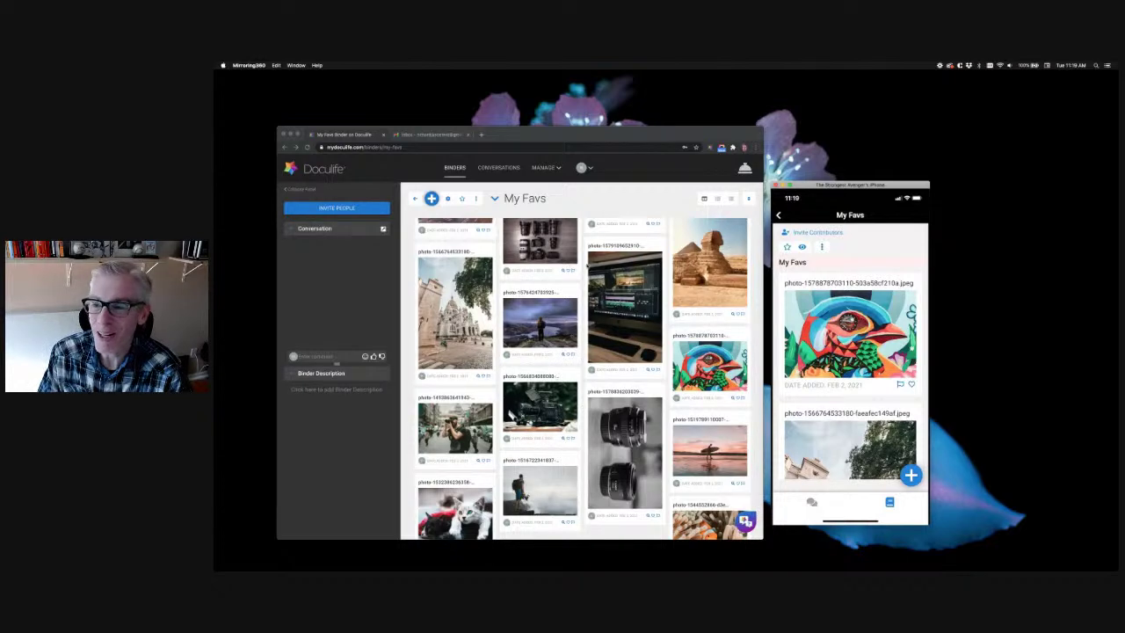
scroll(592, 246, "up", 6)
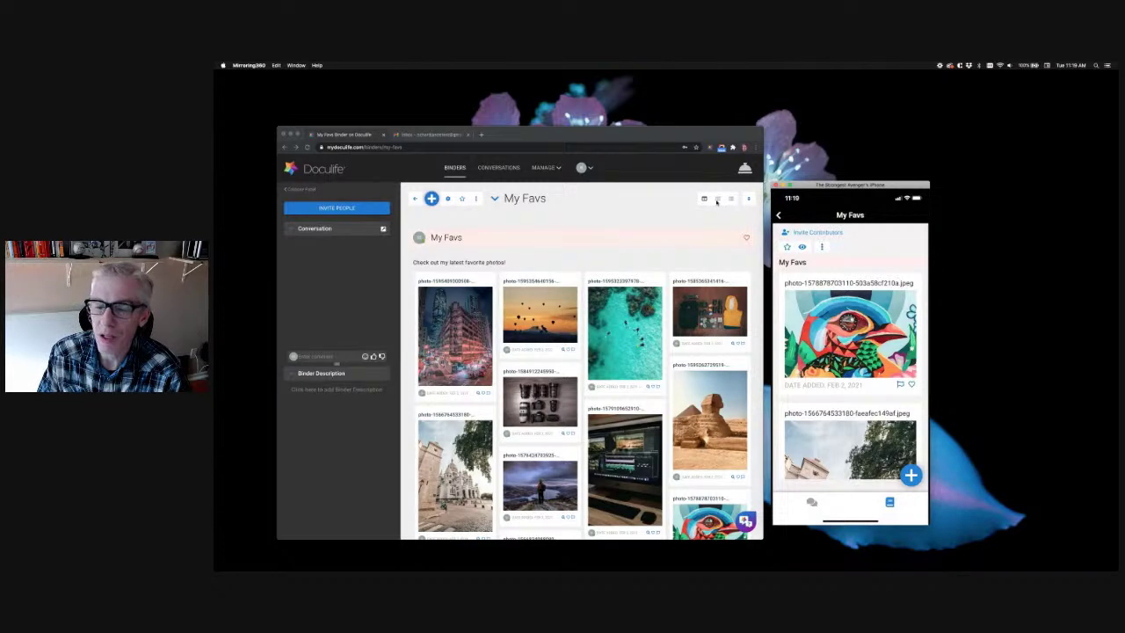
left_click(716, 201)
left_click(717, 200)
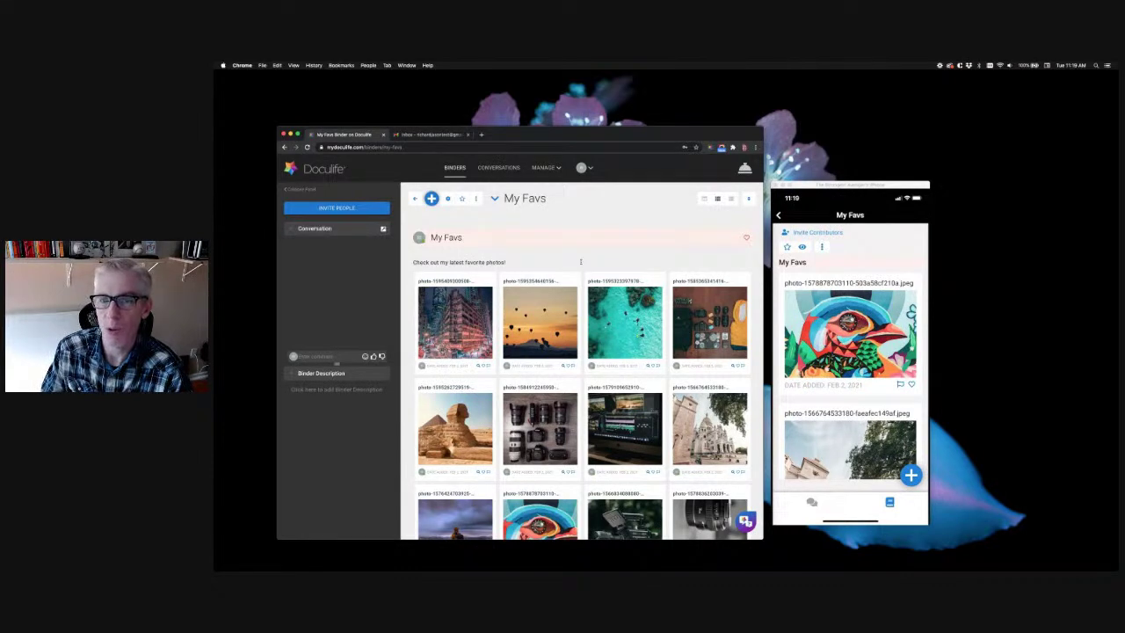
Preview the first city photo, close it, and restore the staggered masonry layout
mouse_move(475, 335)
left_click(475, 334)
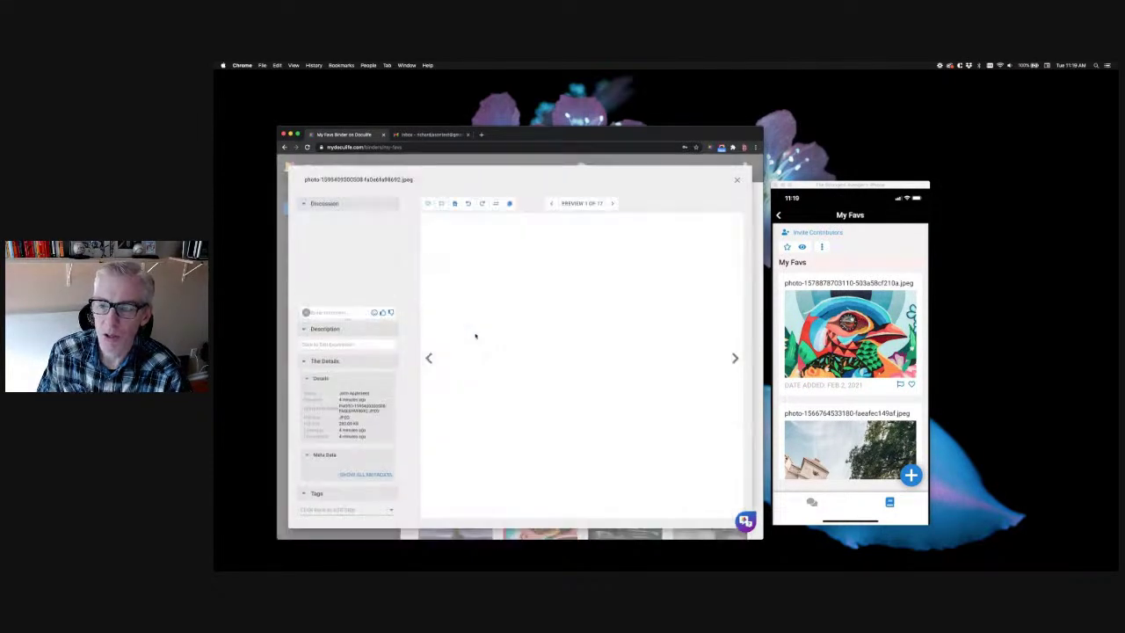
left_click(736, 180)
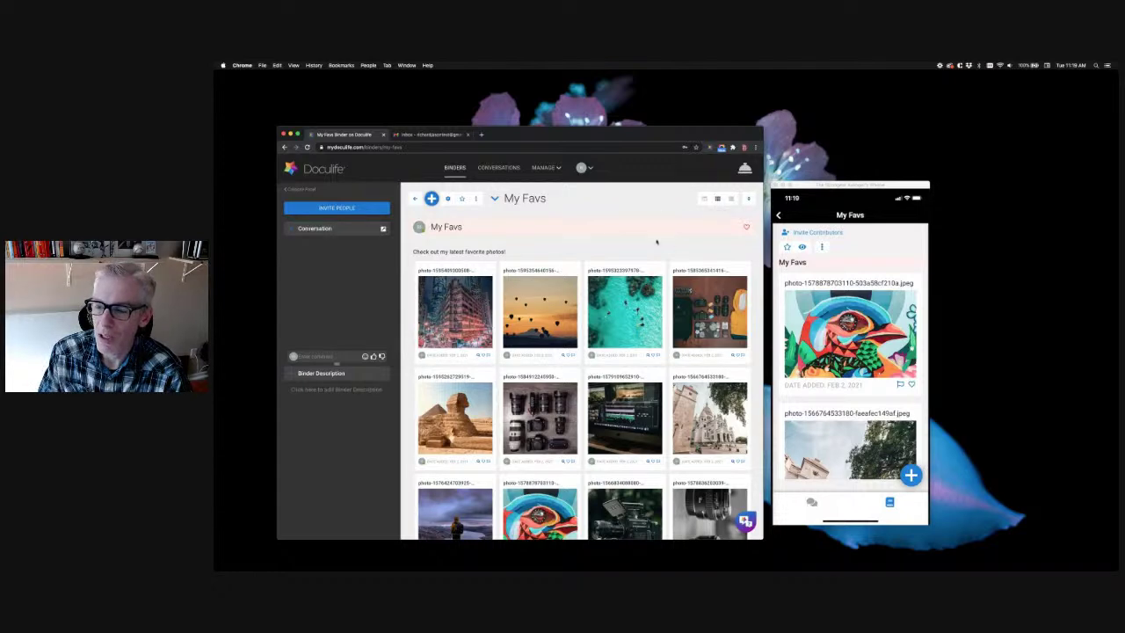
left_click(704, 199)
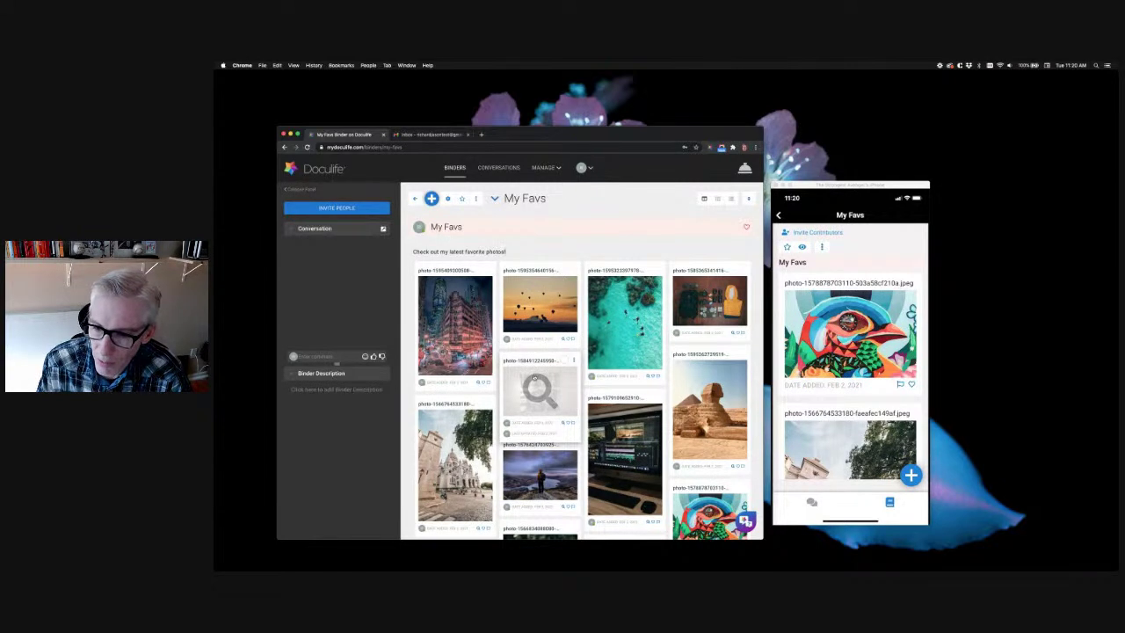
Select the camera-and-lenses, computer setup, video camera and lens pair photos
scroll(536, 404, "down", 1)
scroll(539, 431, "down", 1)
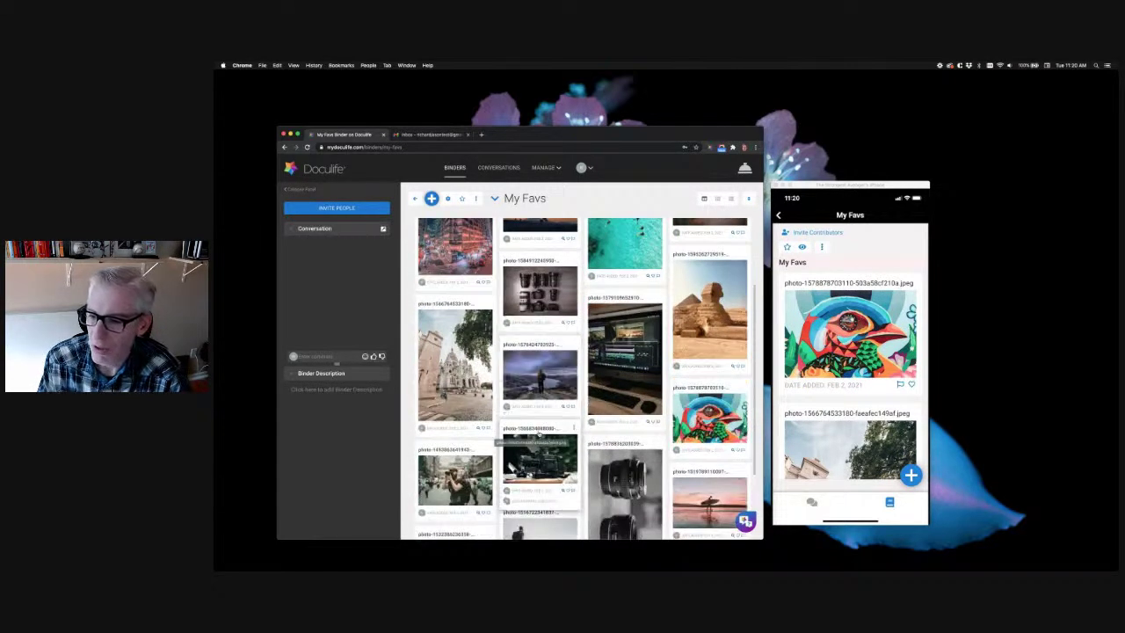
scroll(566, 289, "up", 1)
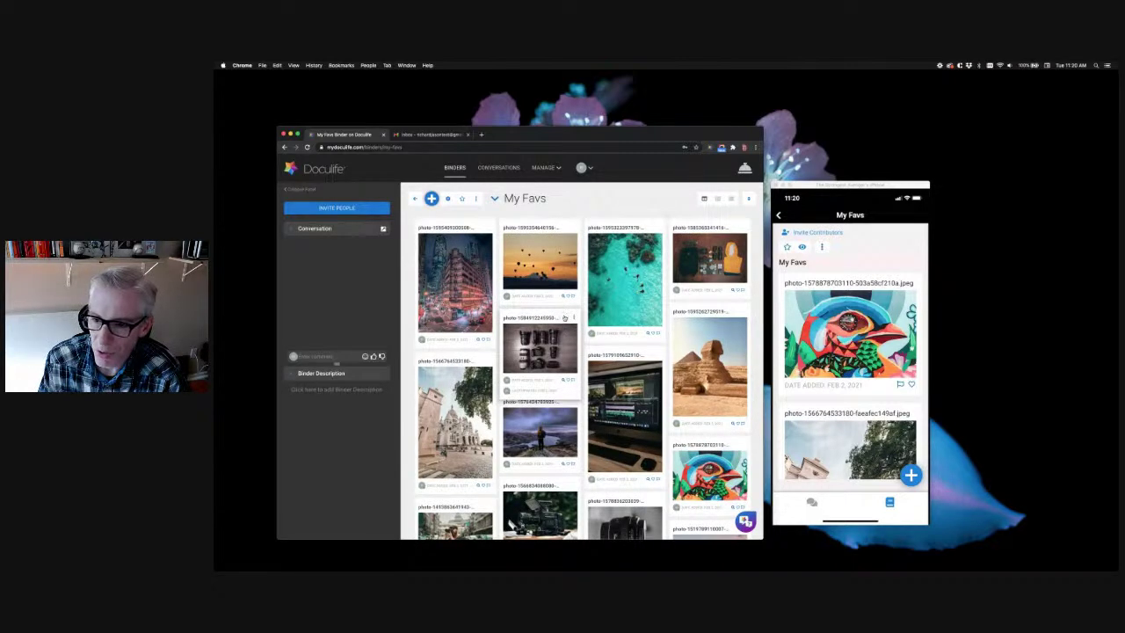
left_click(565, 318)
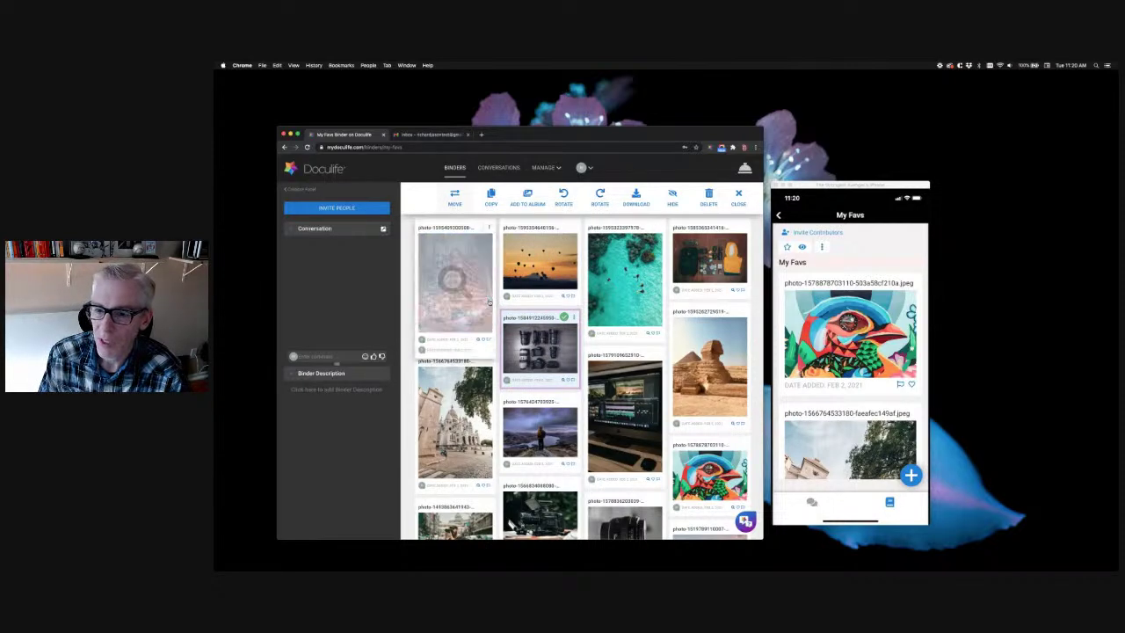
left_click(649, 355)
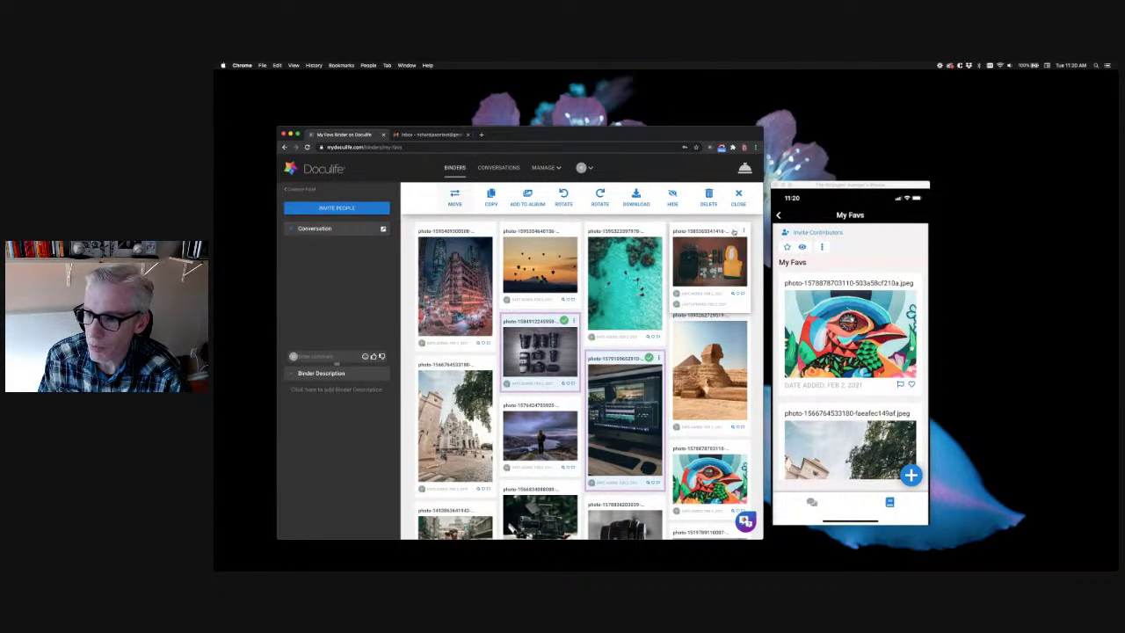
scroll(527, 351, "down", 3)
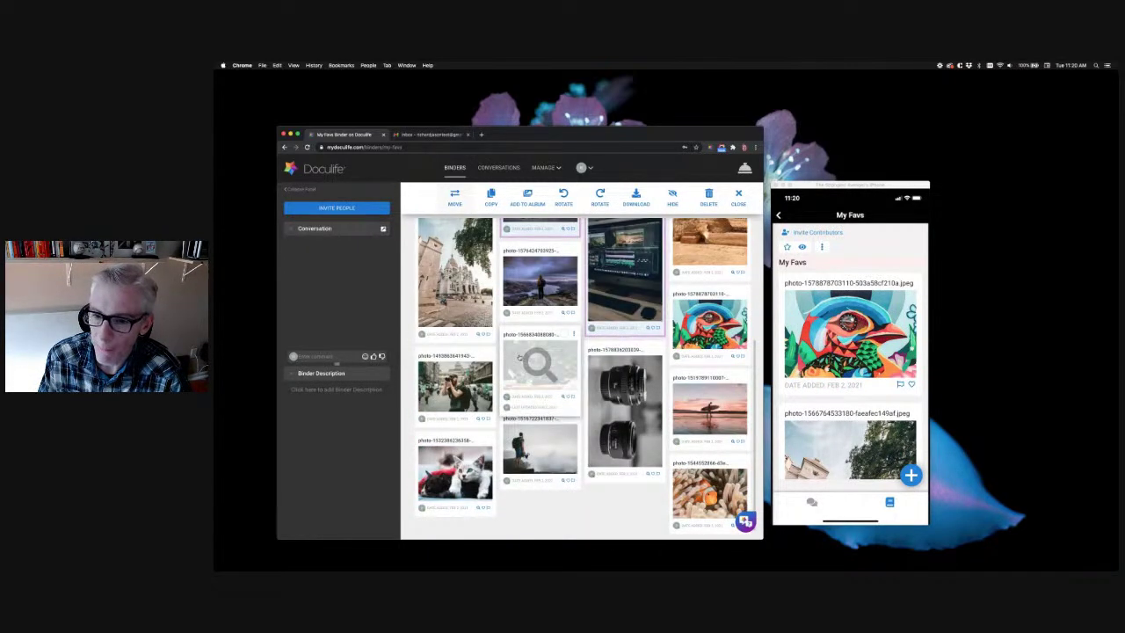
left_click(563, 334)
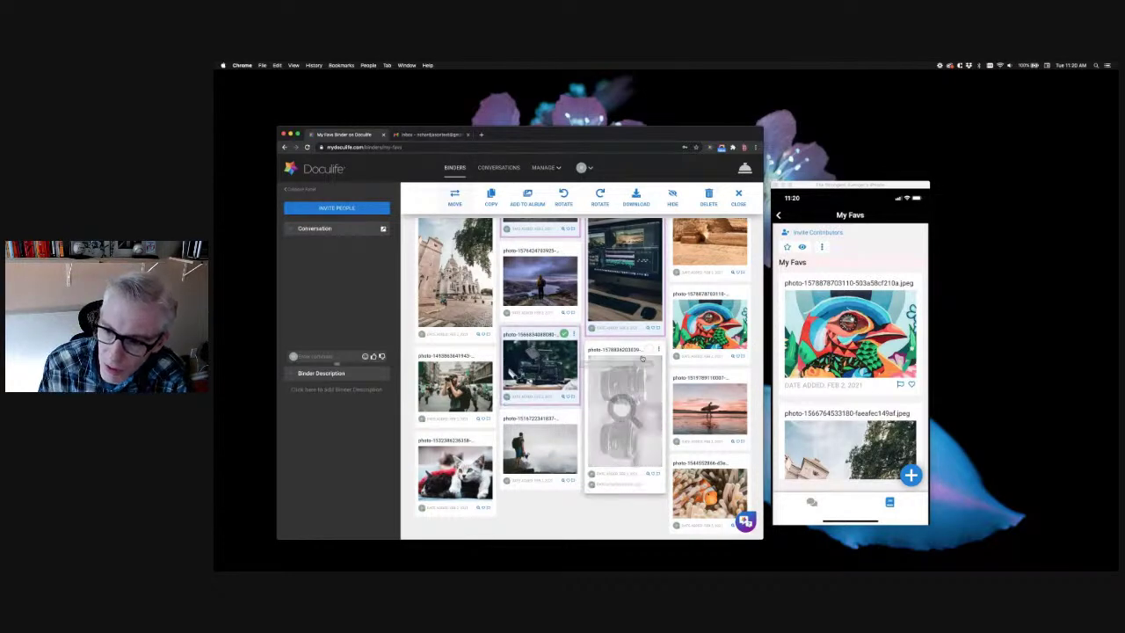
left_click(649, 350)
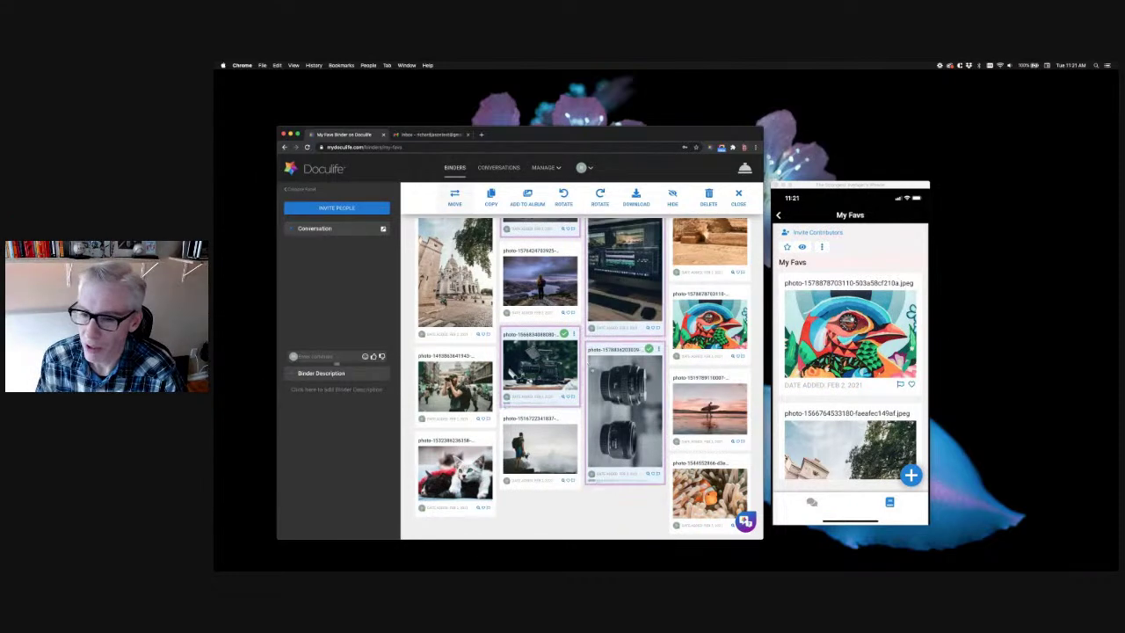
scroll(592, 370, "up", 3)
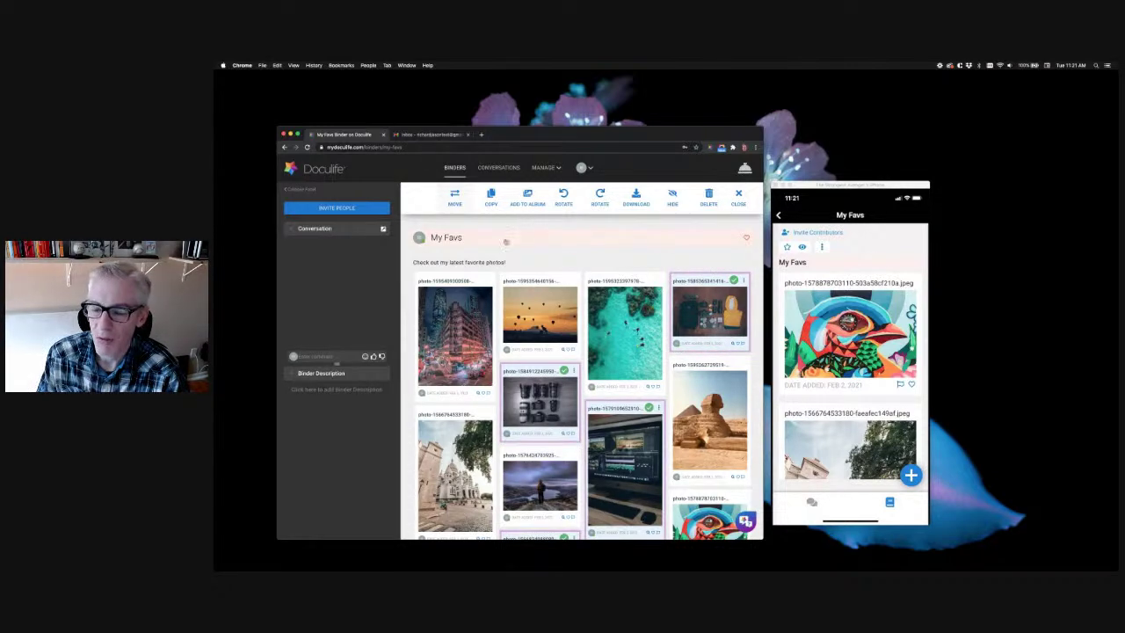
Move the selected gear photos into a new Gear section inside My Favs
left_click(455, 197)
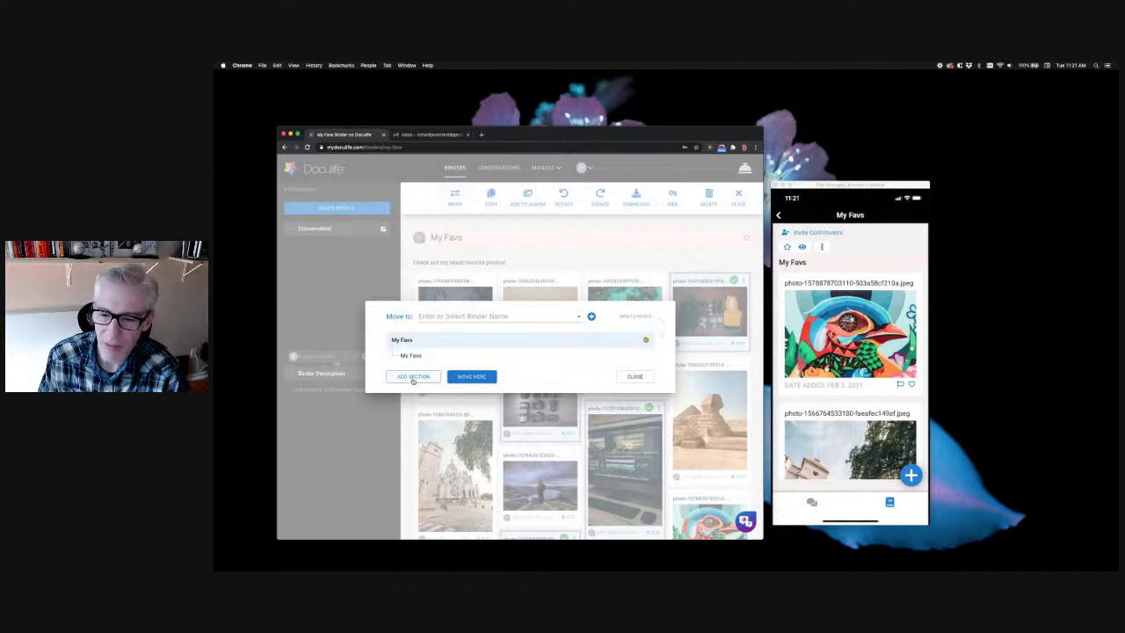
left_click(412, 377)
type("Art")
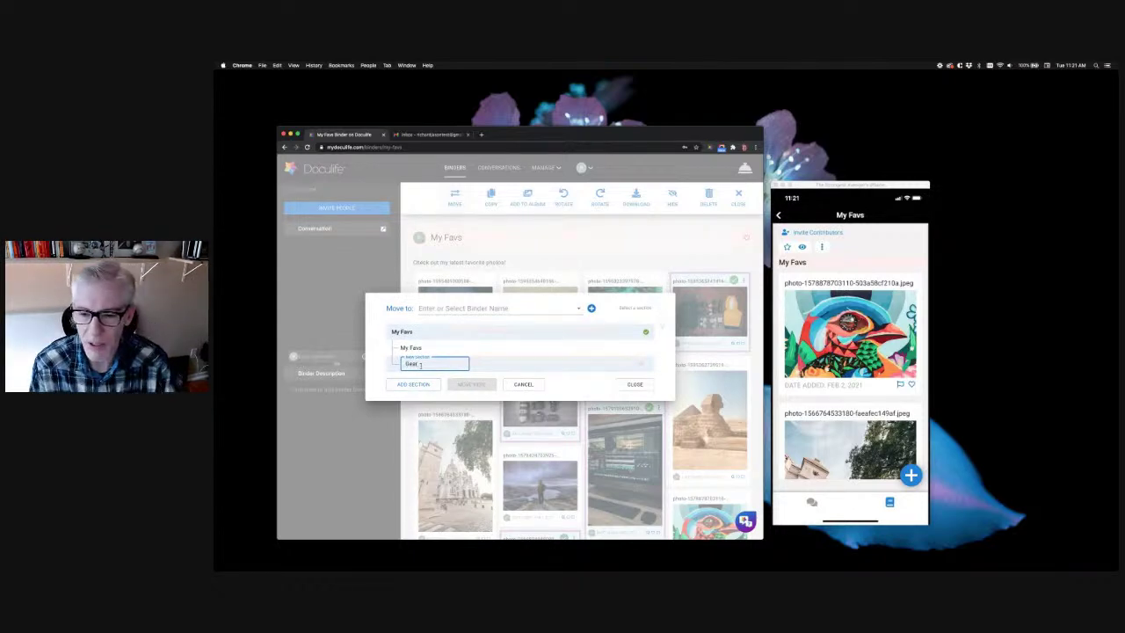
key("Return")
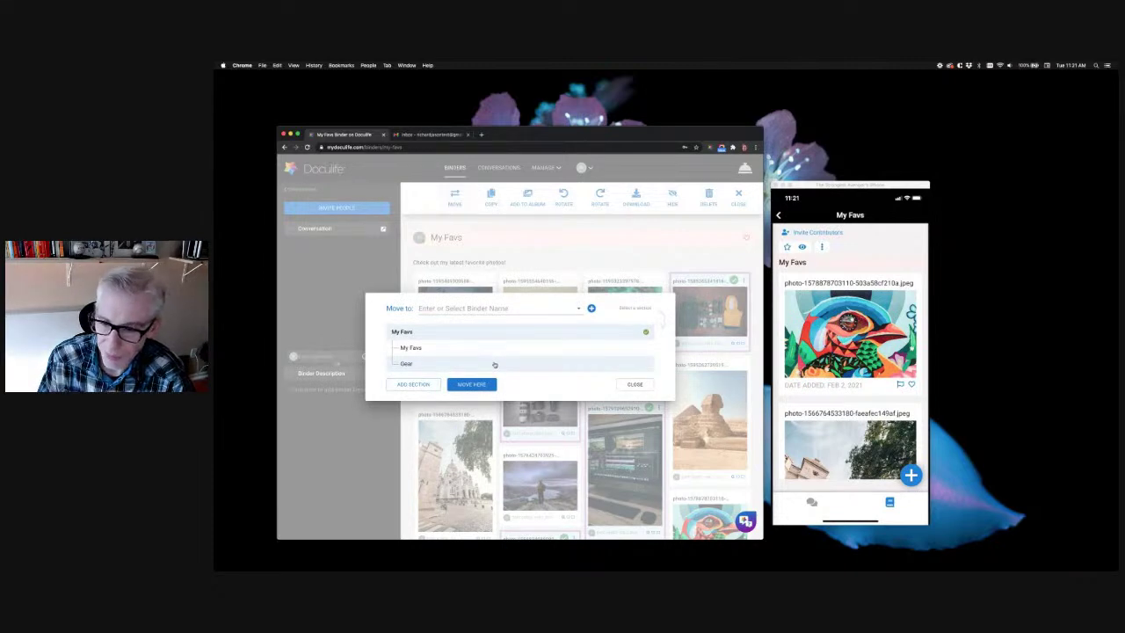
left_click(404, 363)
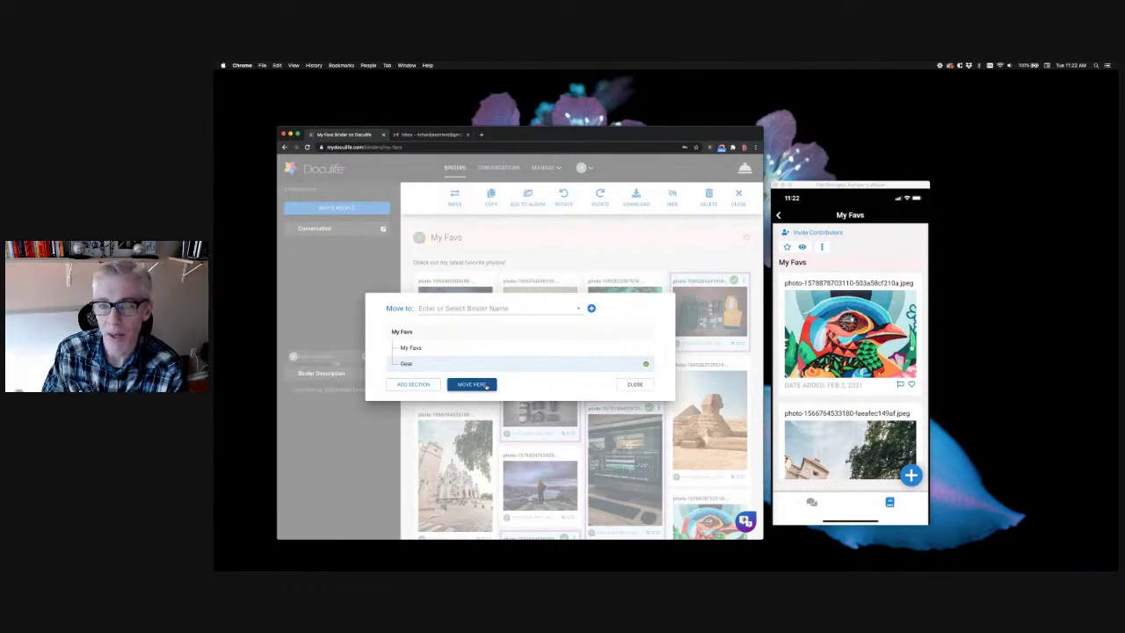
left_click(486, 385)
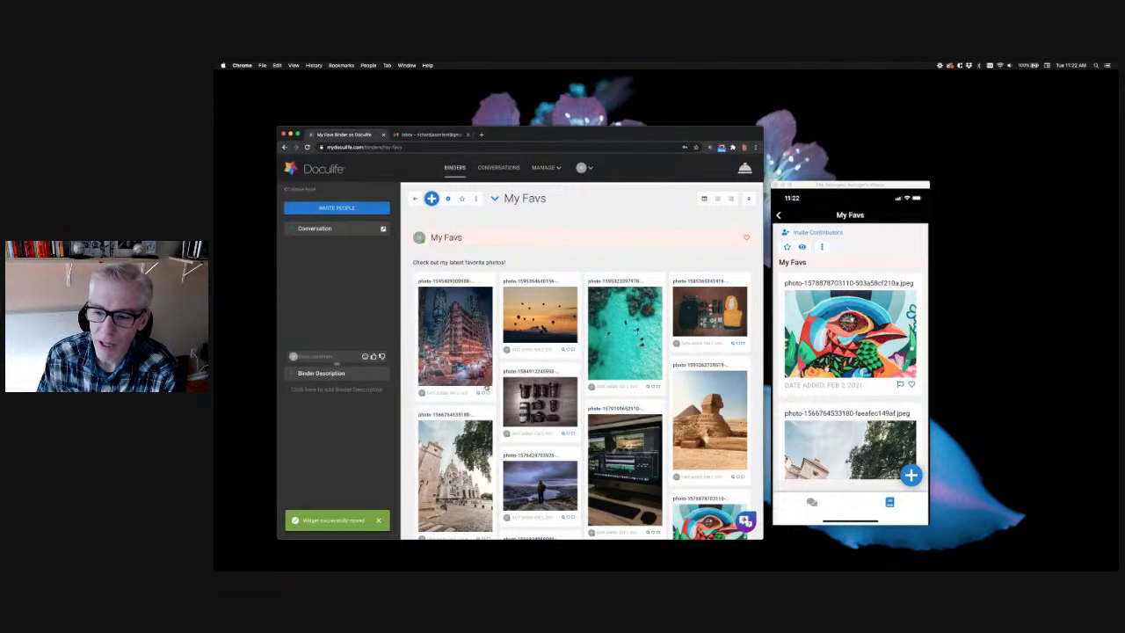
Rotate the lens-pair photo in the Gear section left into landscape orientation
scroll(527, 378, "down", 3)
scroll(504, 360, "down", 1)
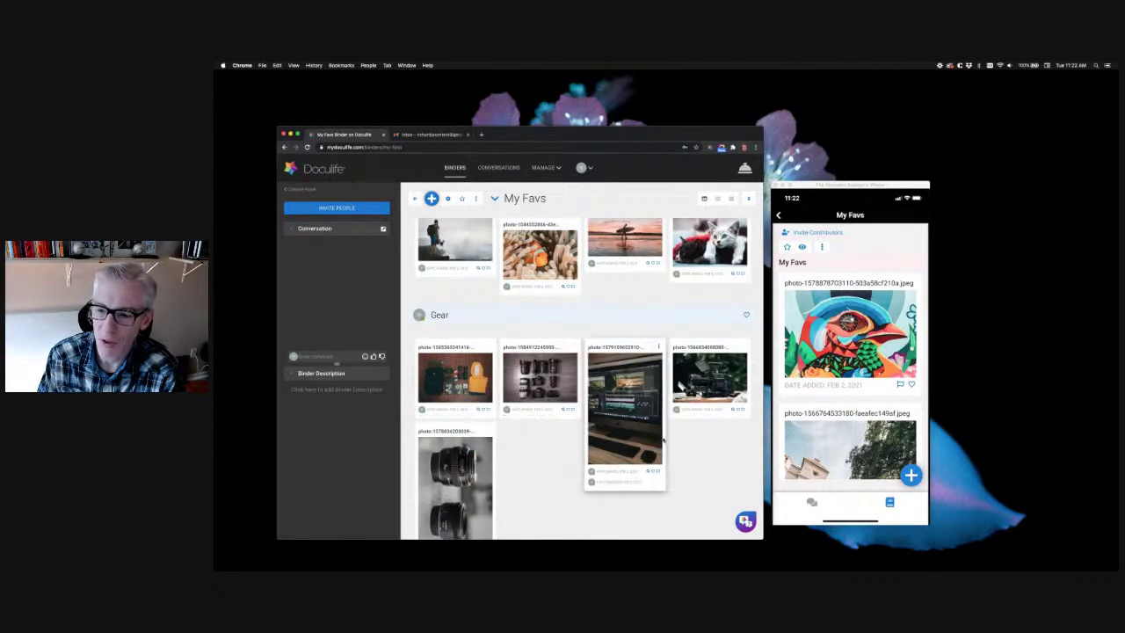
scroll(521, 422, "down", 1)
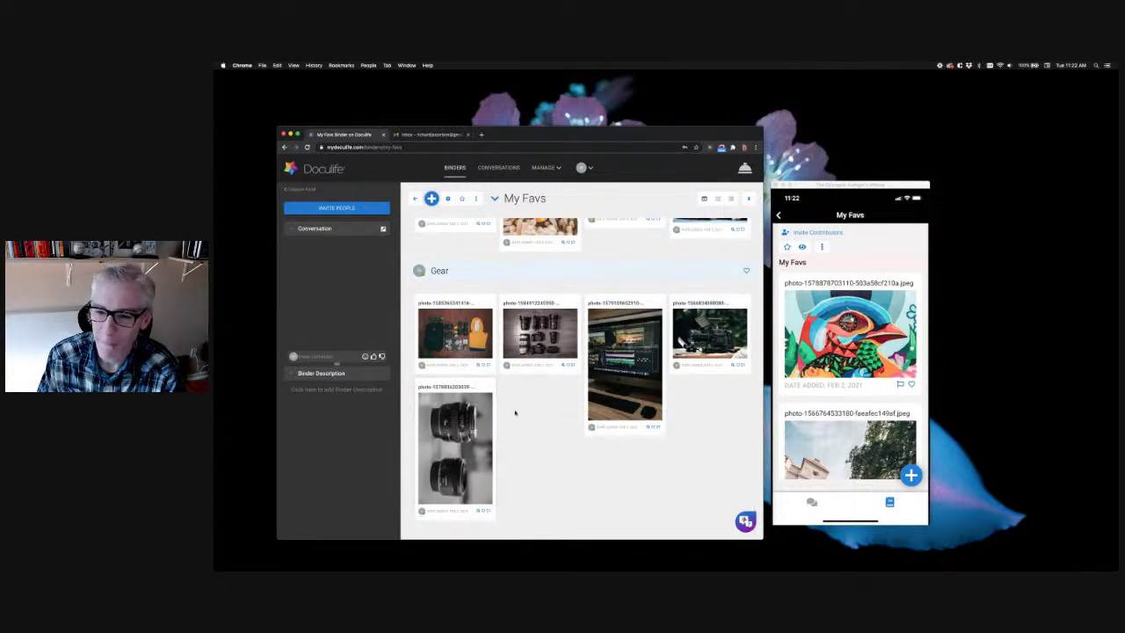
left_click(479, 387)
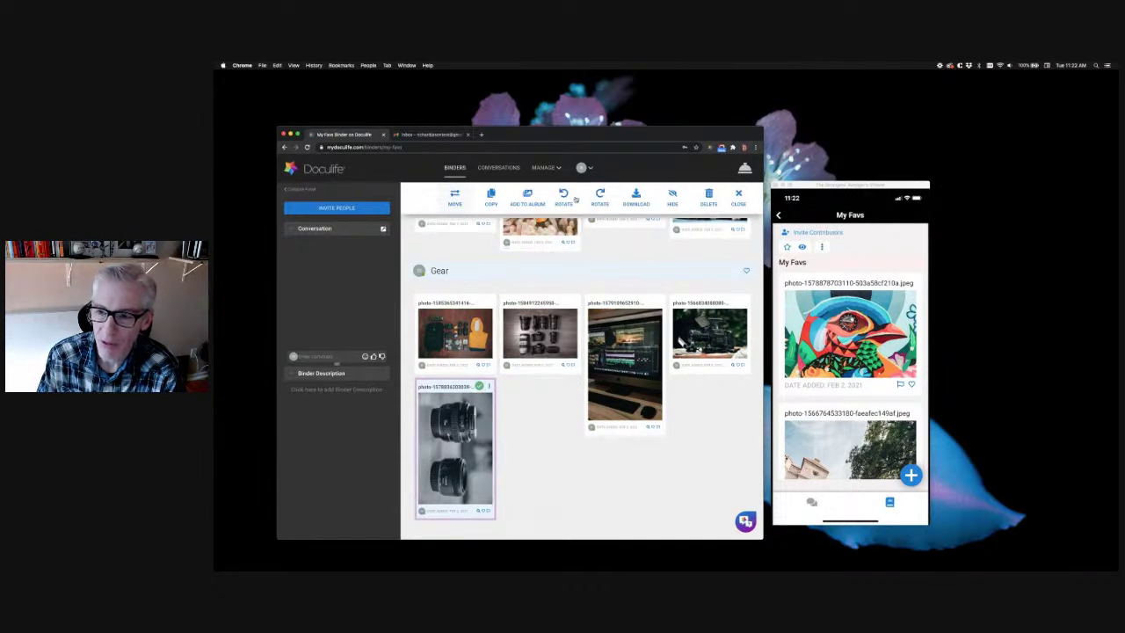
left_click(563, 196)
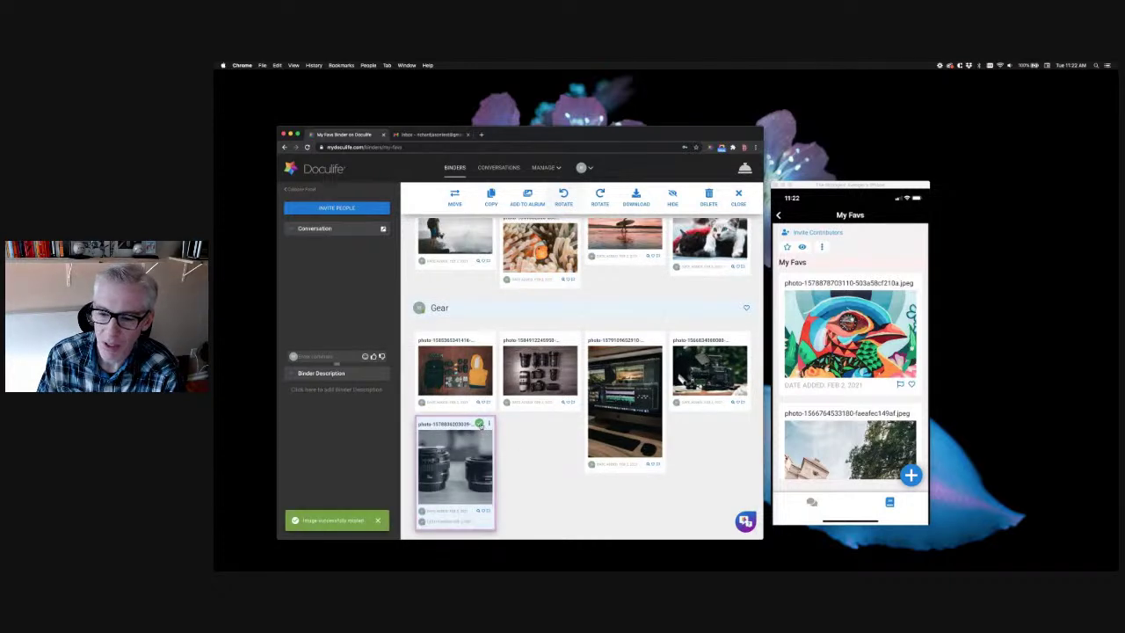
left_click(739, 195)
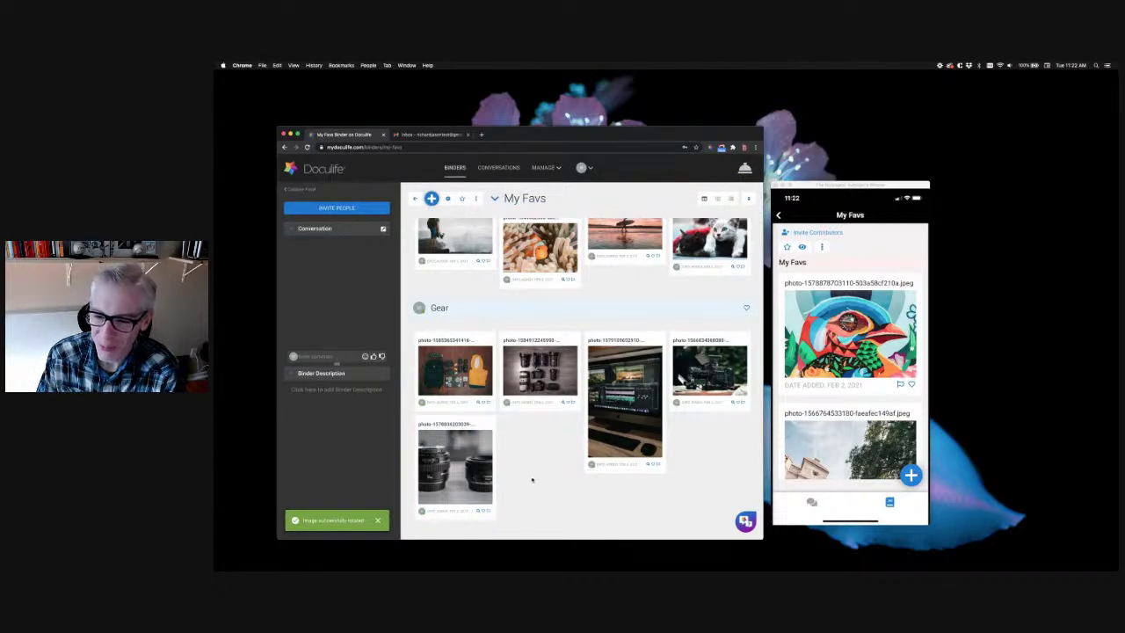
scroll(527, 448, "up", 3)
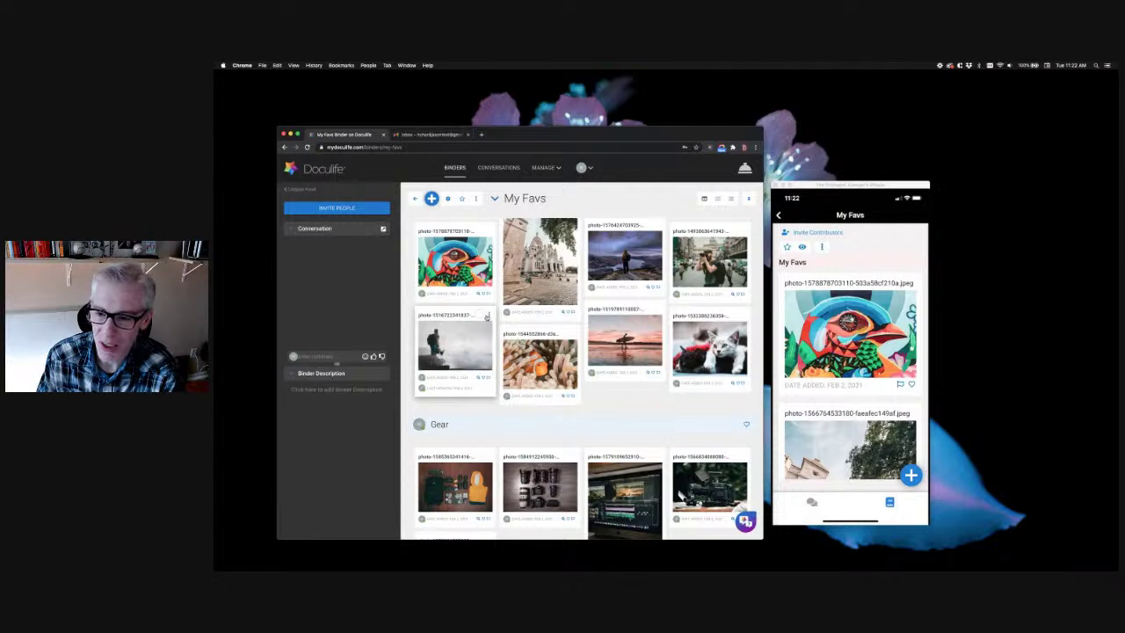
Select the lakeside figure, street photographer and misty-coast photos together, then close the Move-to dialog unused
left_click(479, 314)
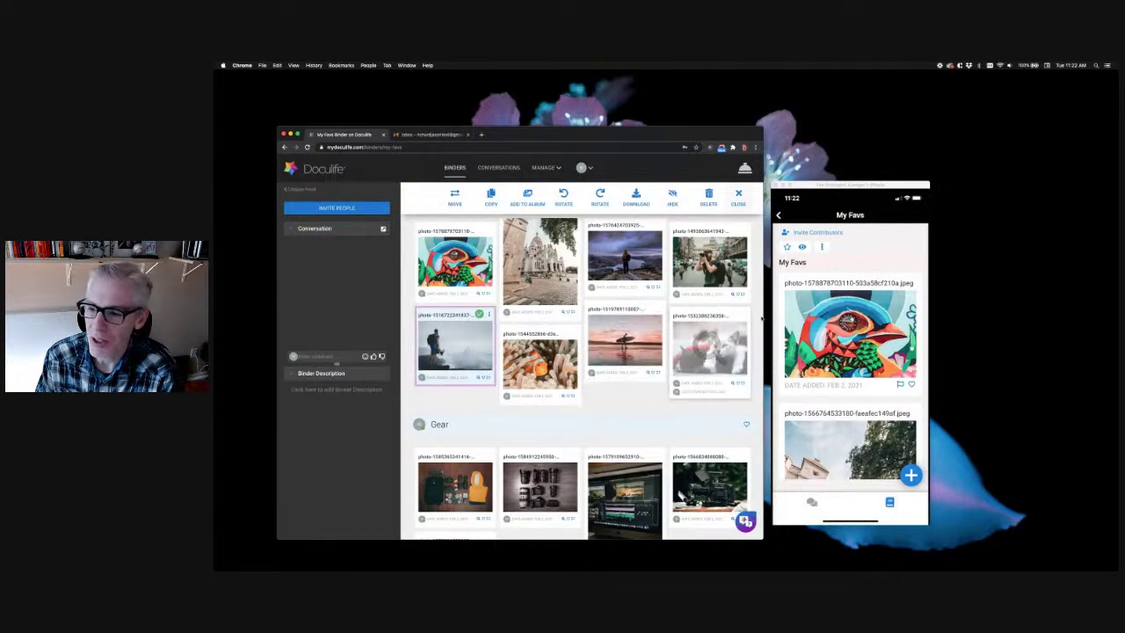
scroll(712, 395, "up", 1)
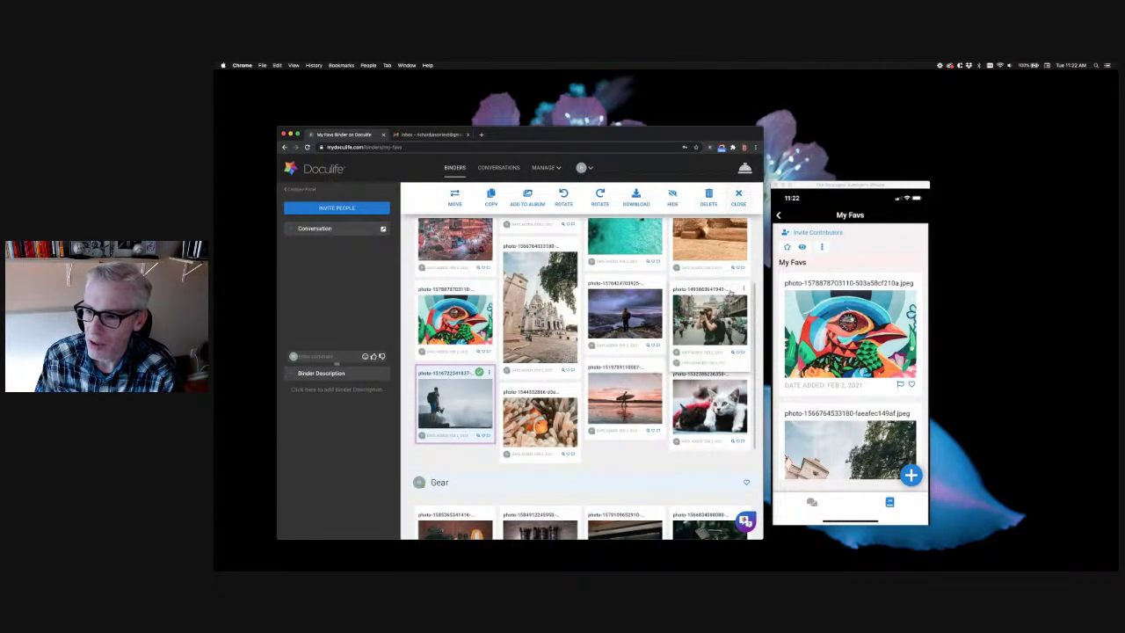
left_click(733, 288)
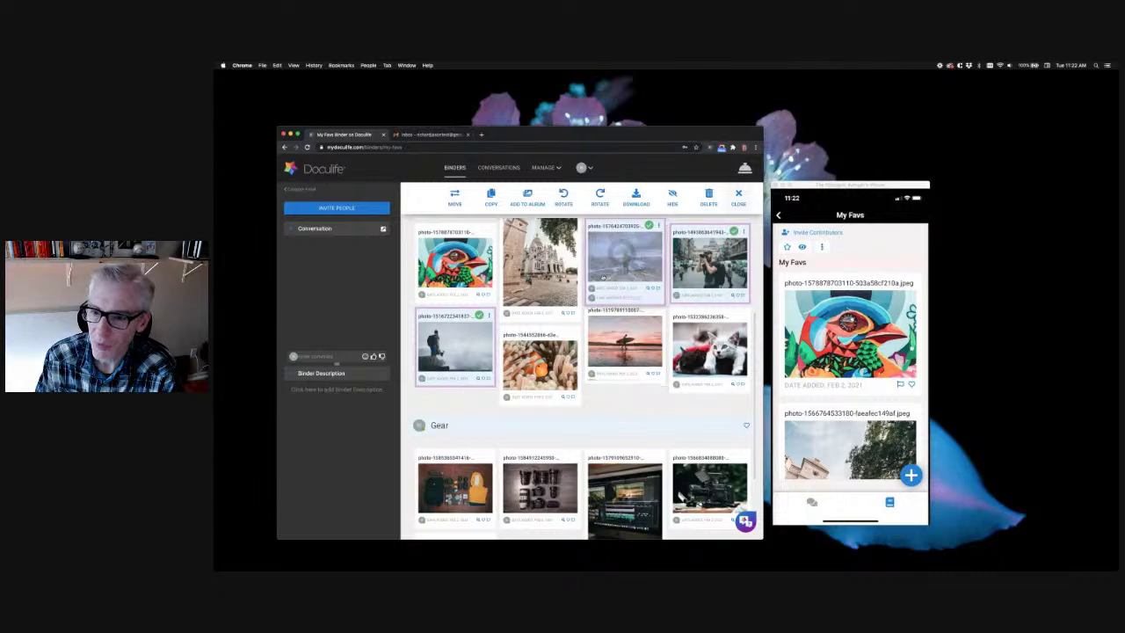
left_click(454, 197)
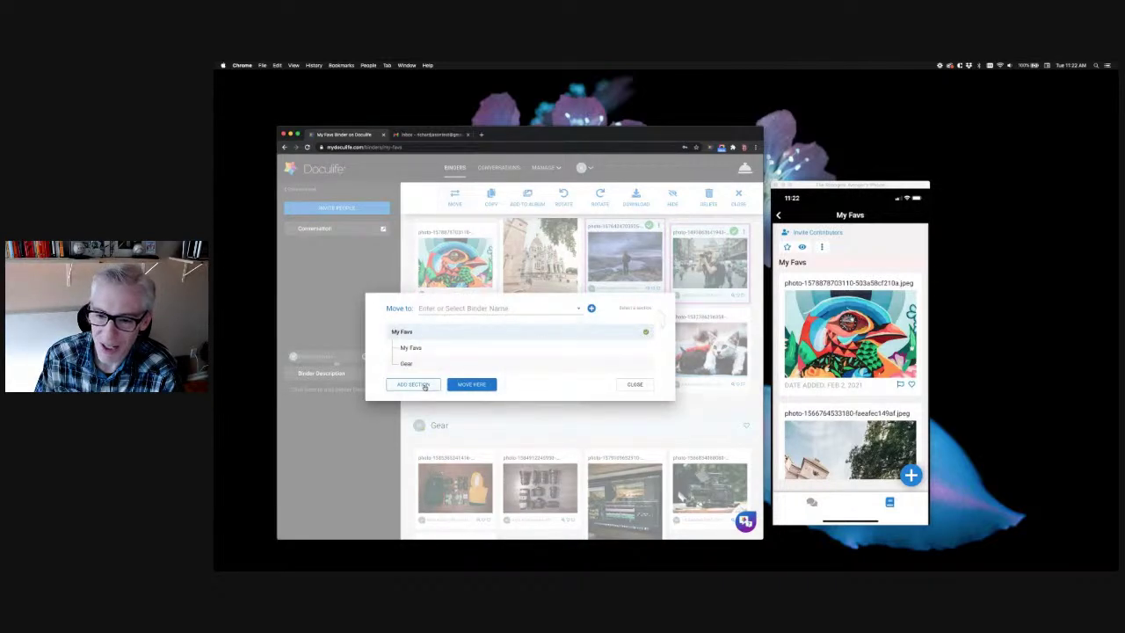
left_click(633, 384)
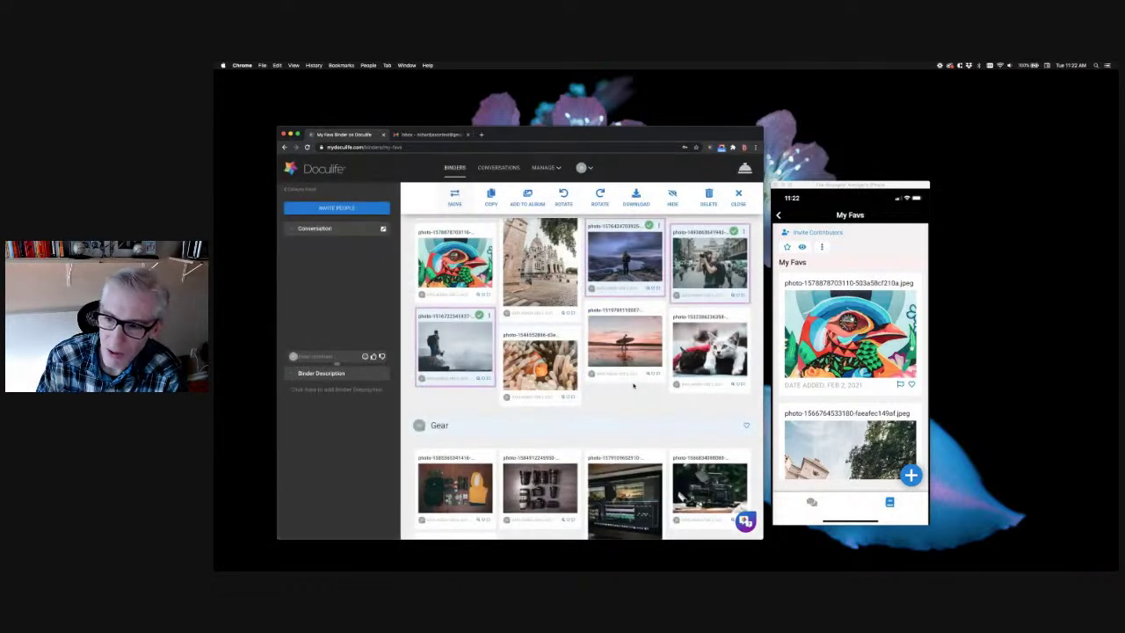
scroll(609, 404, "down", 3)
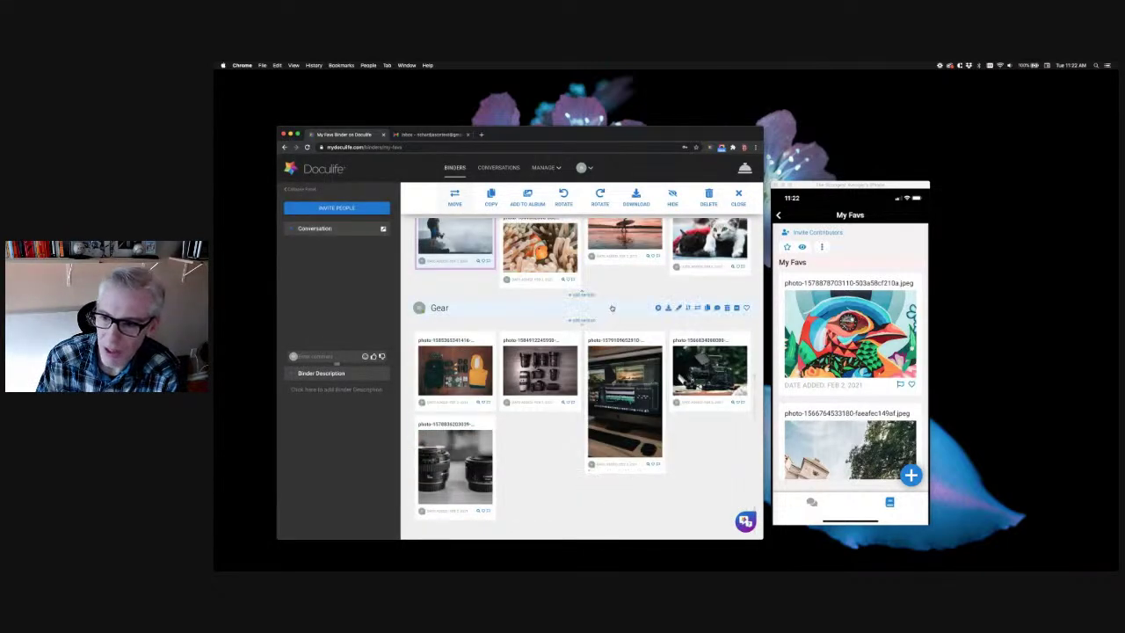
Add a section after Gear in My Favs and title it 'On Location'
mouse_move(585, 324)
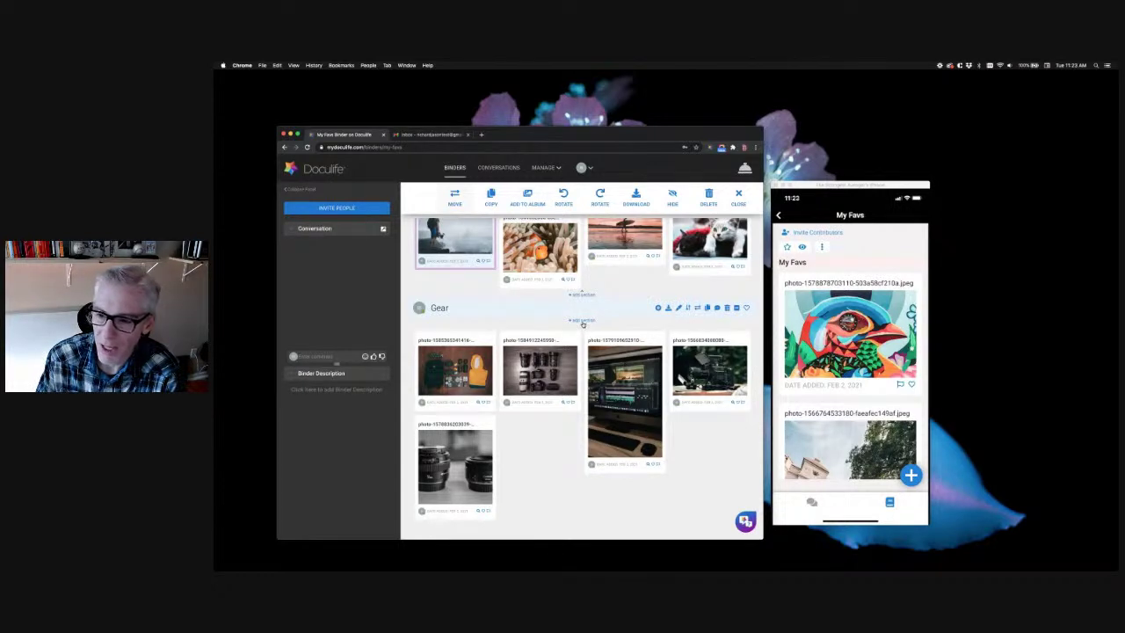
left_click(582, 322)
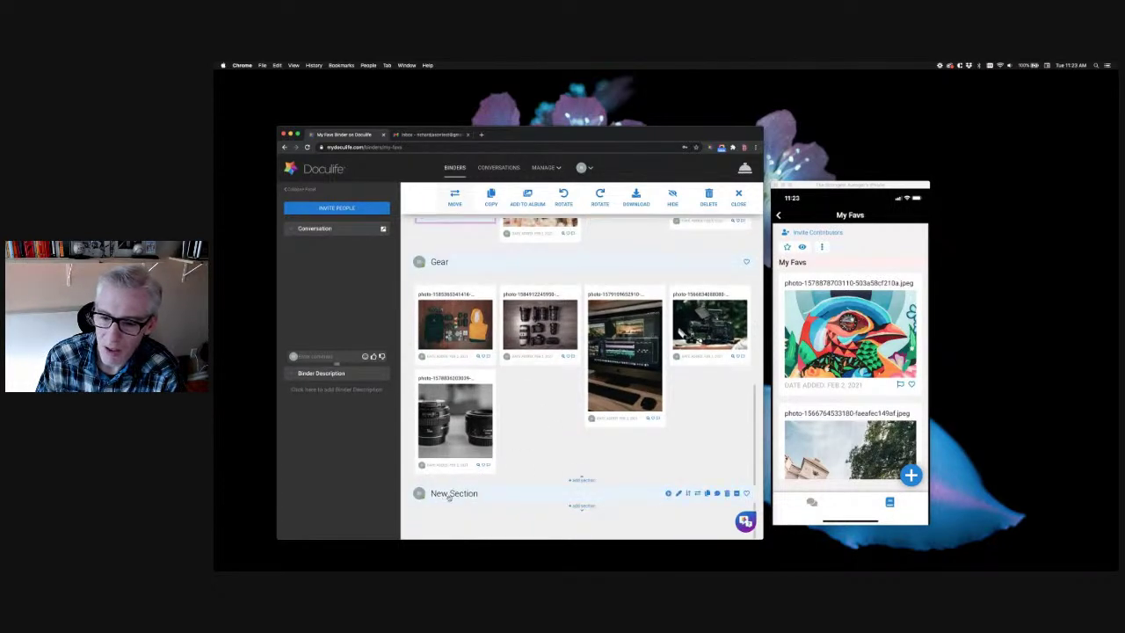
left_click(451, 496)
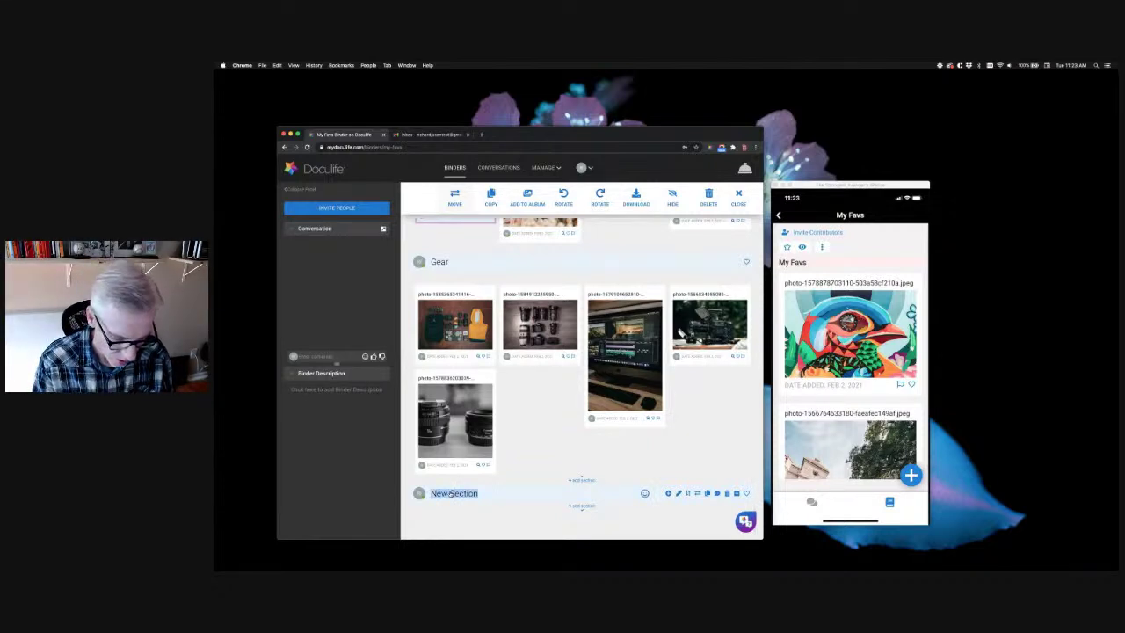
type("On Locatio")
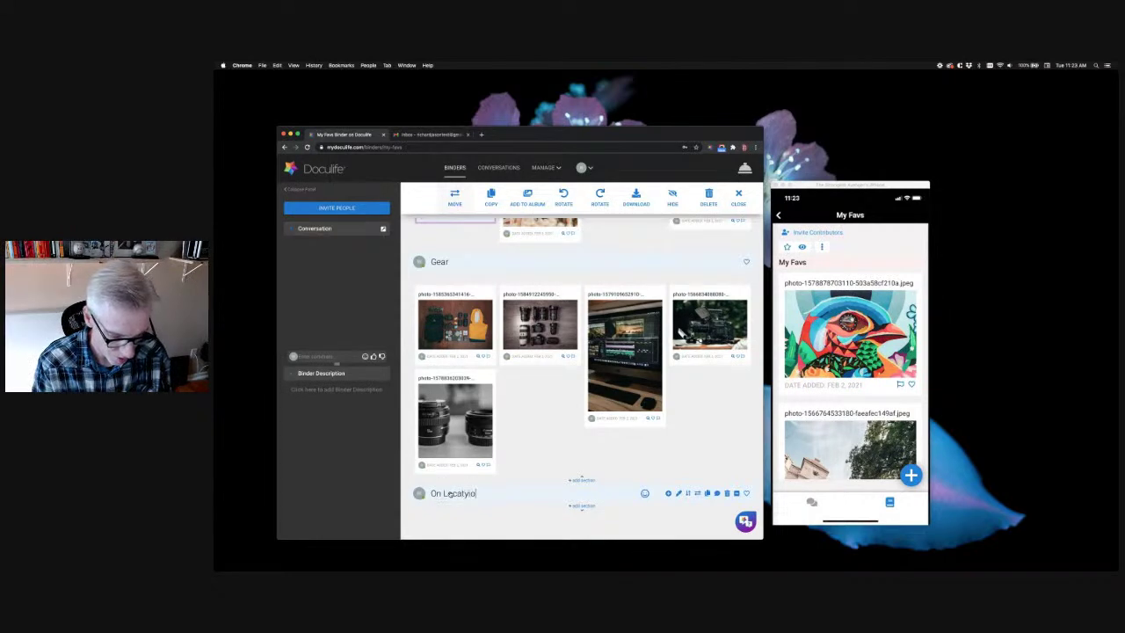
key("BackSpace")
key("BackSpace")
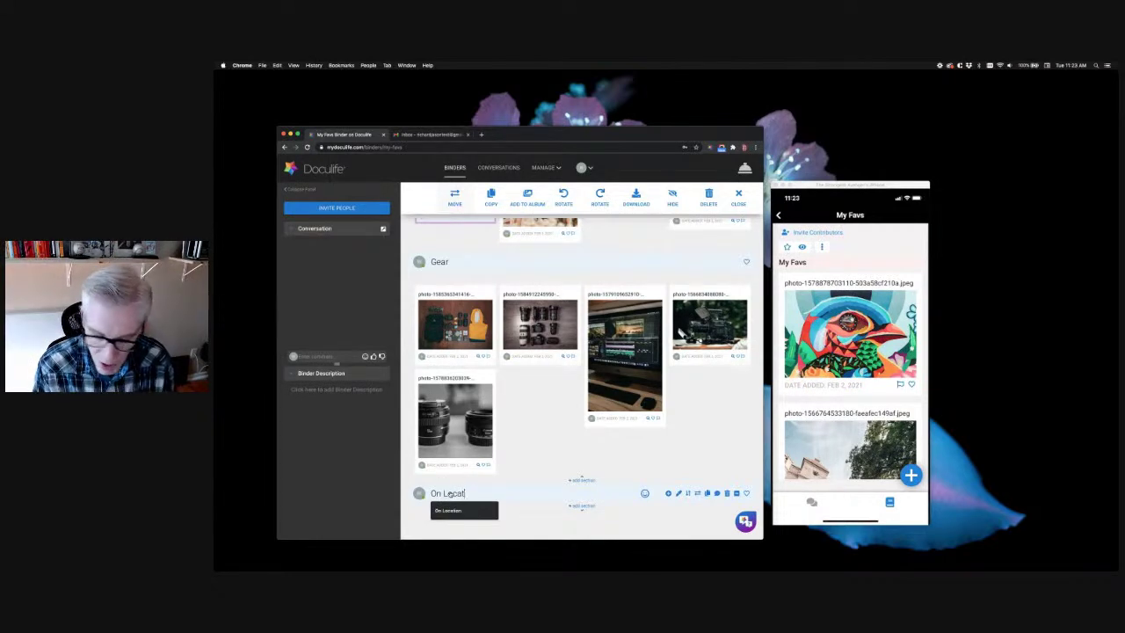
type("ion")
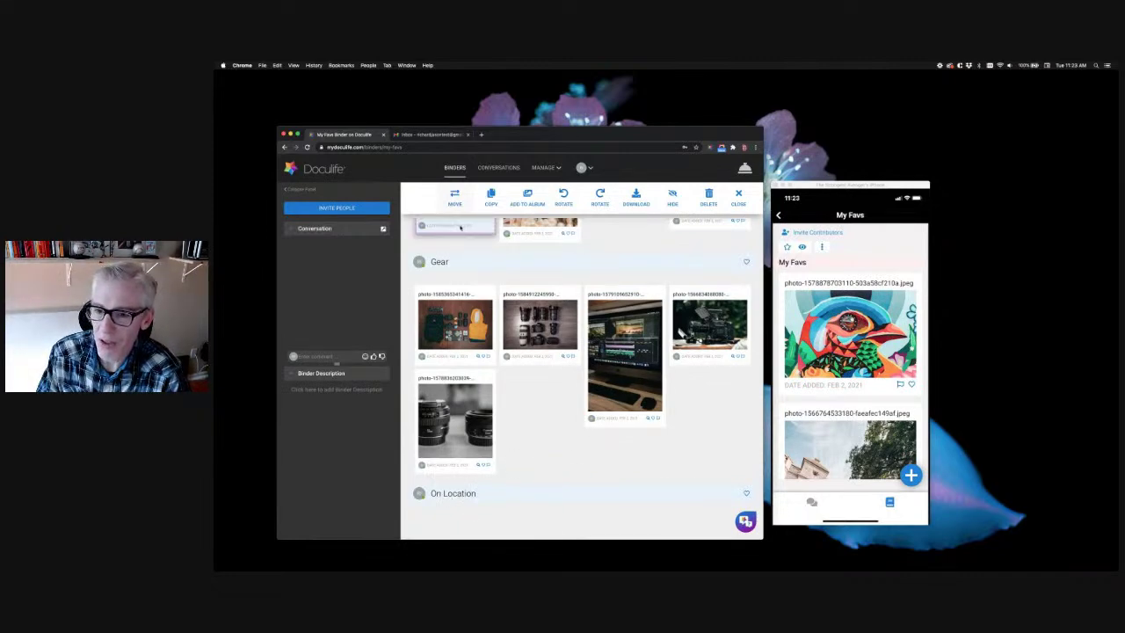
left_click_drag(464, 227, 523, 334)
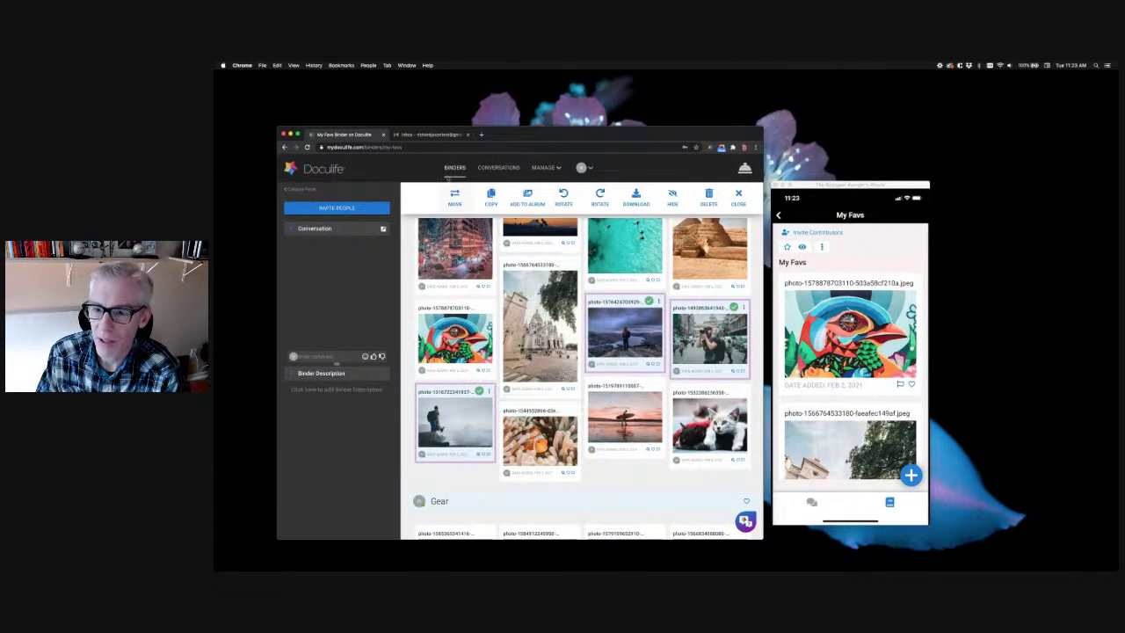
Move the three selected photos into the On Location section
left_click(456, 198)
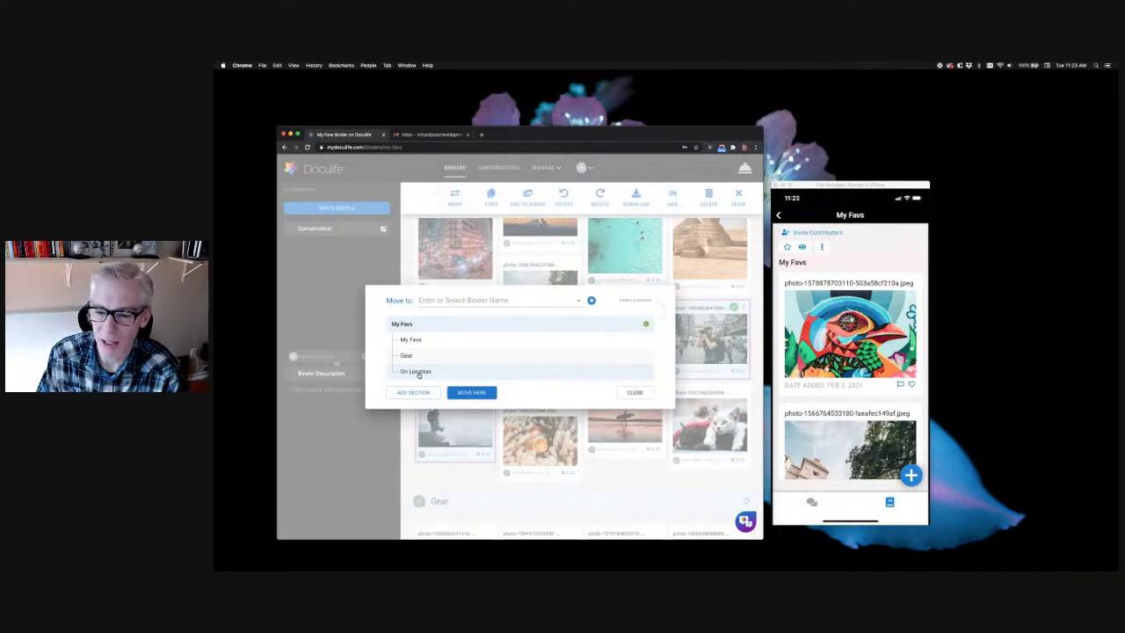
left_click(419, 372)
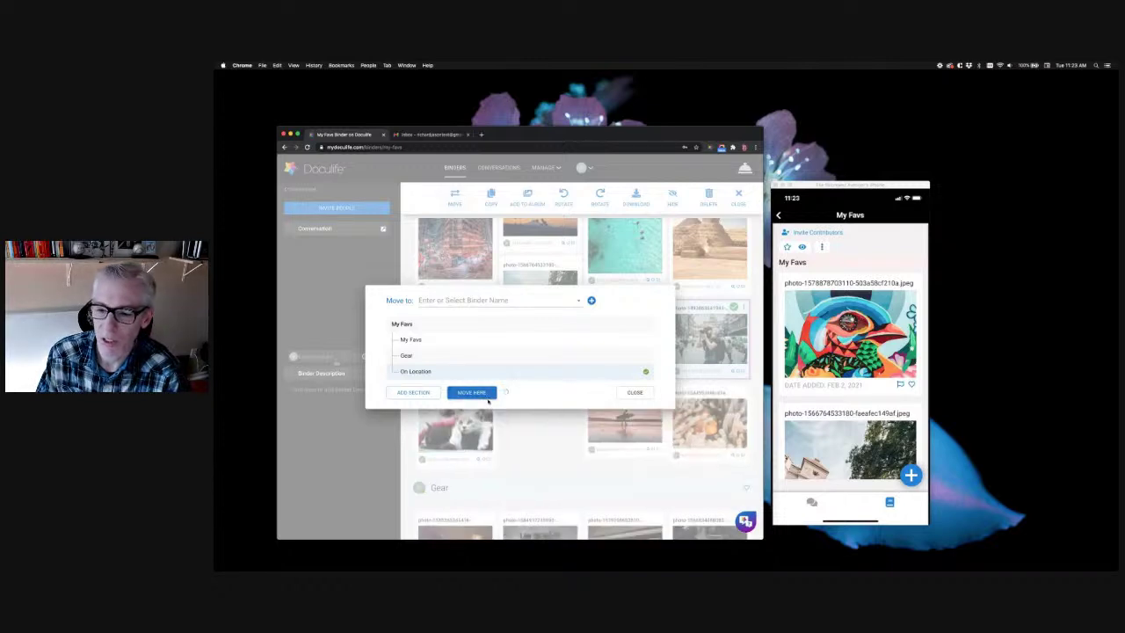
left_click(471, 392)
scroll(538, 410, "down", 5)
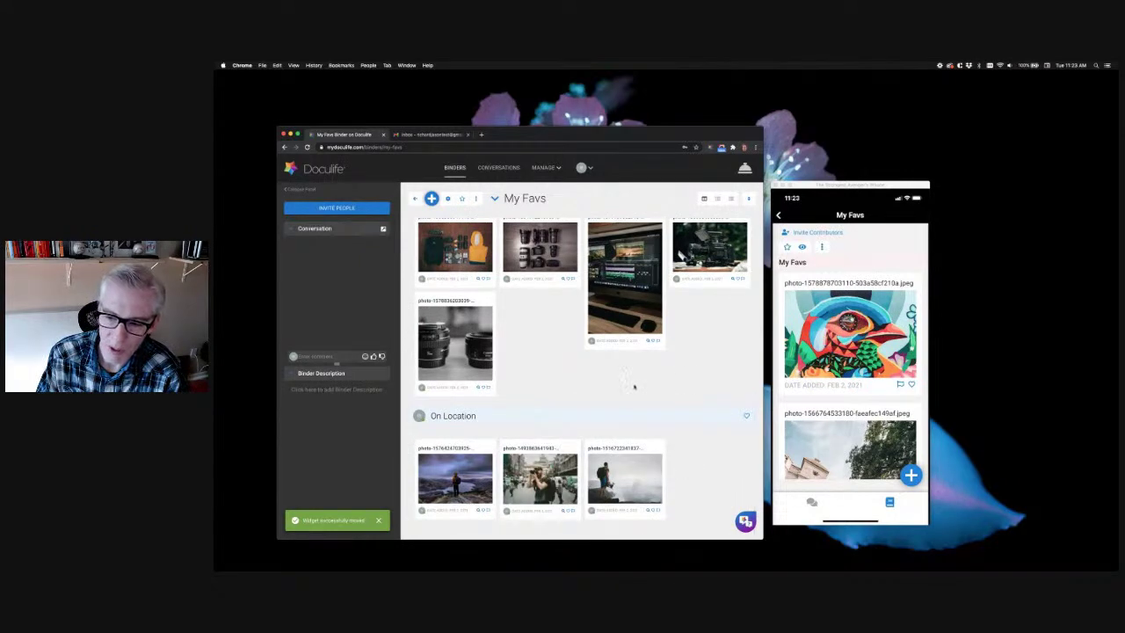
scroll(552, 376, "up", 10)
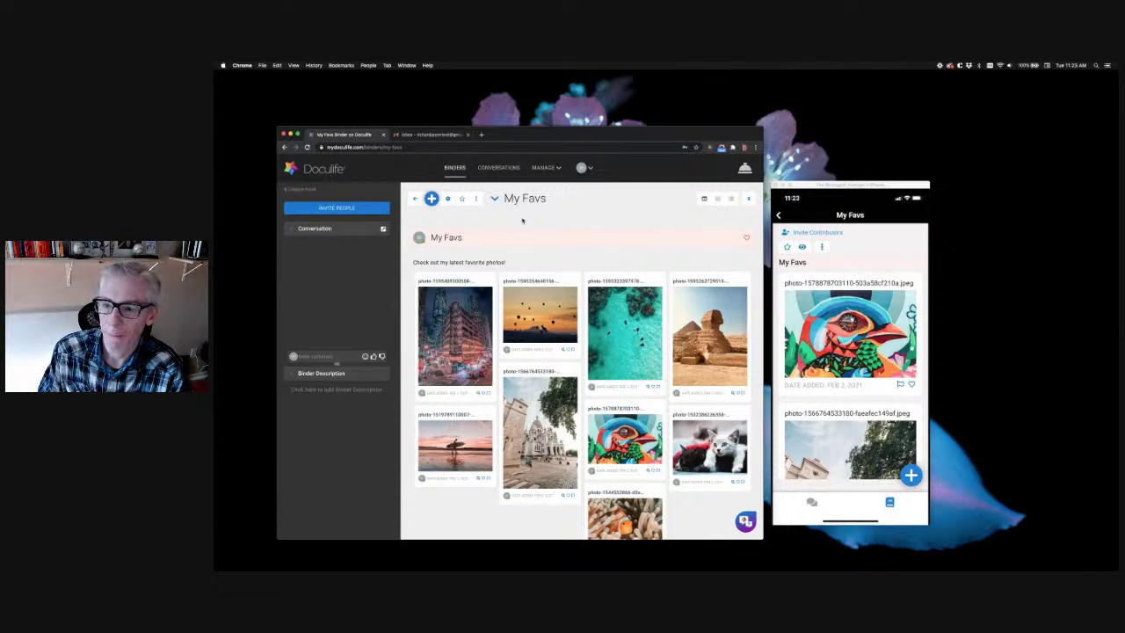
Switch the My Favs binder photos to the even grid view
left_click(717, 198)
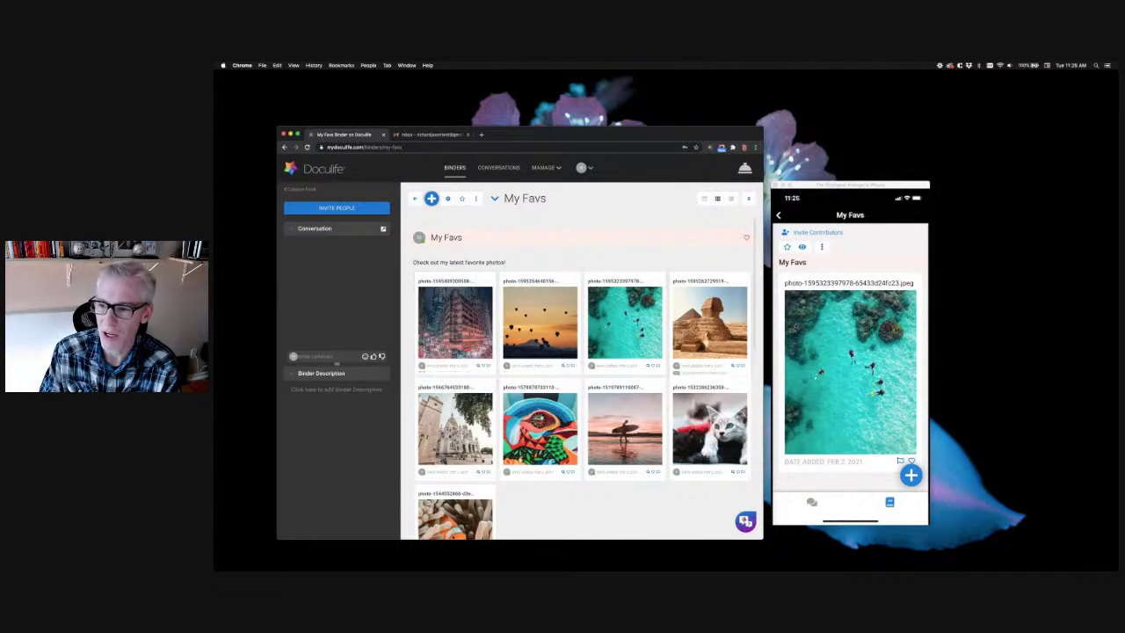
left_click(877, 245)
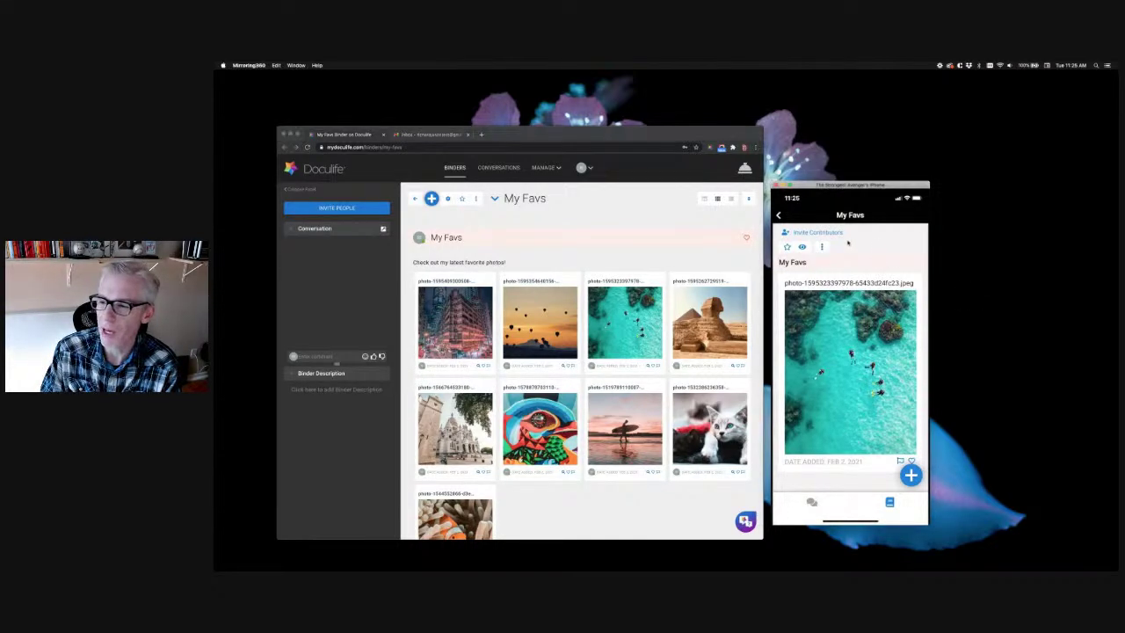
left_click(525, 221)
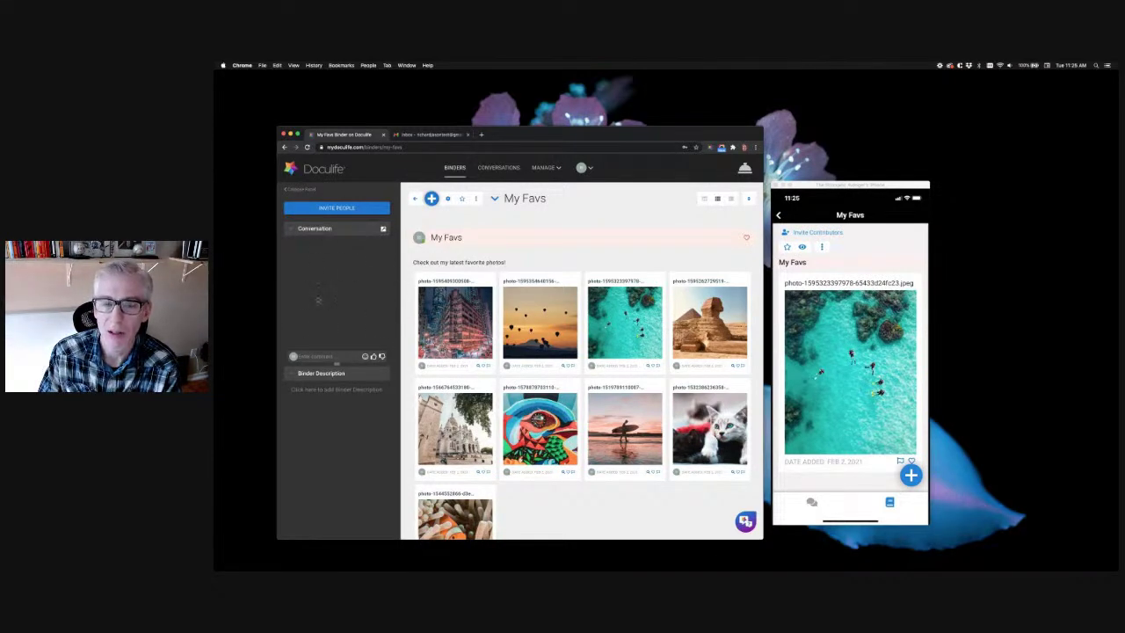
left_click(331, 355)
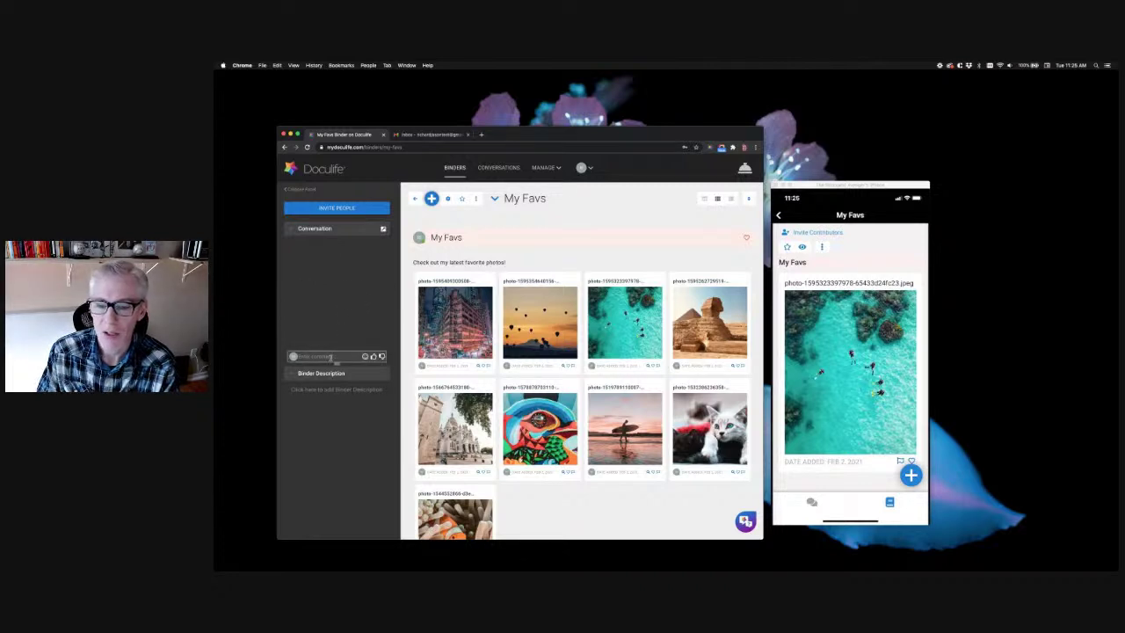
Post the comment 'Hey these photos are awesome! Thanks for sharing!' followed by a red heart
type("Hey these p")
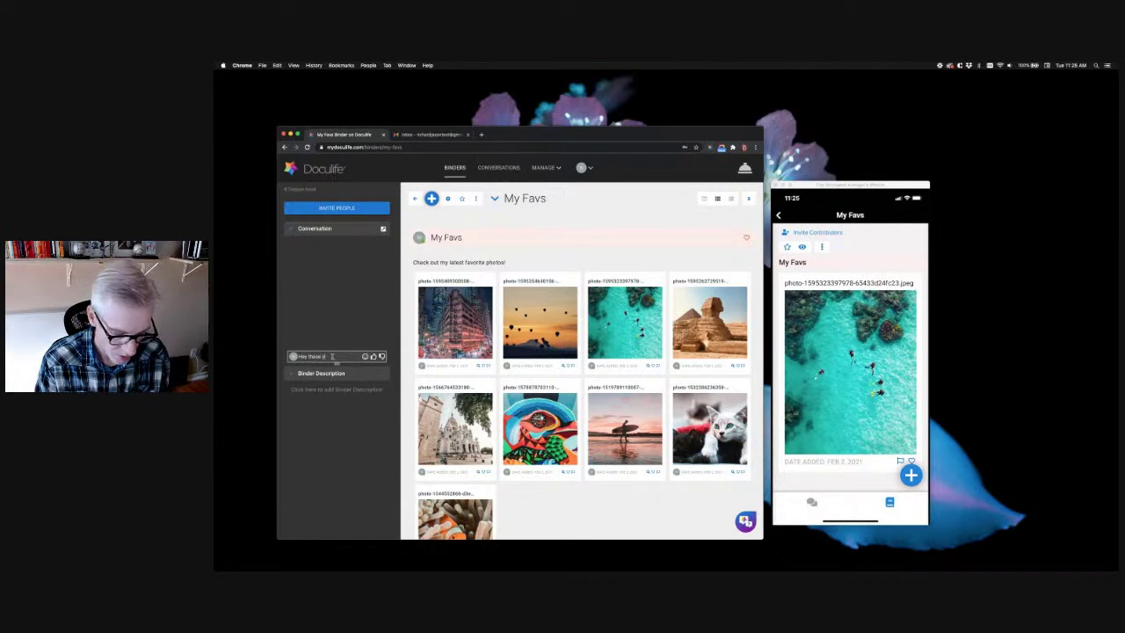
type("hotos are awesome!")
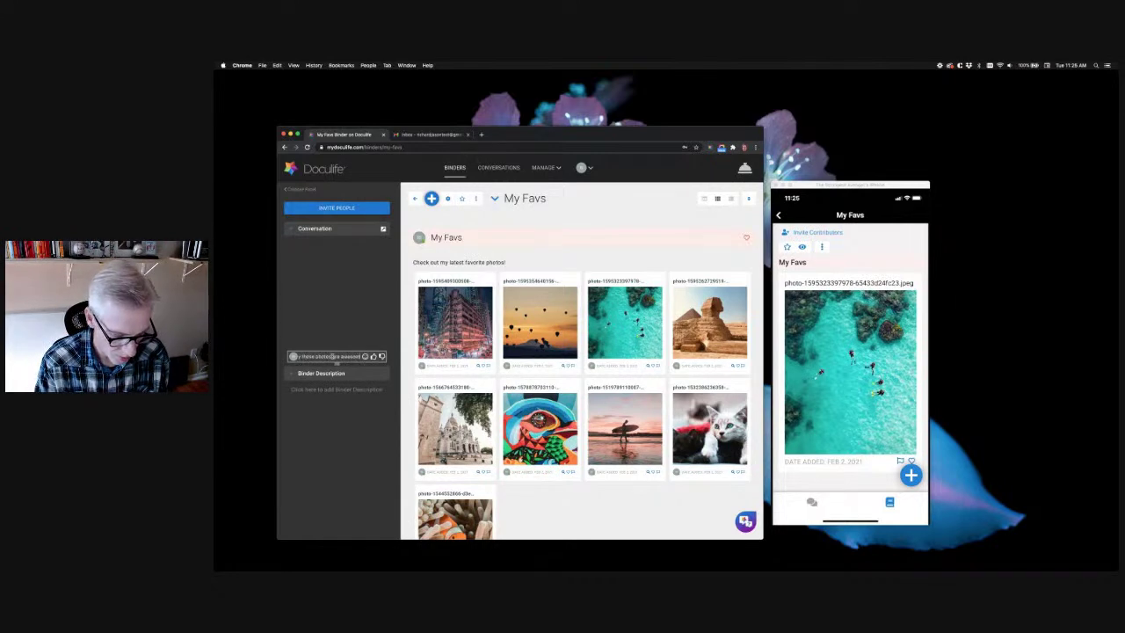
type(" Thanks for add")
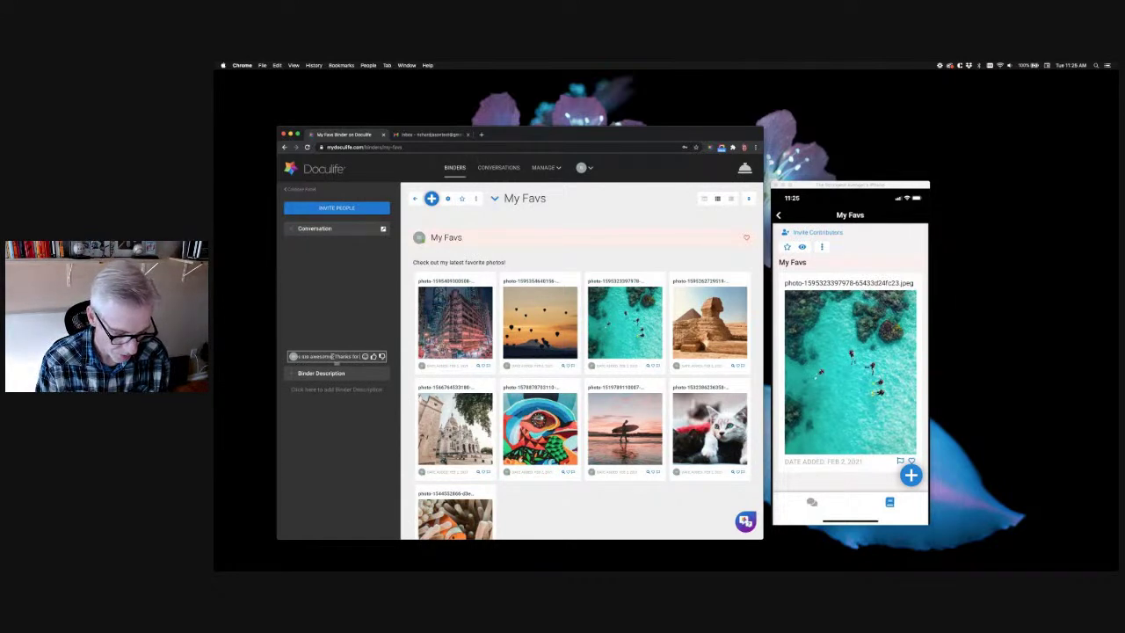
key("BackSpace")
key("BackSpace")
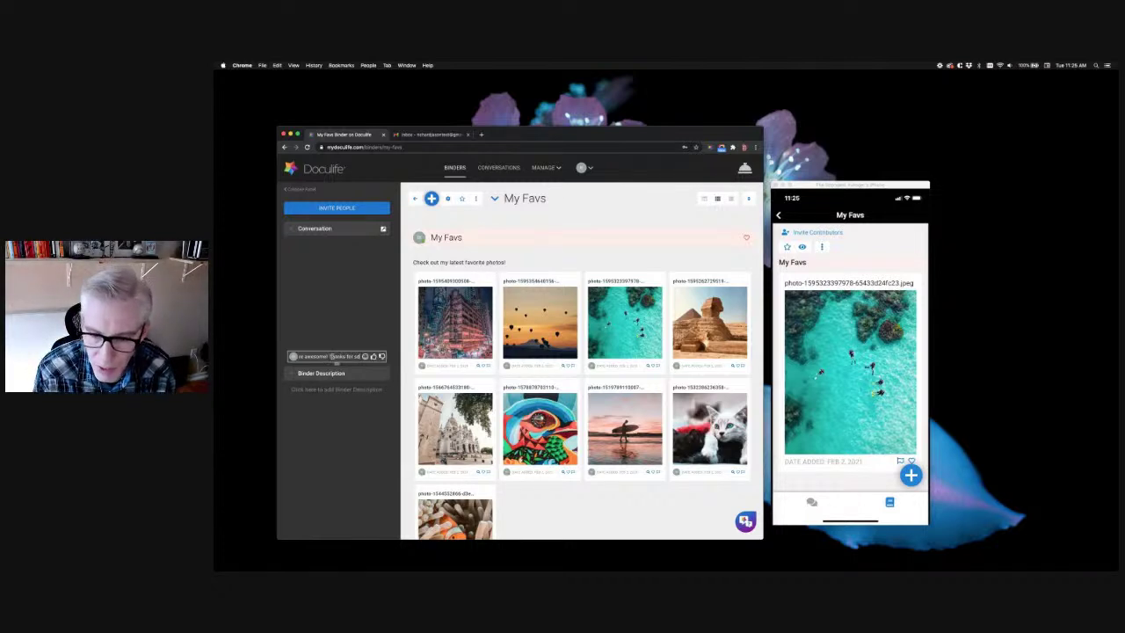
key("BackSpace")
type("shari")
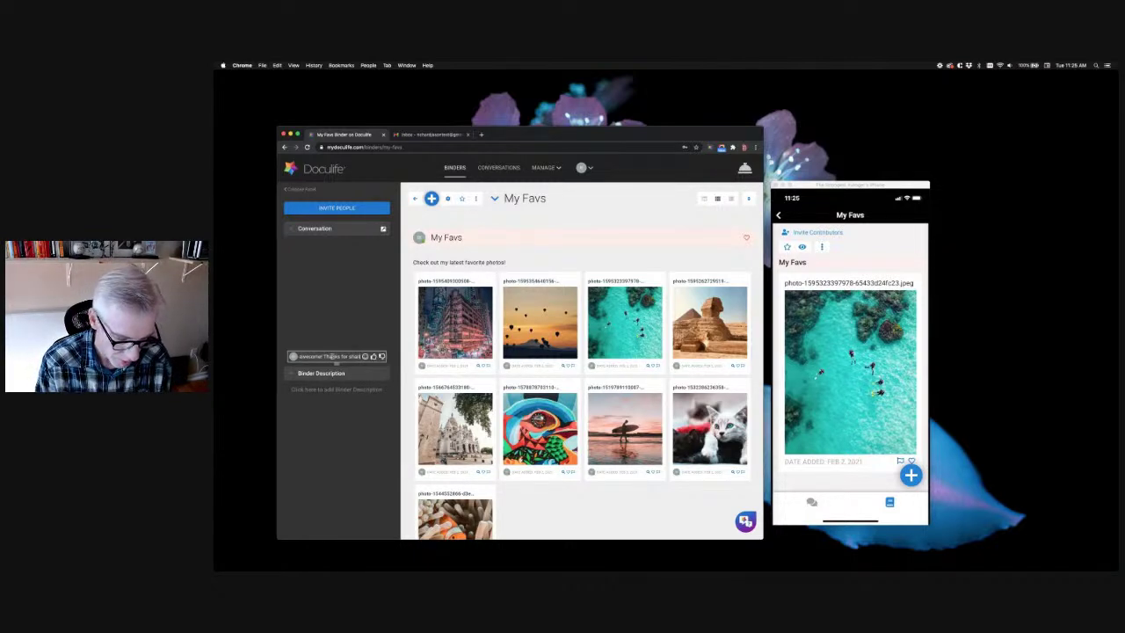
type("ng!")
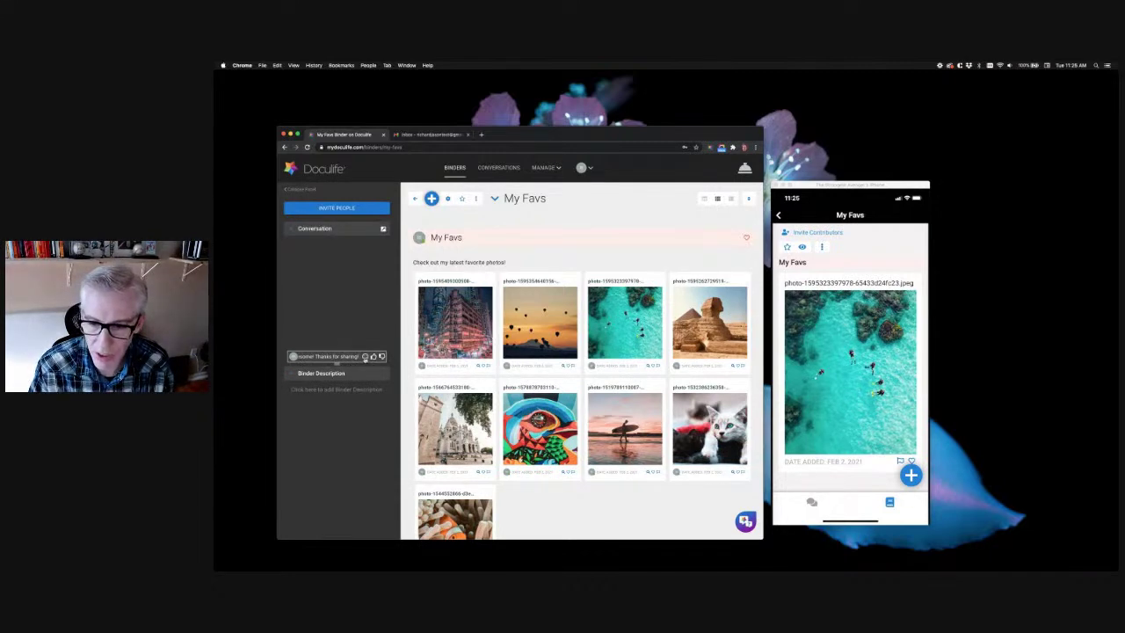
left_click(365, 356)
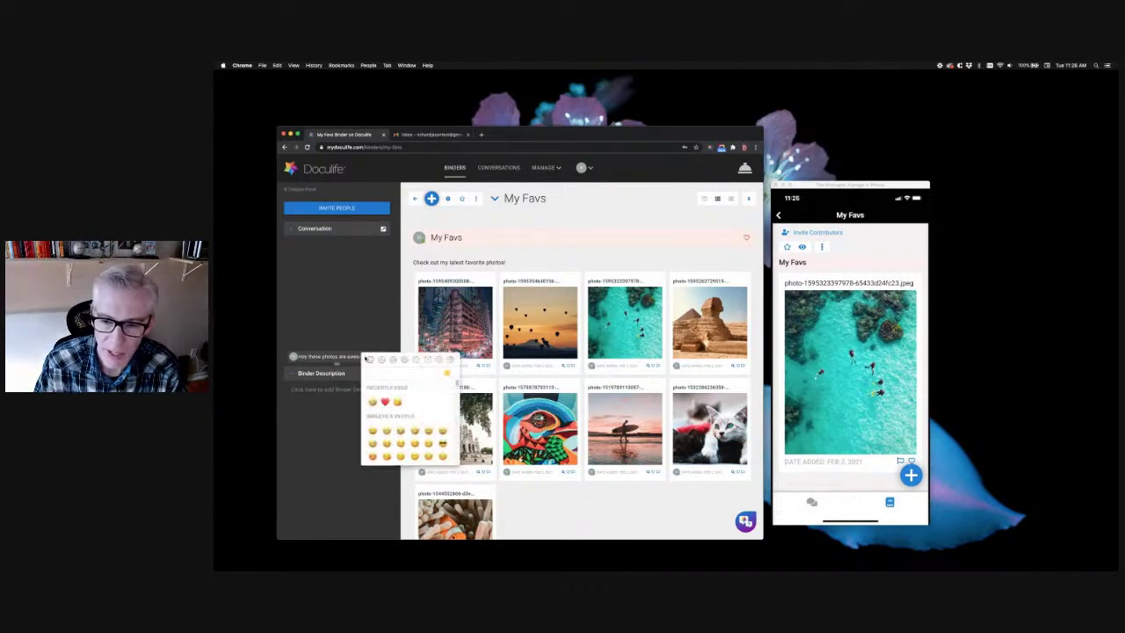
left_click(384, 402)
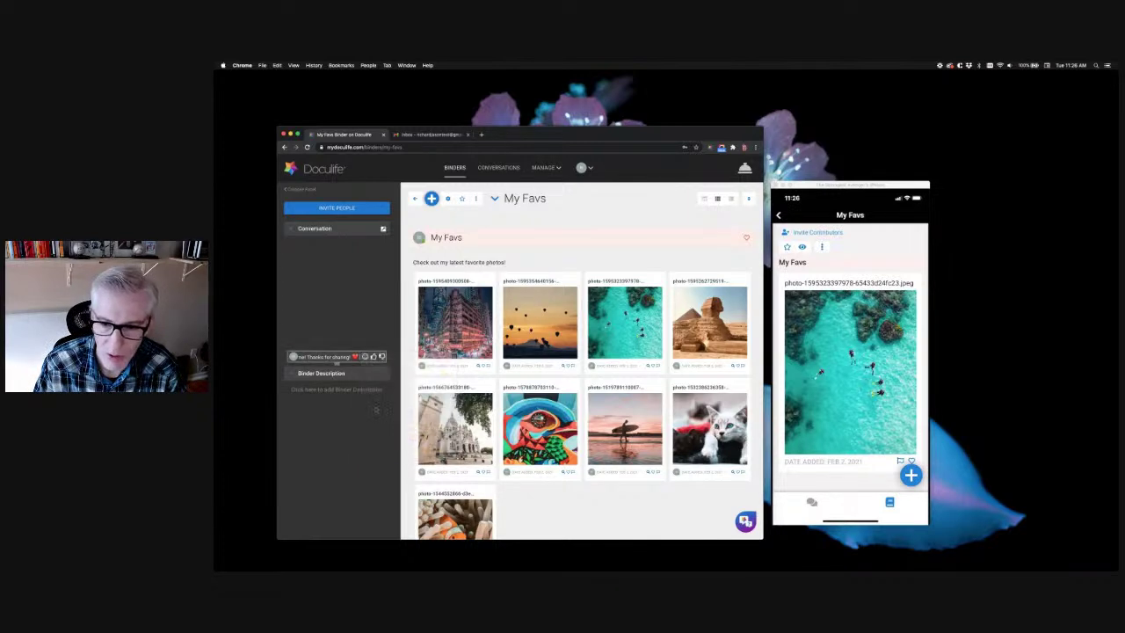
key("Return")
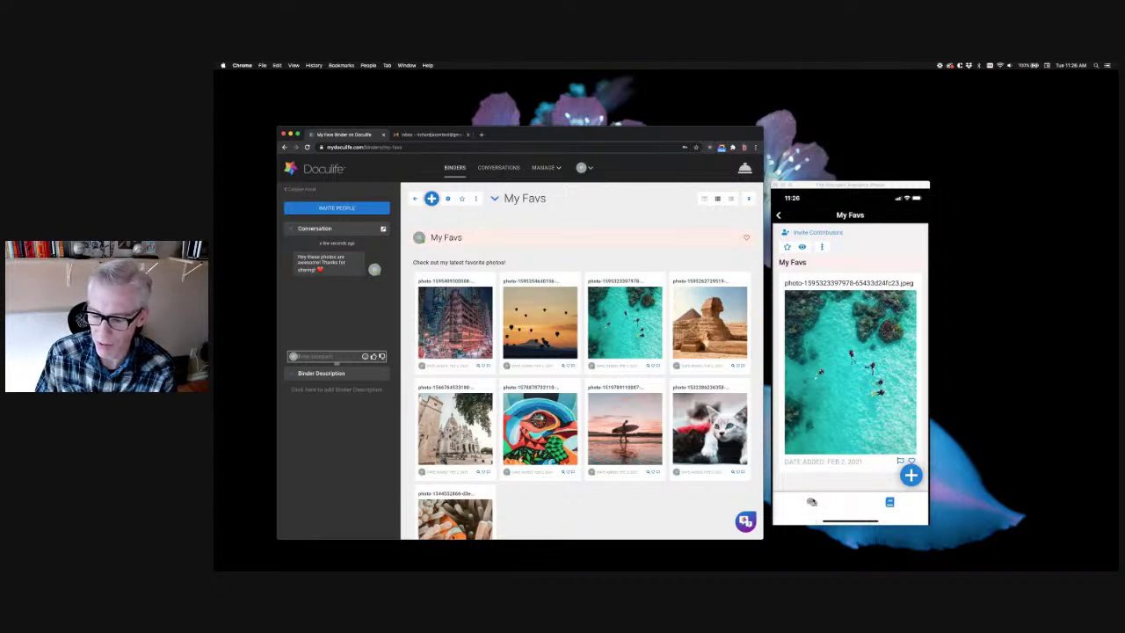
Show the binder conversation in the phone app and send the reply from there
left_click(811, 502)
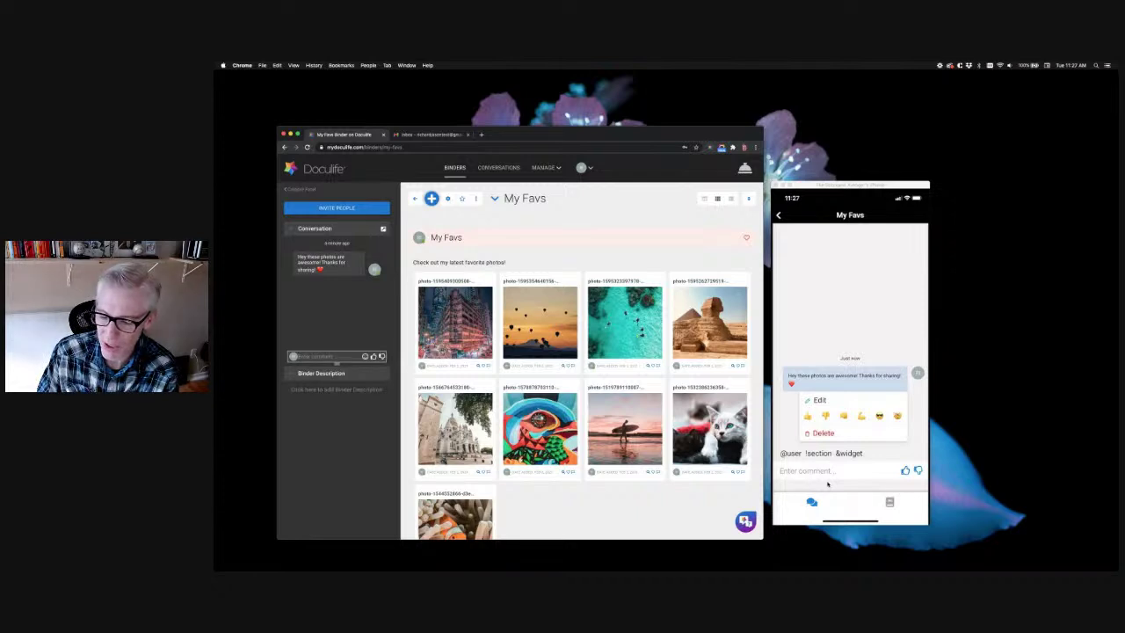
left_click(827, 481)
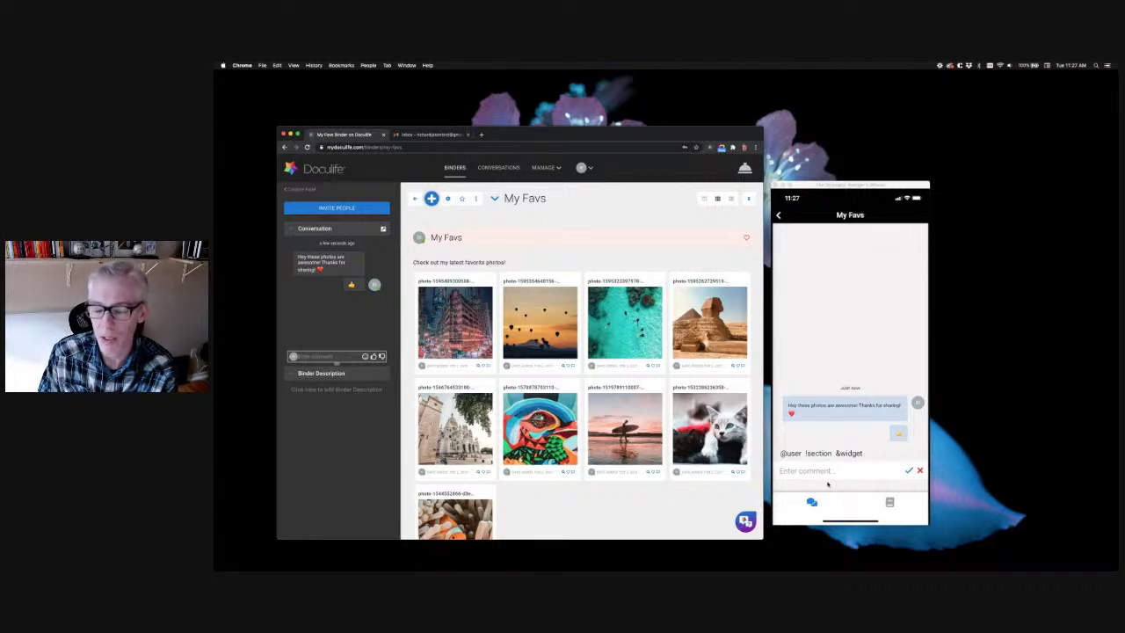
key("Return")
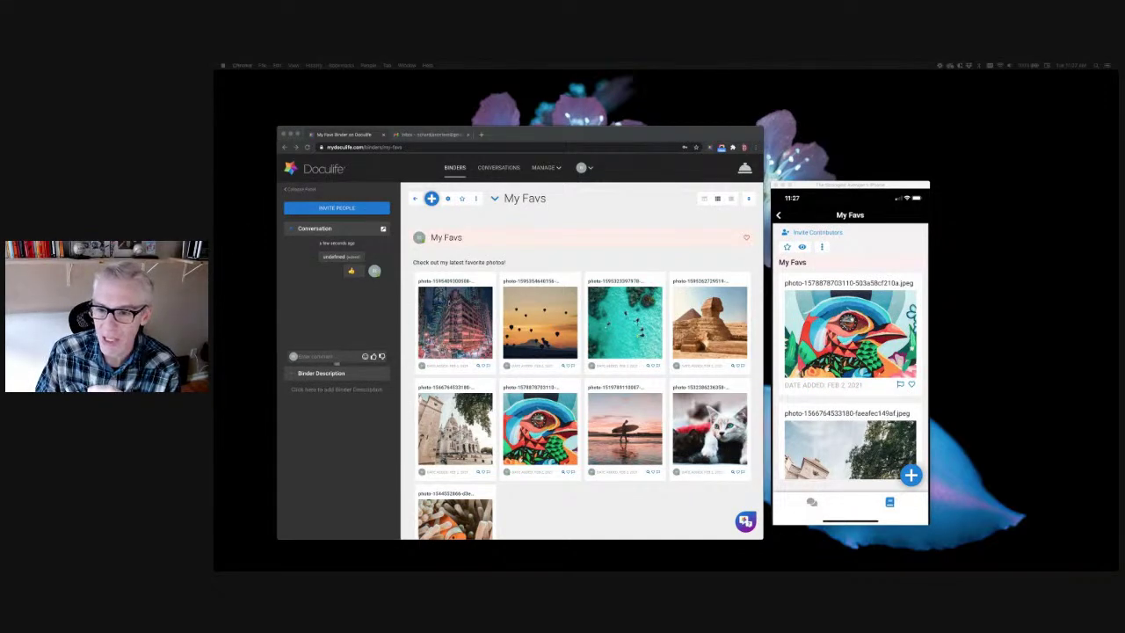
Return to the browser and bring up the first photo card's options with Grid Size choices
left_click(485, 283)
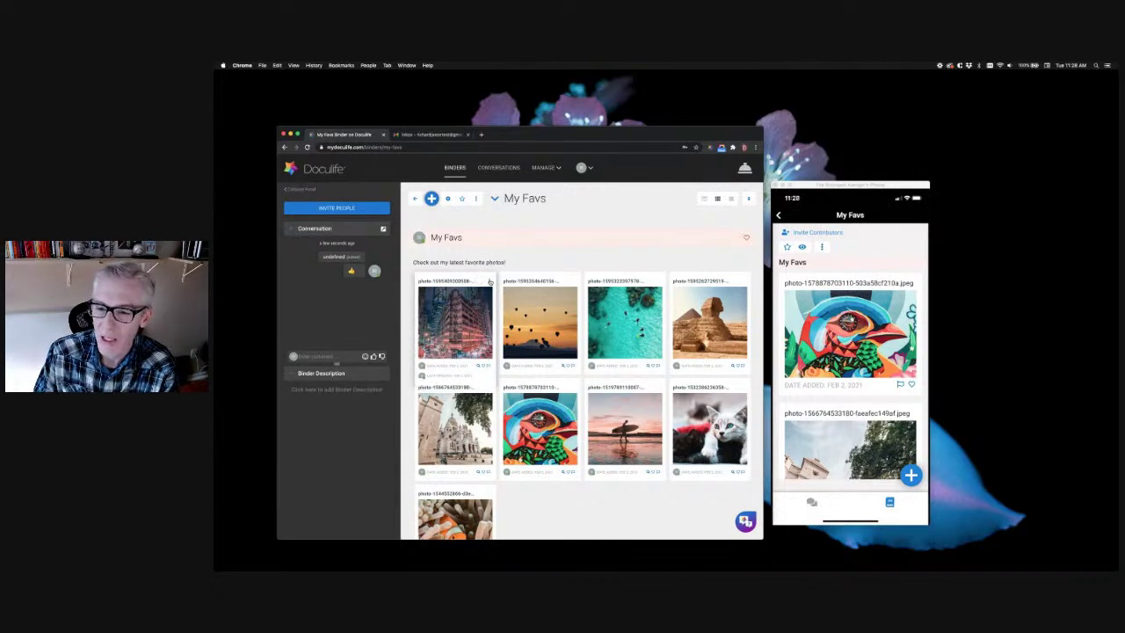
left_click(490, 280)
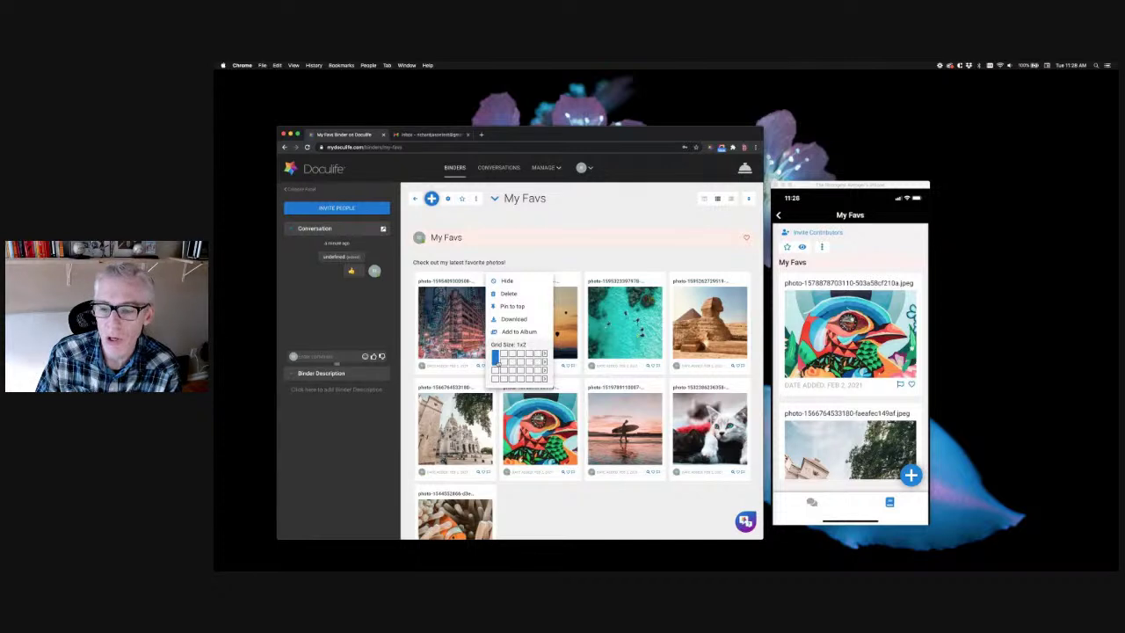
Set the buildings, Sphinx and Sacré-Cœur cards to 1x2 and the balloon and swimmers cards to 2x1
left_click(496, 360)
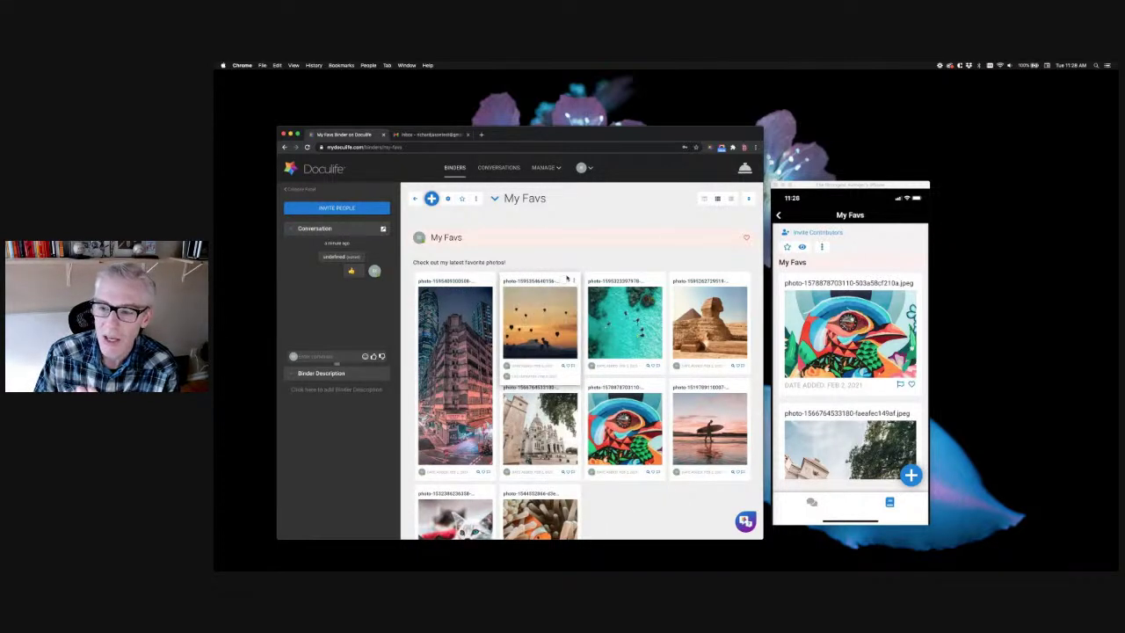
left_click_drag(572, 283, 572, 283)
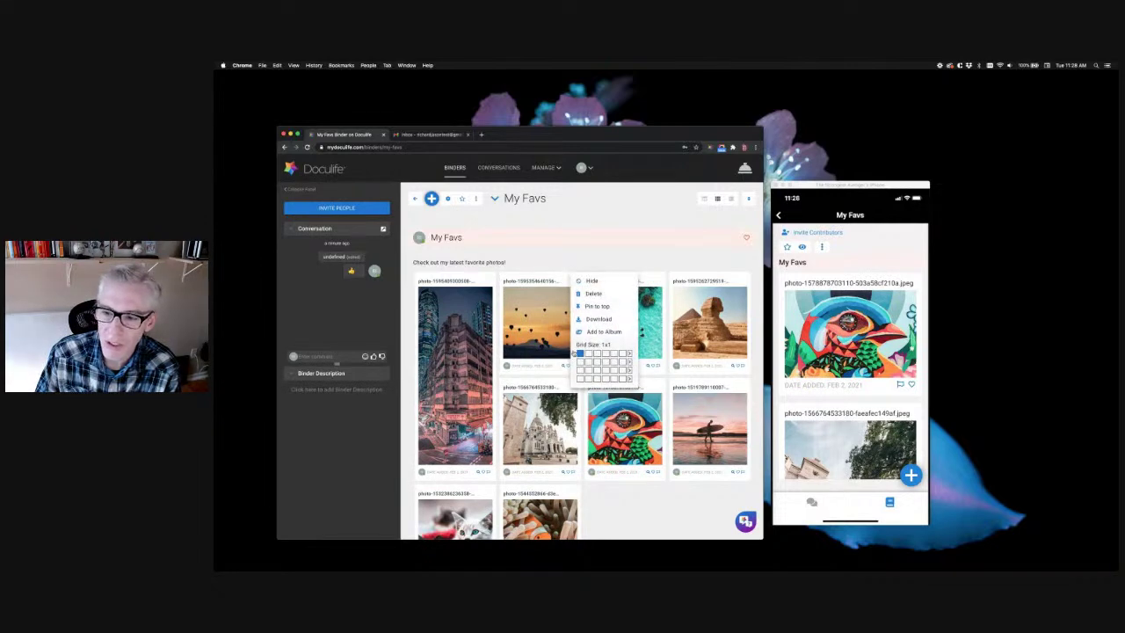
left_click(587, 354)
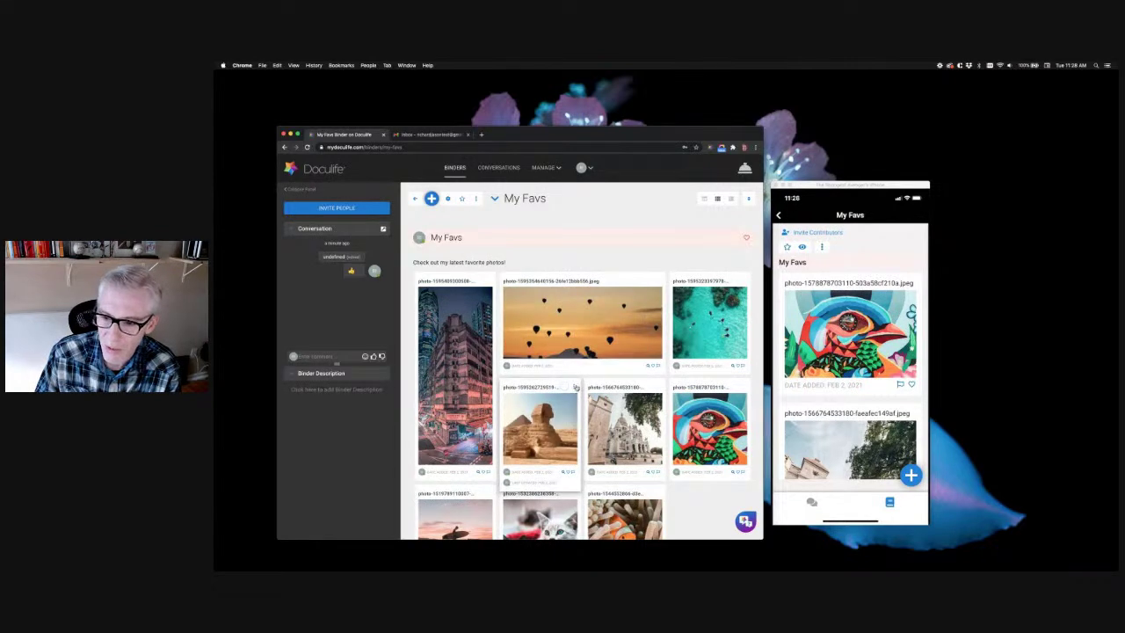
left_click(572, 387)
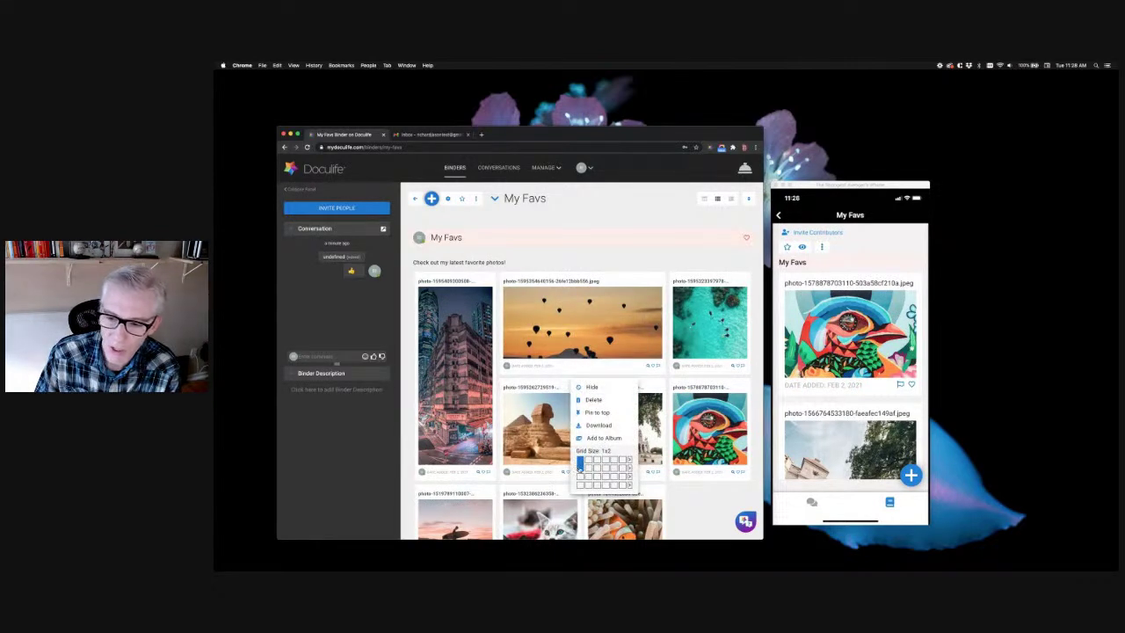
left_click(581, 467)
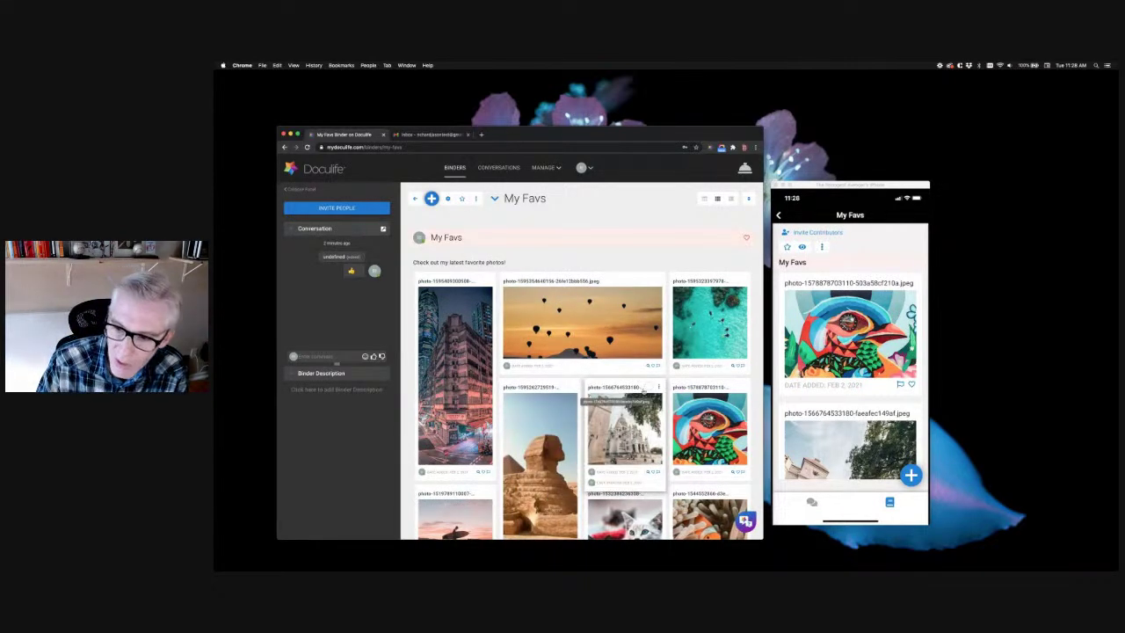
left_click(659, 388)
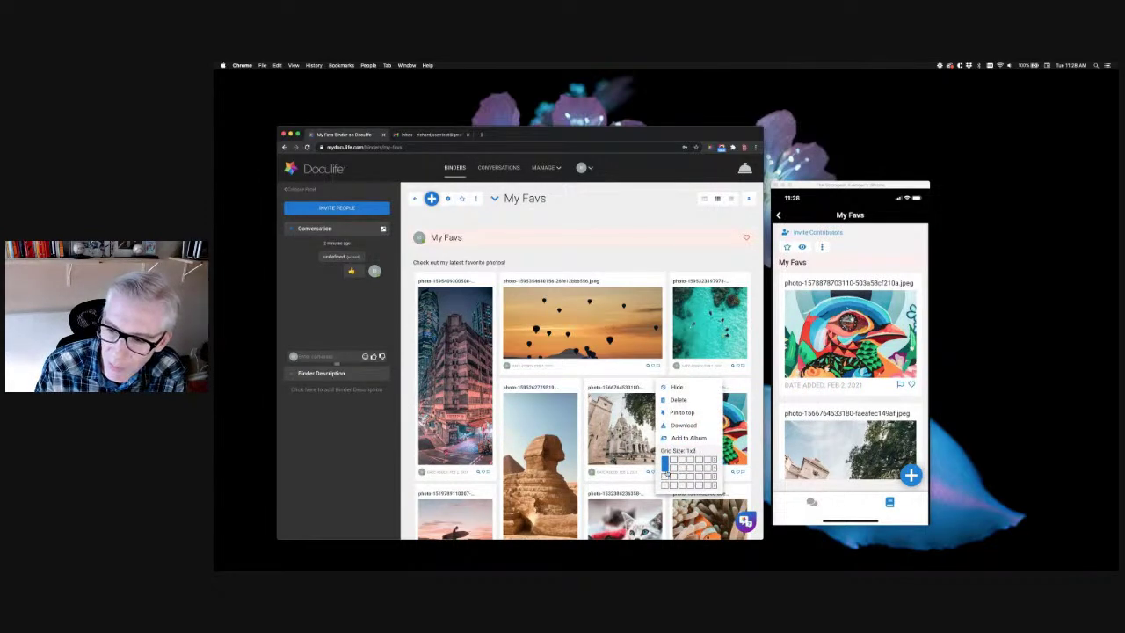
left_click(665, 472)
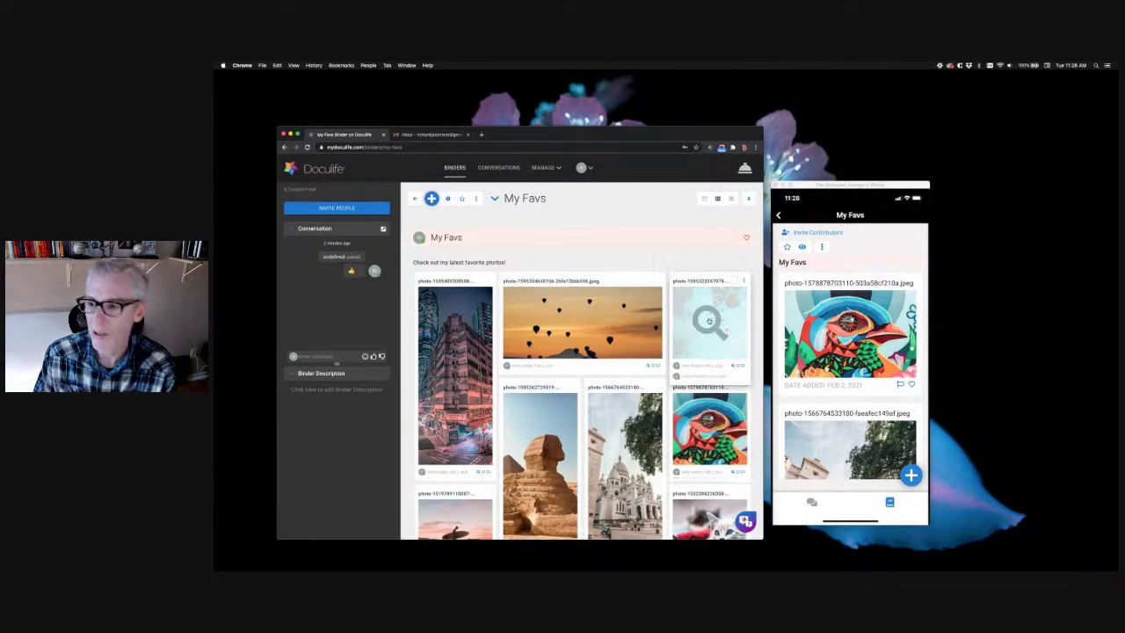
left_click(740, 282)
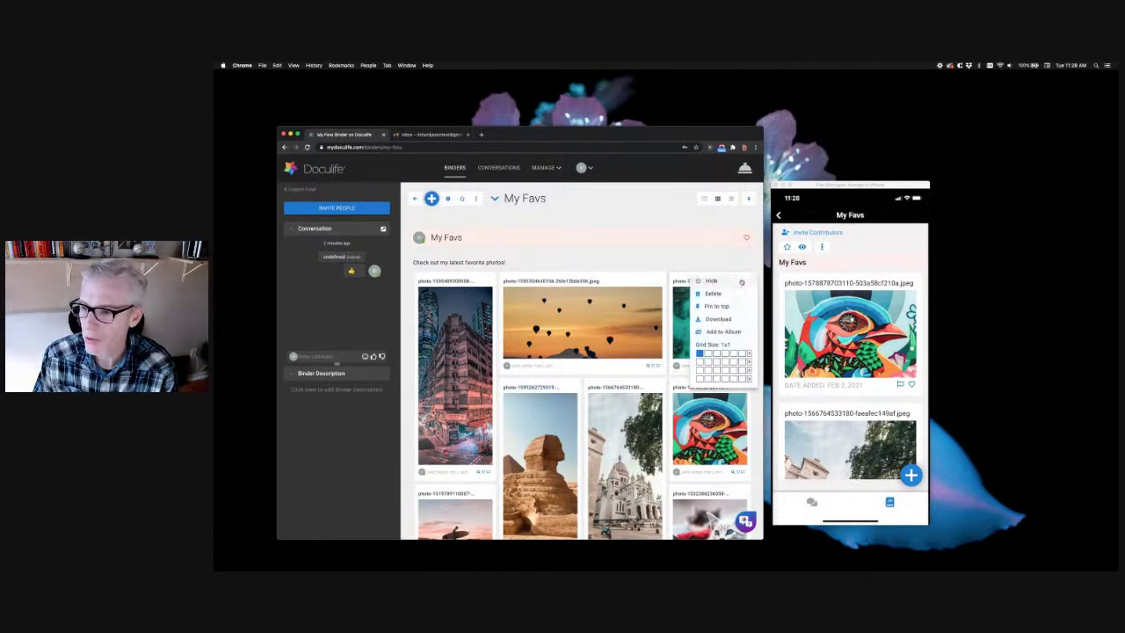
left_click(708, 353)
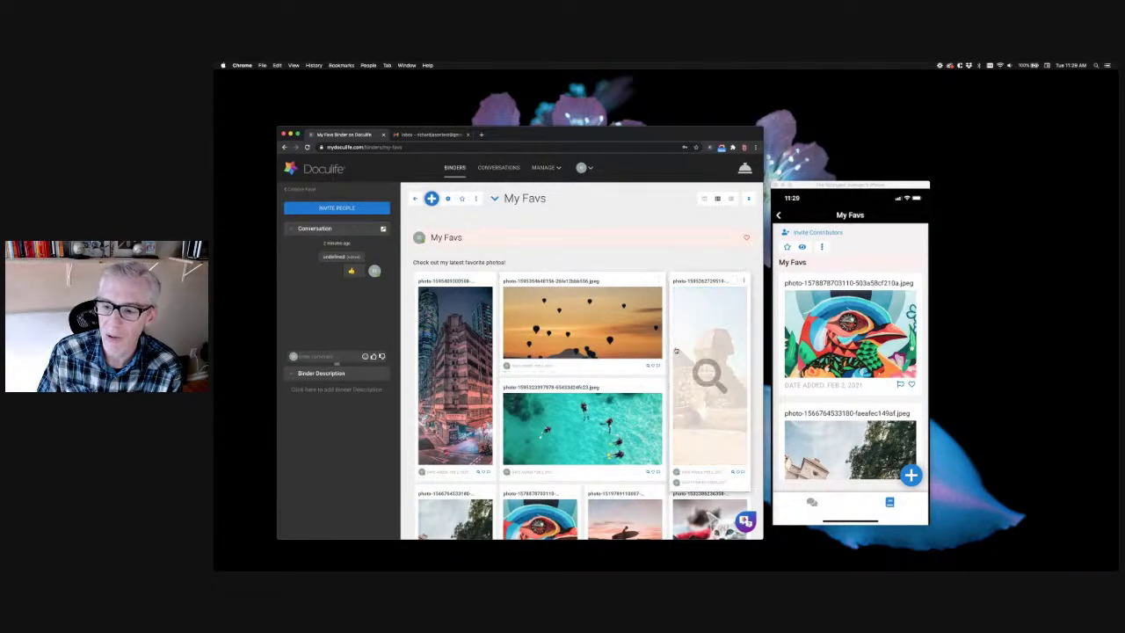
Make the clownfish card two columns wide (2x1) and the surfer card two rows tall (1x2)
scroll(709, 371, "down", 2)
scroll(538, 427, "down", 1)
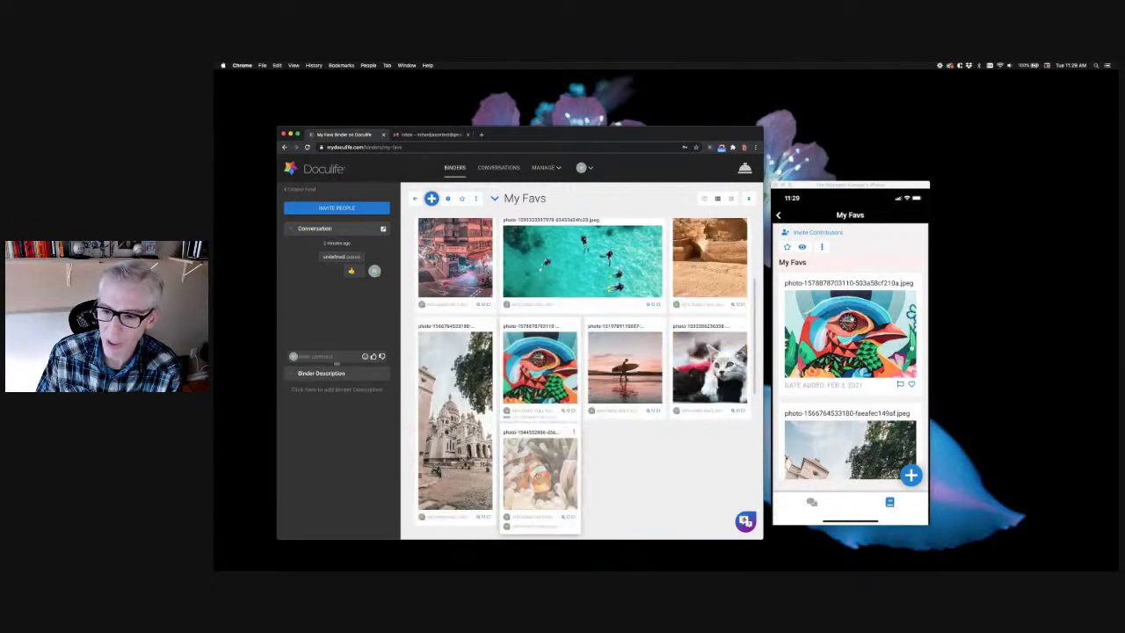
left_click(573, 431)
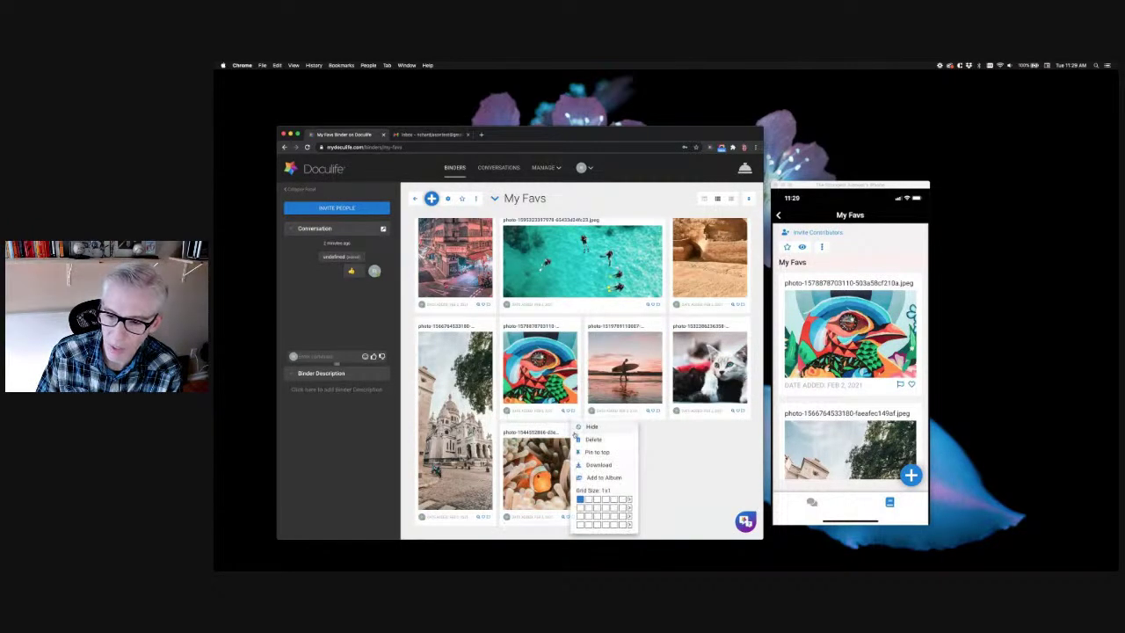
left_click(620, 479)
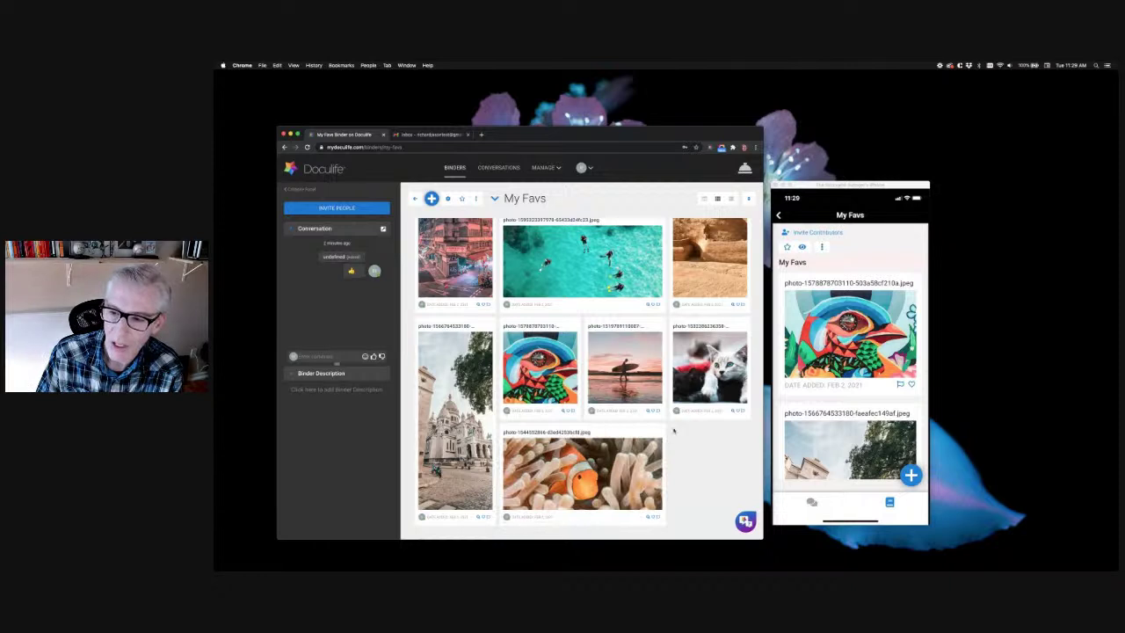
left_click(659, 326)
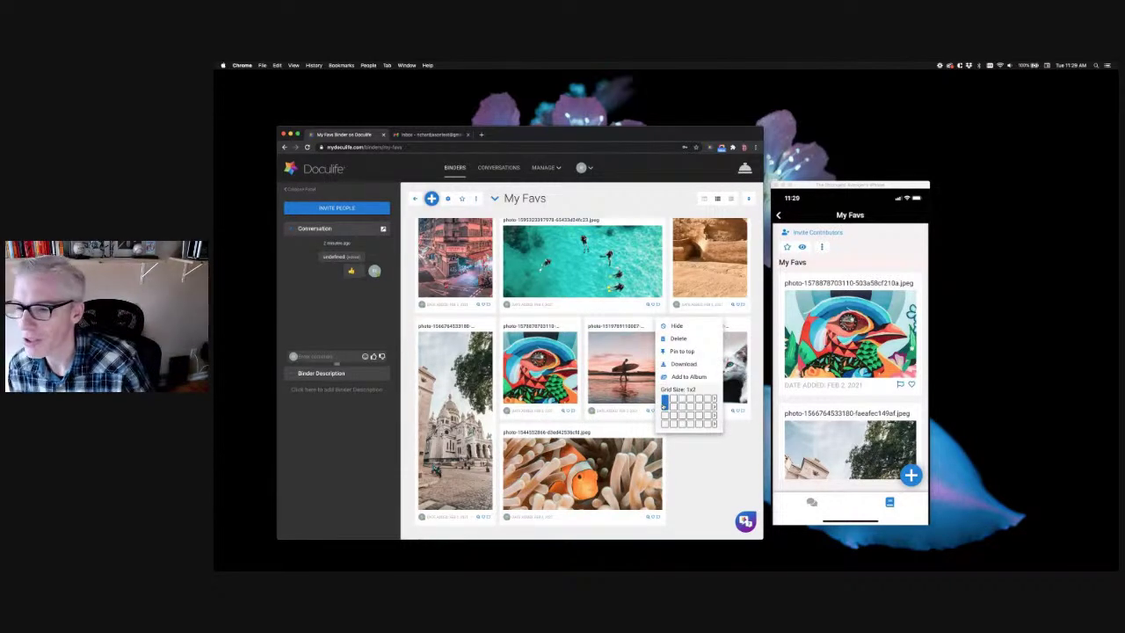
left_click(665, 405)
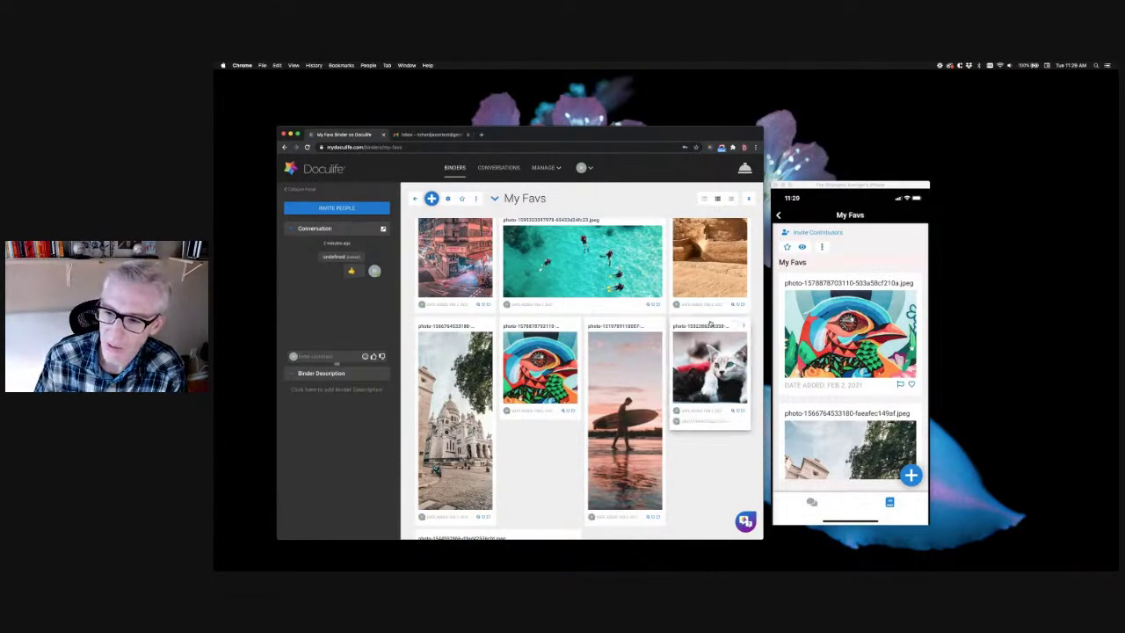
Pin the surfer photo to the top of the My Favs binder
scroll(552, 460, "down", 1)
scroll(552, 460, "down", 5)
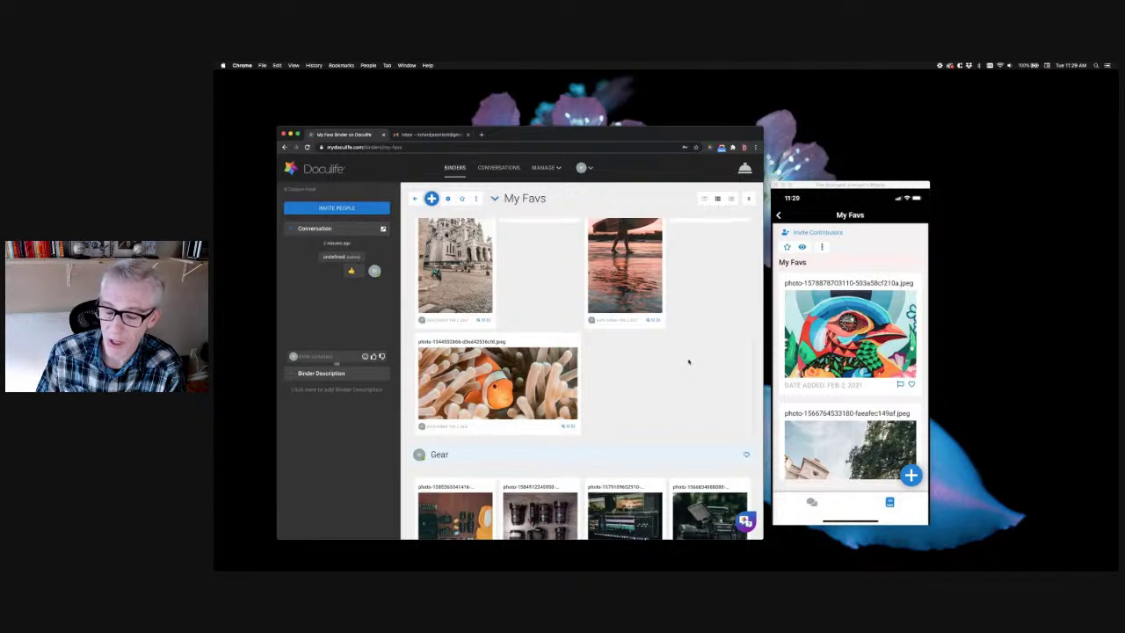
scroll(689, 360, "up", 3)
scroll(706, 364, "up", 3)
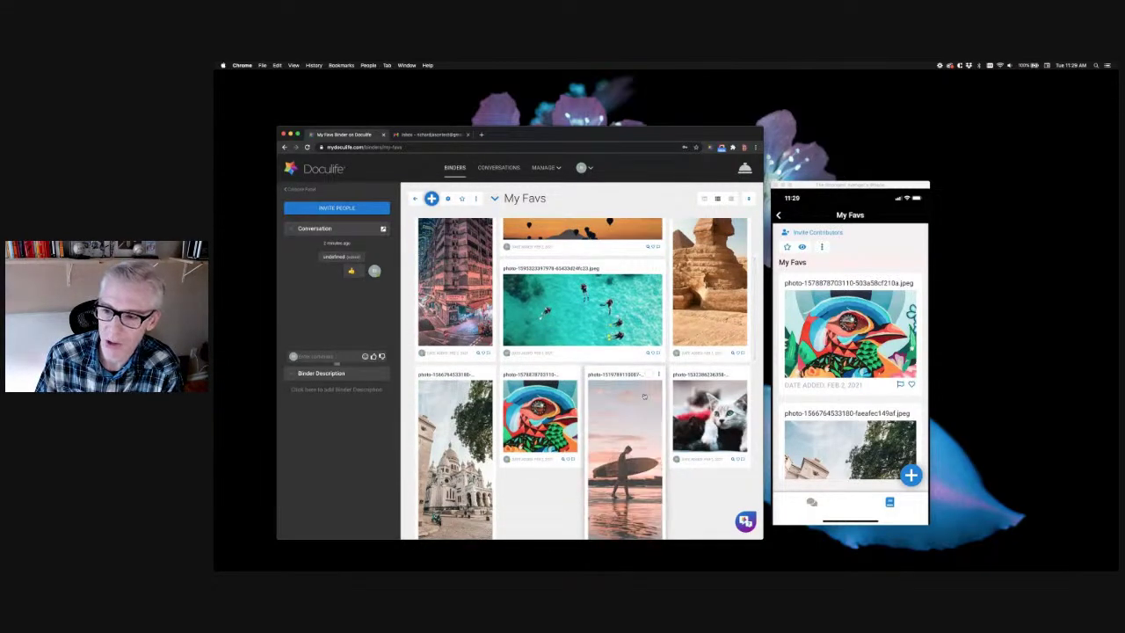
left_click(658, 375)
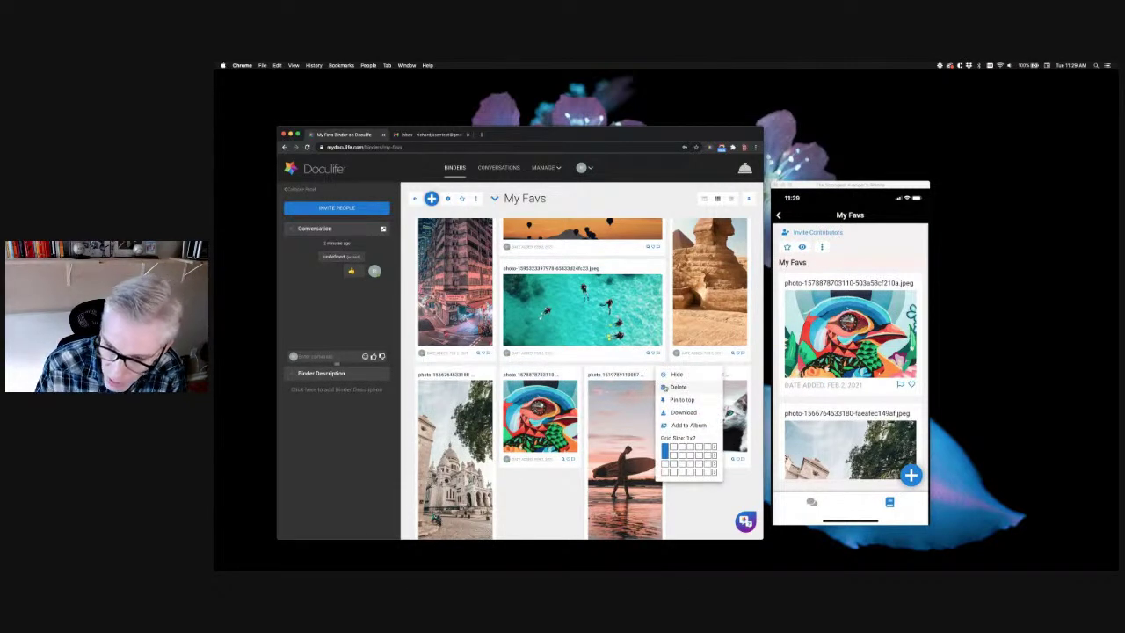
left_click(669, 390)
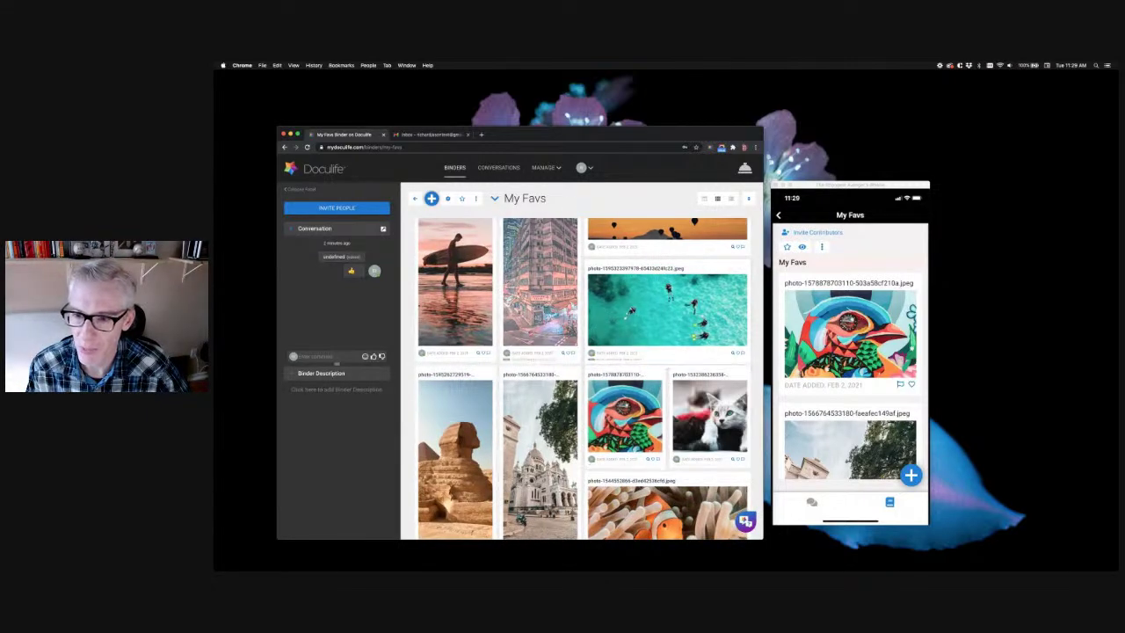
scroll(667, 387, "down", 3)
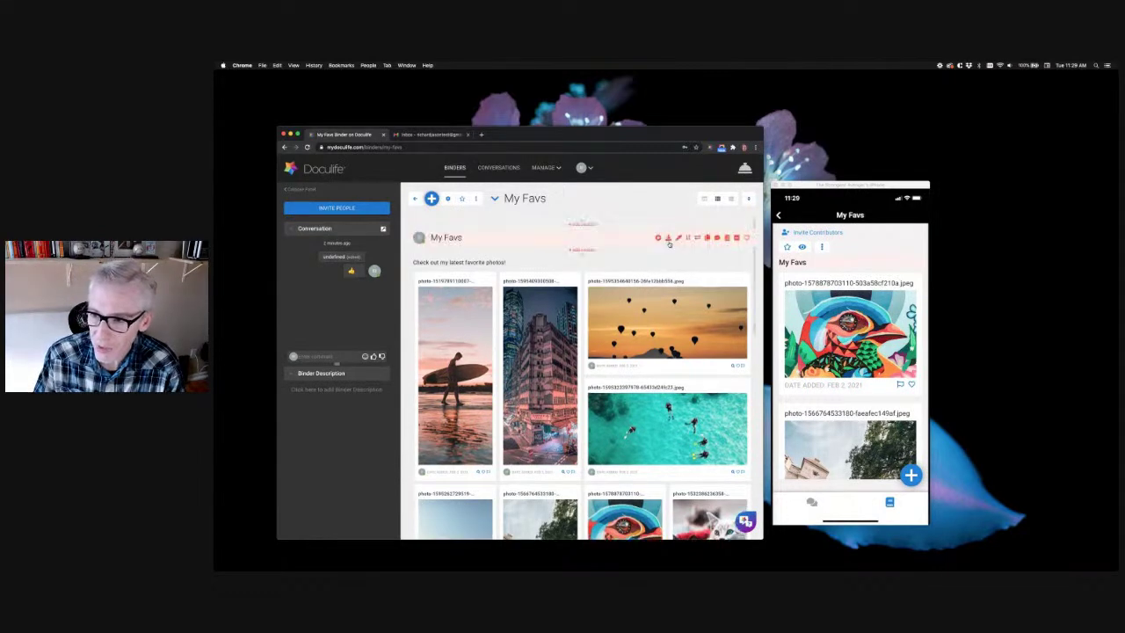
left_click(730, 203)
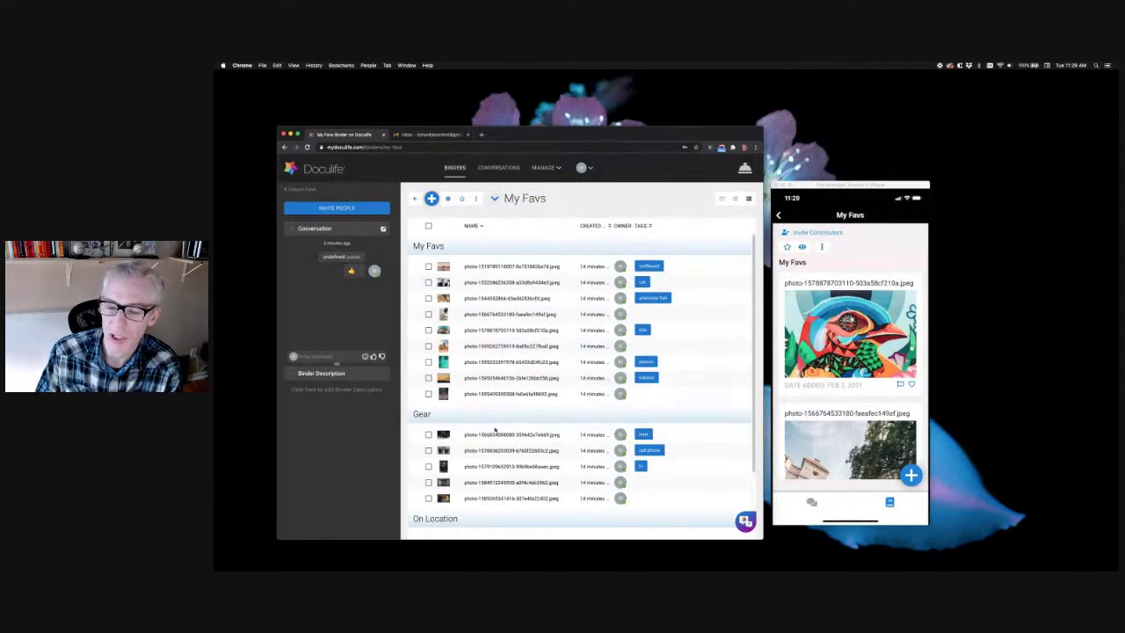
left_click(736, 203)
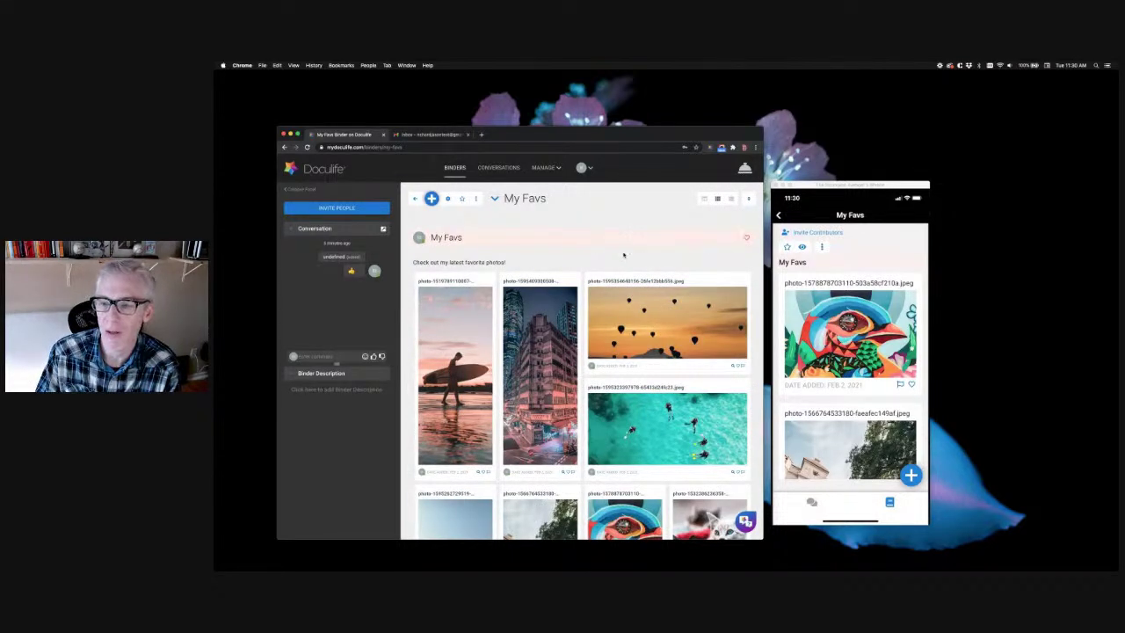
left_click(729, 201)
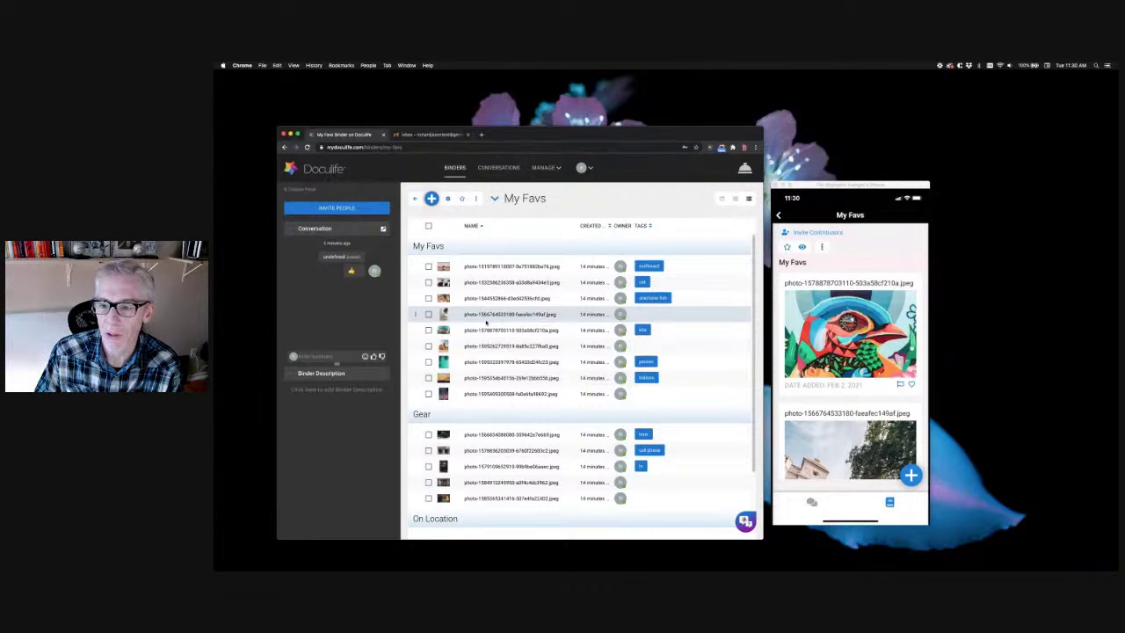
left_click(736, 200)
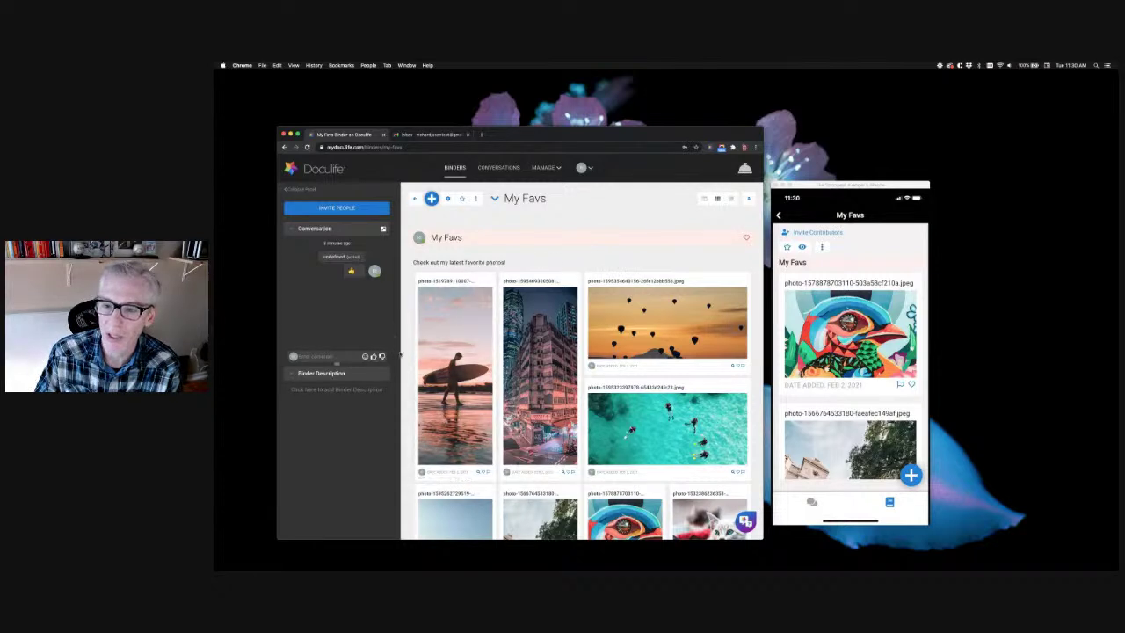
scroll(431, 359, "down", 2)
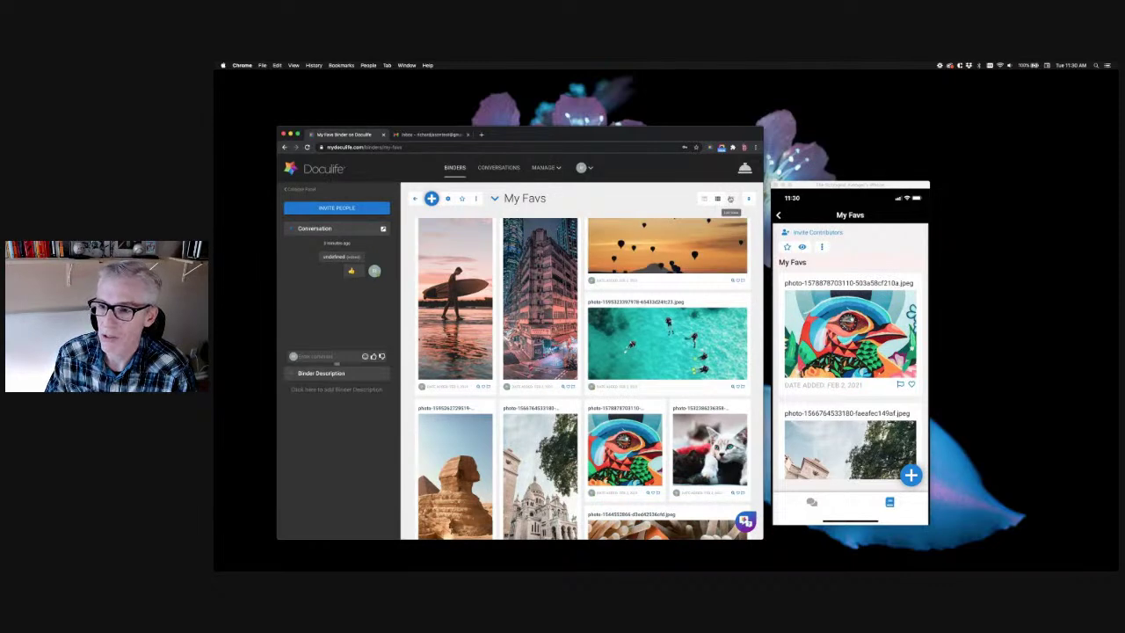
left_click(728, 199)
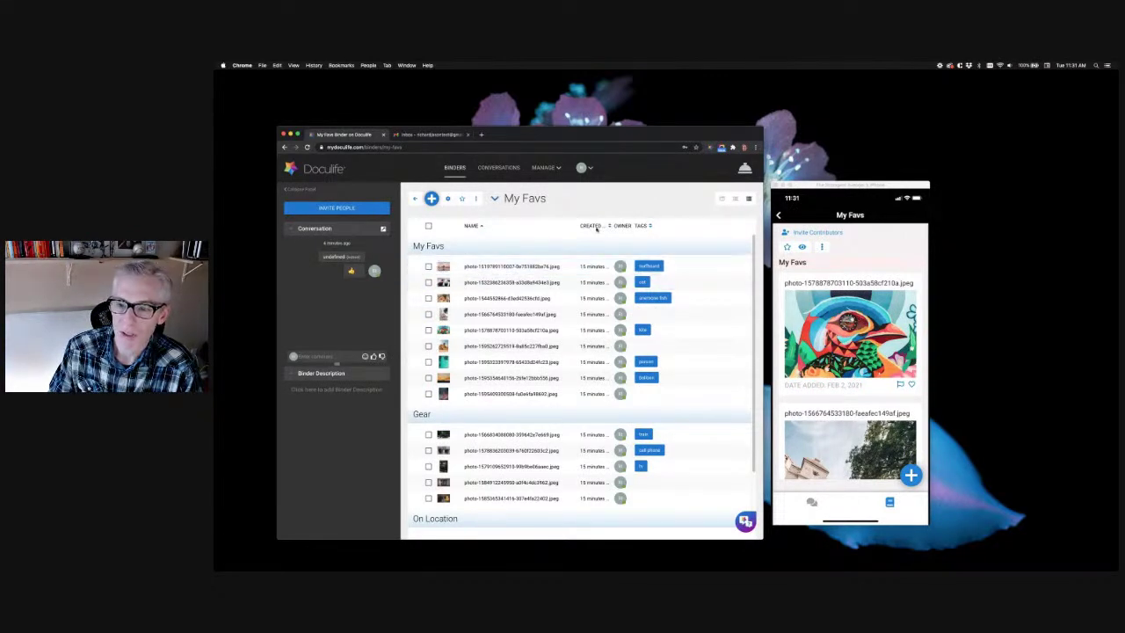
left_click(736, 201)
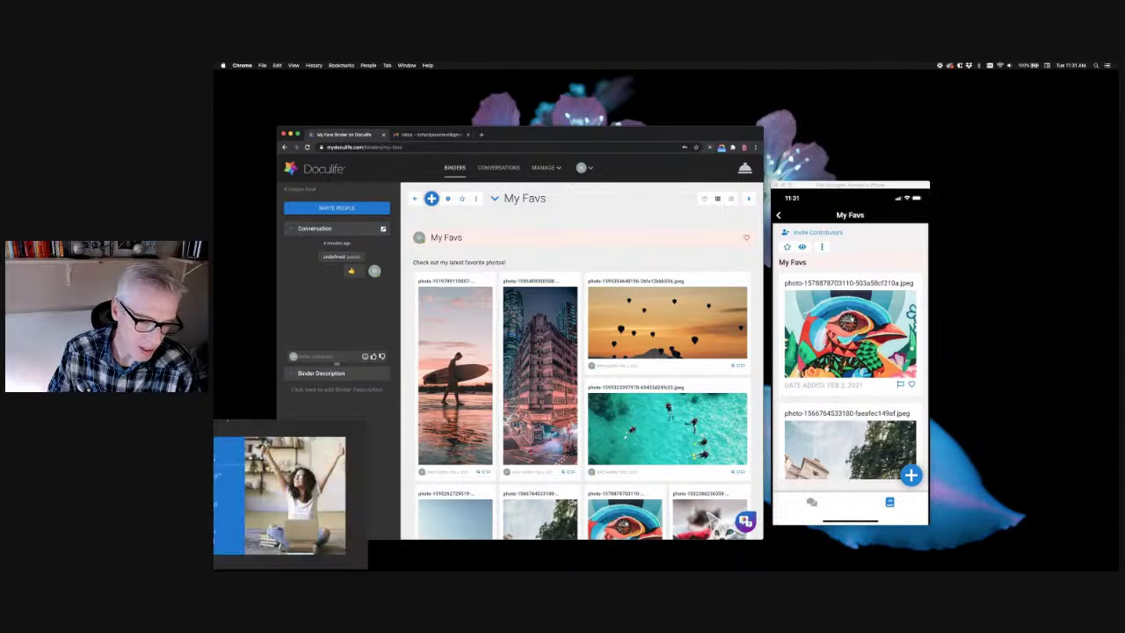
Switch to Keynote and hide the Learn the Basics slideshow window
key("super+Tab")
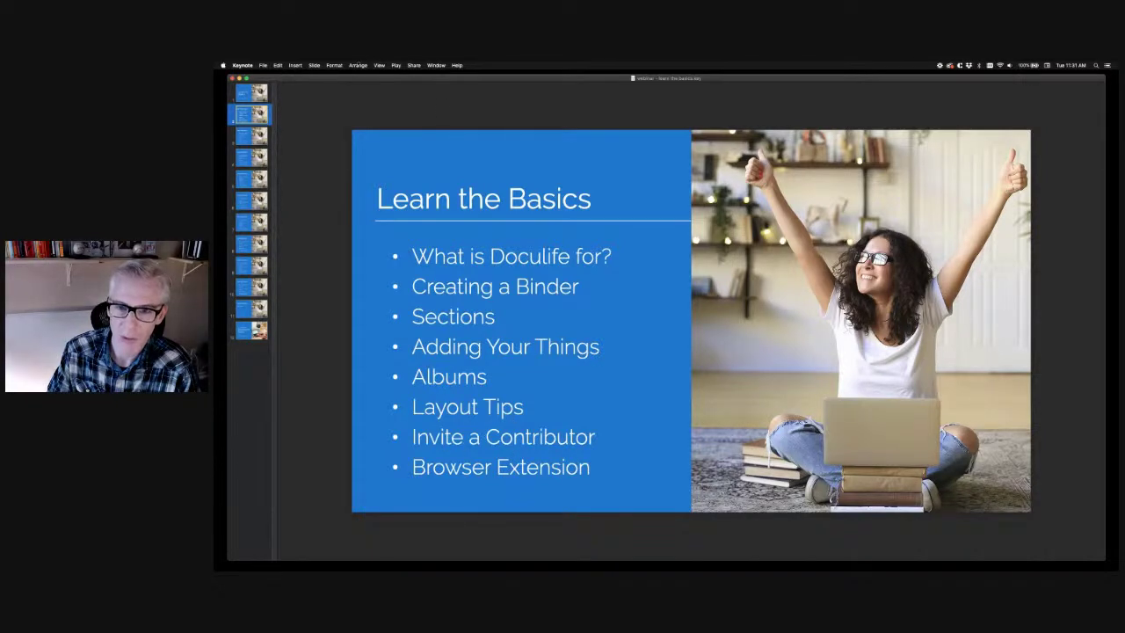
left_click(239, 78)
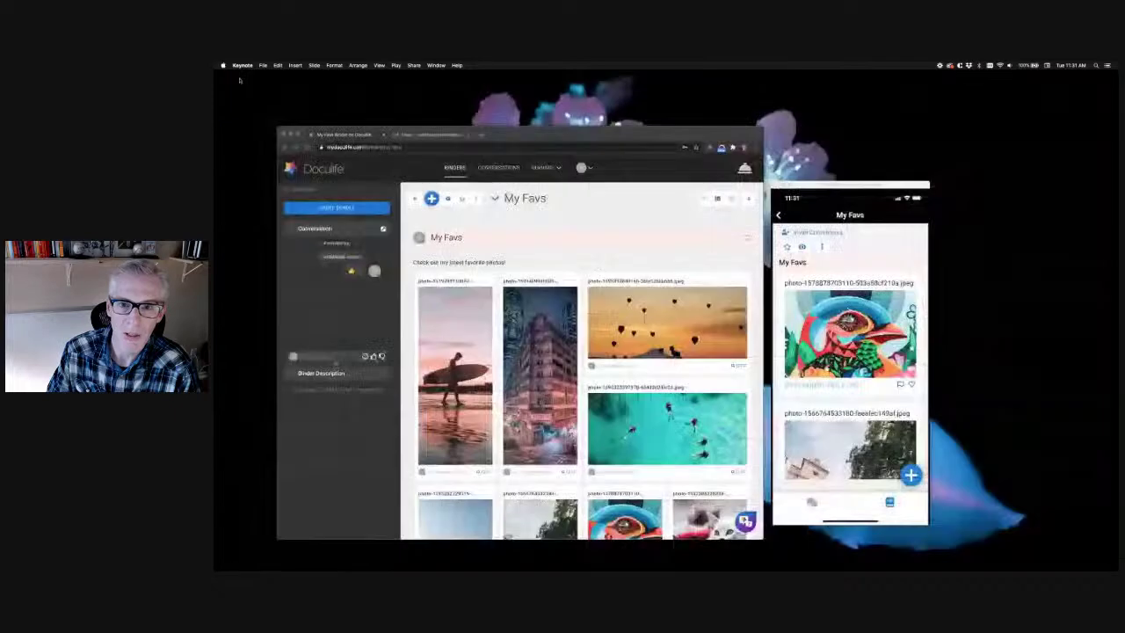
In the My Favs binder, check the corner boxes of all five camera photos under Gear
left_click(559, 249)
scroll(539, 326, "down", 10)
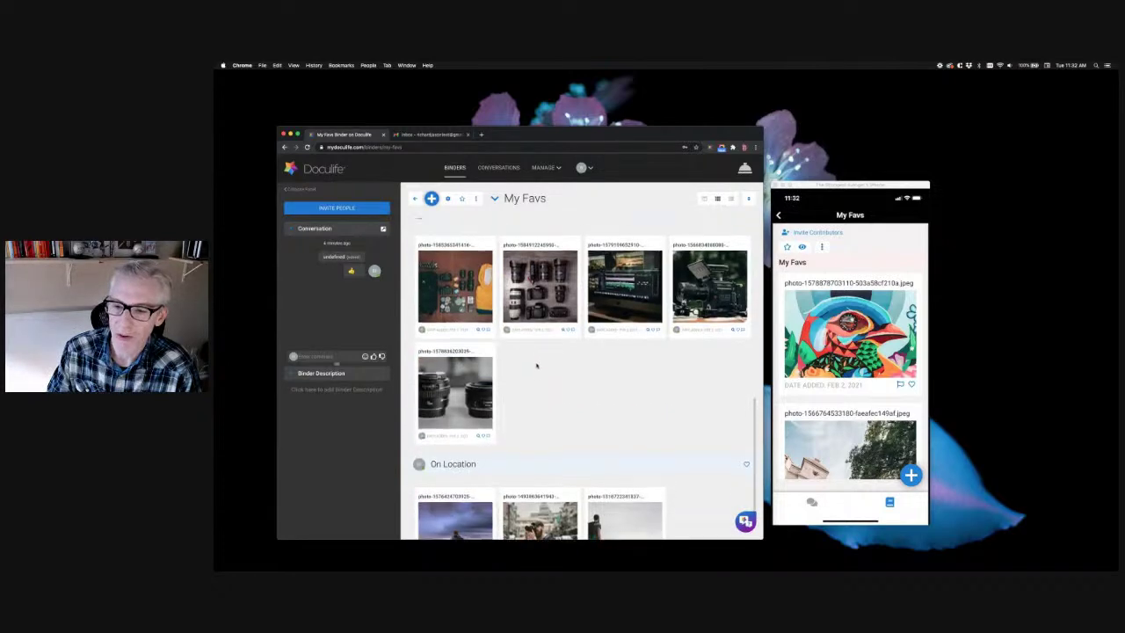
scroll(527, 356, "up", 1)
left_click(480, 263)
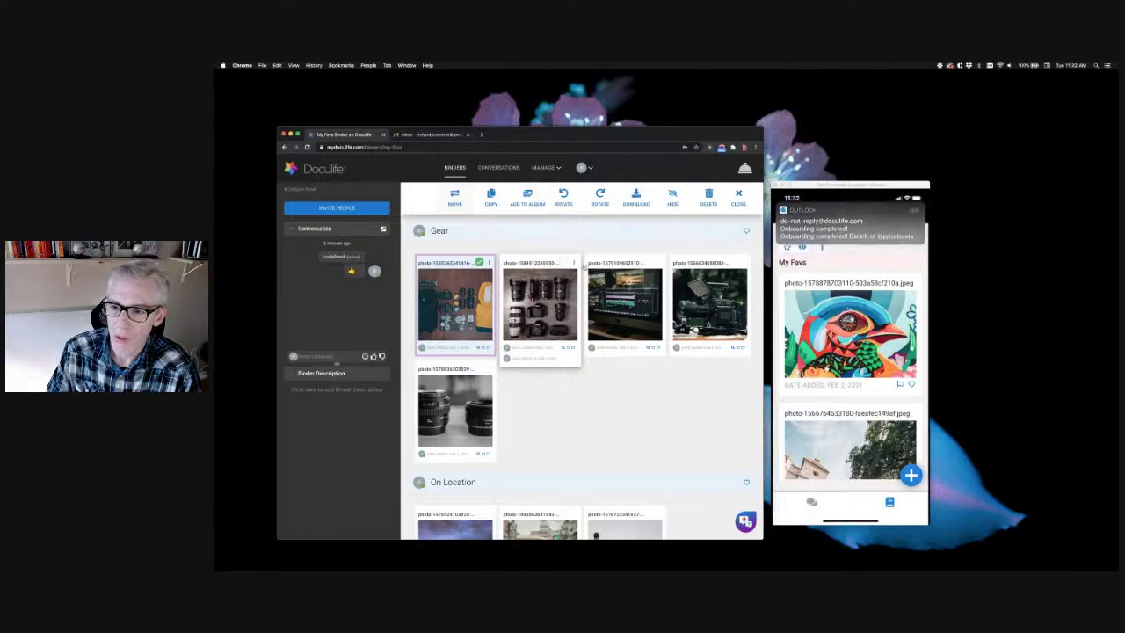
left_click(564, 262)
left_click(648, 263)
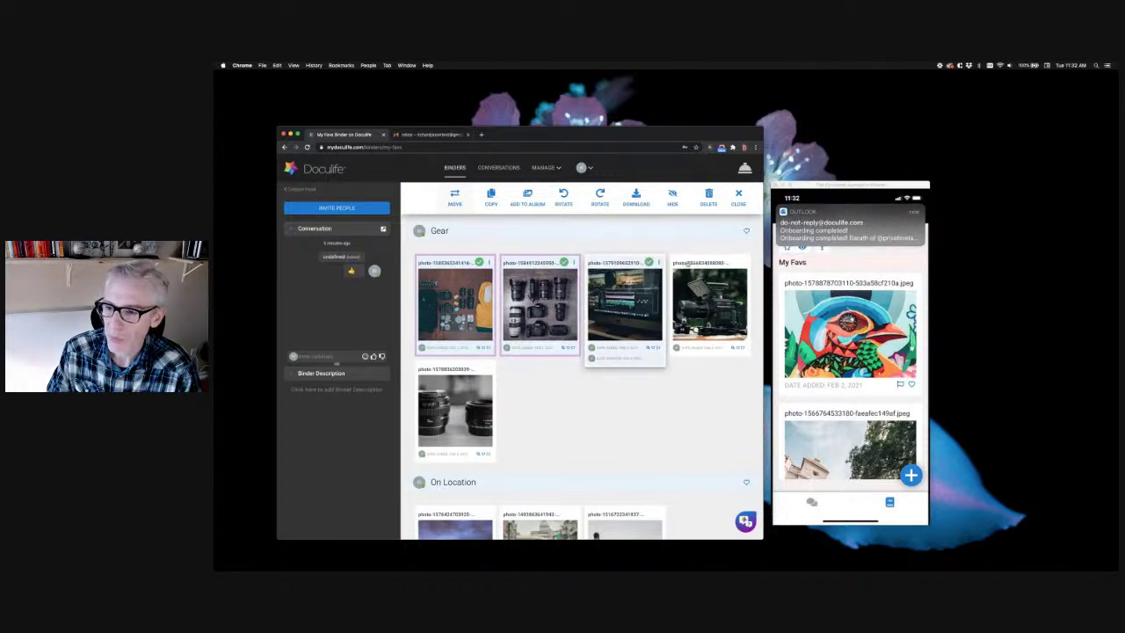
left_click(733, 262)
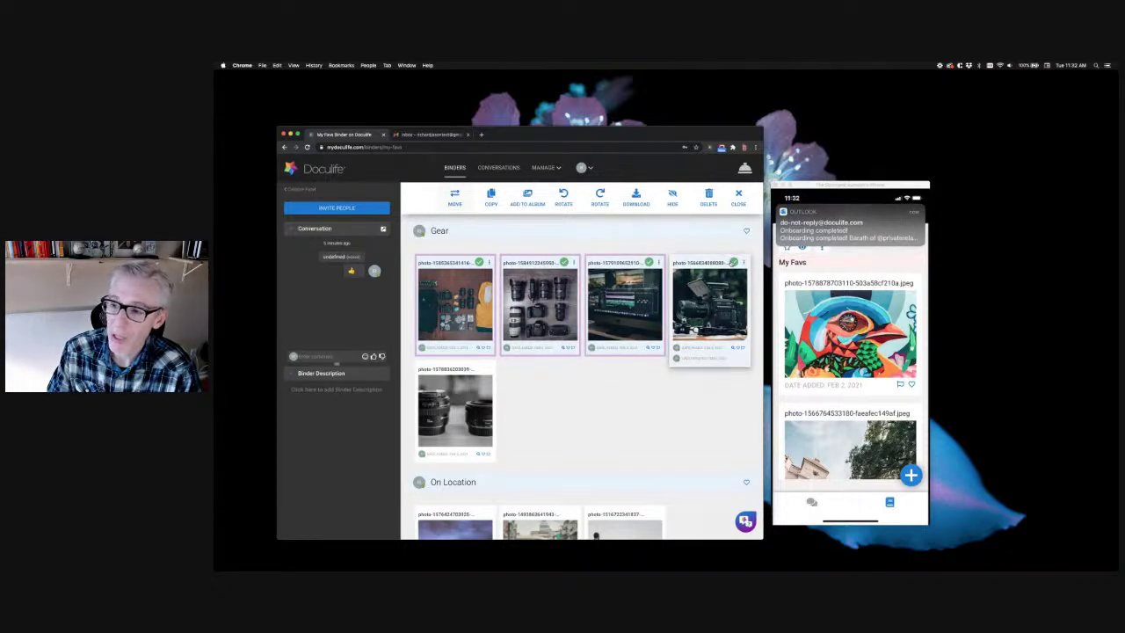
left_click(481, 370)
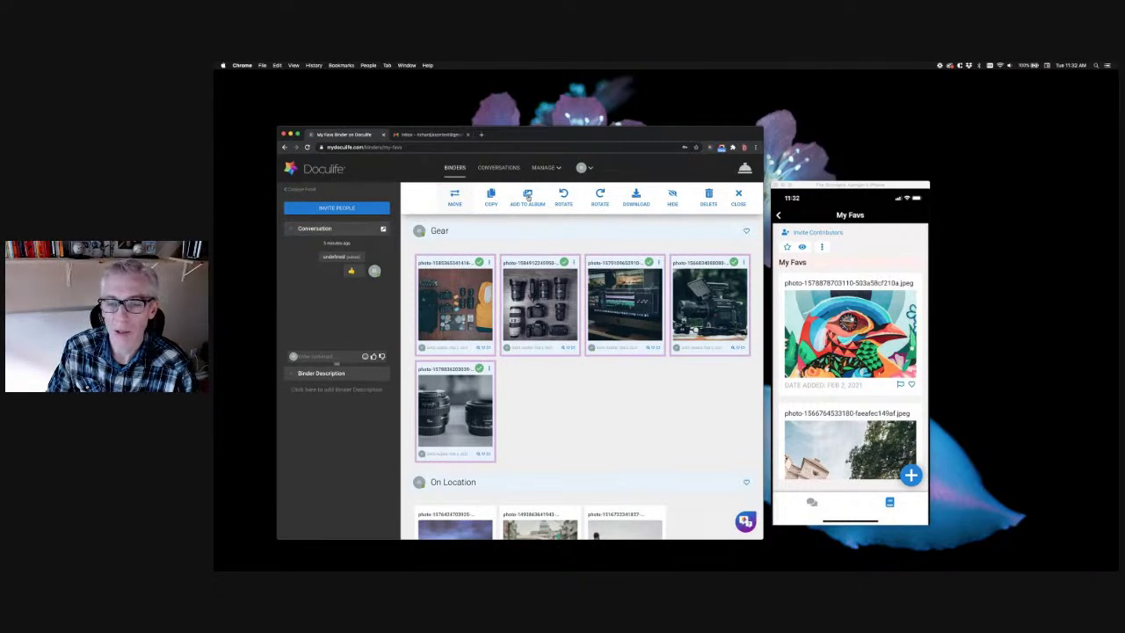
Create a new album named 'Photo Gear' and add the five selected Gear photos to it
left_click(527, 197)
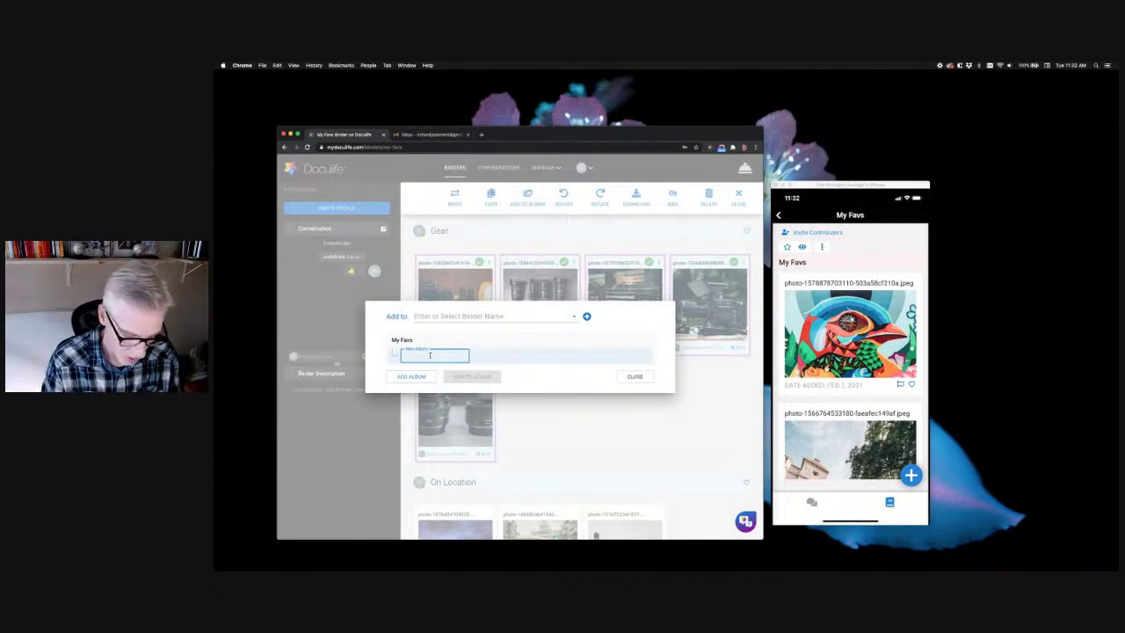
type("Ph")
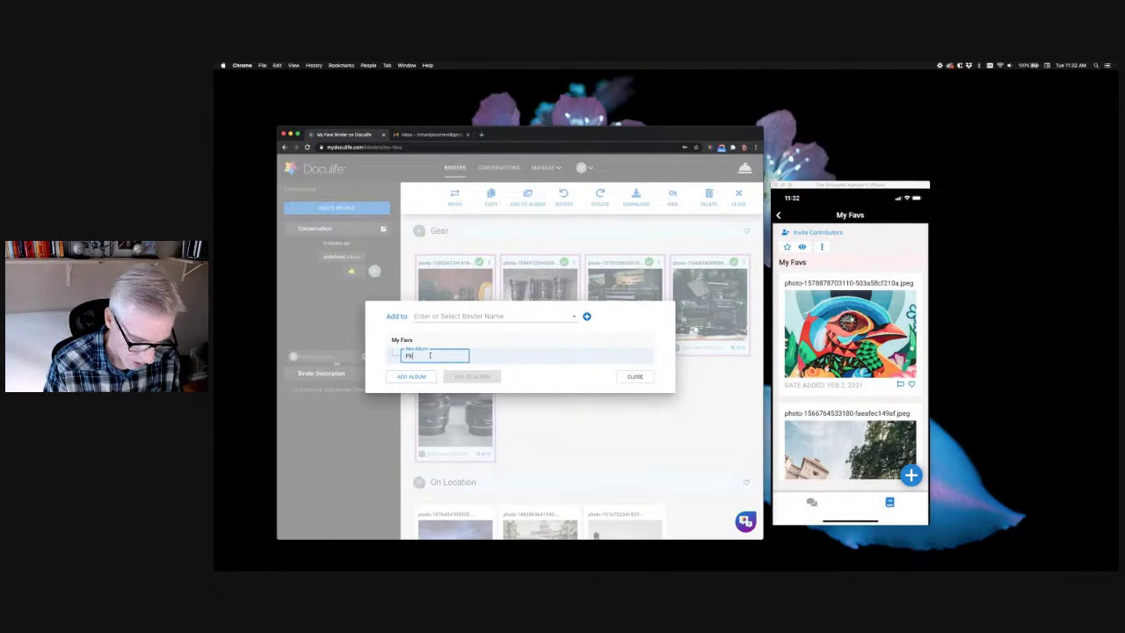
type("otoge")
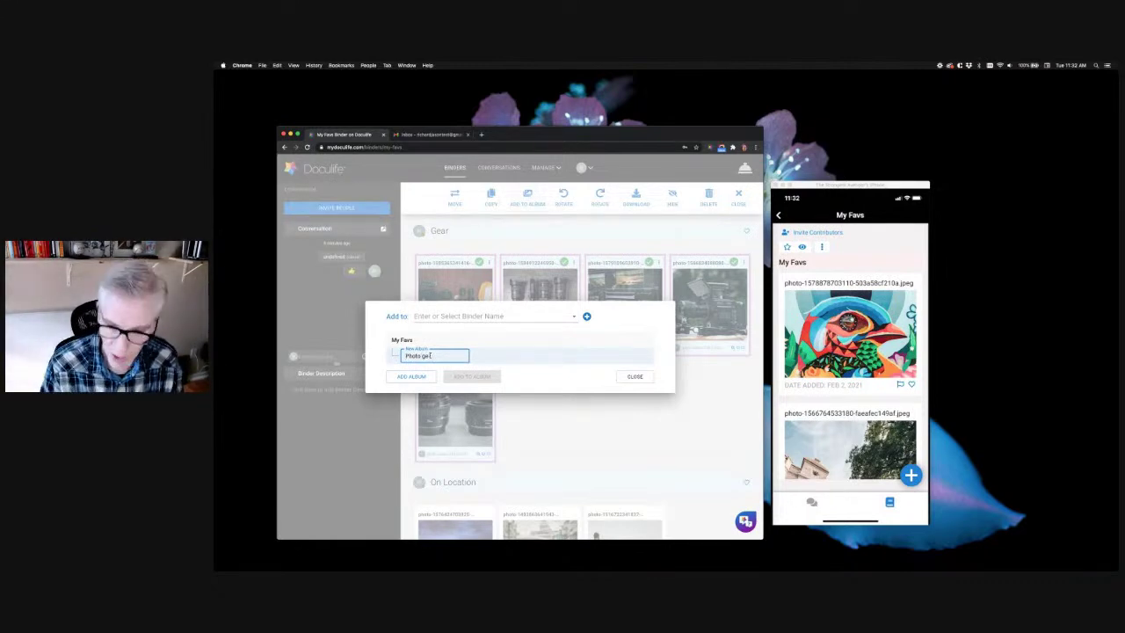
key("BackSpace")
key("BackSpace")
type("Ge")
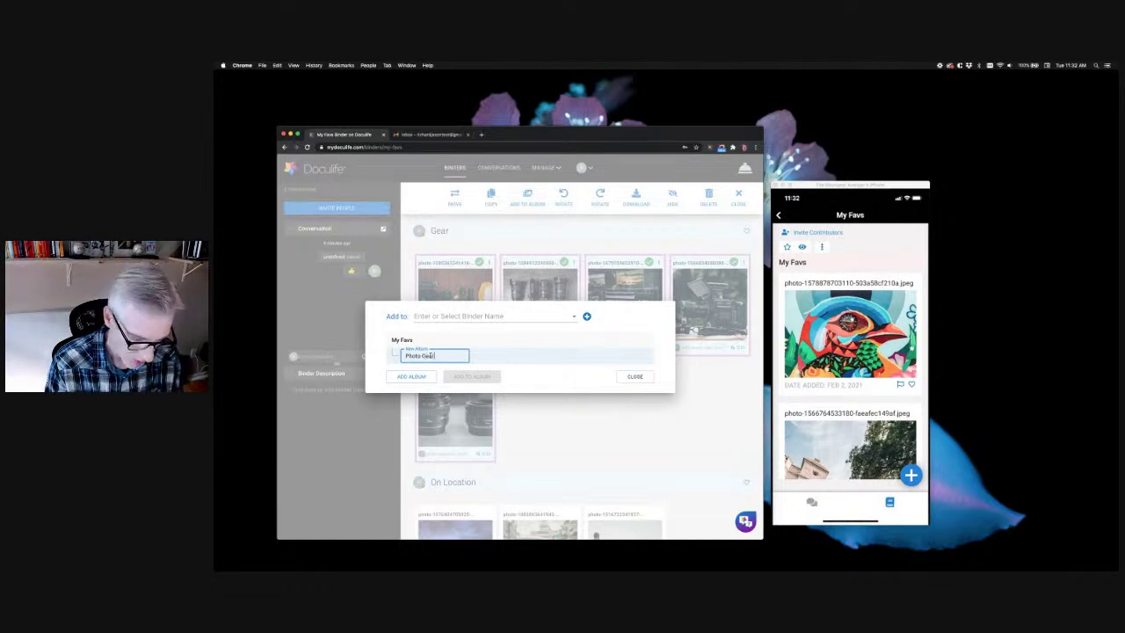
type("ar")
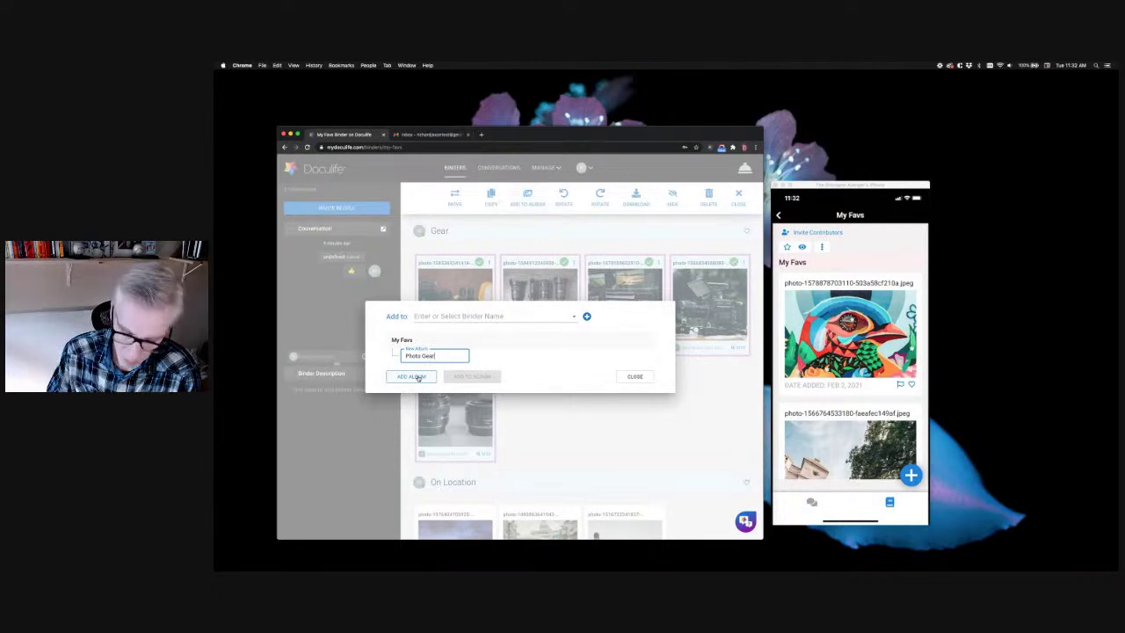
left_click(417, 376)
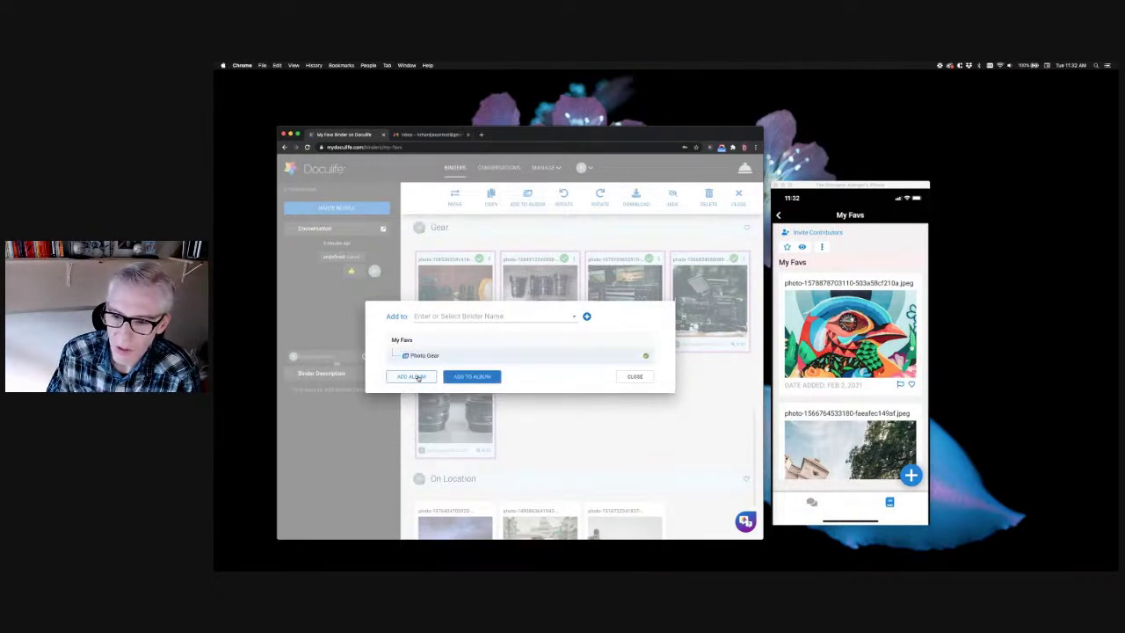
left_click(472, 377)
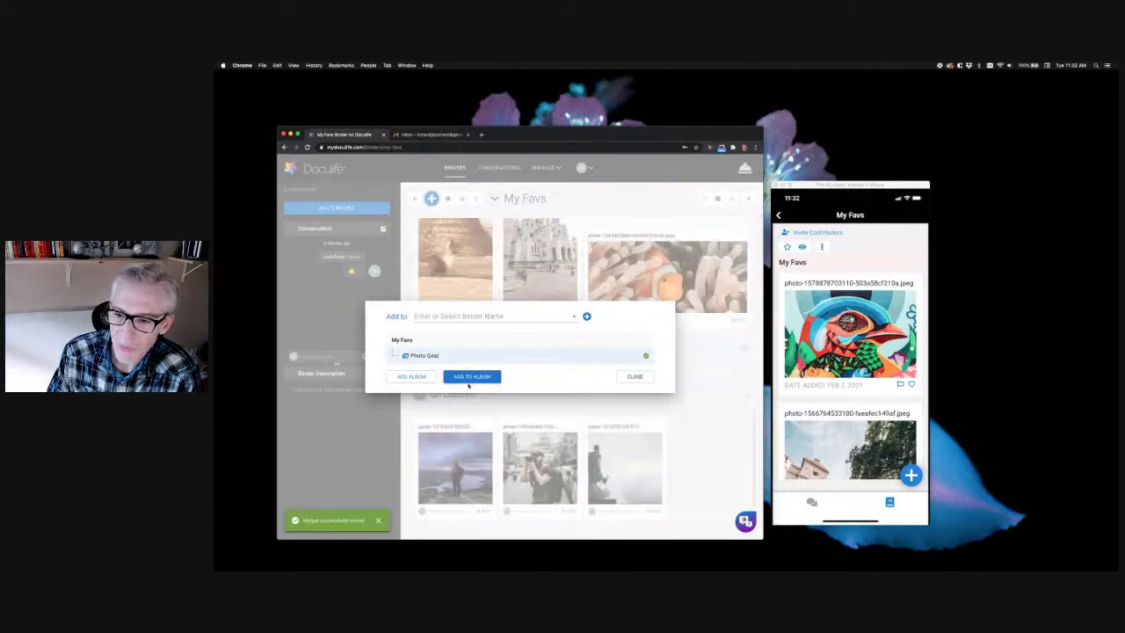
left_click(639, 377)
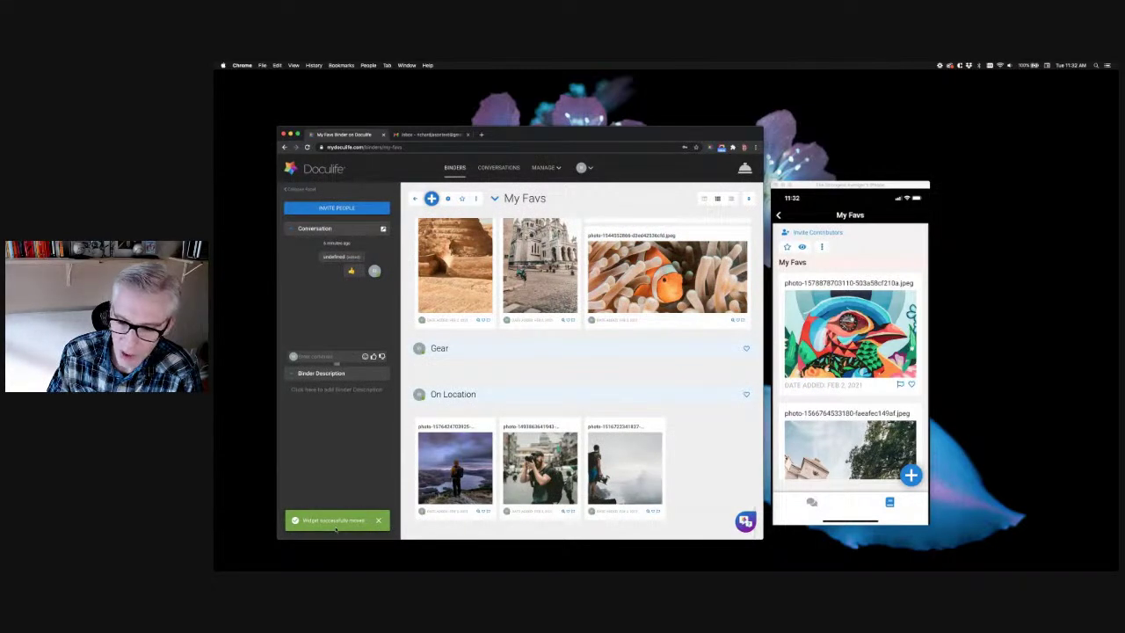
scroll(516, 400, "up", 3)
scroll(515, 400, "up", 5)
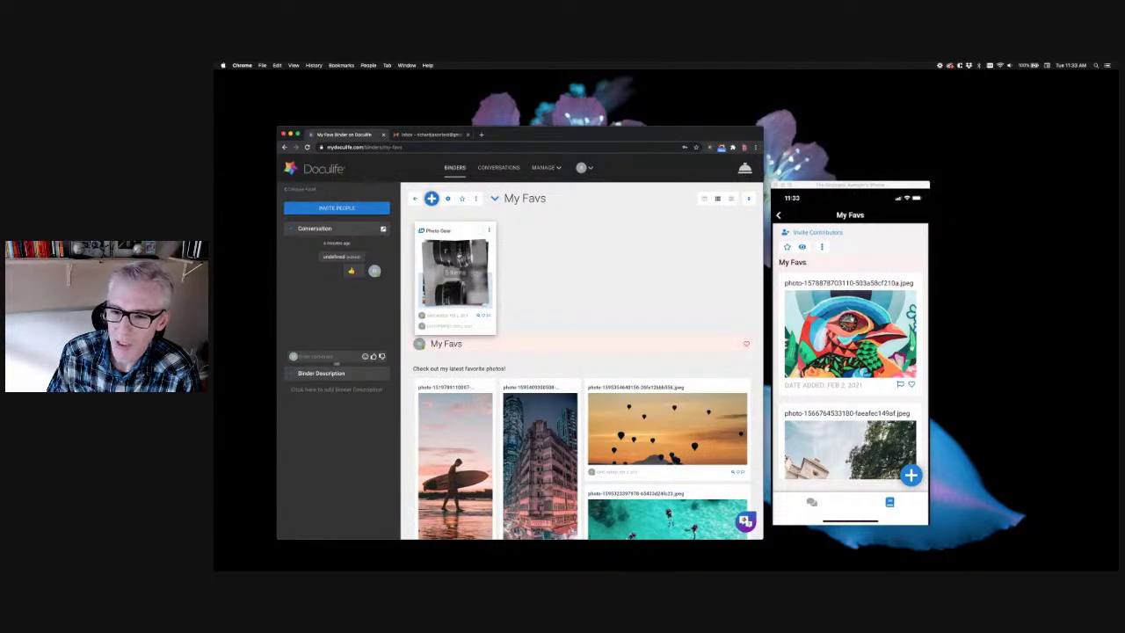
Move the Photo Gear album tile from the top of My Favs into the Gear section
left_click(479, 230)
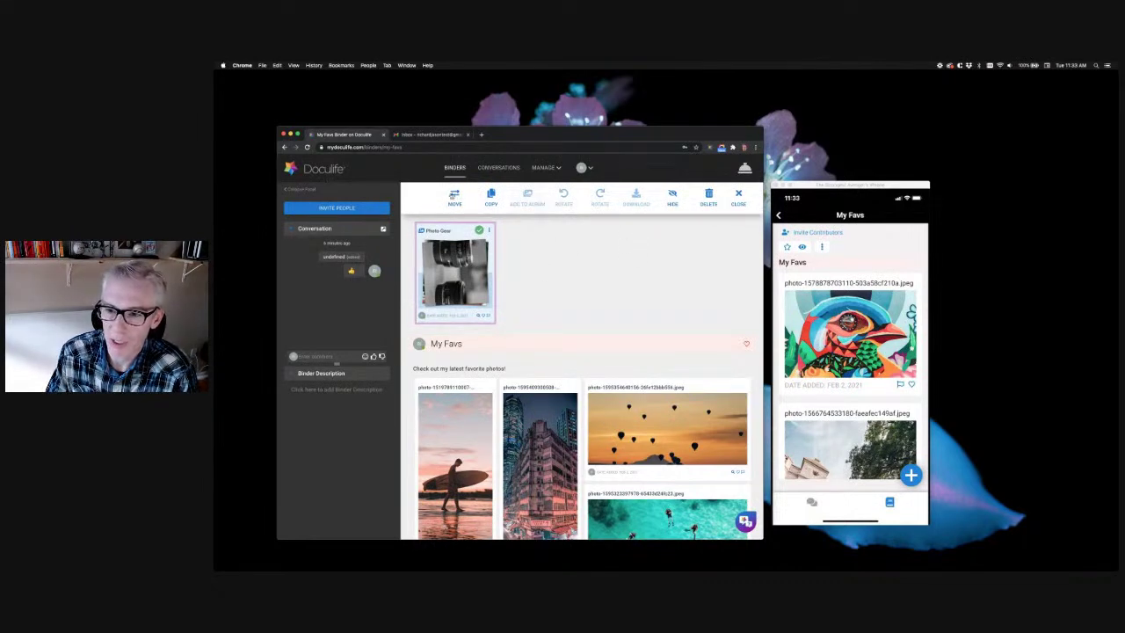
left_click(454, 197)
left_click(413, 356)
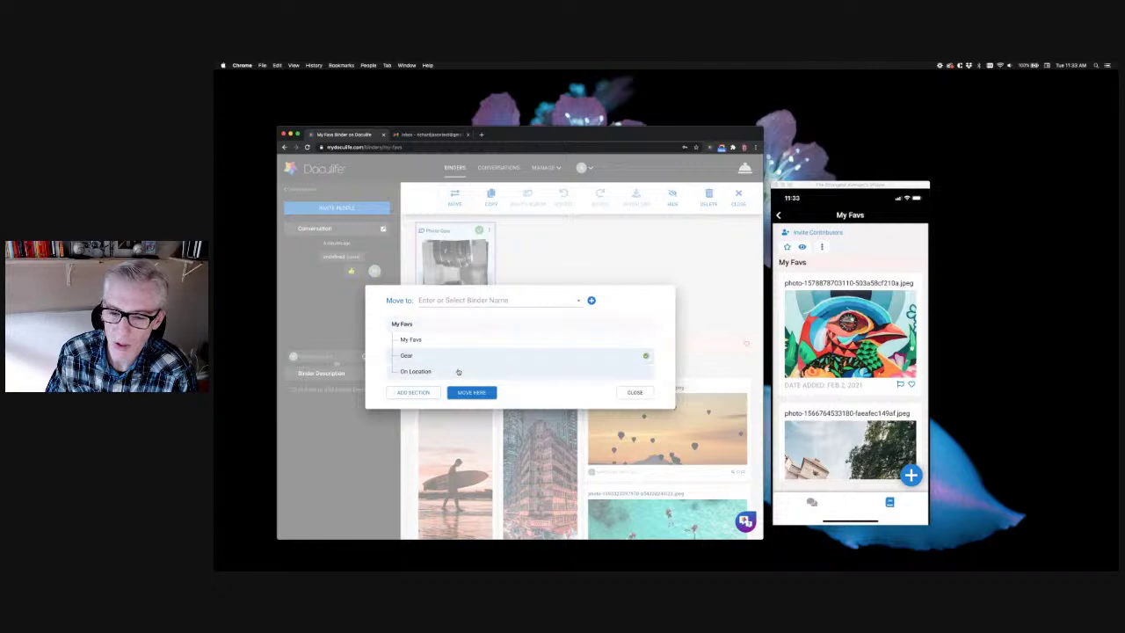
left_click(471, 392)
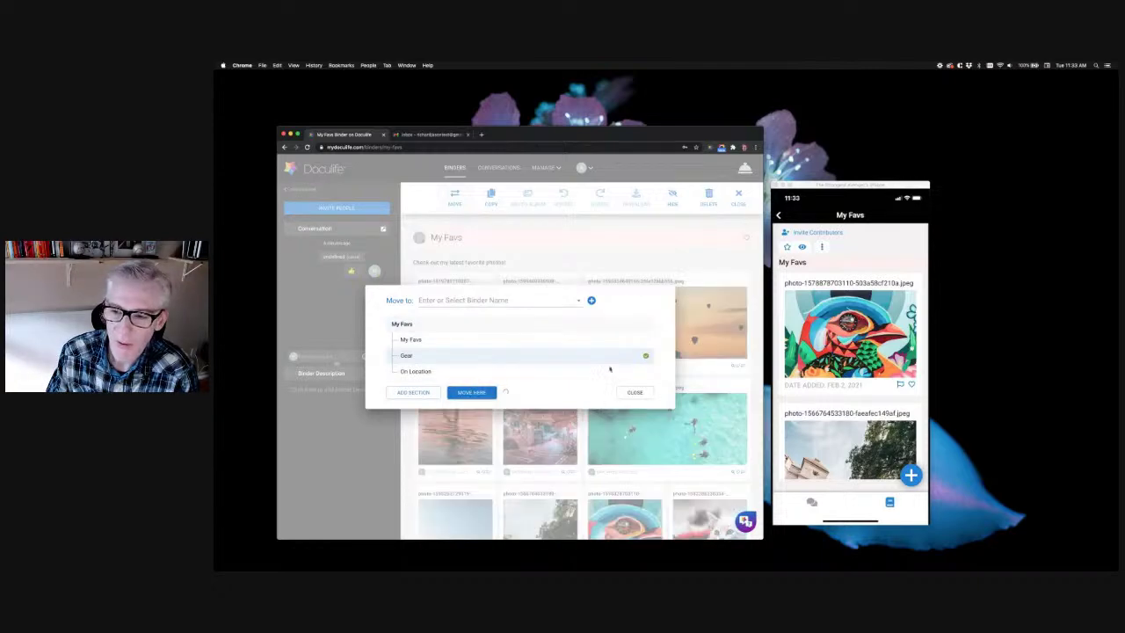
scroll(586, 296, "down", 10)
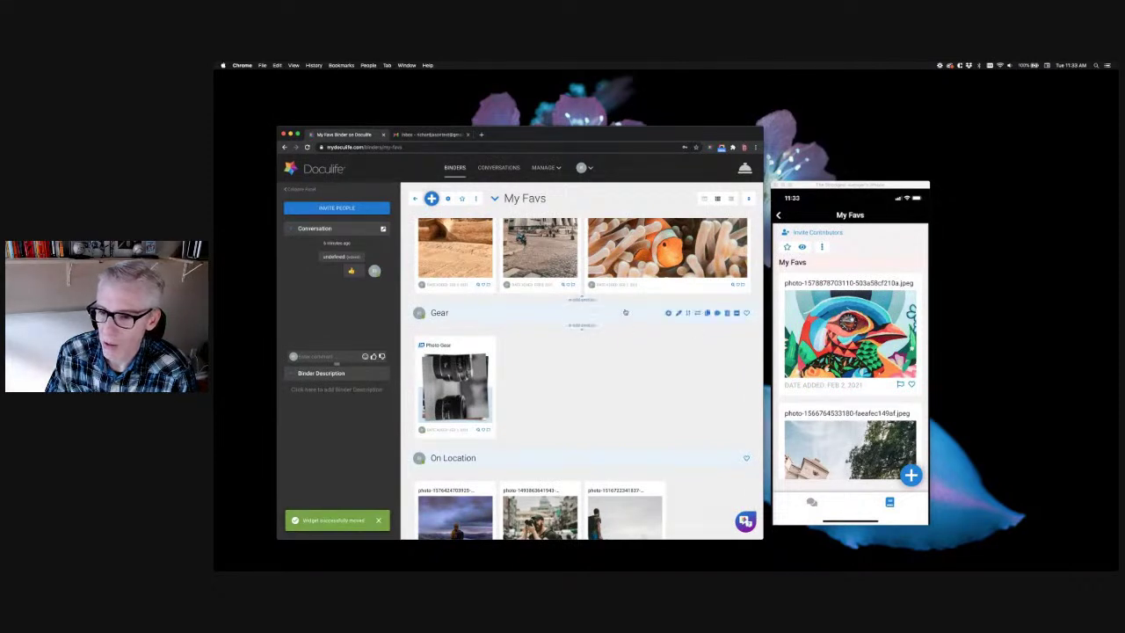
Add an Album widget to the Gear section and close its empty editor
mouse_move(641, 317)
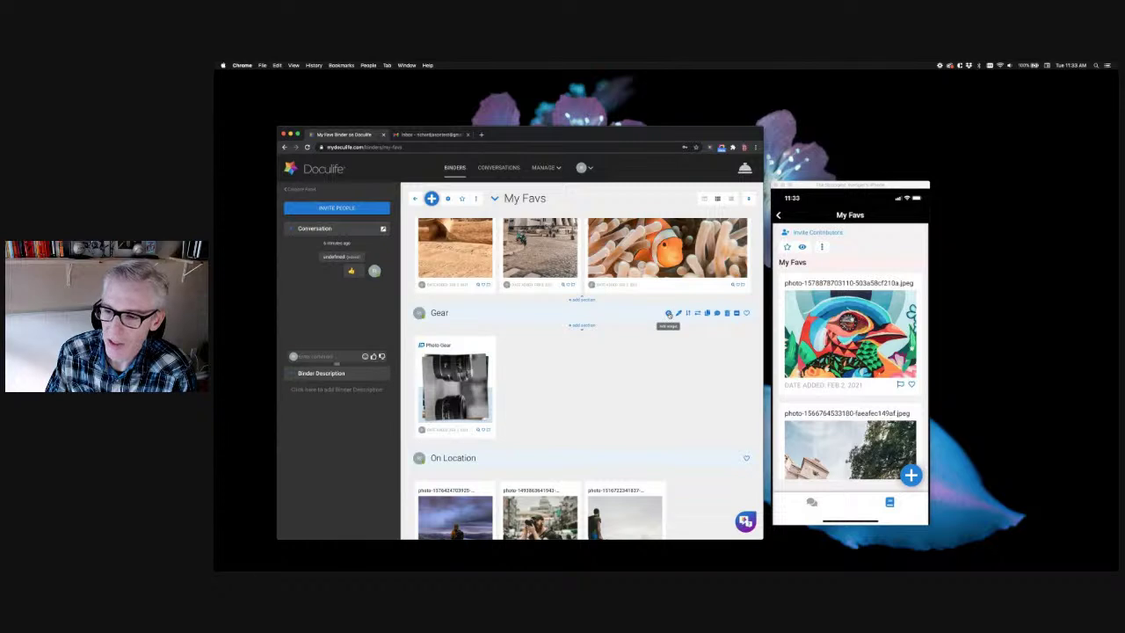
left_click(669, 314)
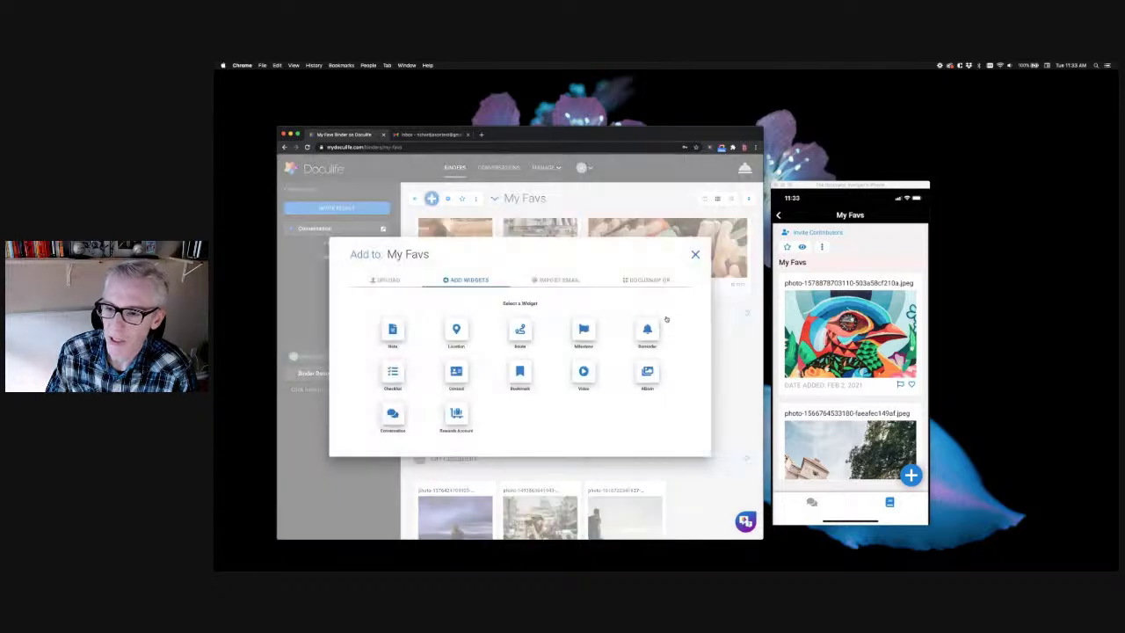
left_click(647, 376)
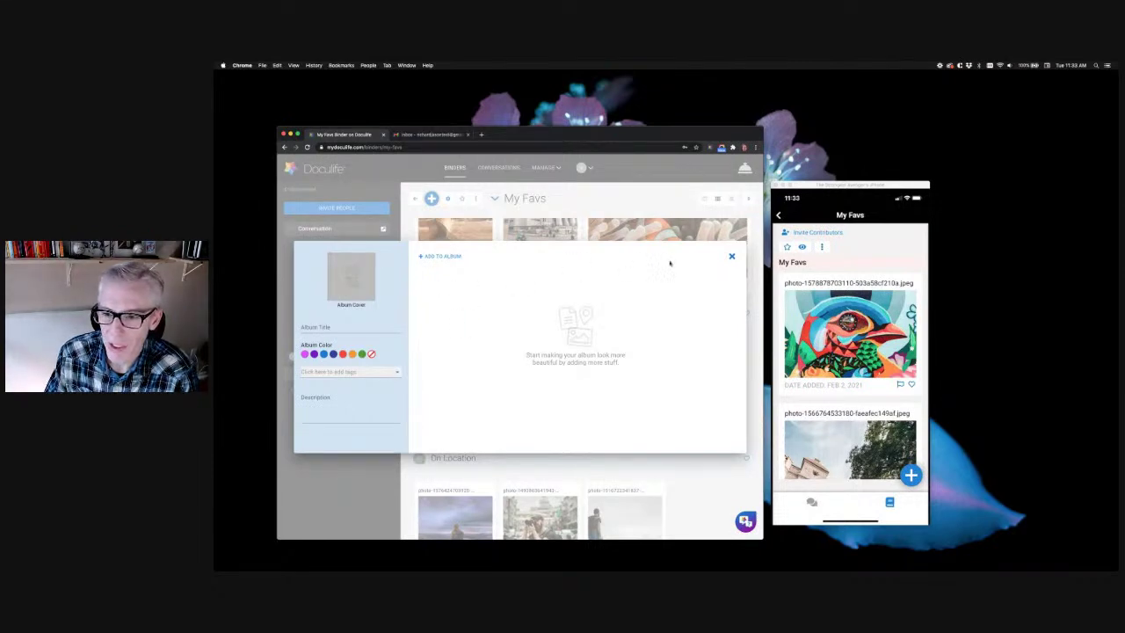
left_click(730, 255)
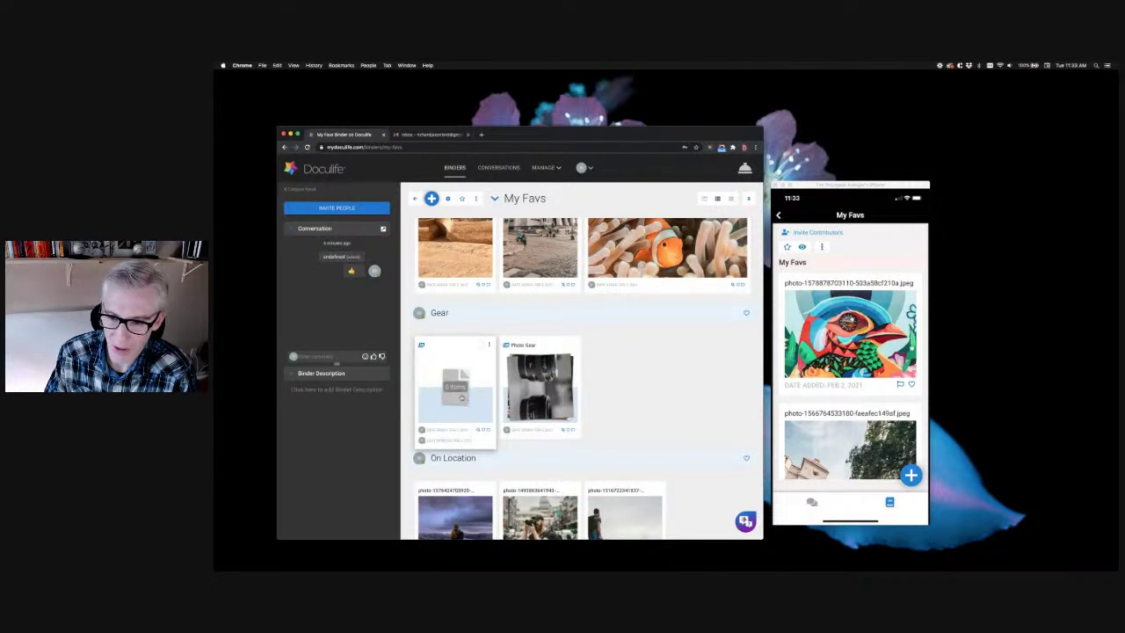
Delete the empty album widget from Gear, then choose Modify on the Photo Gear album
left_click(488, 345)
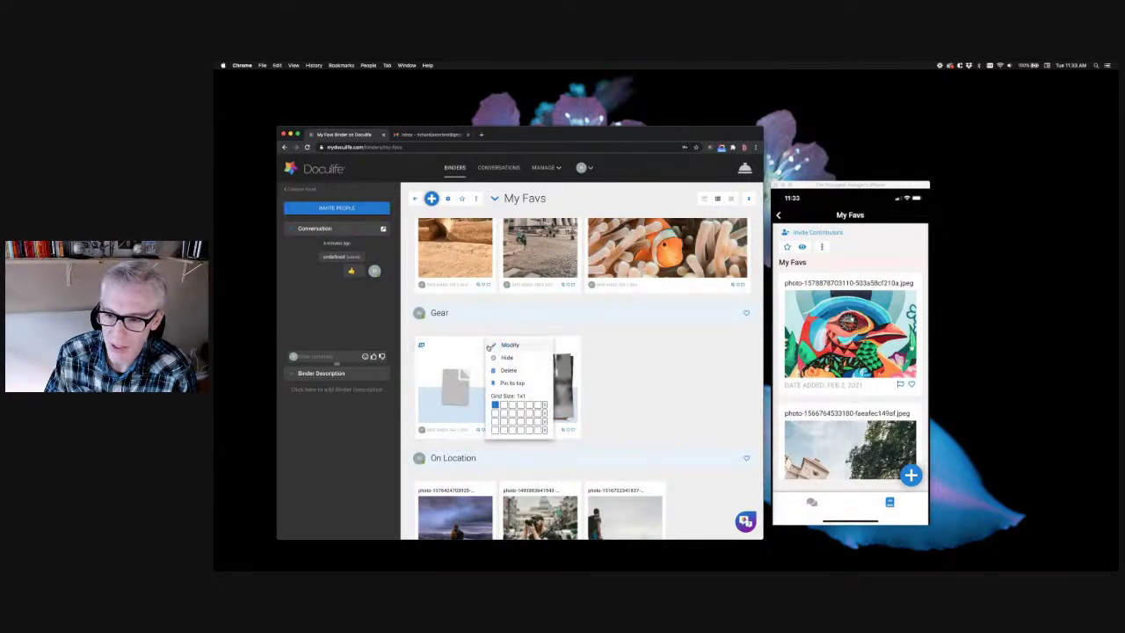
left_click(508, 370)
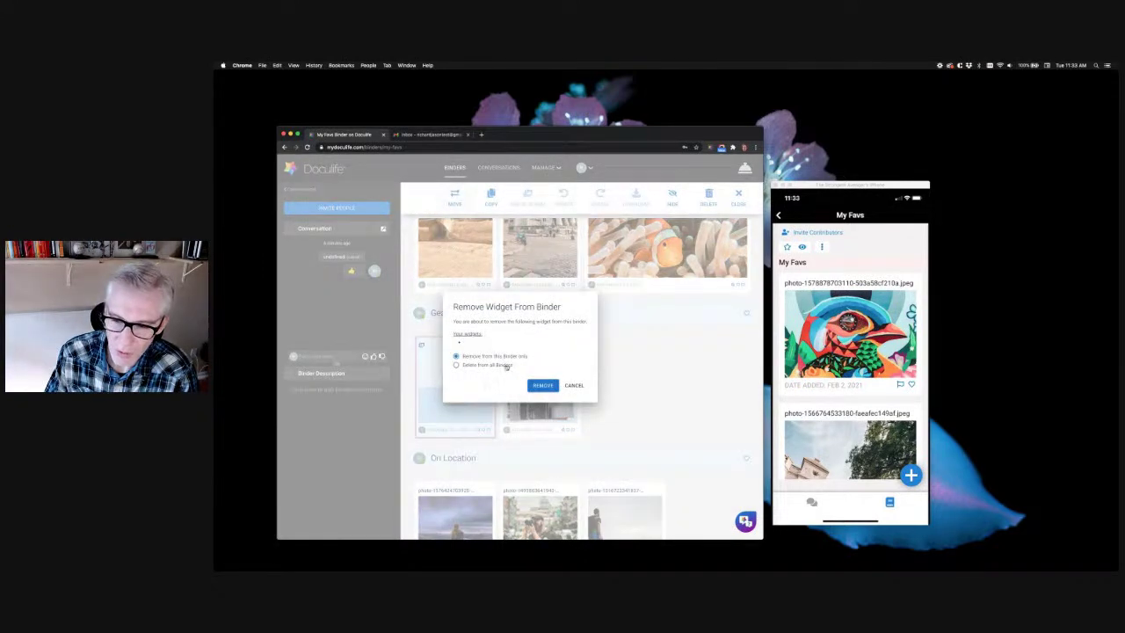
left_click(574, 385)
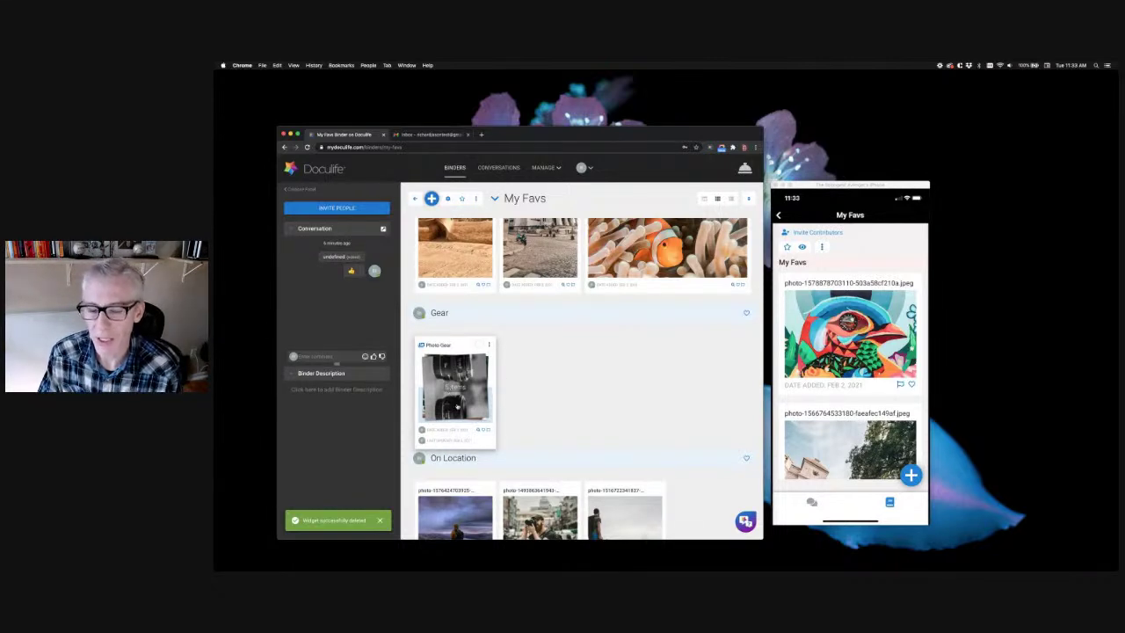
left_click(489, 346)
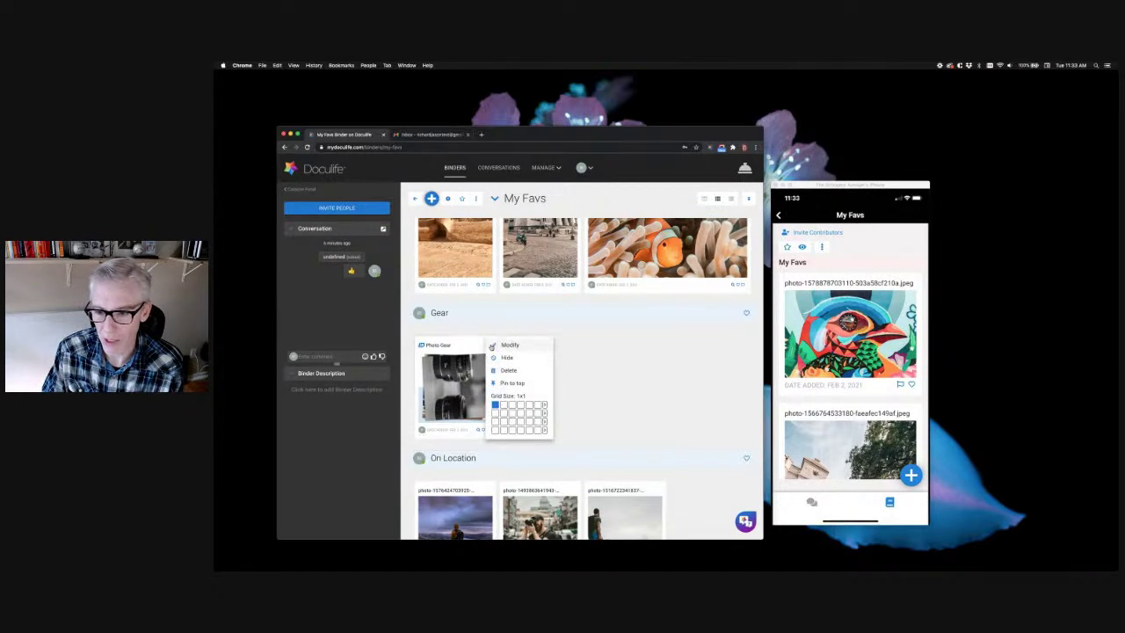
left_click(511, 345)
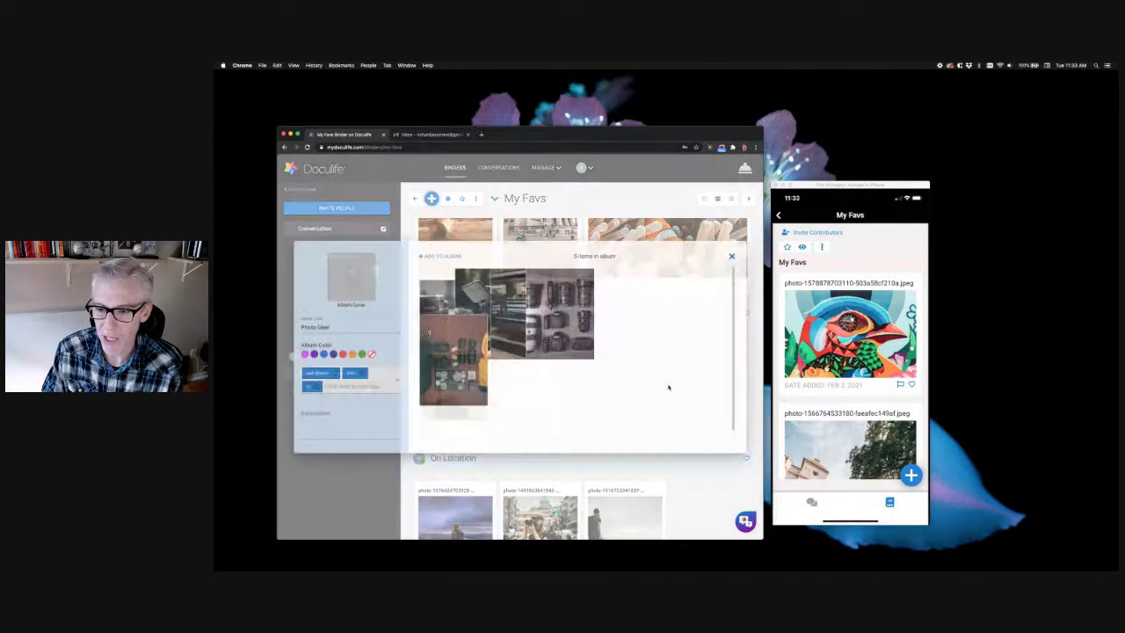
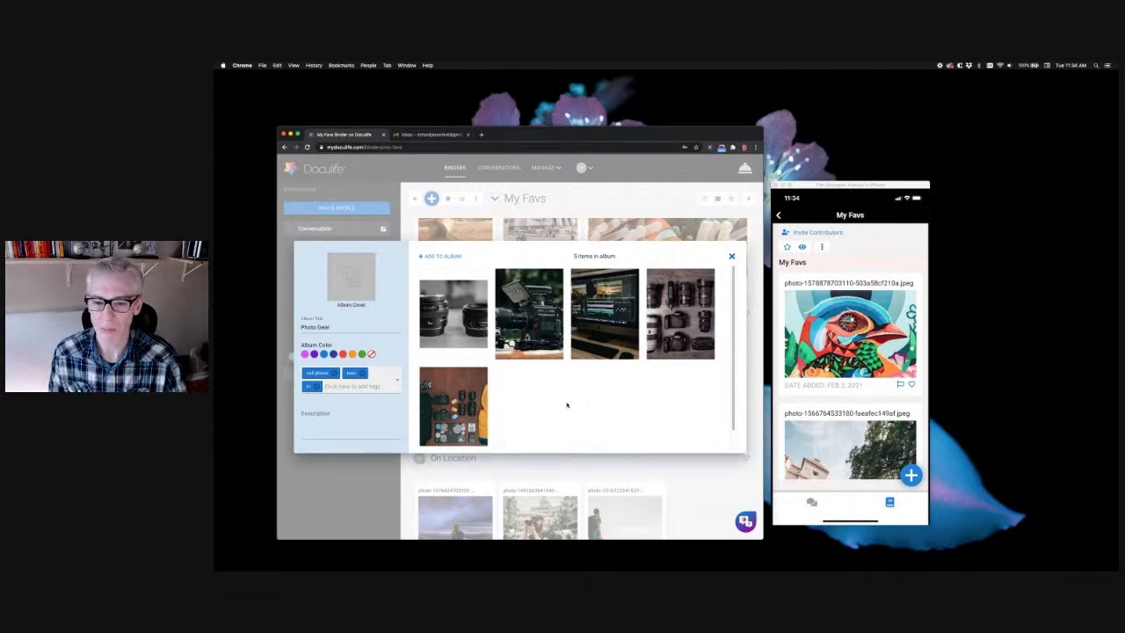
Remove the bam tag and set the album description to 'Here's all the photogear'
left_click(362, 375)
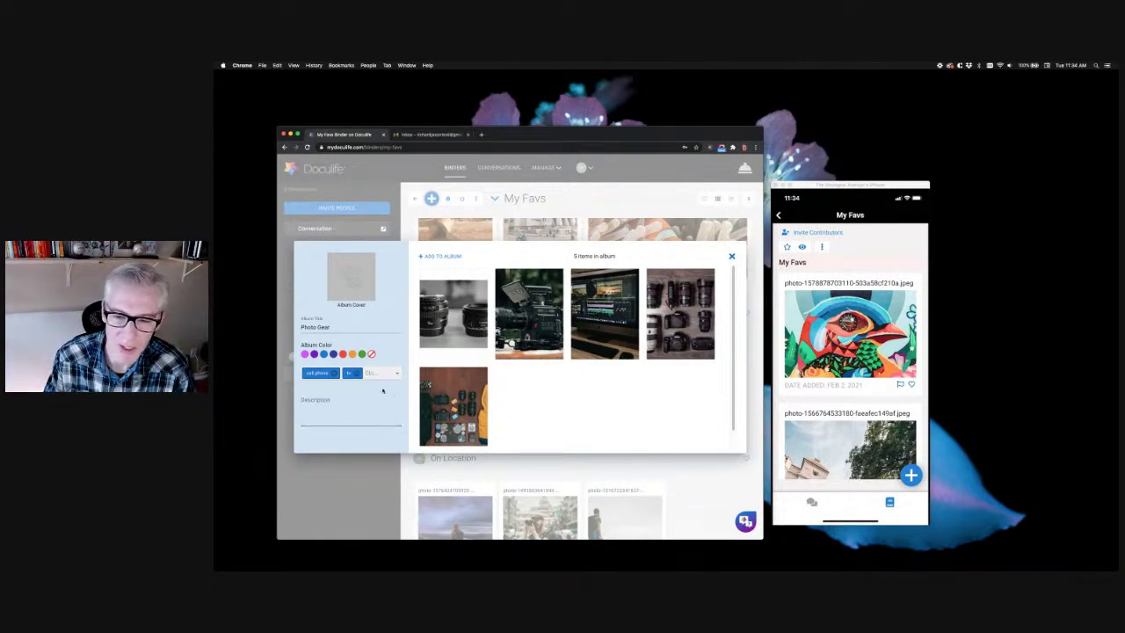
left_click(350, 408)
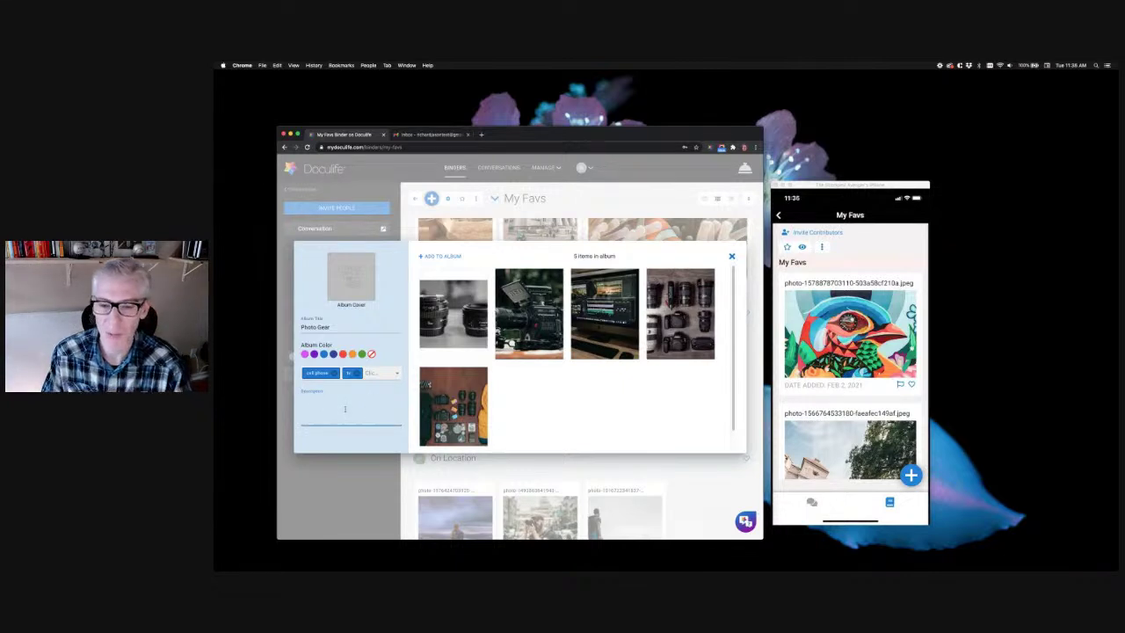
type("Here's all the photogear!")
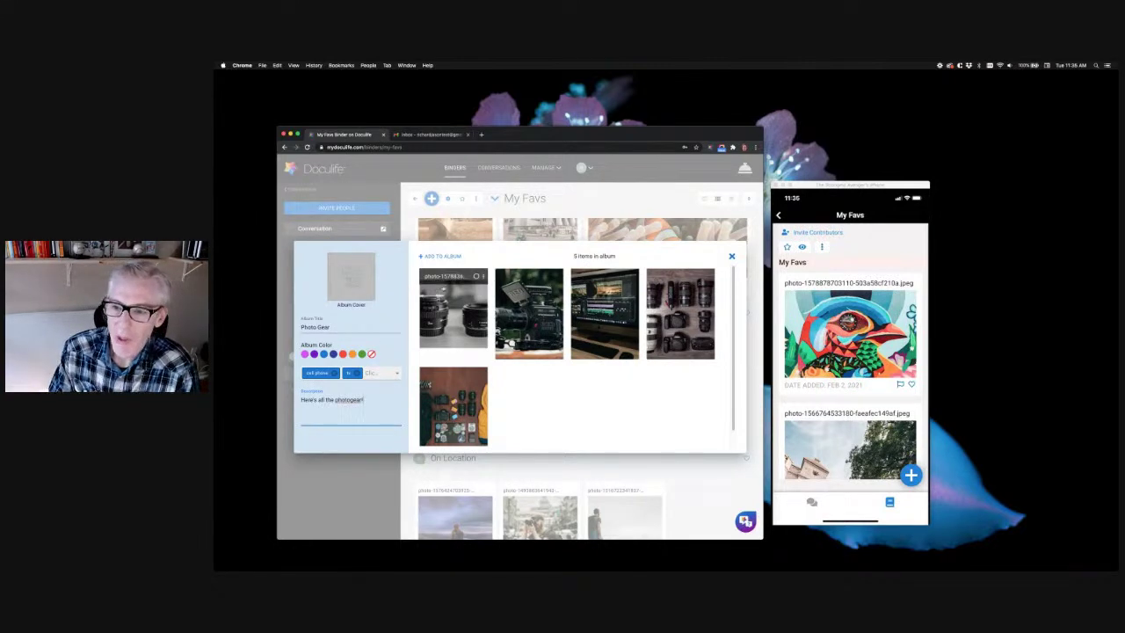
left_click(549, 407)
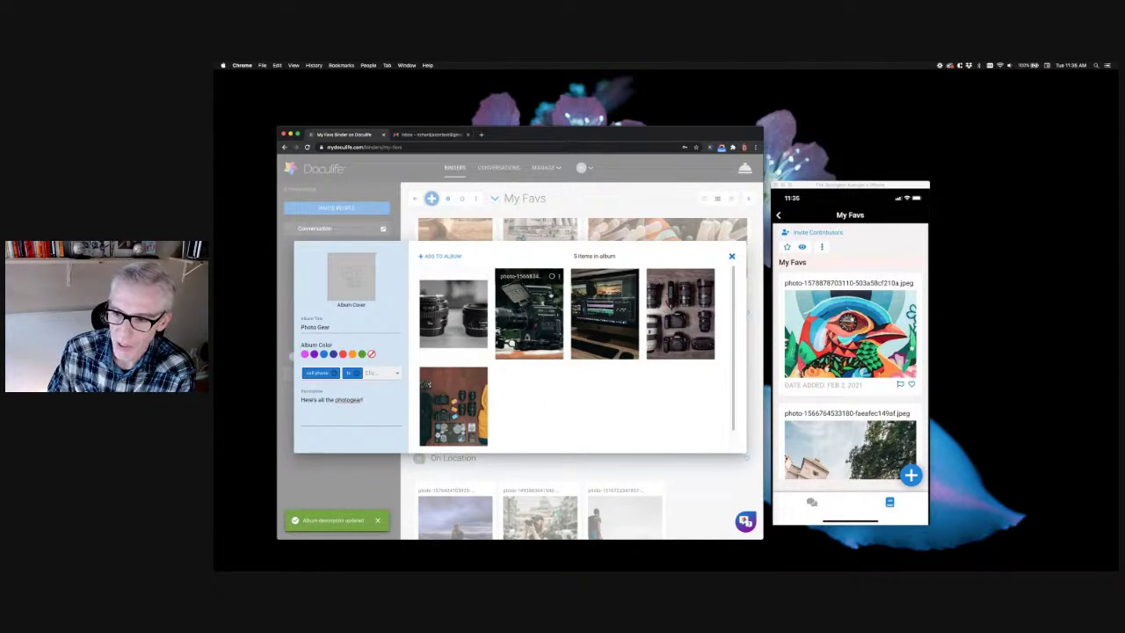
Make the camera photo the Photo Gear album's cover
left_click(558, 277)
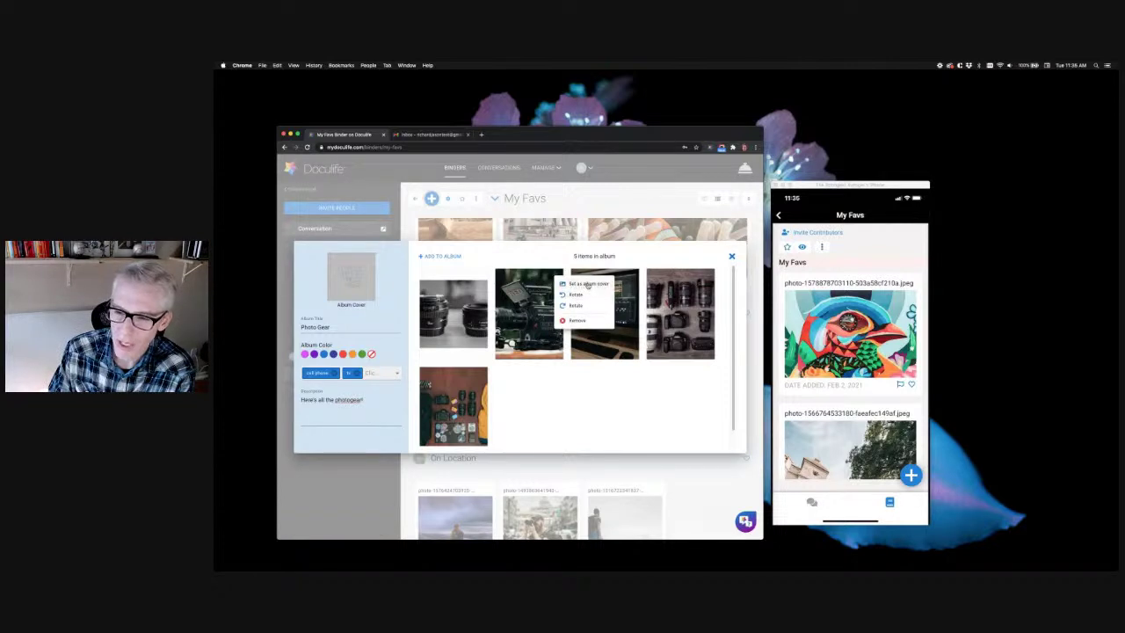
left_click(587, 285)
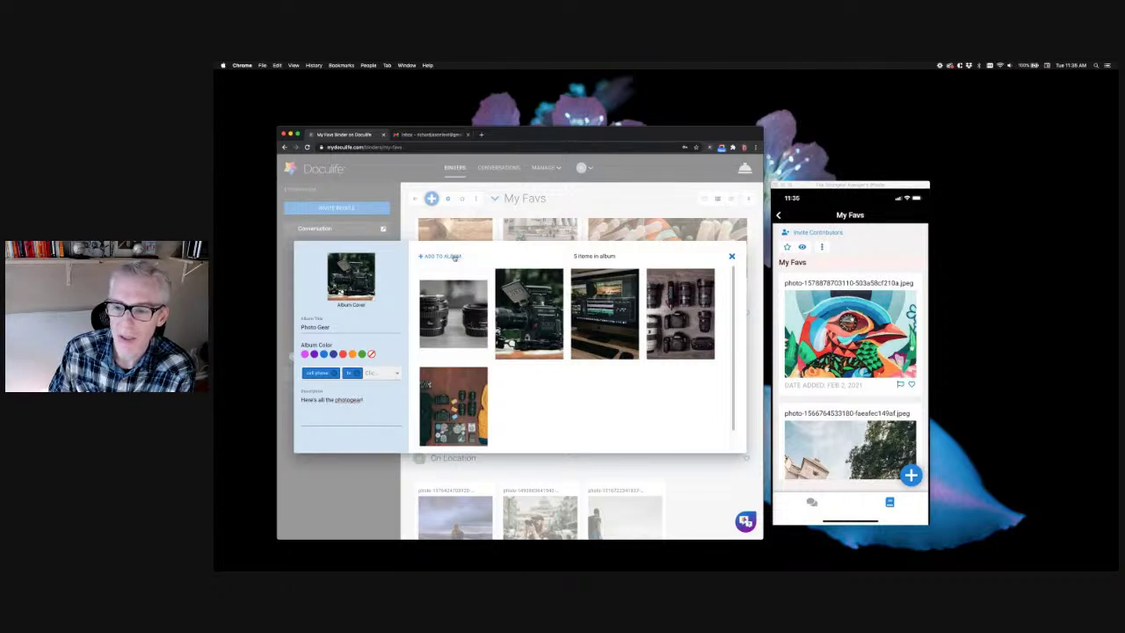
left_click(446, 255)
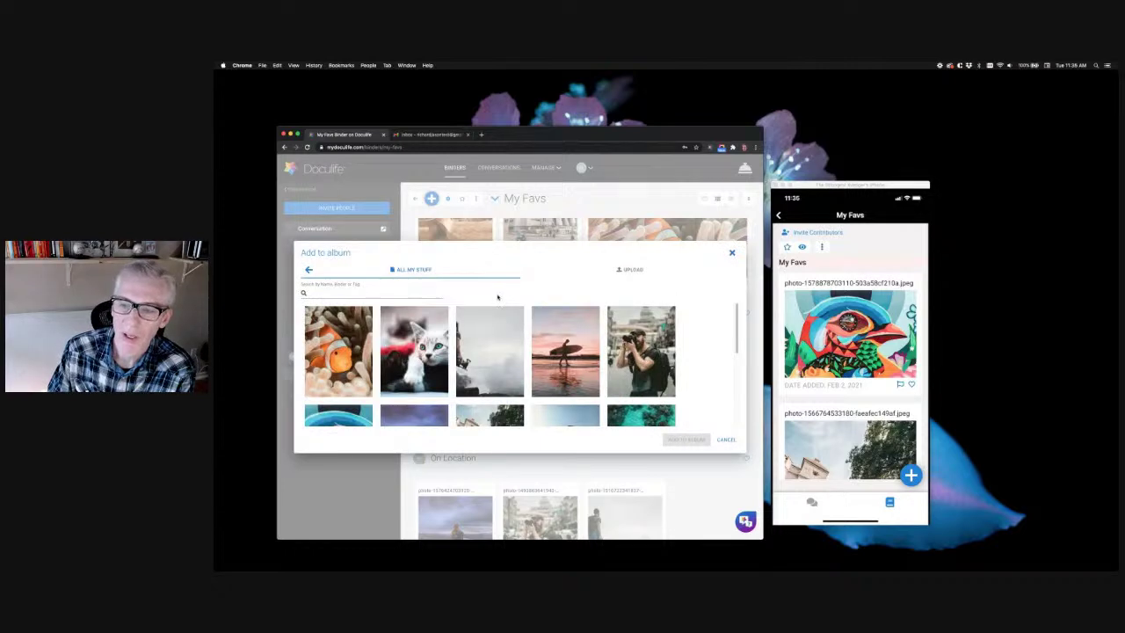
Add the misty cliff photo from All My Stuff to Photo Gear, bringing it to six items
scroll(576, 334, "down", 5)
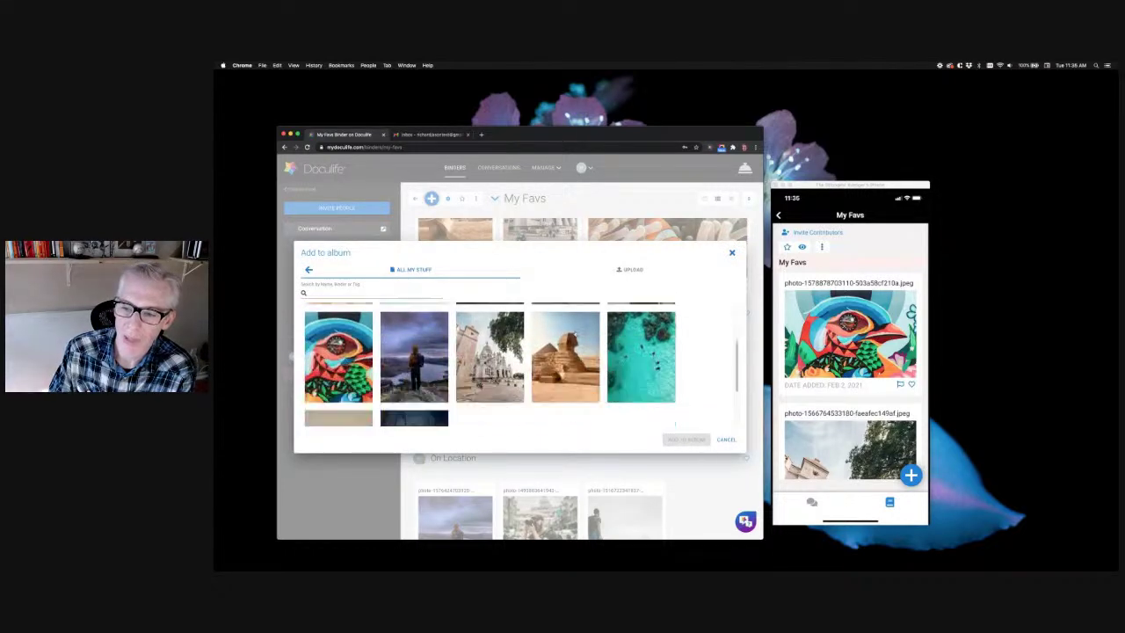
scroll(576, 329, "up", 5)
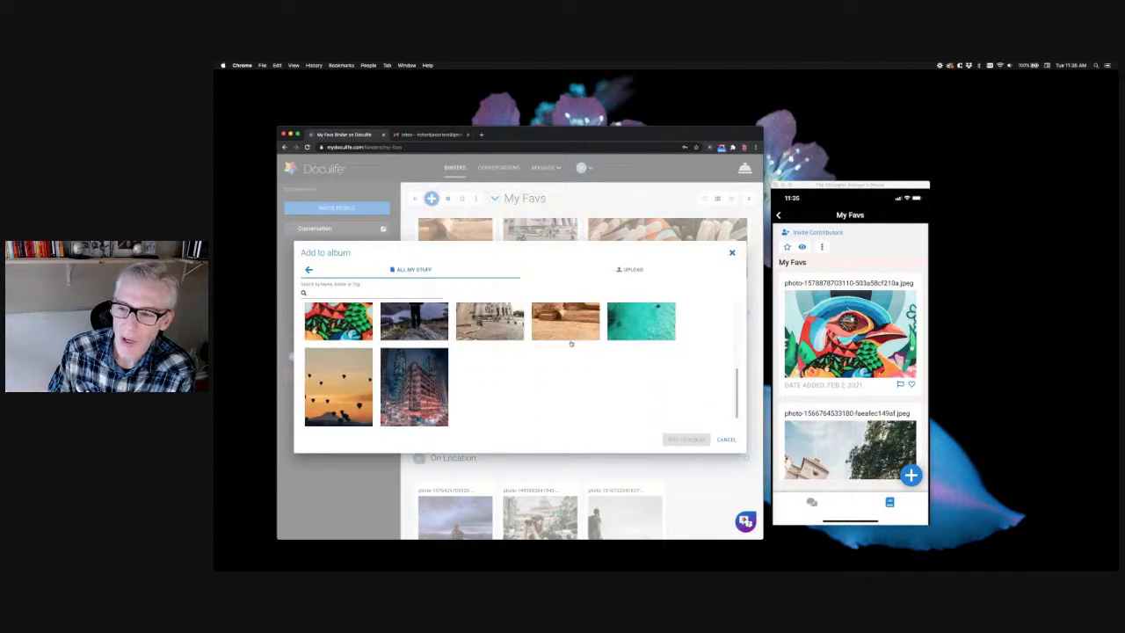
left_click(629, 269)
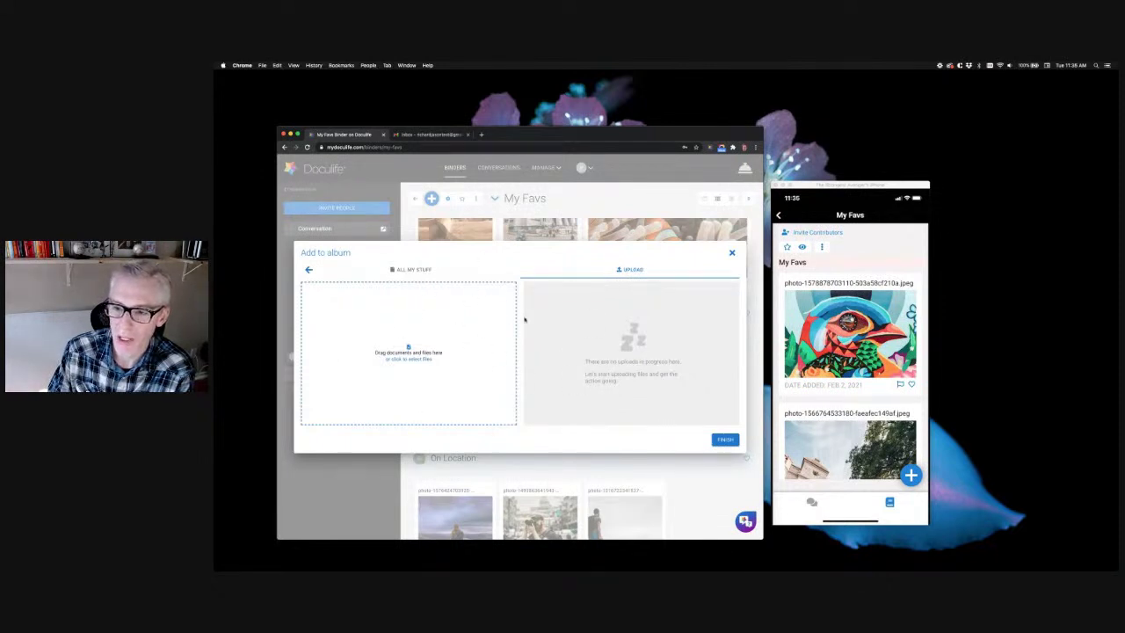
left_click(402, 273)
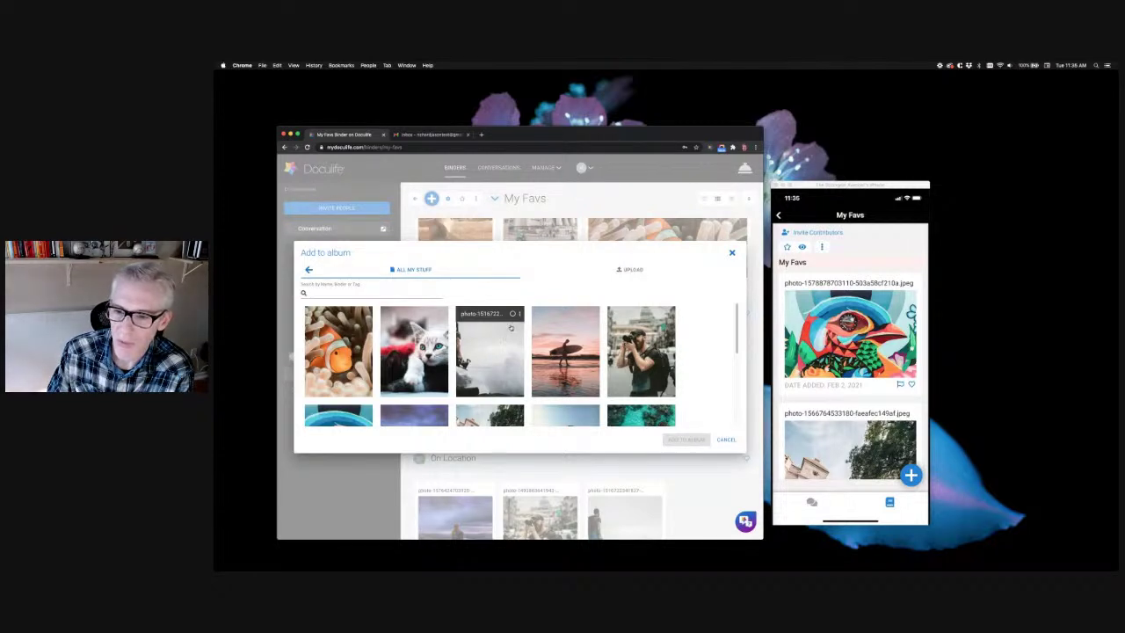
left_click(513, 315)
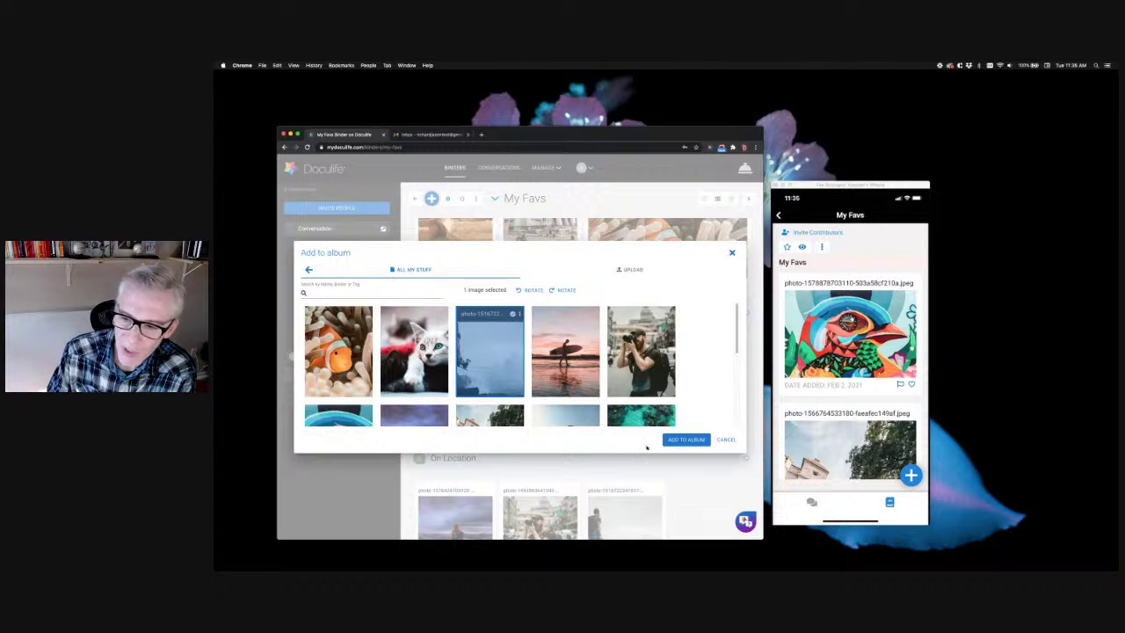
left_click(676, 441)
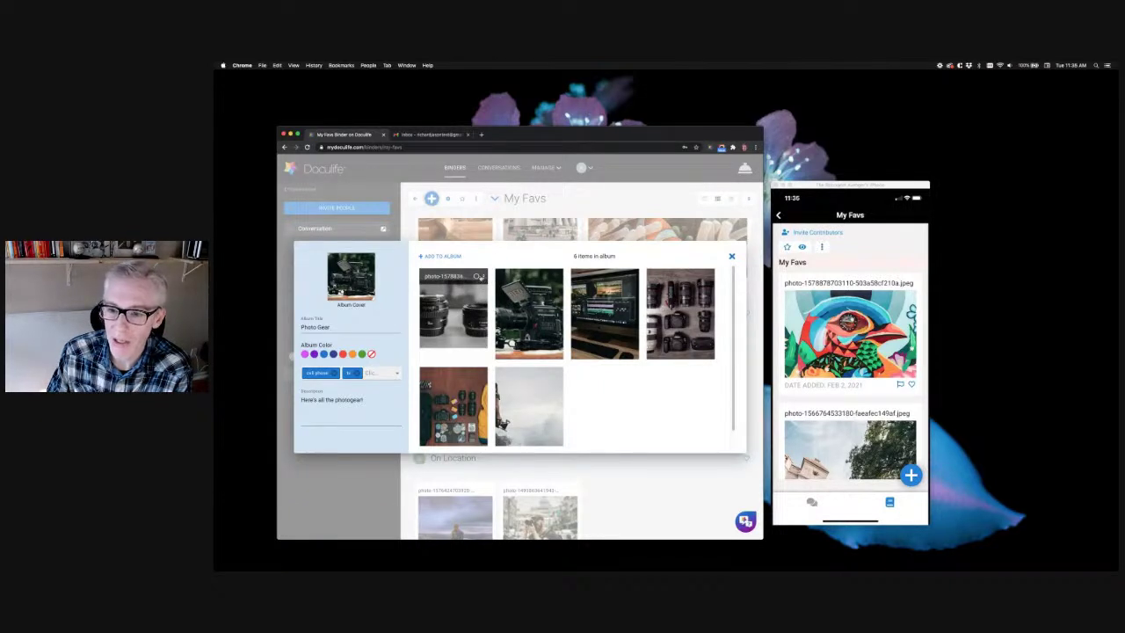
Try selecting and deselecting the lens and camera photos, then close the album editor
left_click(475, 276)
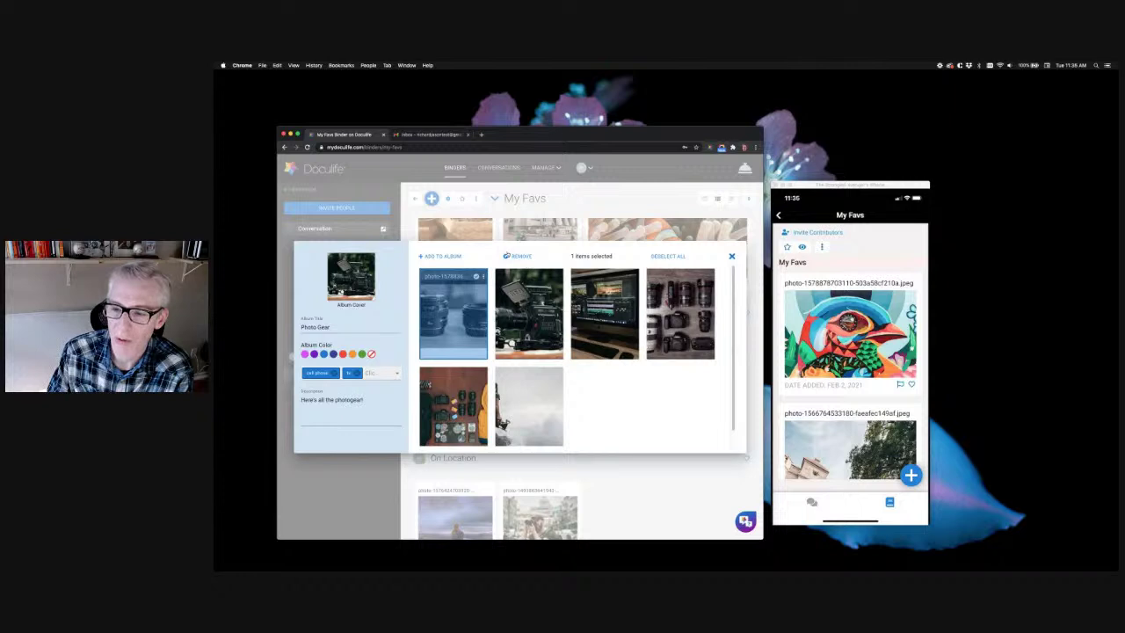
left_click(475, 276)
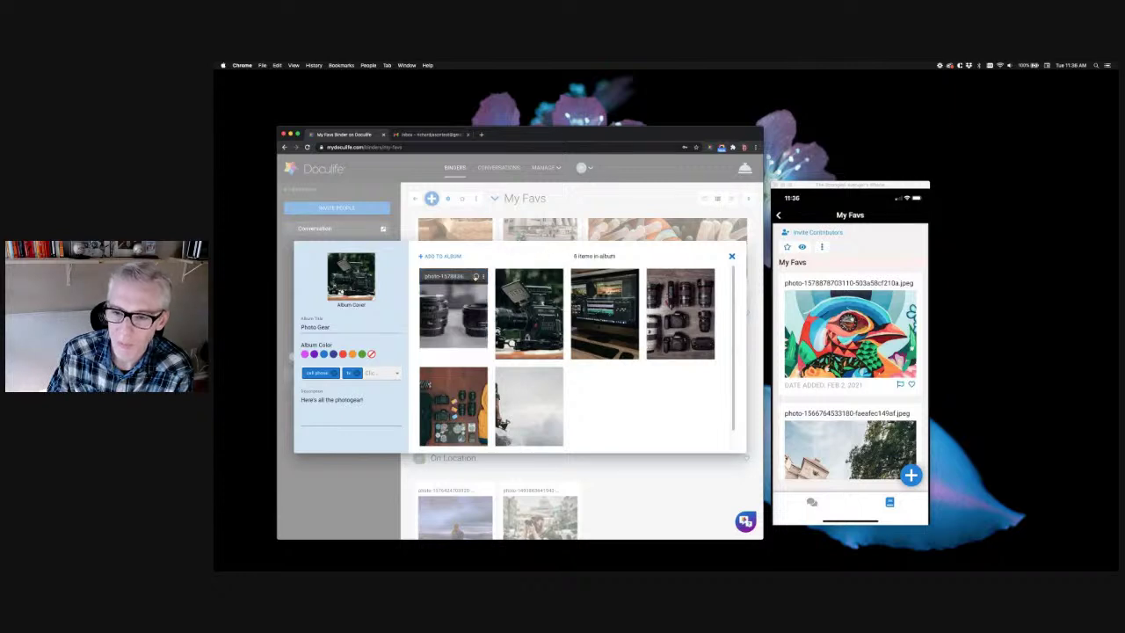
left_click(483, 276)
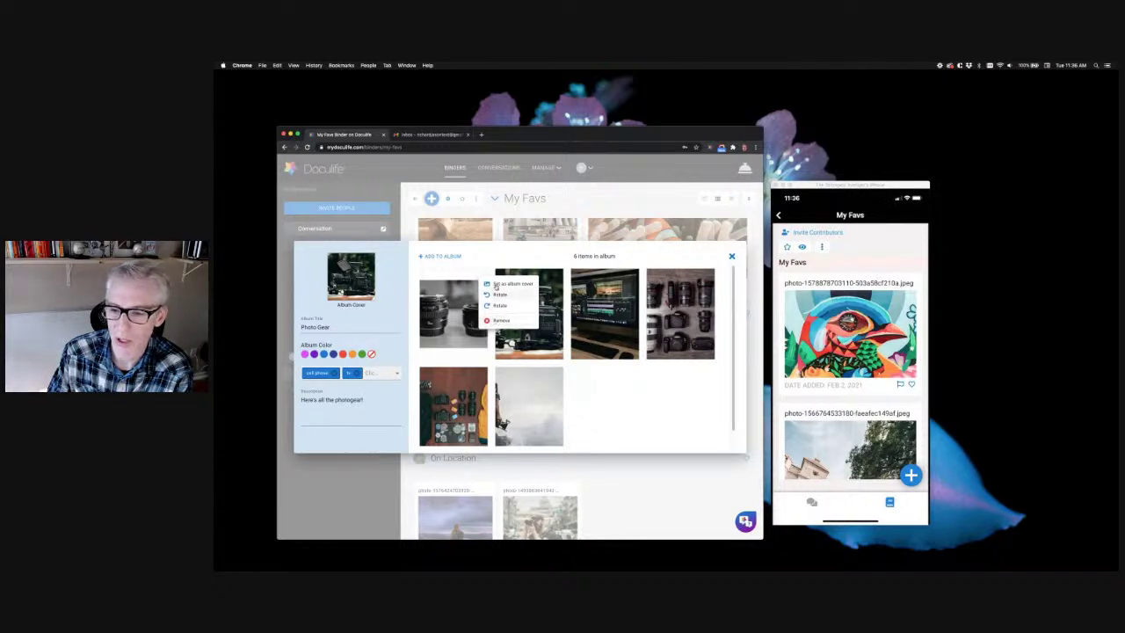
left_click(598, 395)
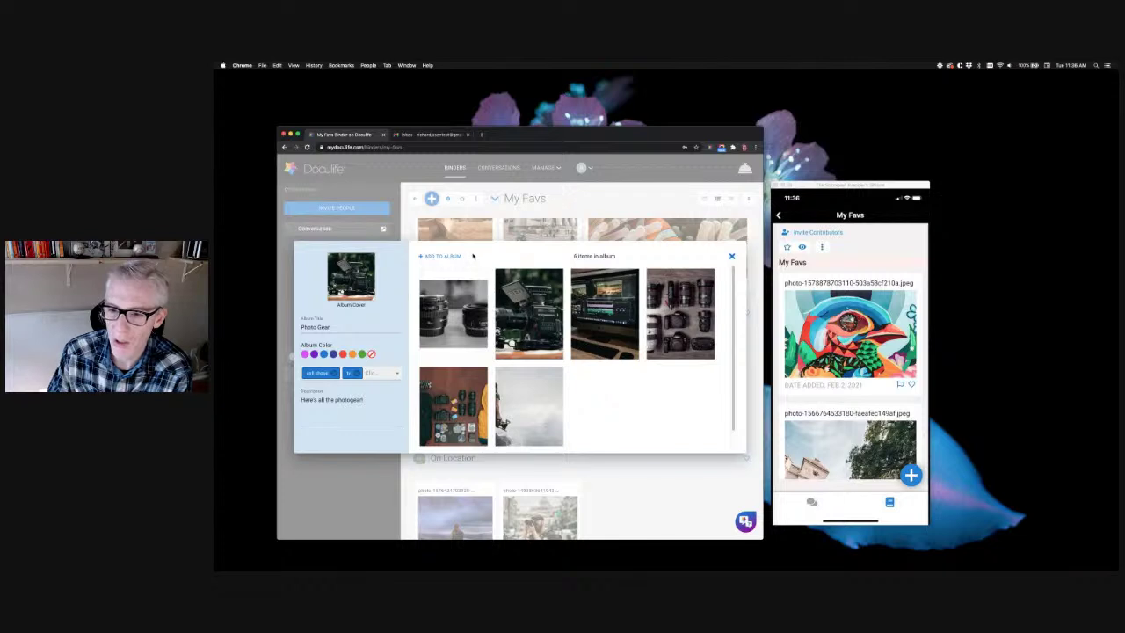
left_click(476, 276)
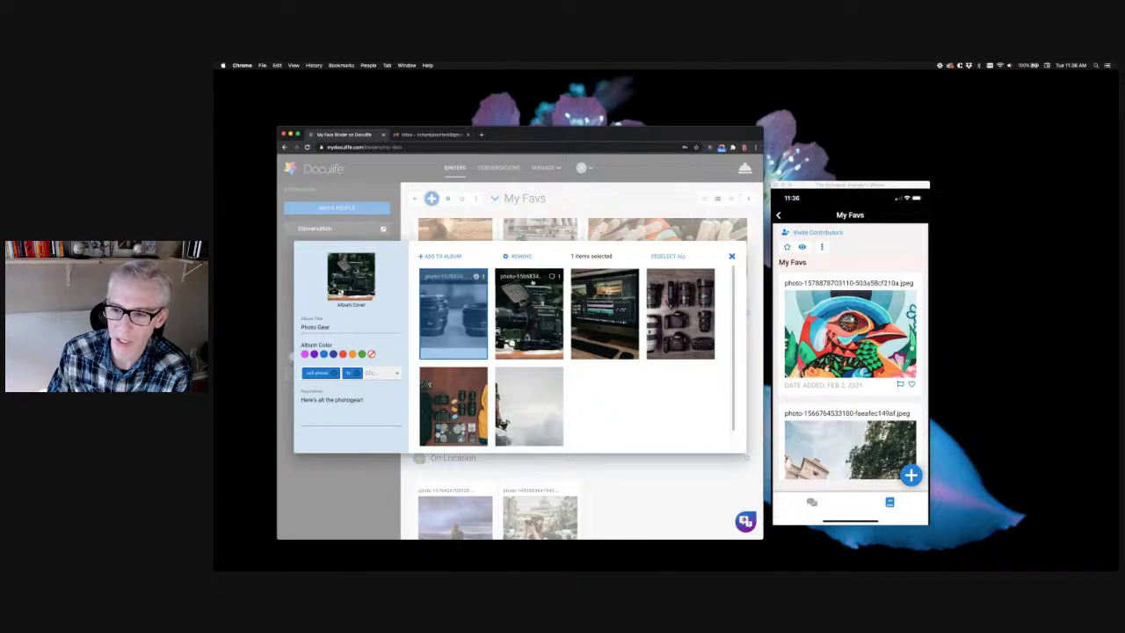
left_click(552, 276)
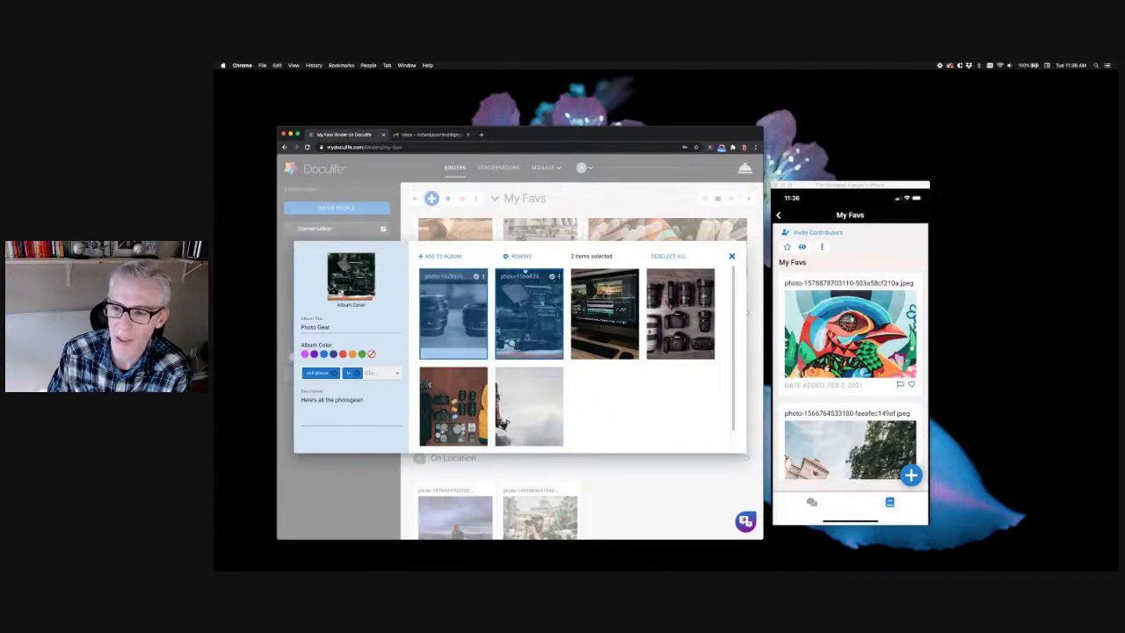
left_click(476, 276)
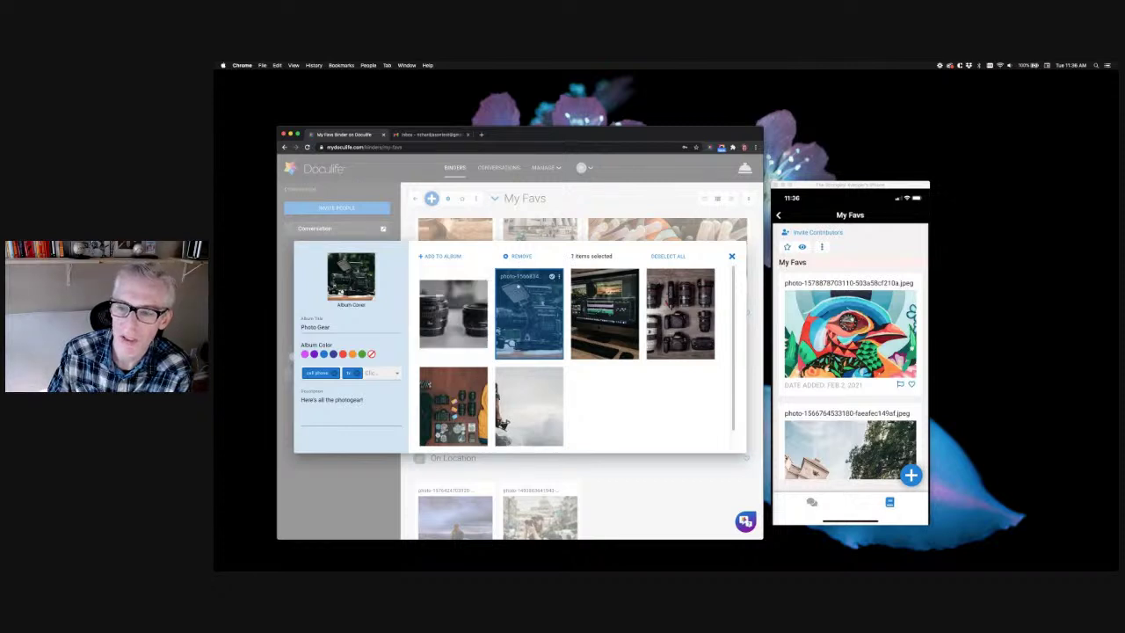
left_click(552, 277)
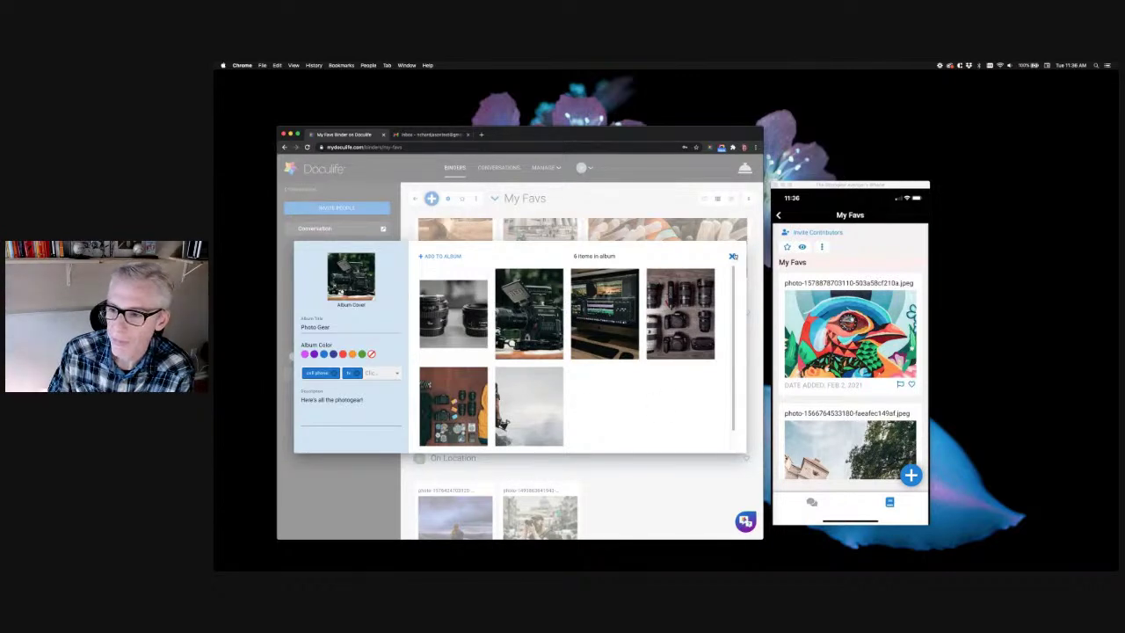
left_click(731, 256)
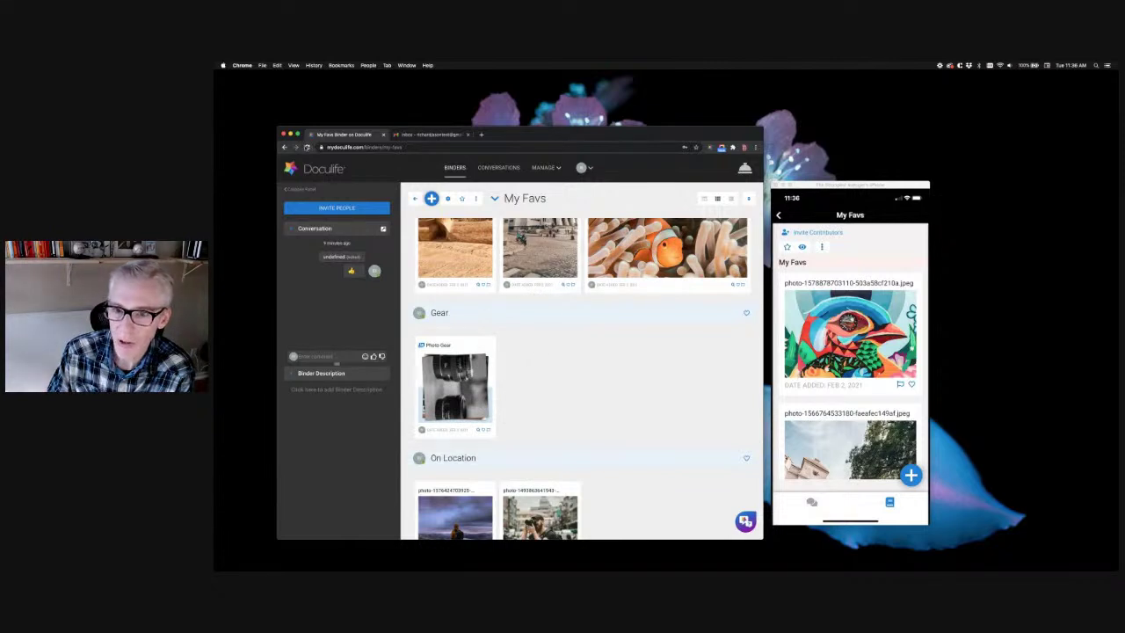
Reload My Favs, preview the Photo Gear album under Gear, then reopen it via Modify
key("super+r")
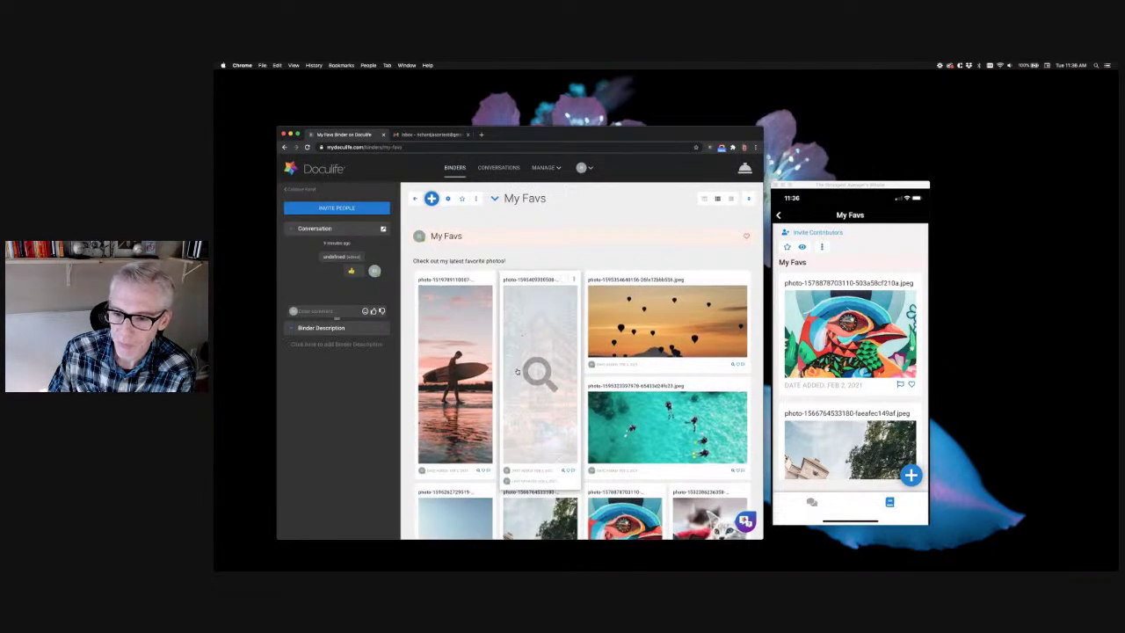
scroll(516, 370, "down", 5)
scroll(517, 370, "down", 2)
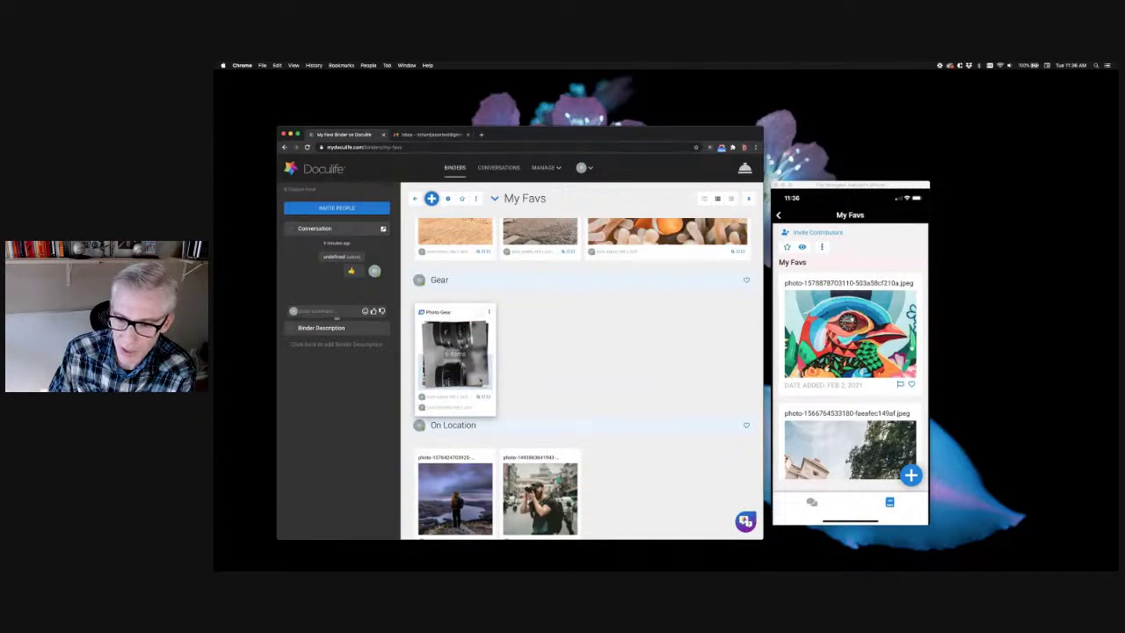
left_click(454, 352)
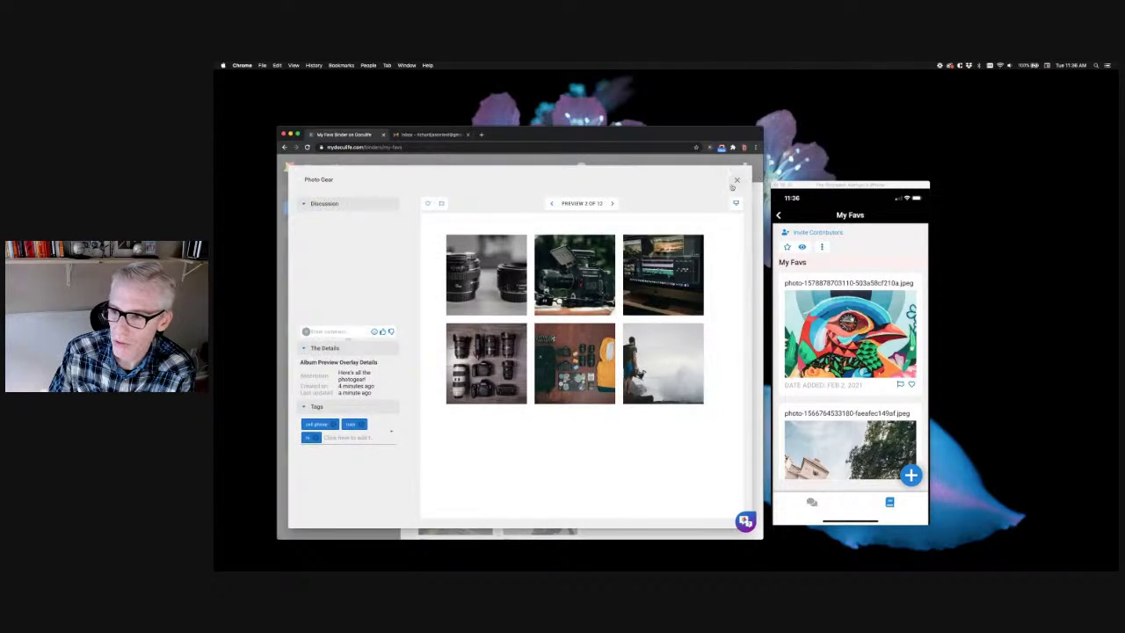
left_click(738, 180)
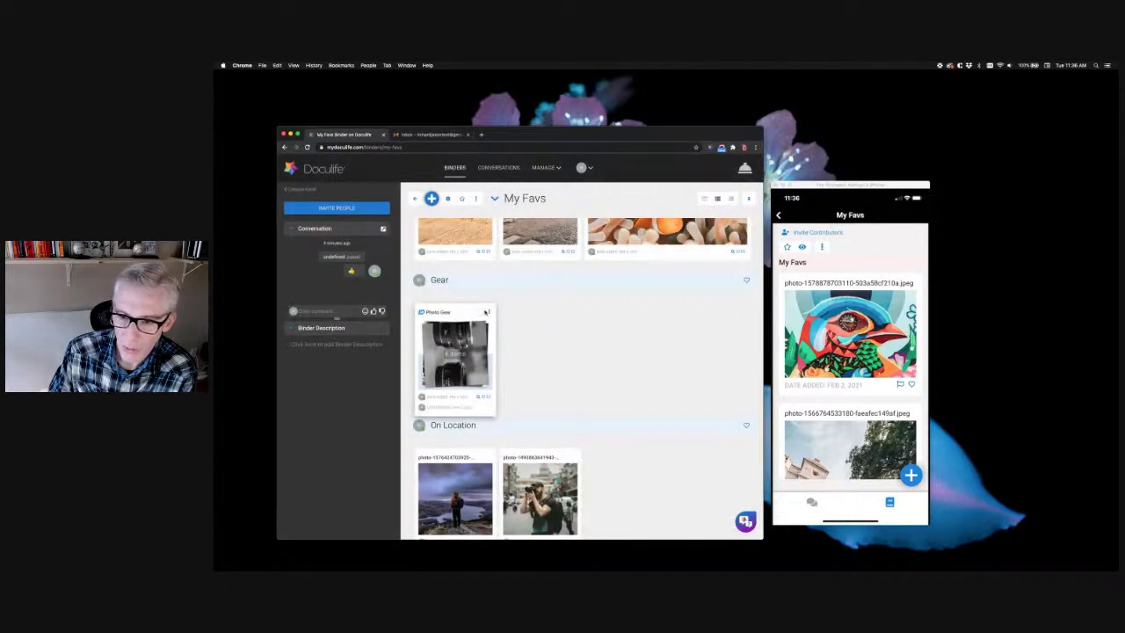
left_click(486, 312)
left_click(510, 312)
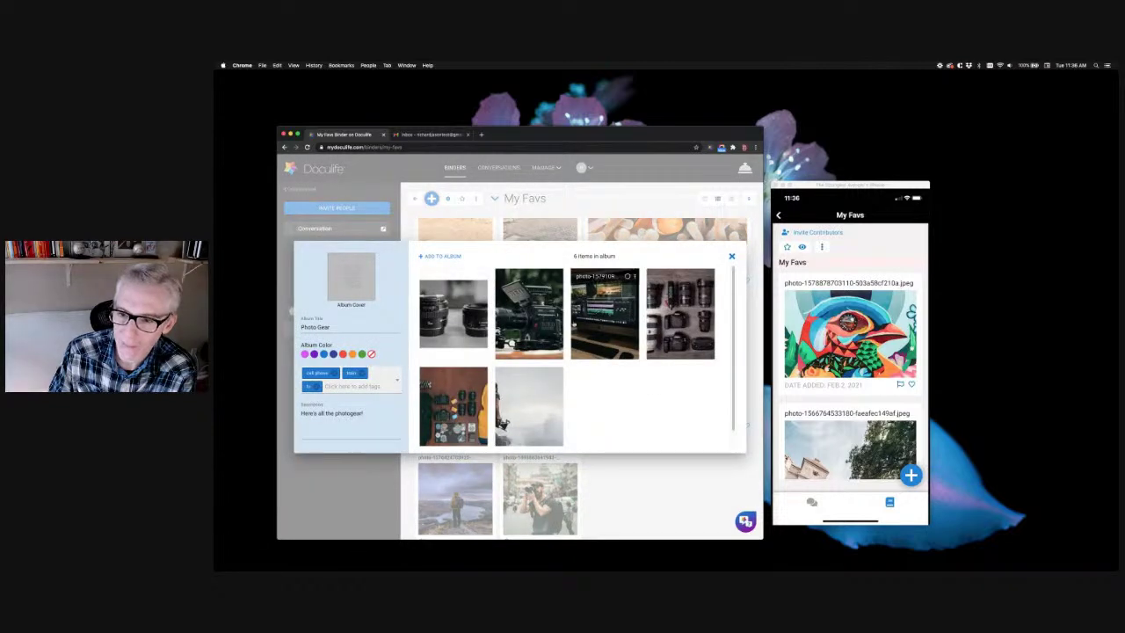
Set the camera photo as Photo Gear's cover again and close the album editor
left_click(560, 277)
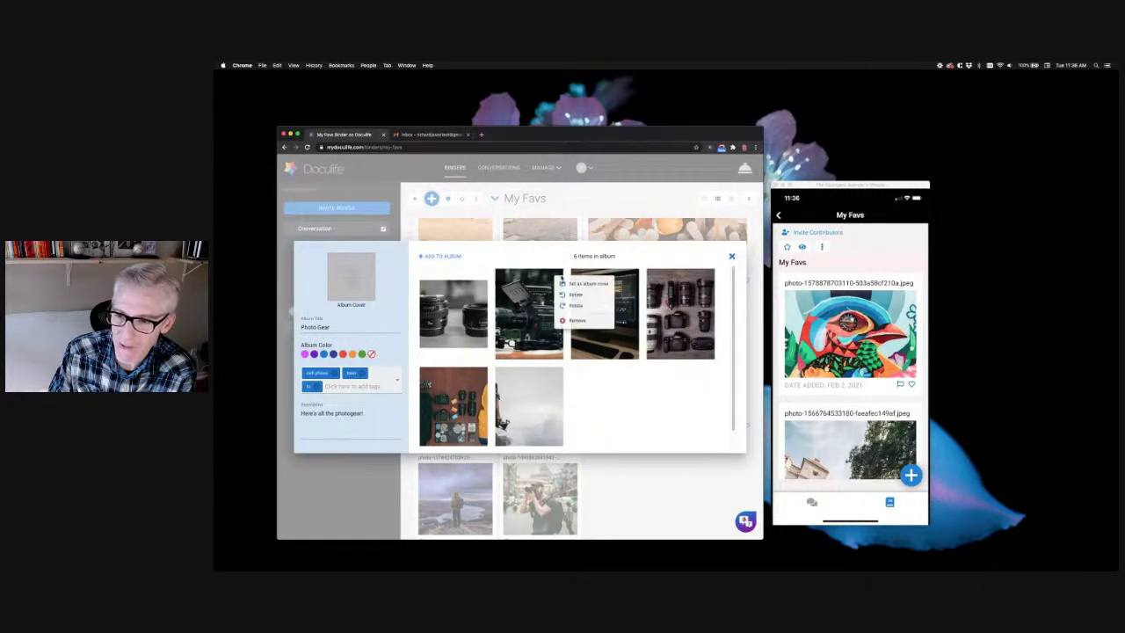
left_click(576, 284)
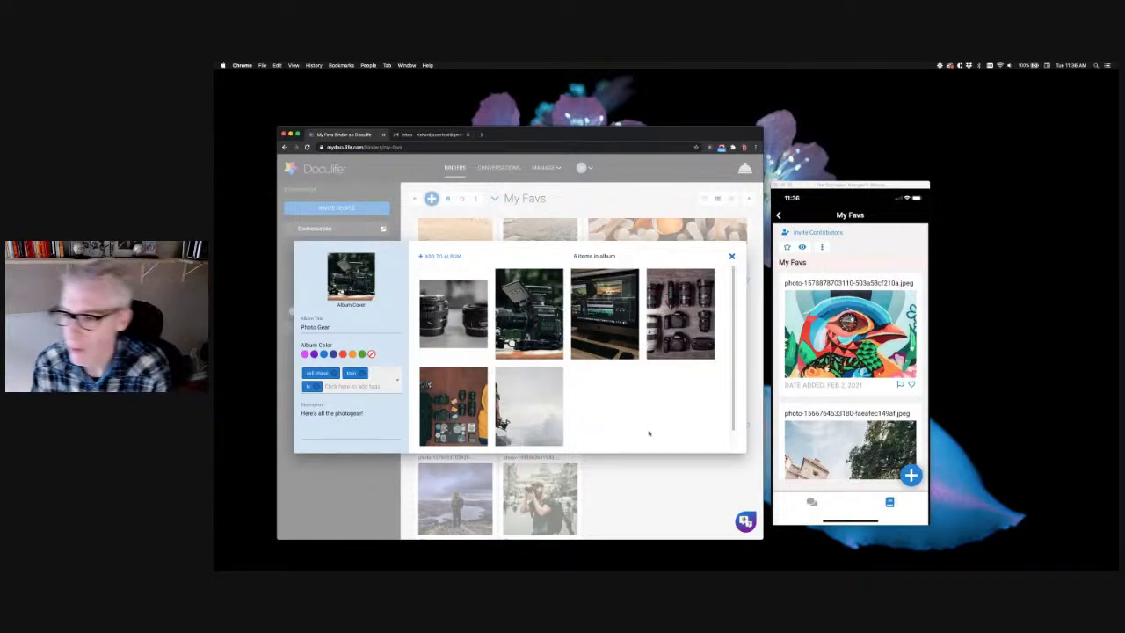
scroll(637, 399, "down", 1)
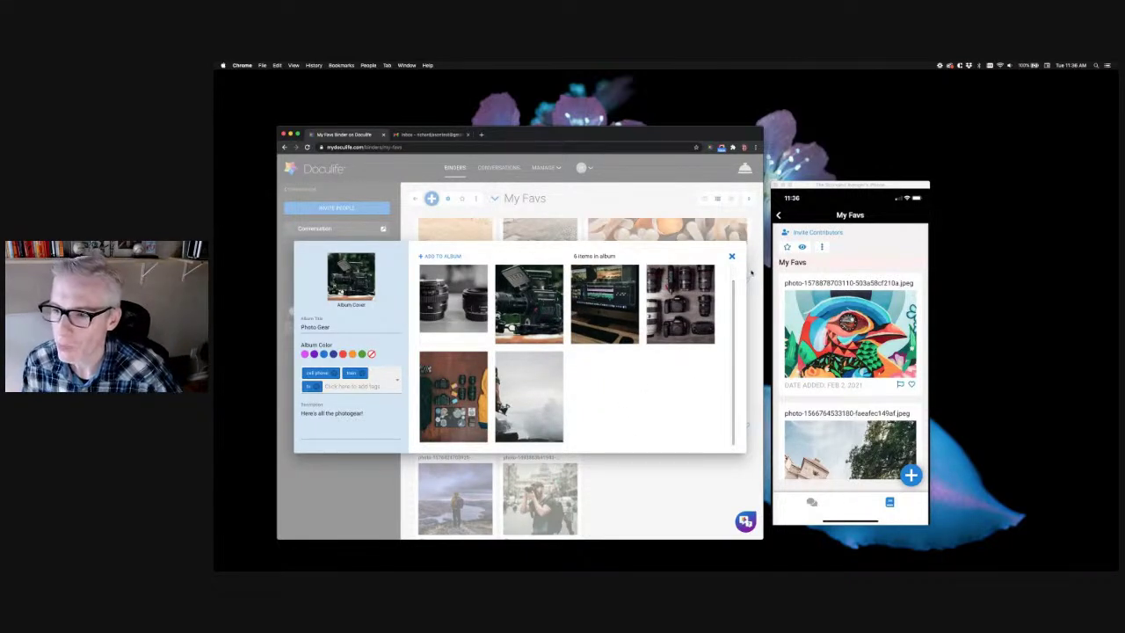
left_click(732, 257)
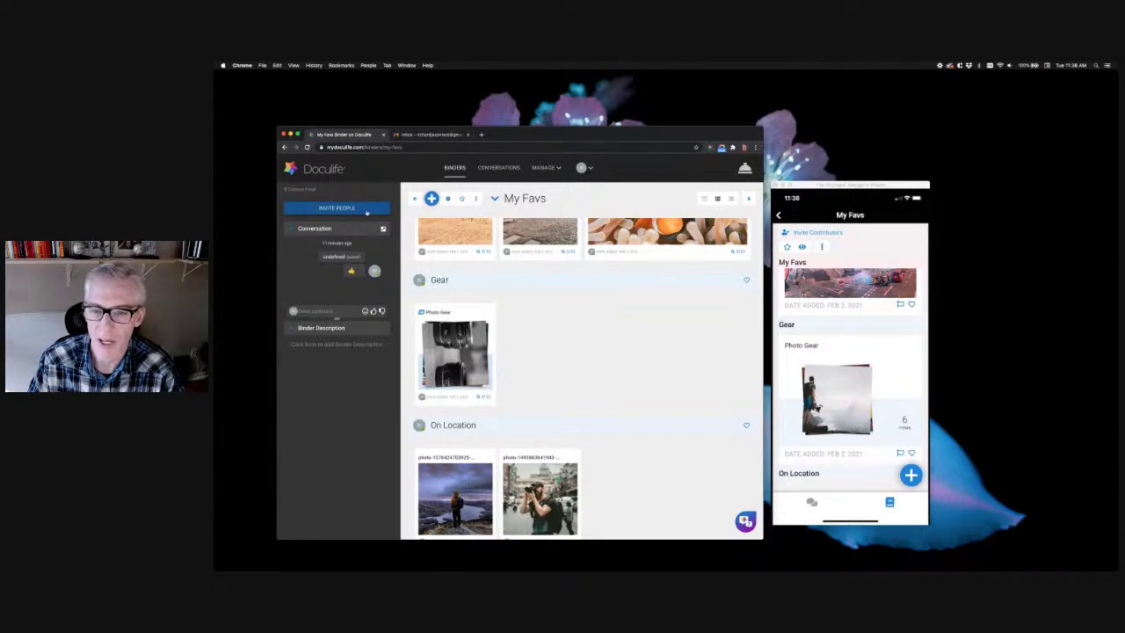
Open Invite Contributors for My Favs and add the invitee's e-mail address
left_click(367, 211)
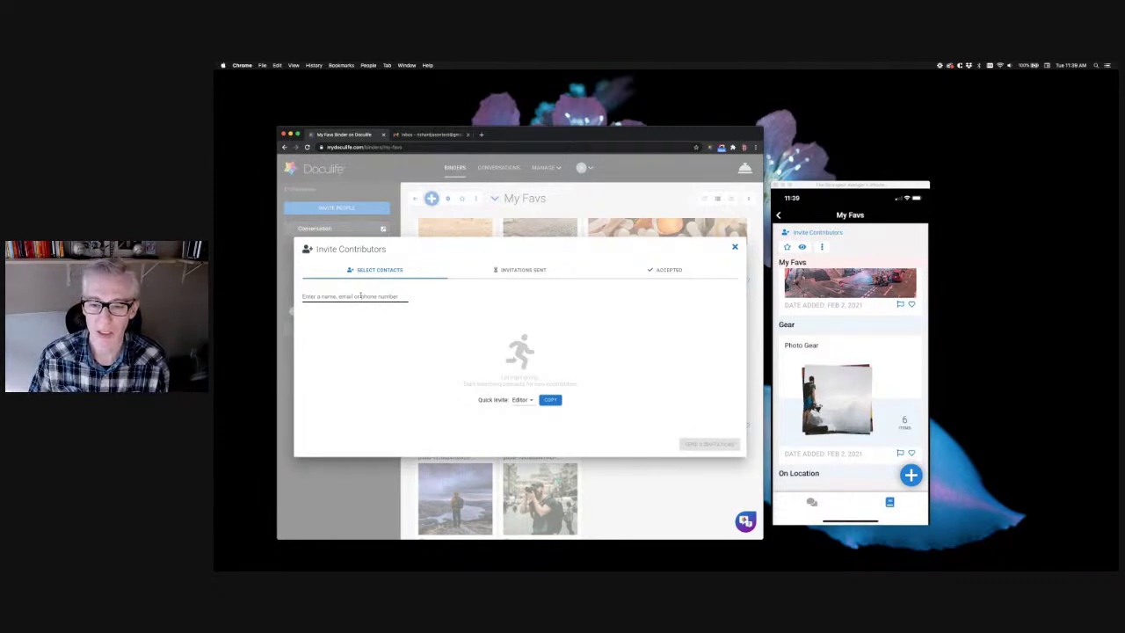
left_click(360, 296)
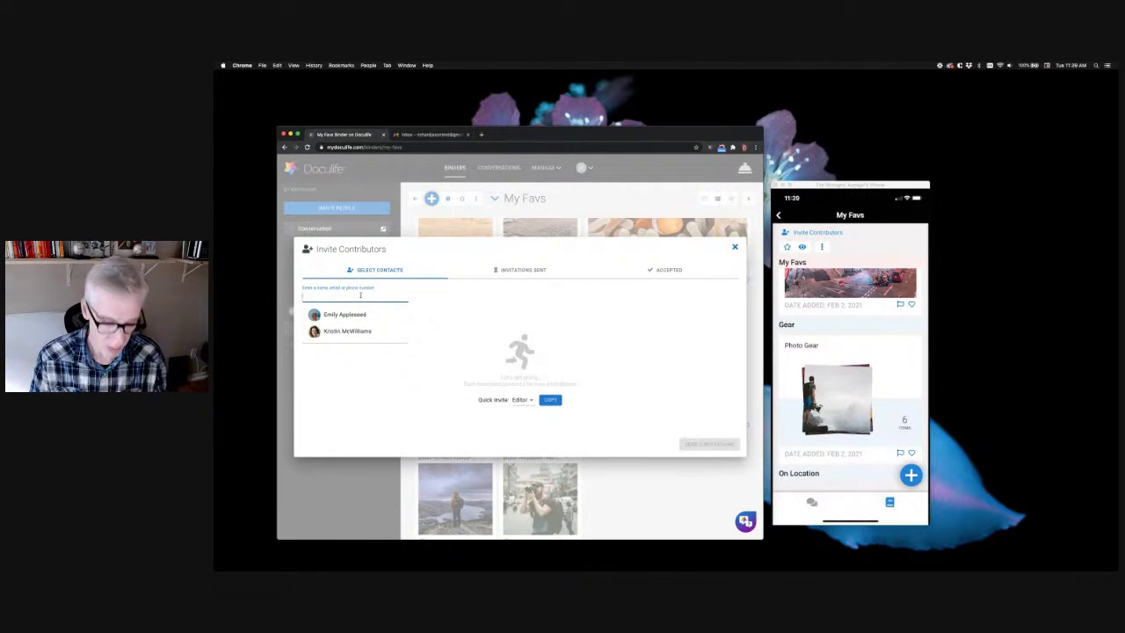
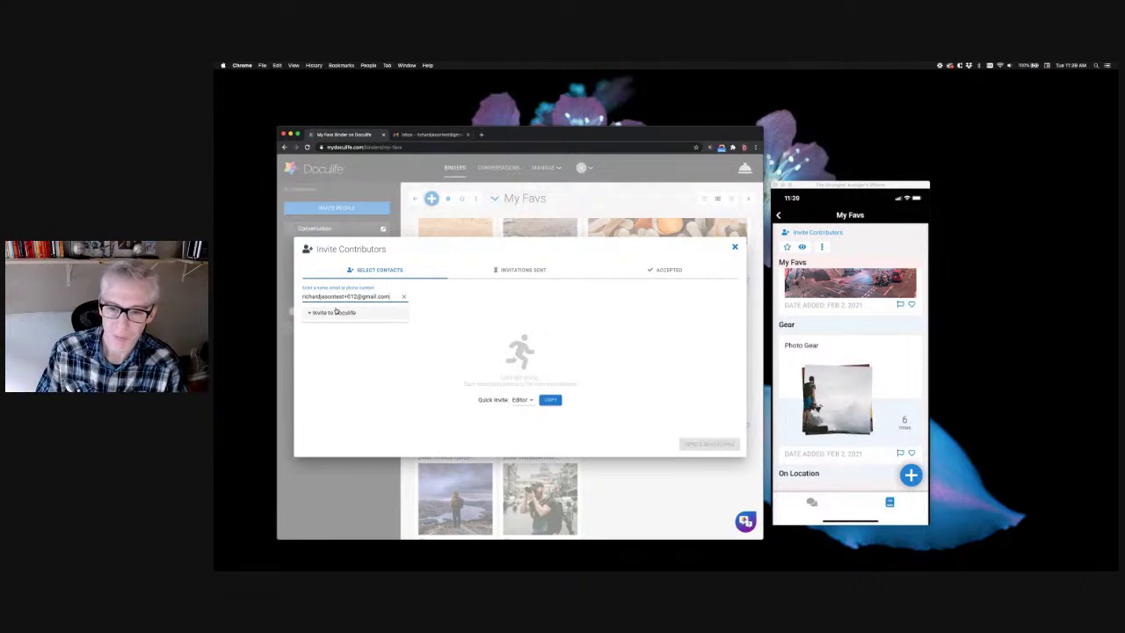
left_click(334, 312)
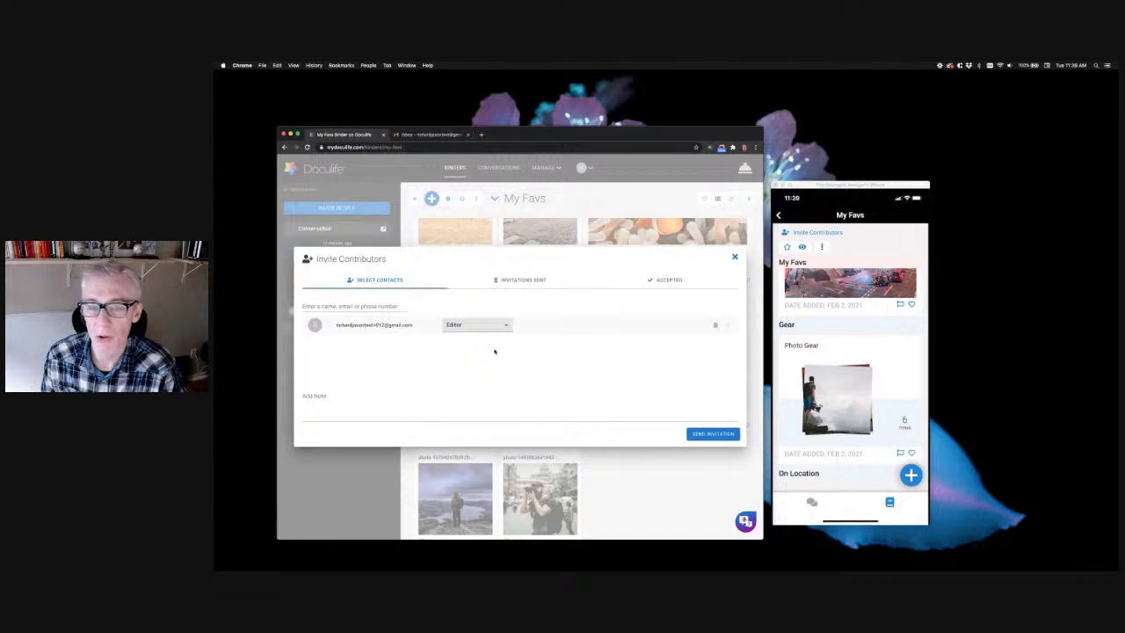
Keep the invitee as Editor, add the note 'Hey Check out my fav photos', and send
left_click(495, 324)
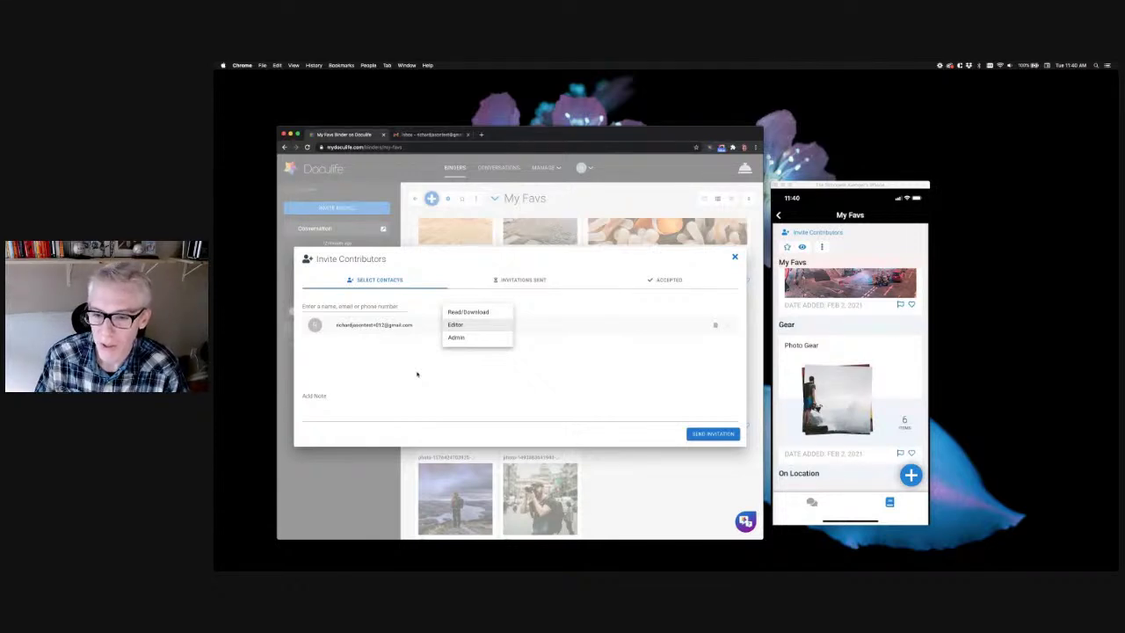
left_click(416, 373)
left_click(345, 406)
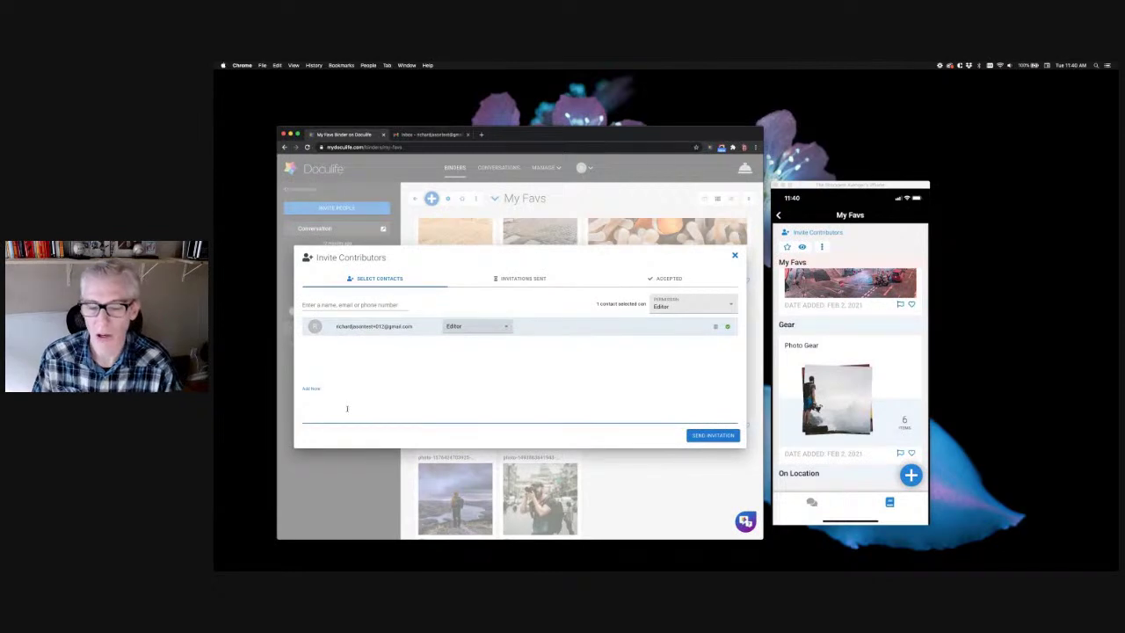
type("Hey Check out my fav photos!")
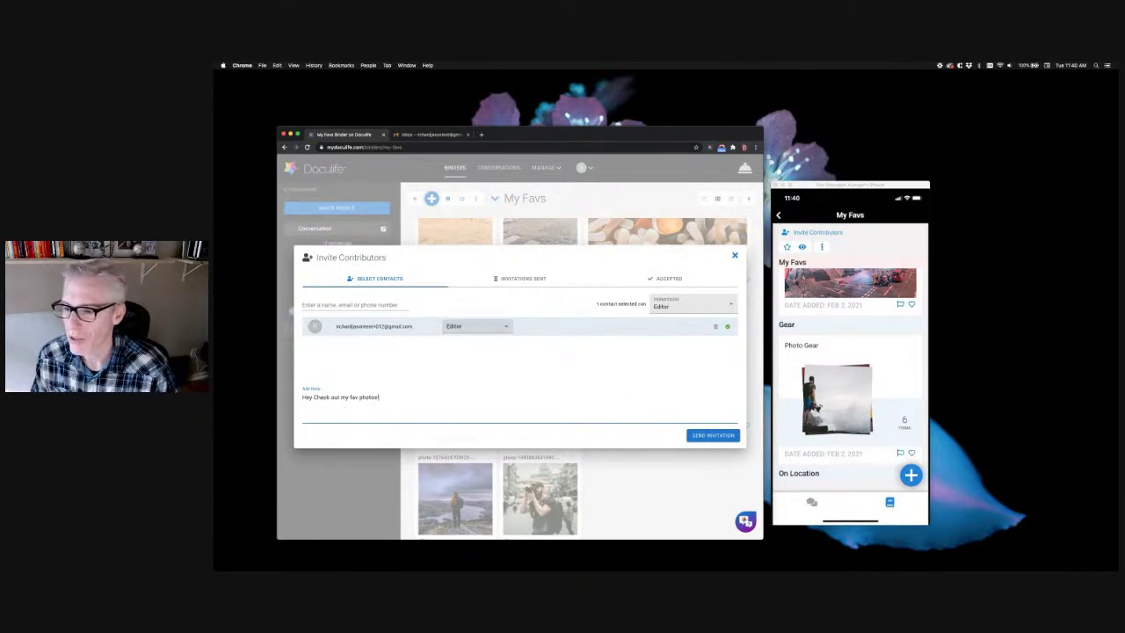
left_click(713, 435)
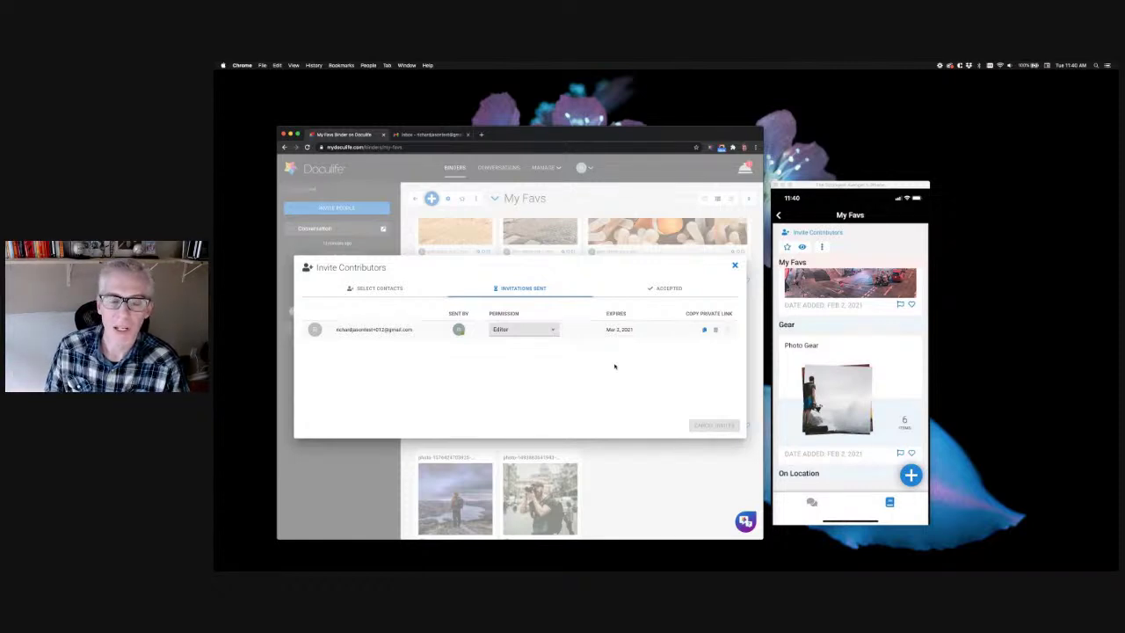
Copy the invitation's private link and view the Accepted contributors list
left_click(705, 330)
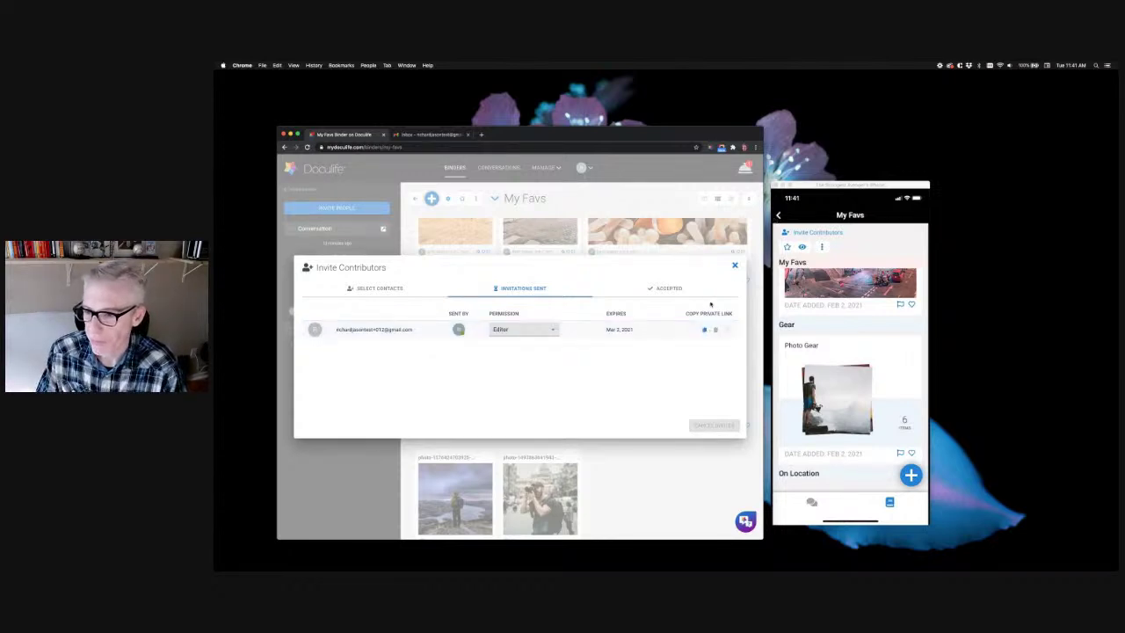
left_click(672, 289)
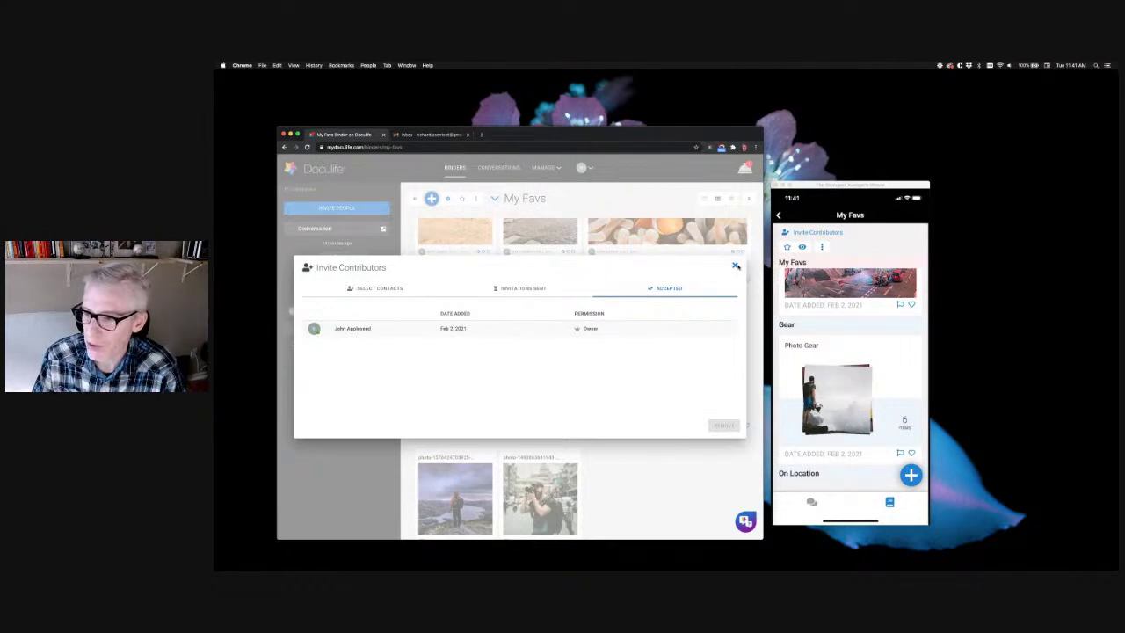
Close and reopen the contributors dialog on Select Contacts, then switch to the Gmail tab
left_click(737, 265)
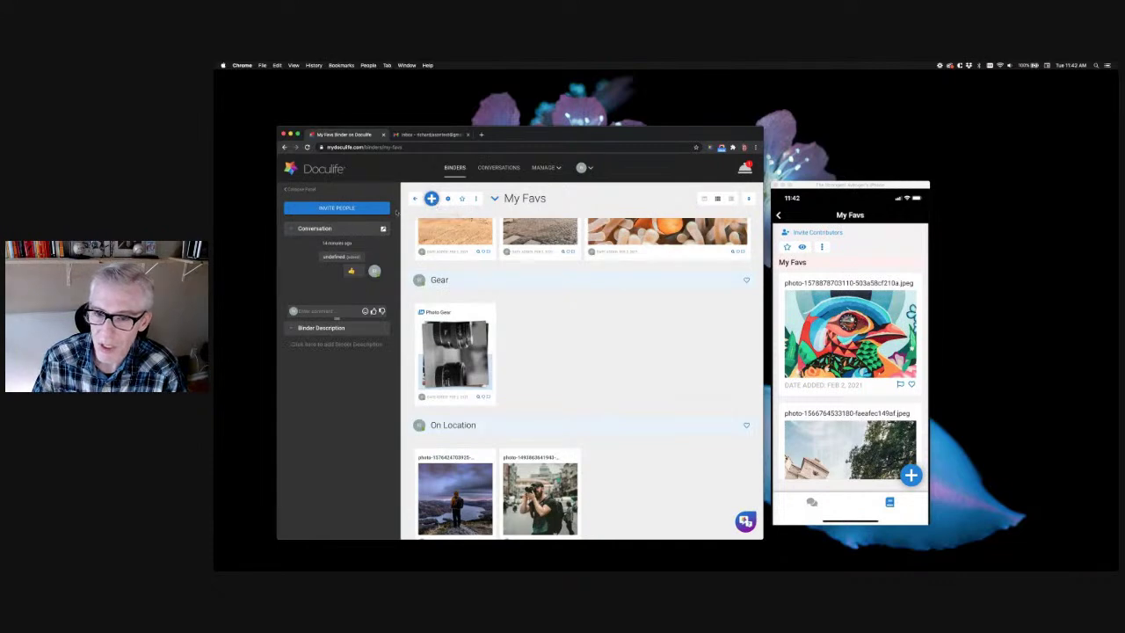
left_click(355, 209)
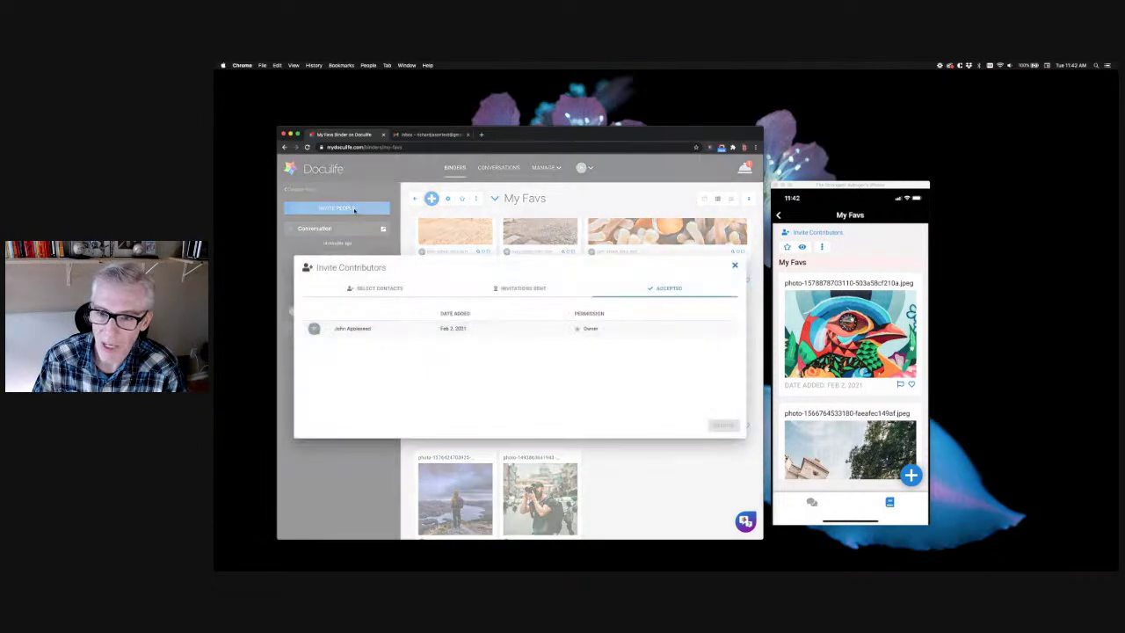
left_click(359, 290)
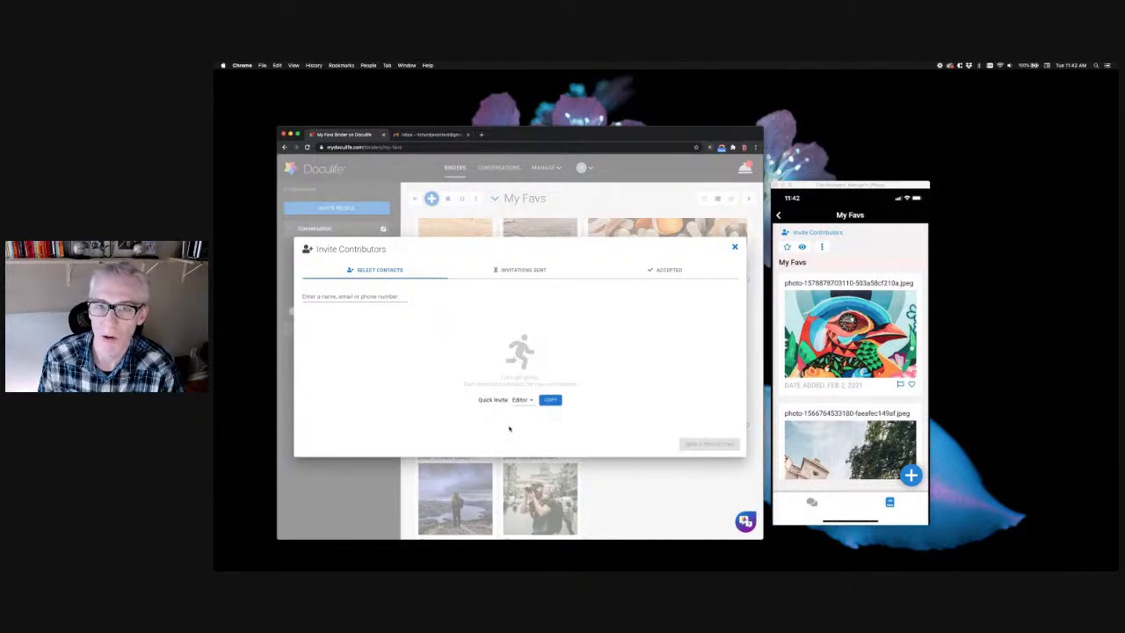
left_click(429, 134)
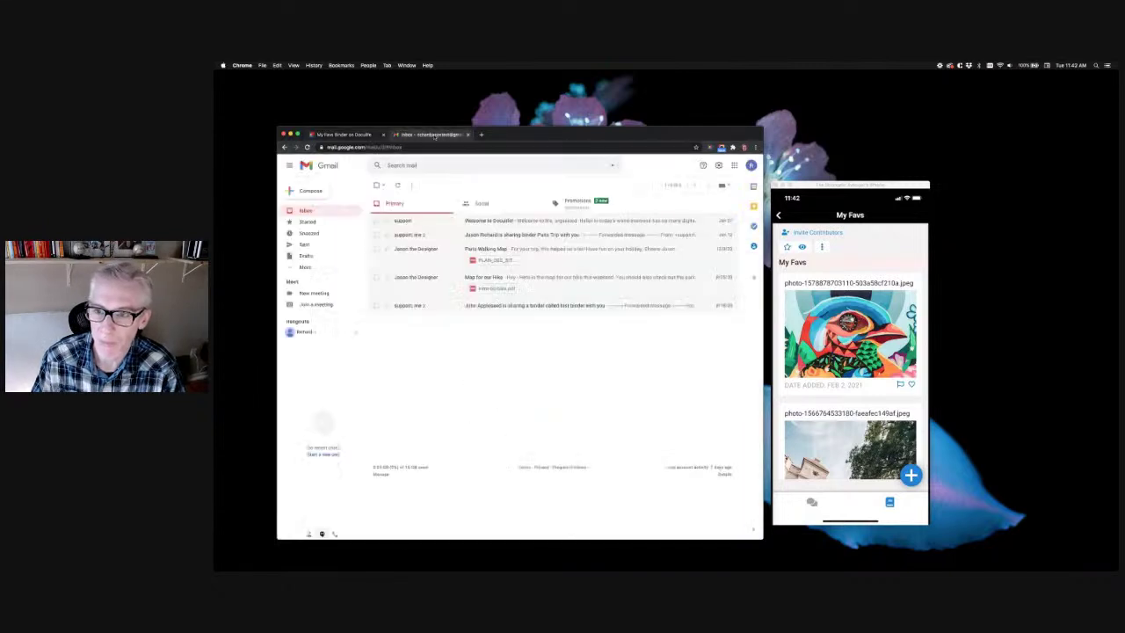
Read the Paris Trip binder invitation email in Gmail and return to the inbox
left_click(497, 236)
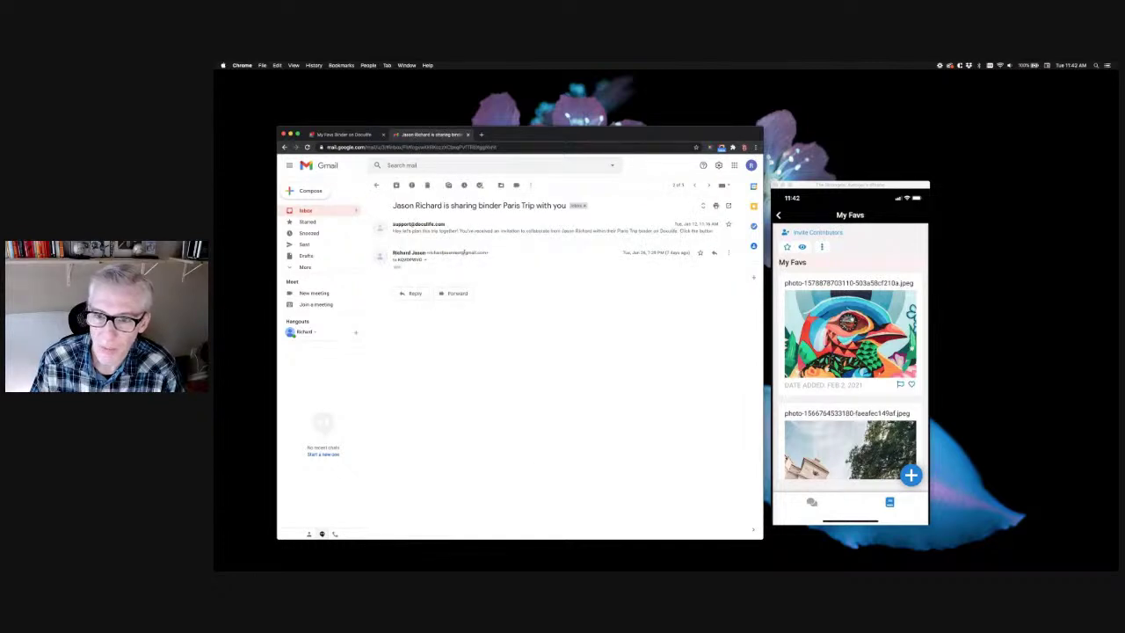
left_click(470, 231)
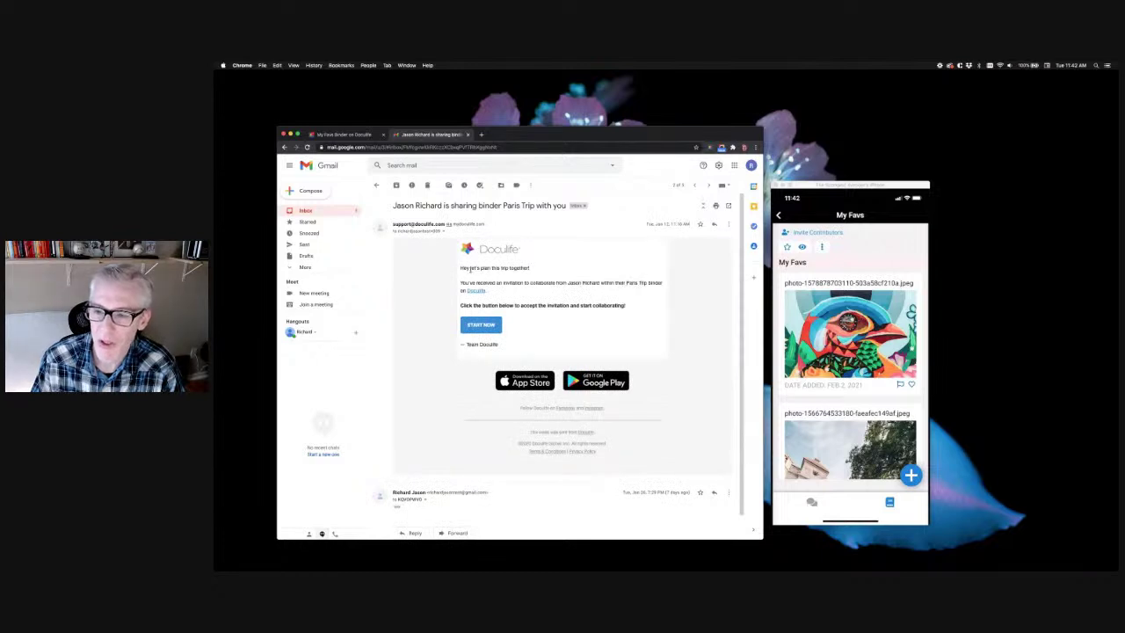
left_click_drag(460, 268, 531, 266)
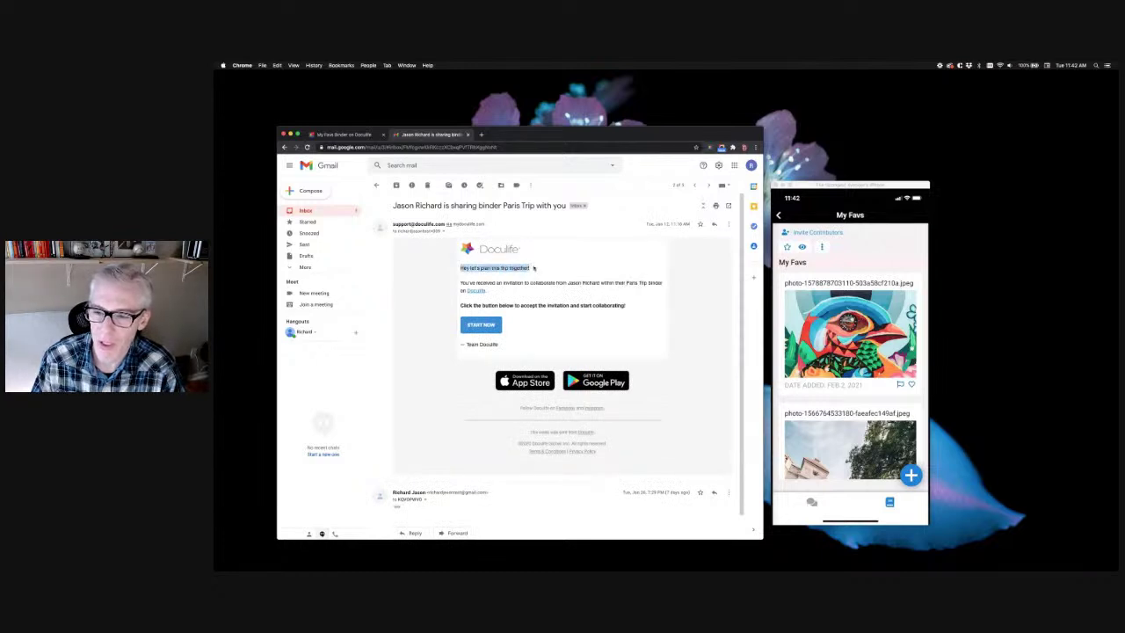
left_click(514, 268)
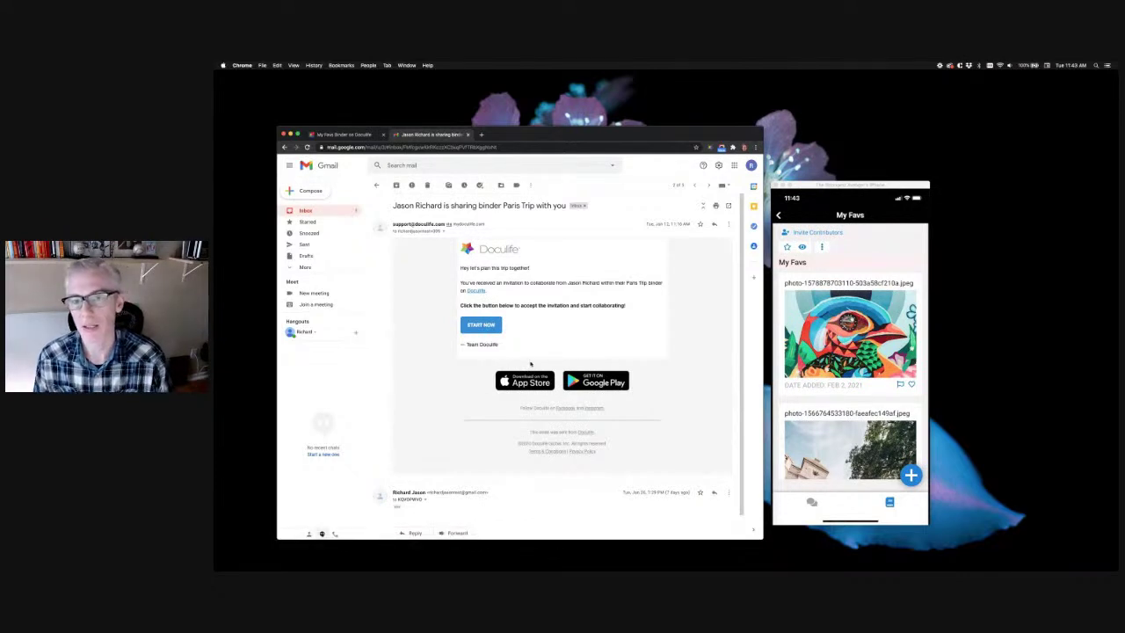
left_click(305, 211)
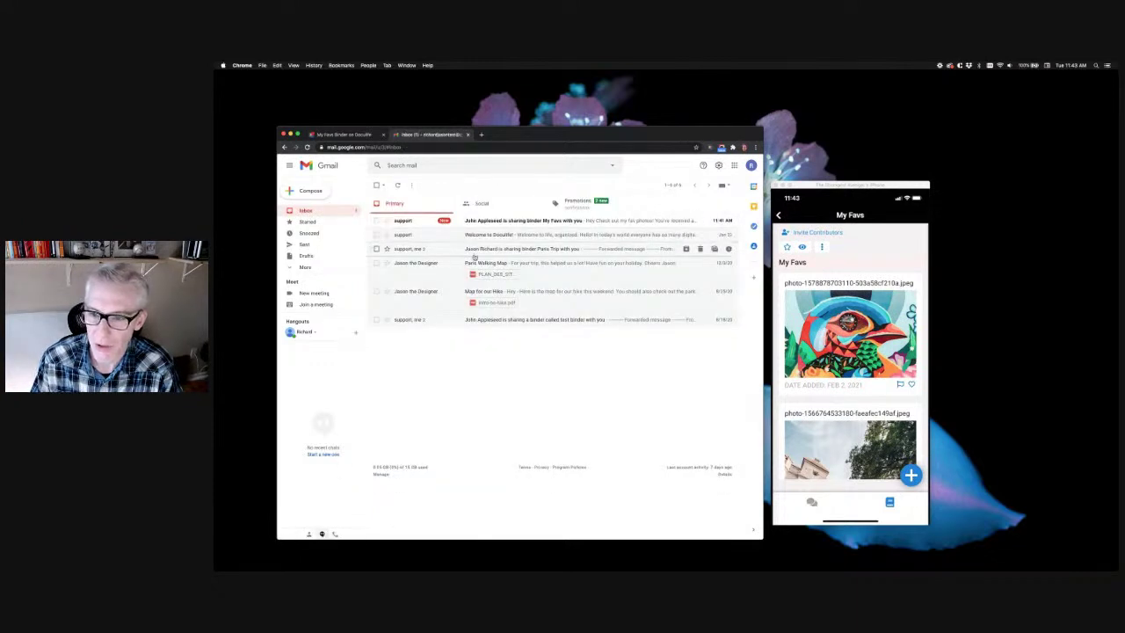
Read through the Welcome to Doculife! email, then go back to the Doculife tab
left_click(492, 235)
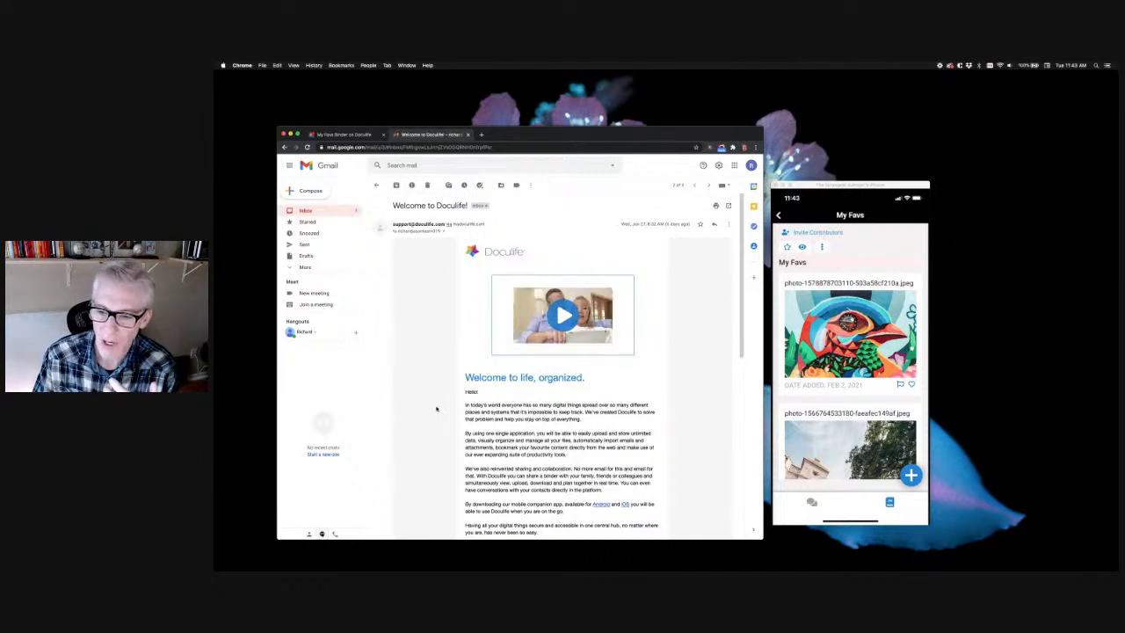
scroll(452, 416, "down", 2)
scroll(453, 416, "down", 4)
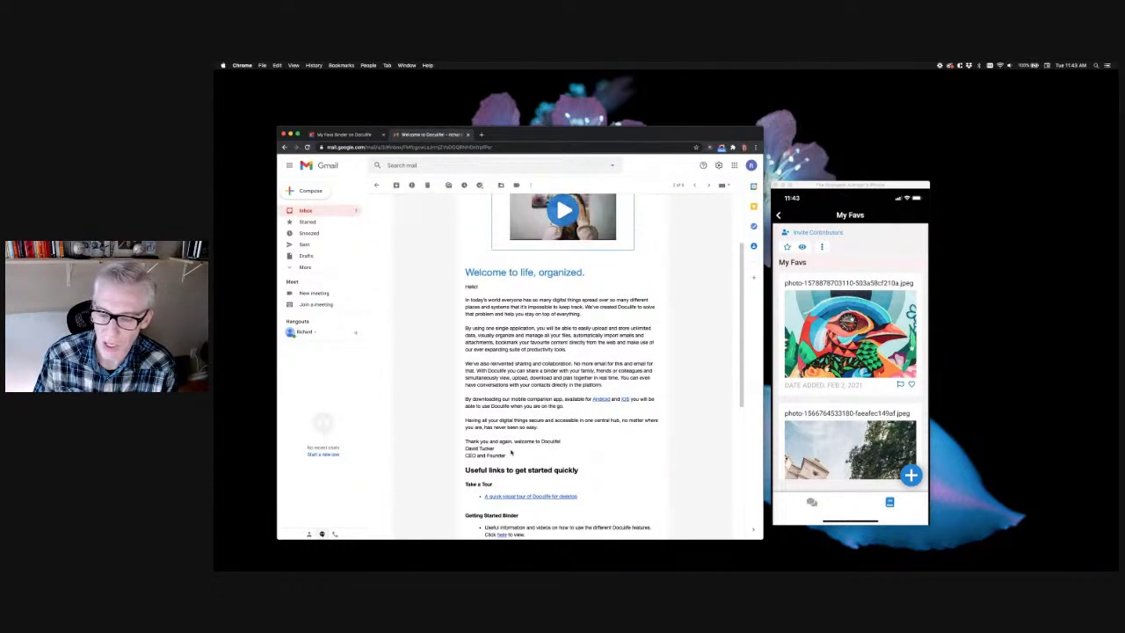
scroll(518, 456, "down", 5)
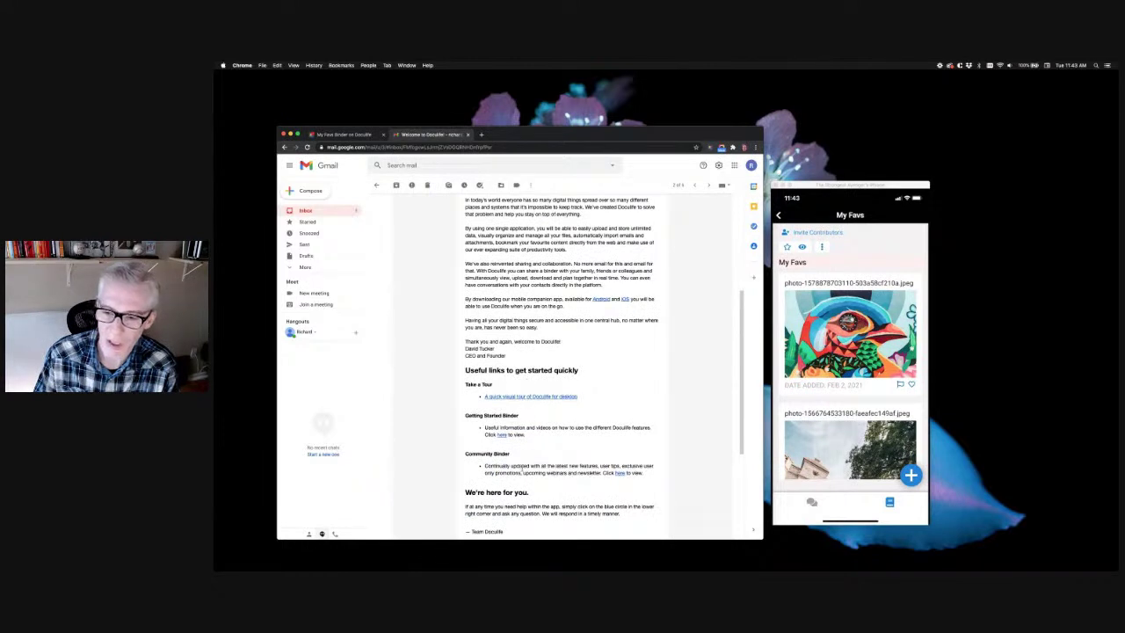
scroll(536, 395, "down", 5)
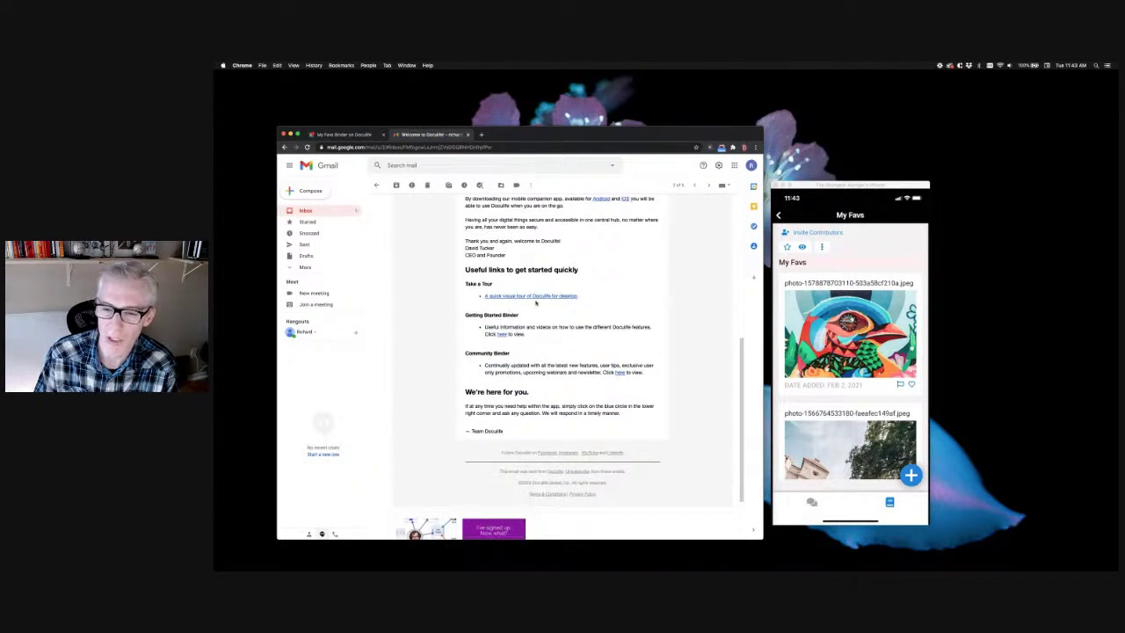
scroll(516, 304, "up", 14)
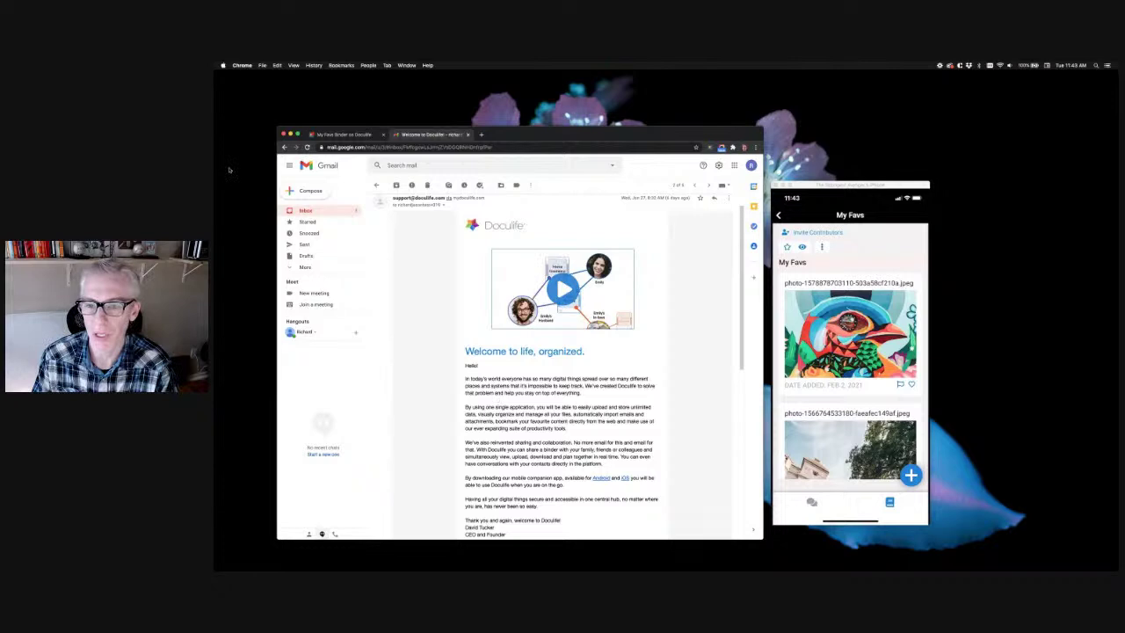
left_click(351, 136)
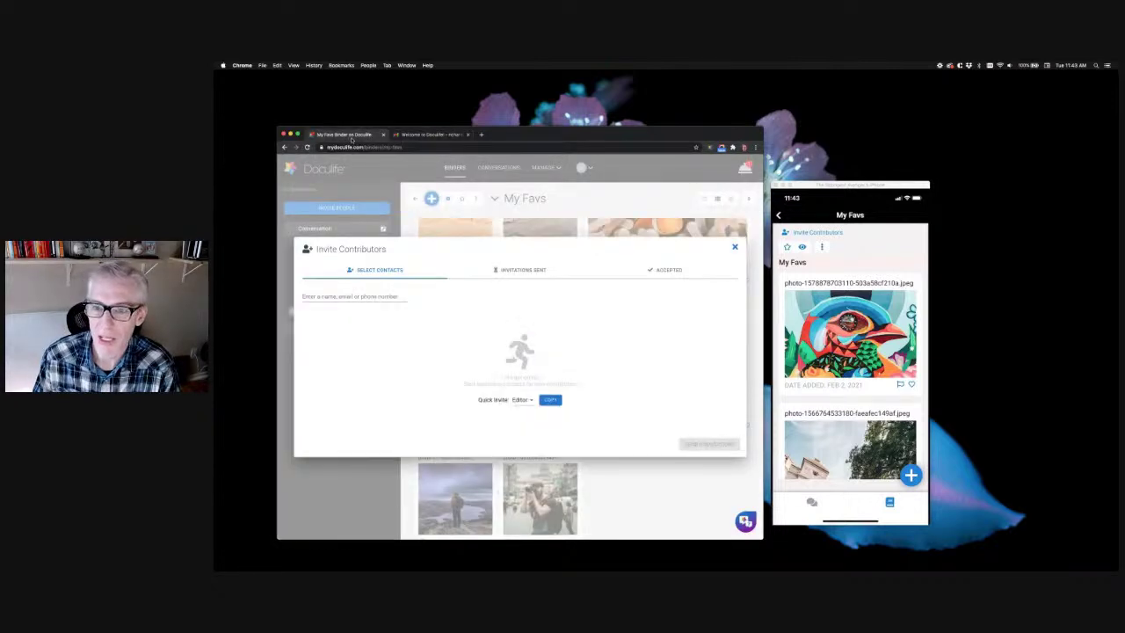
Close the contributors dialog and open the Get Started Here binder from My Binders
left_click(735, 248)
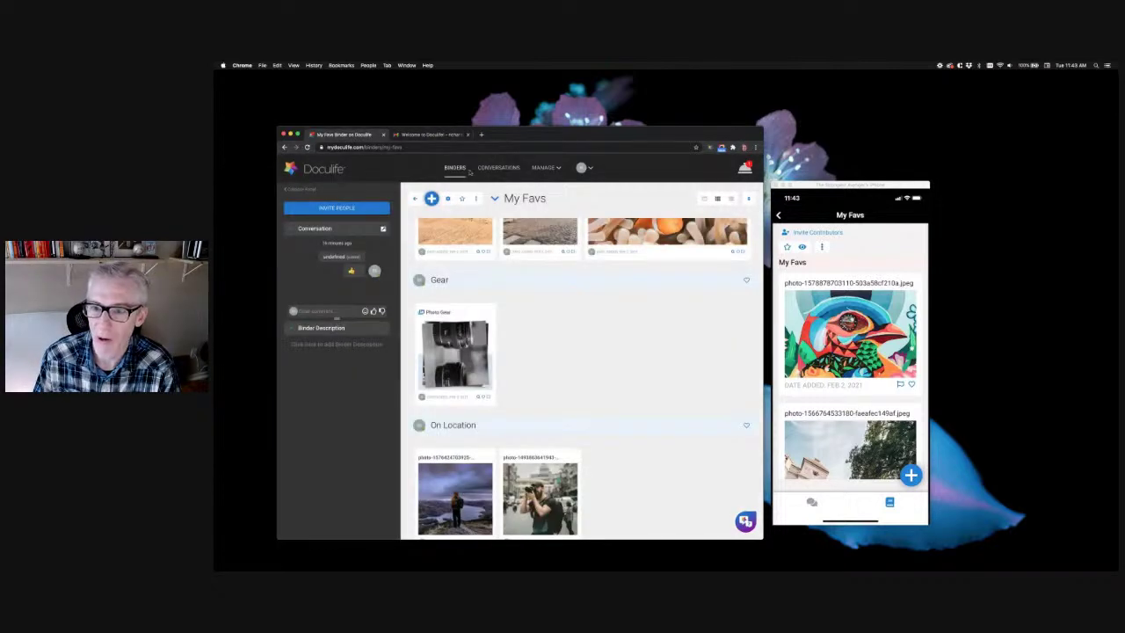
left_click(454, 167)
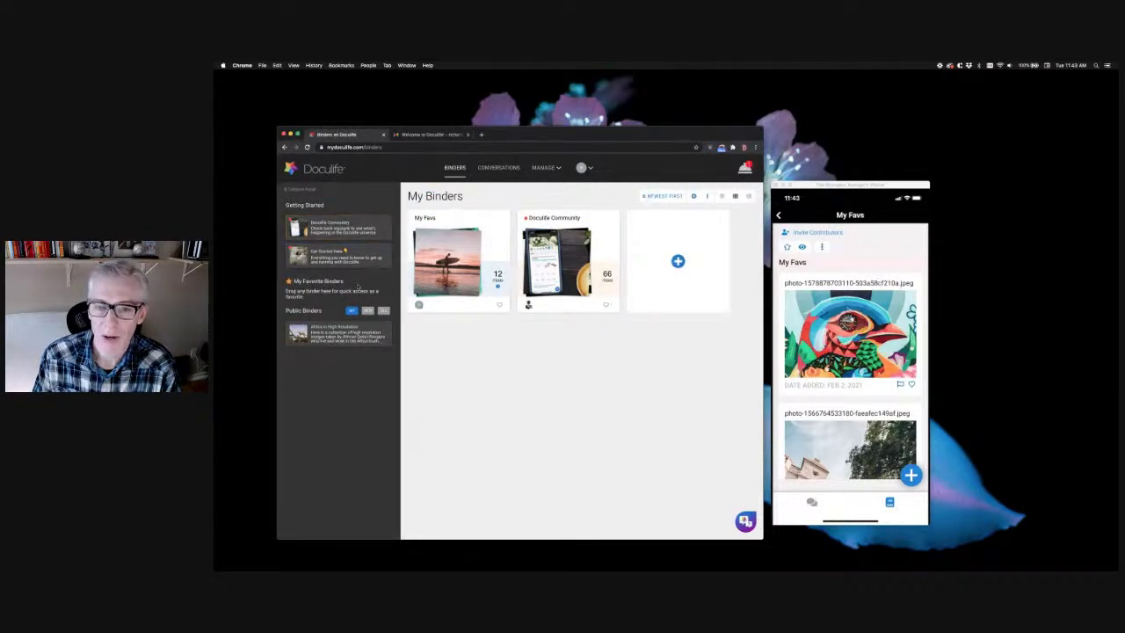
left_click(350, 259)
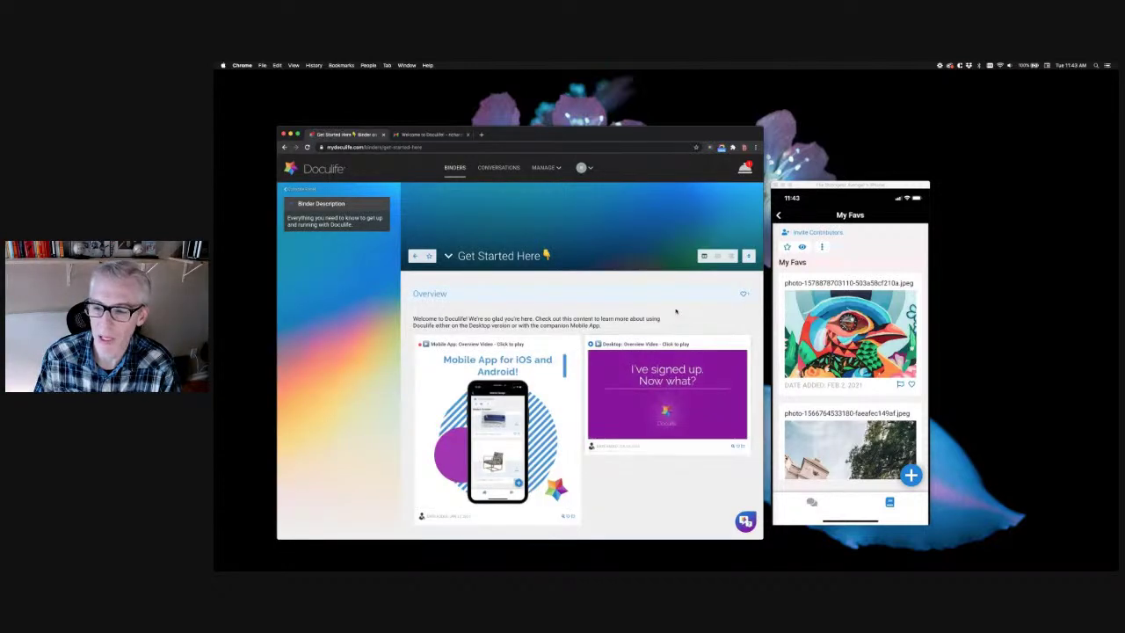
scroll(676, 310, "down", 6)
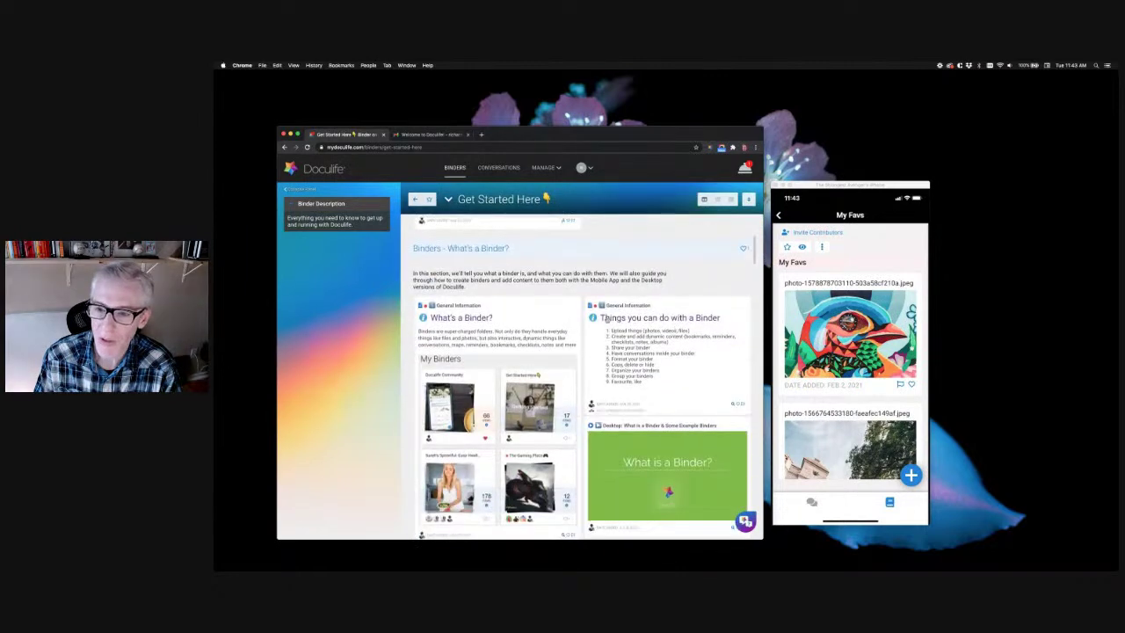
scroll(680, 337, "down", 5)
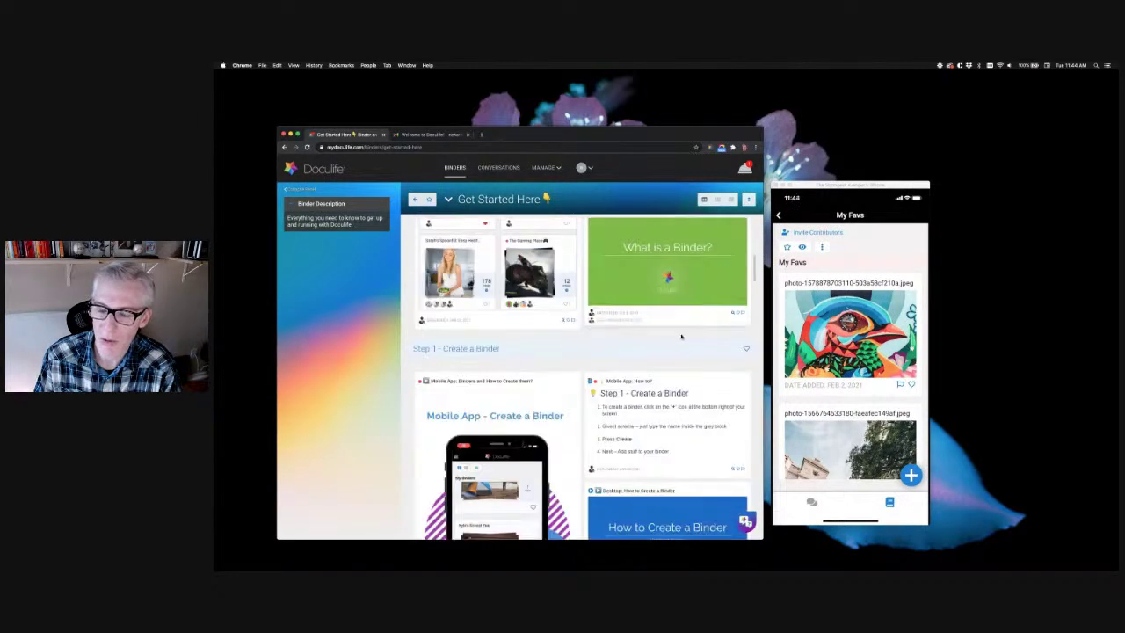
scroll(504, 480, "down", 4)
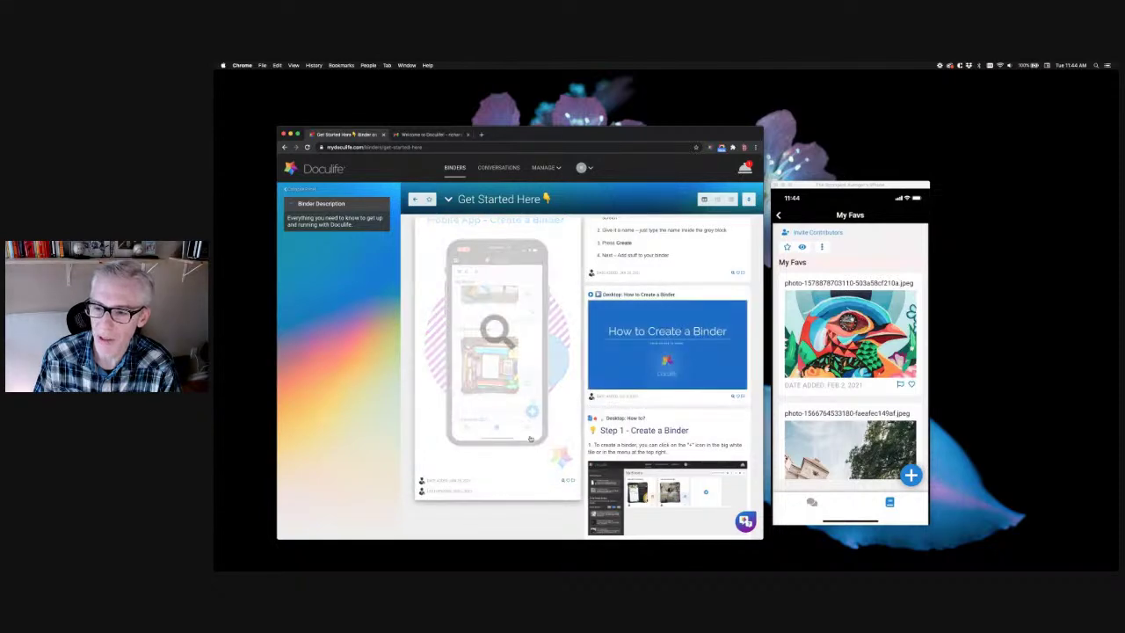
Preview the How to Create a Binder video, close it, and return to My Binders
left_click(612, 313)
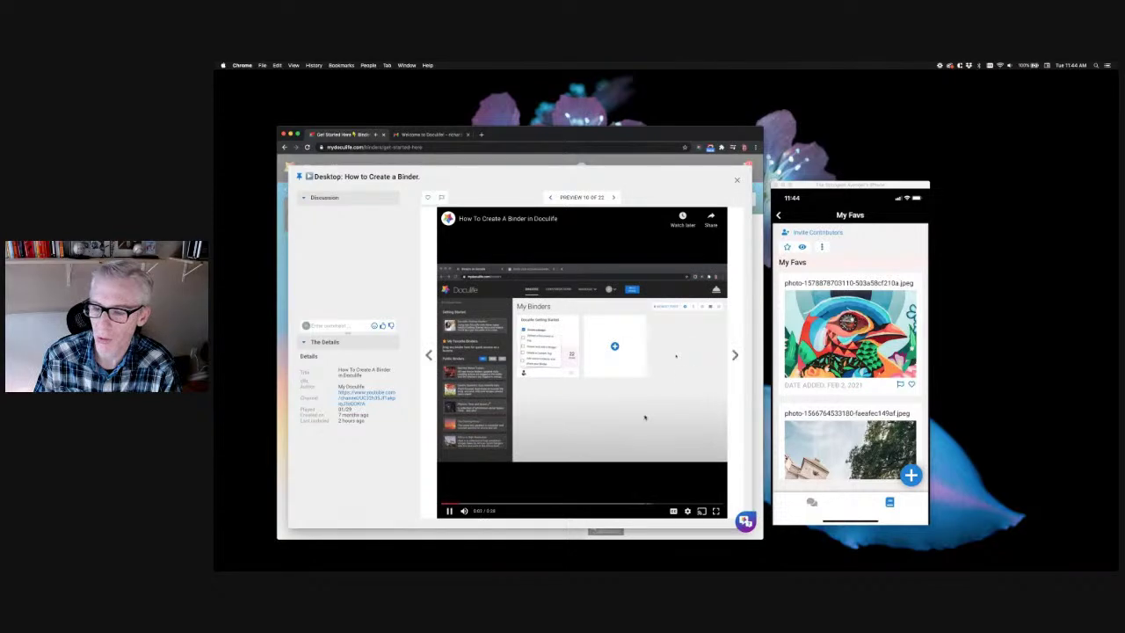
left_click(737, 181)
scroll(488, 363, "down", 5)
scroll(488, 363, "down", 5)
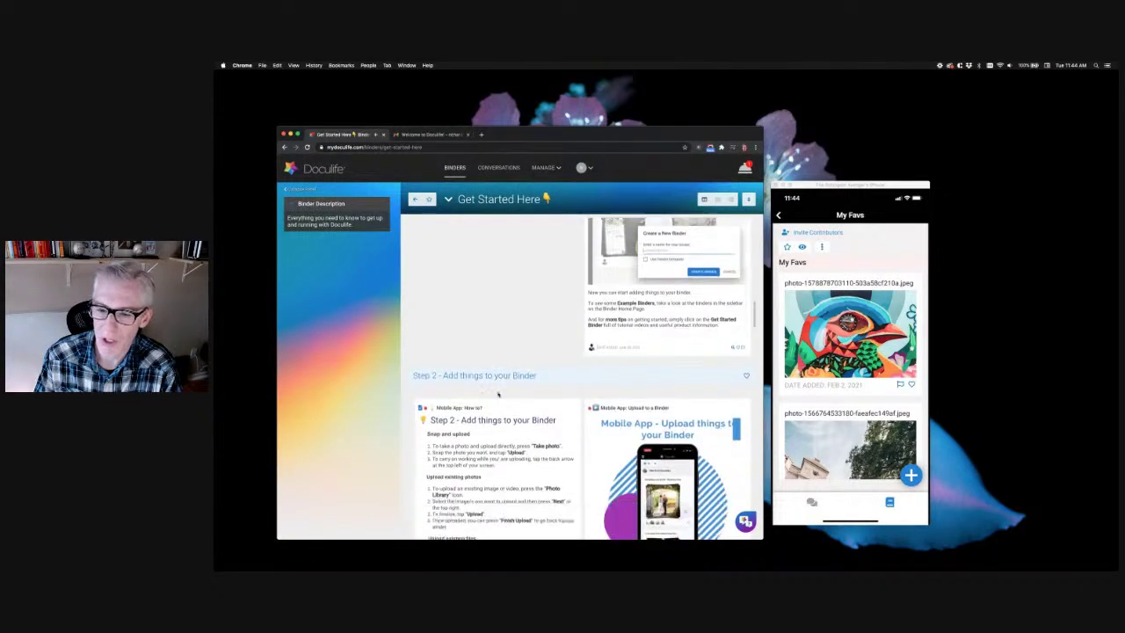
scroll(473, 284, "up", 5)
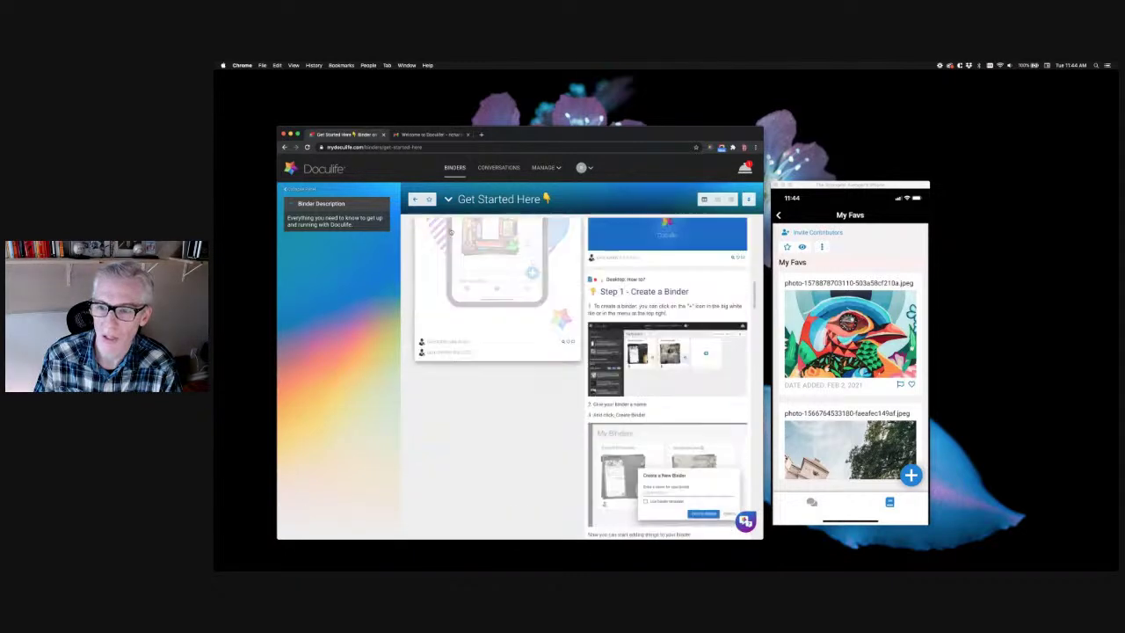
left_click(416, 199)
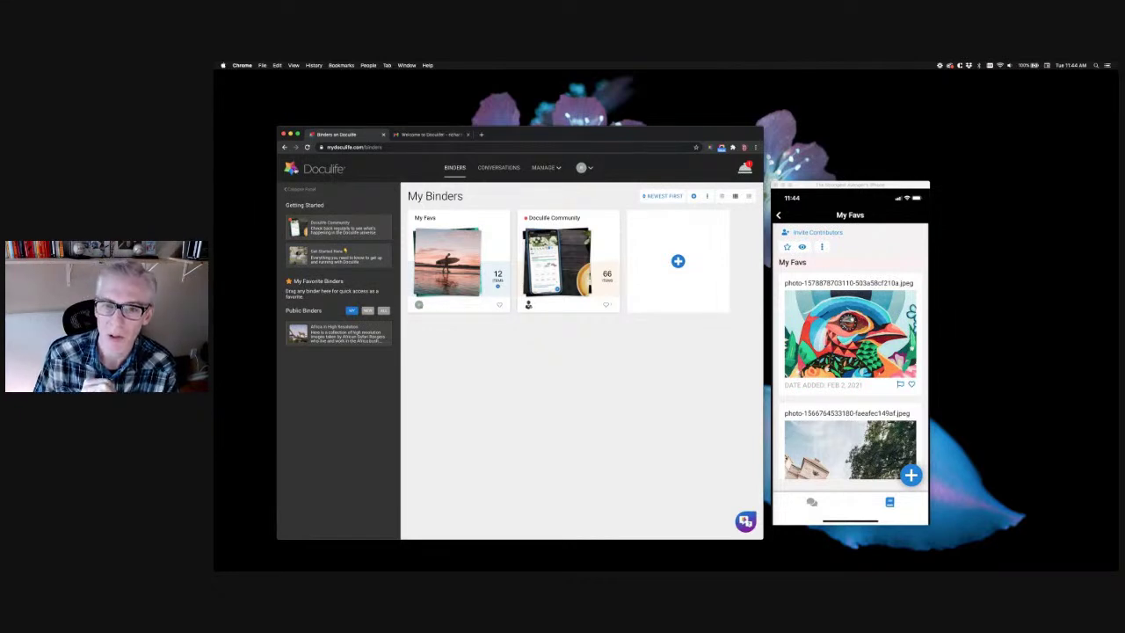
Turn off and remove the Doculife extension from Chrome's installed extensions
left_click(243, 65)
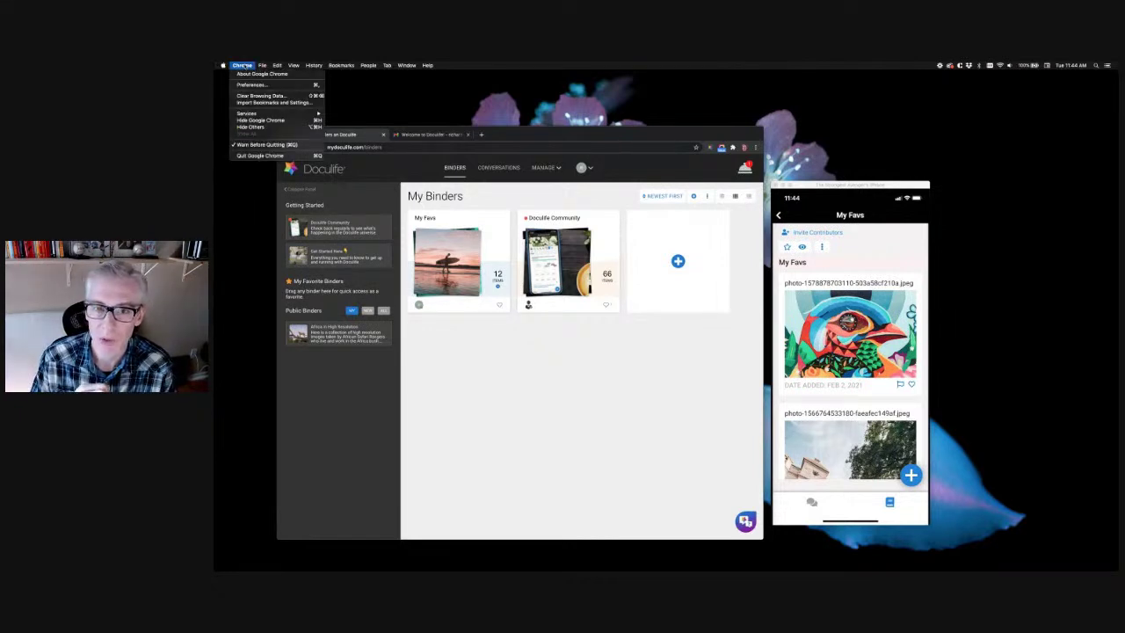
left_click(251, 85)
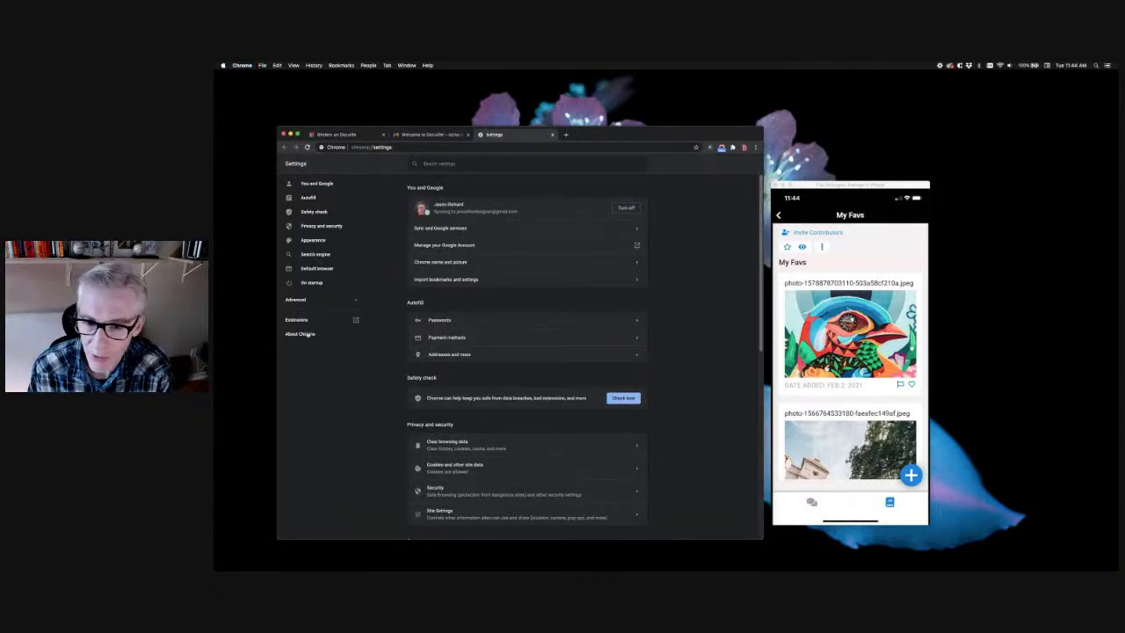
left_click(297, 319)
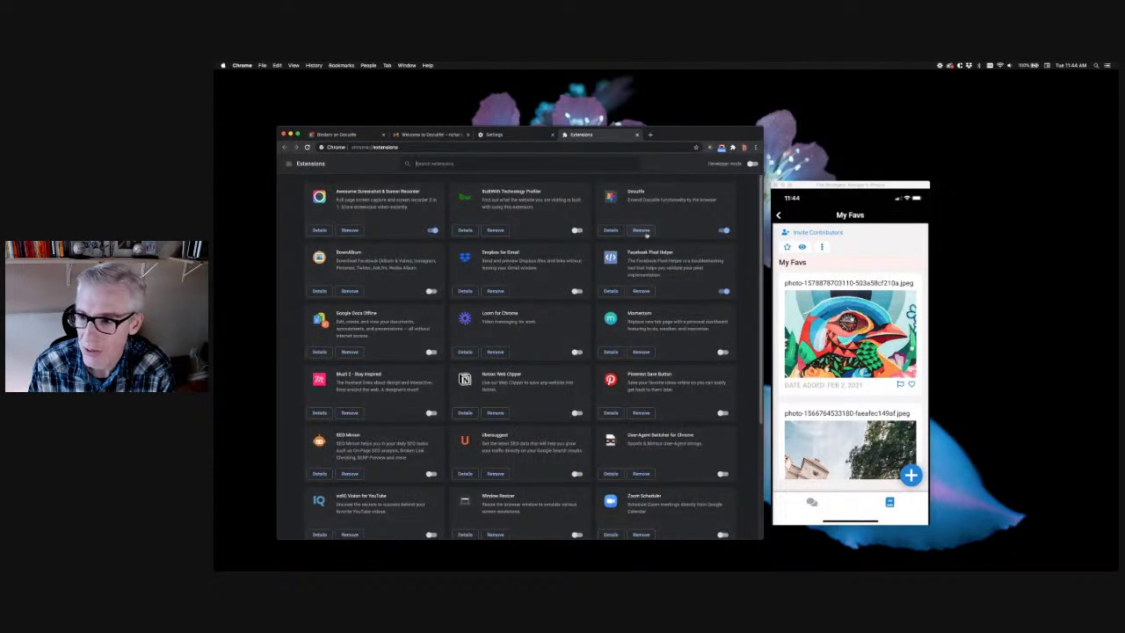
left_click(722, 230)
left_click(641, 230)
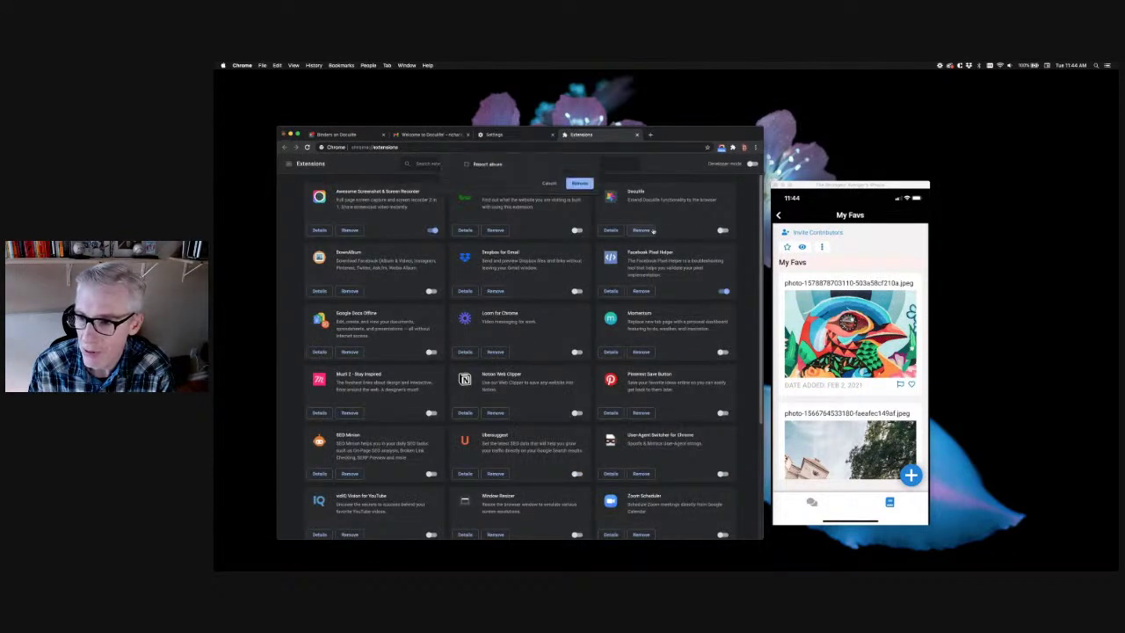
left_click(579, 193)
Search the Chrome Web Store for 'doculife'
left_click(477, 148)
type("chrome extens")
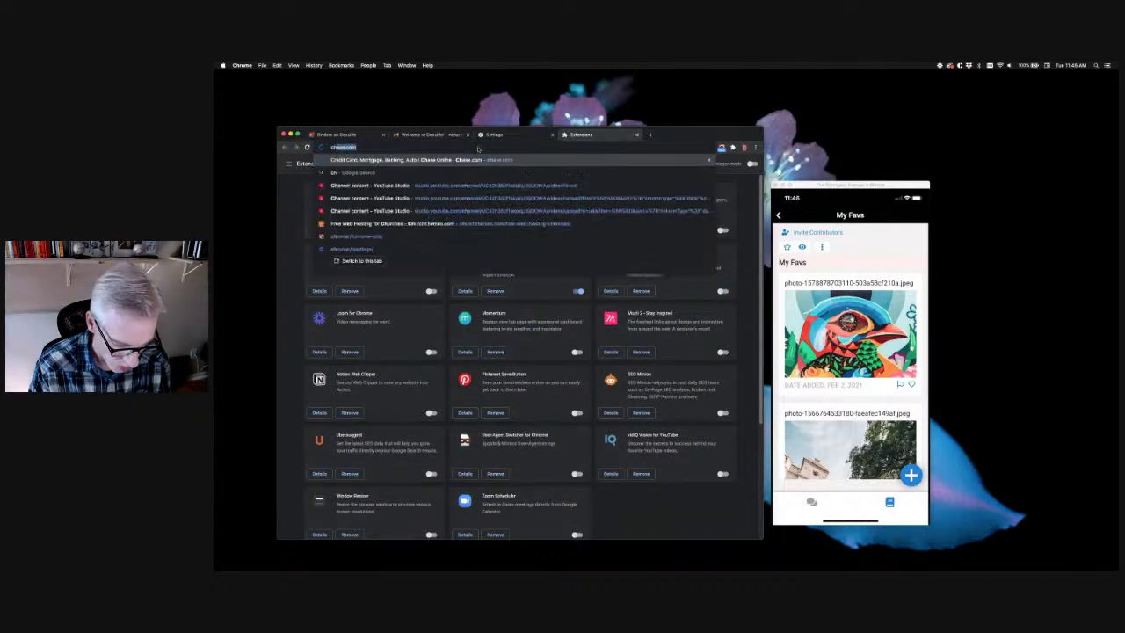
type("ions")
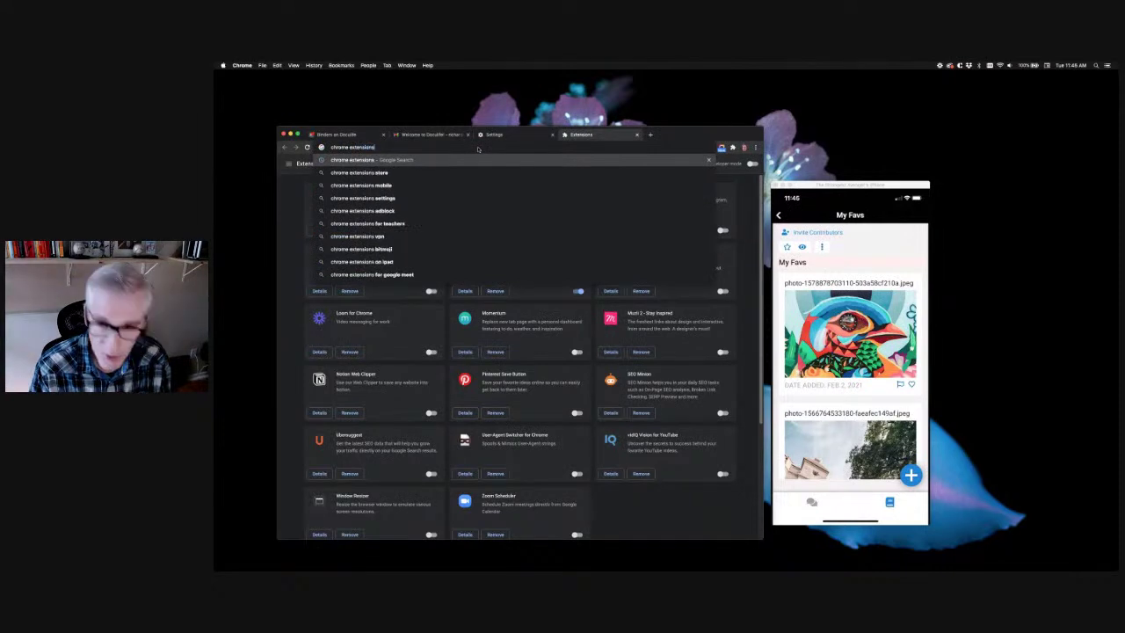
key("Return")
left_click(388, 229)
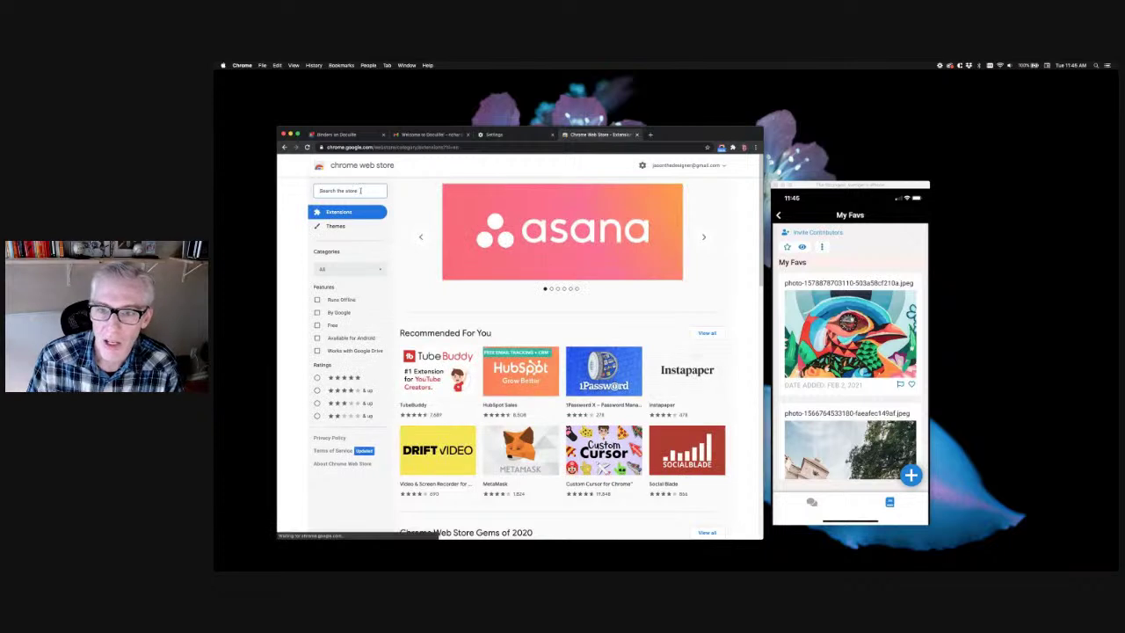
left_click(360, 191)
type("doculife")
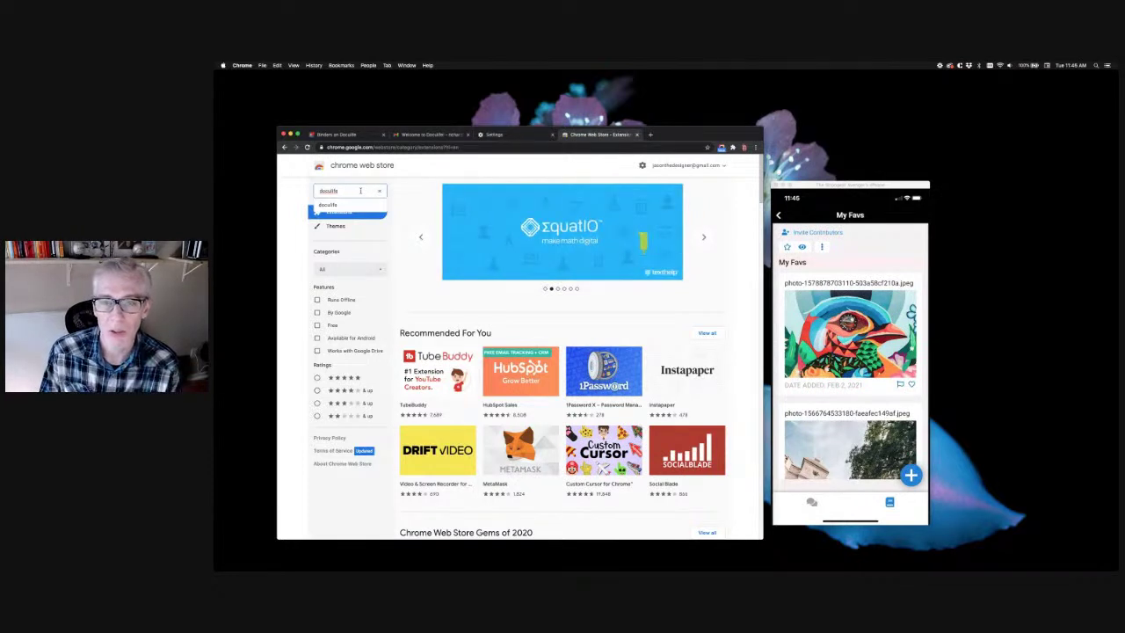
key("Return")
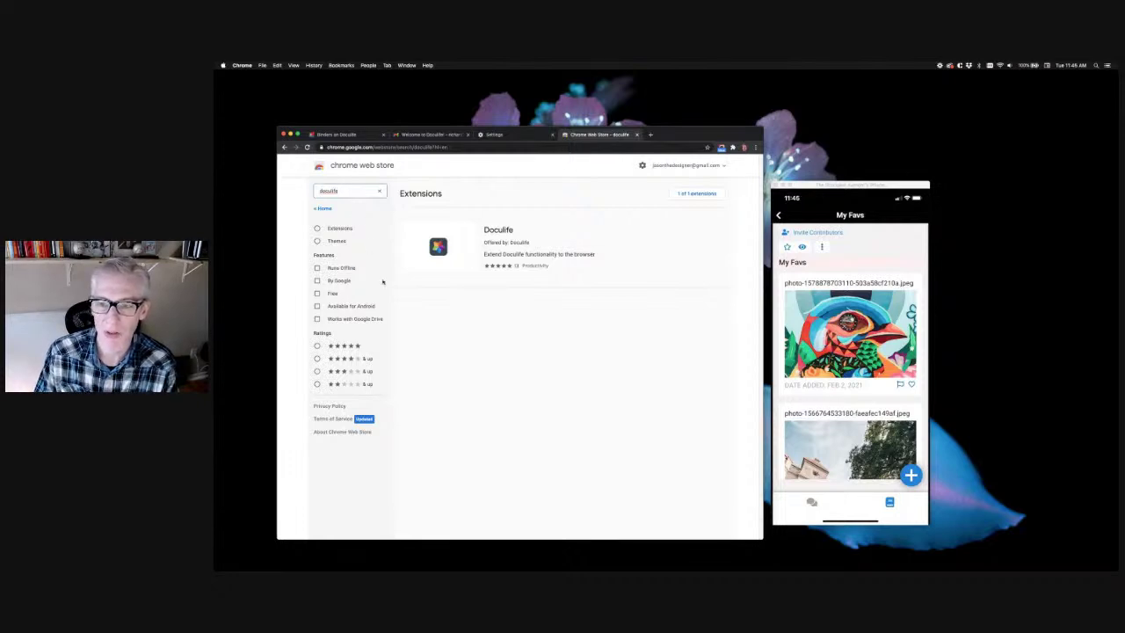
Add the Doculife extension to Chrome, approve its permissions, and confirm it's active
left_click(494, 240)
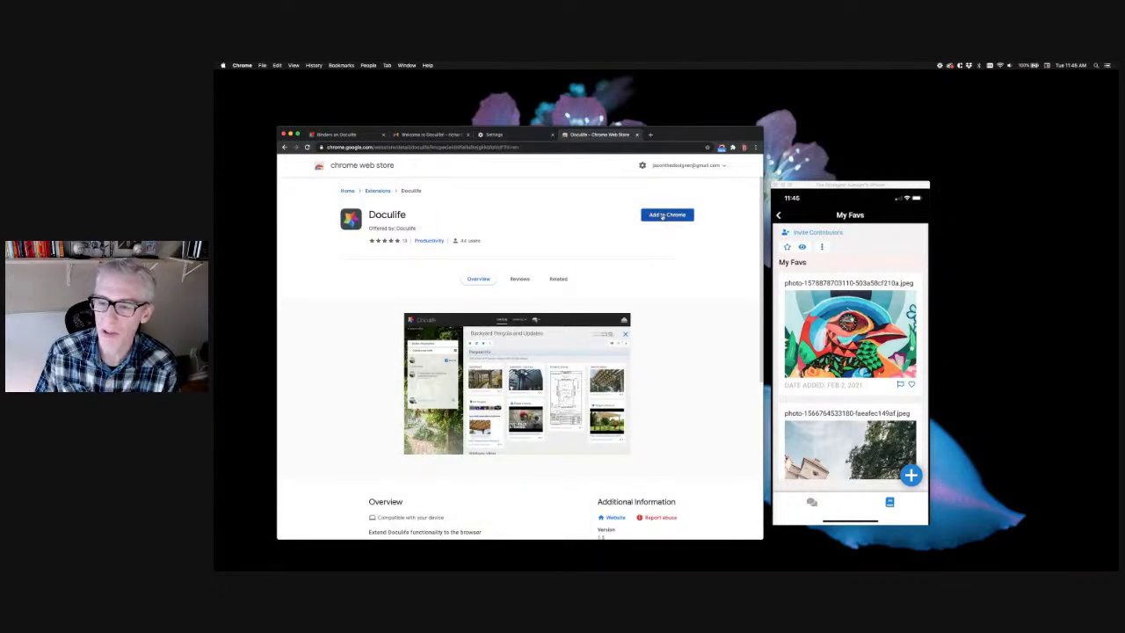
left_click(662, 217)
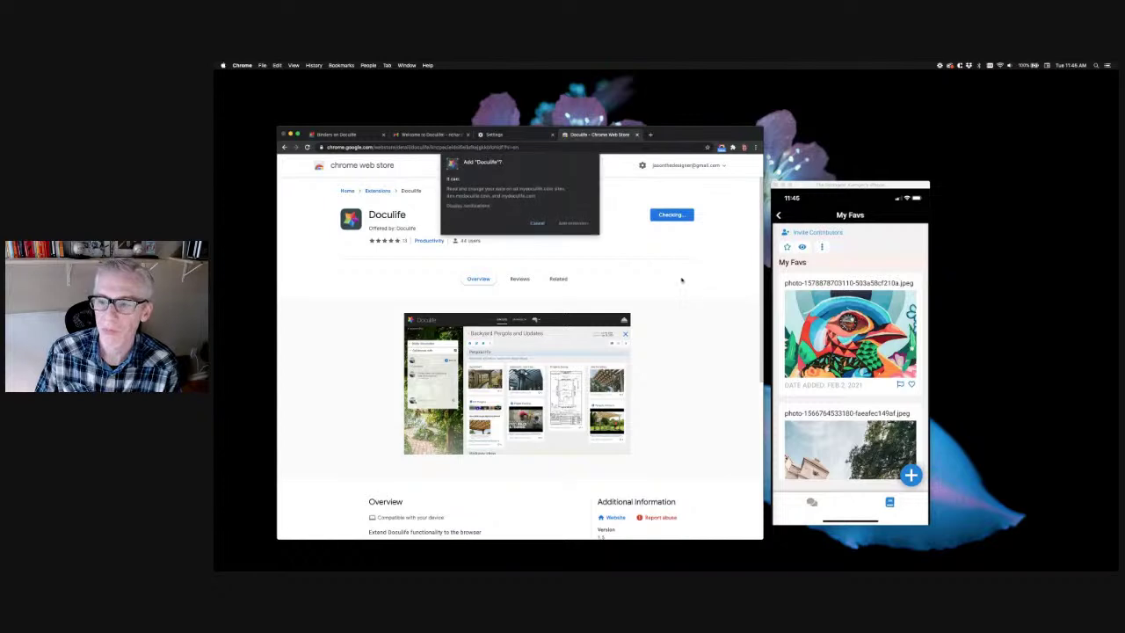
left_click(573, 224)
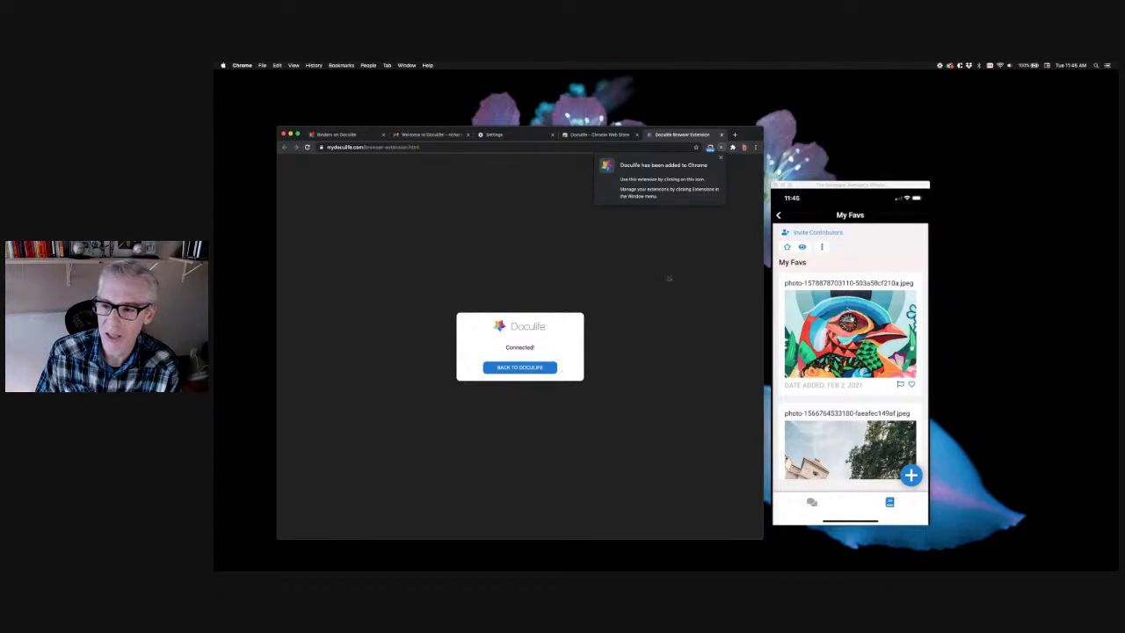
left_click(720, 149)
left_click(727, 134)
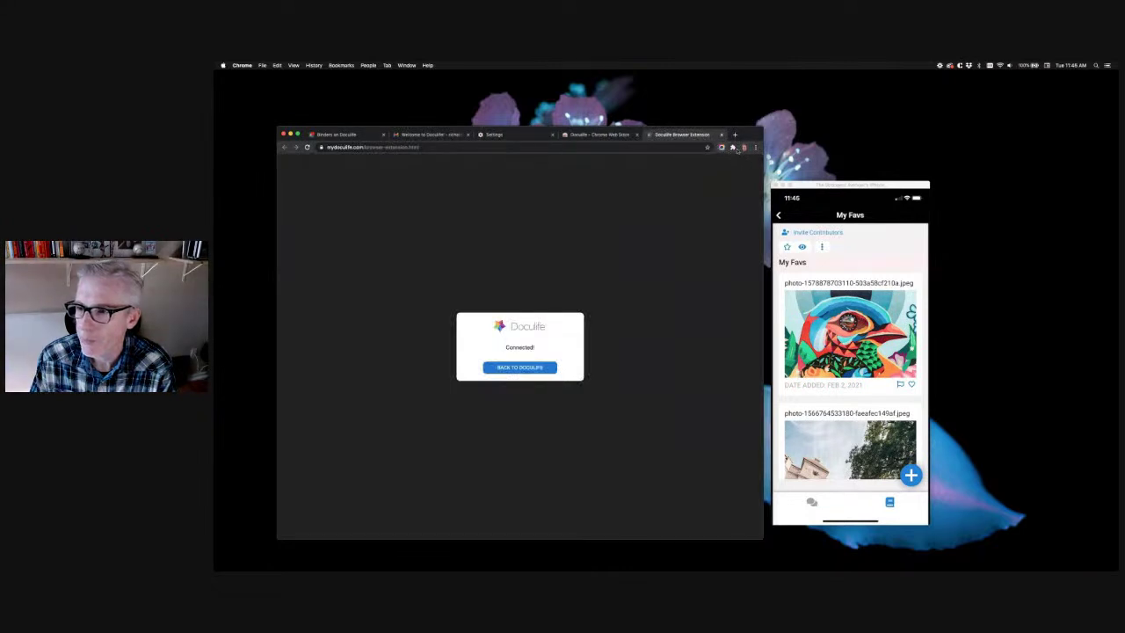
left_click(732, 147)
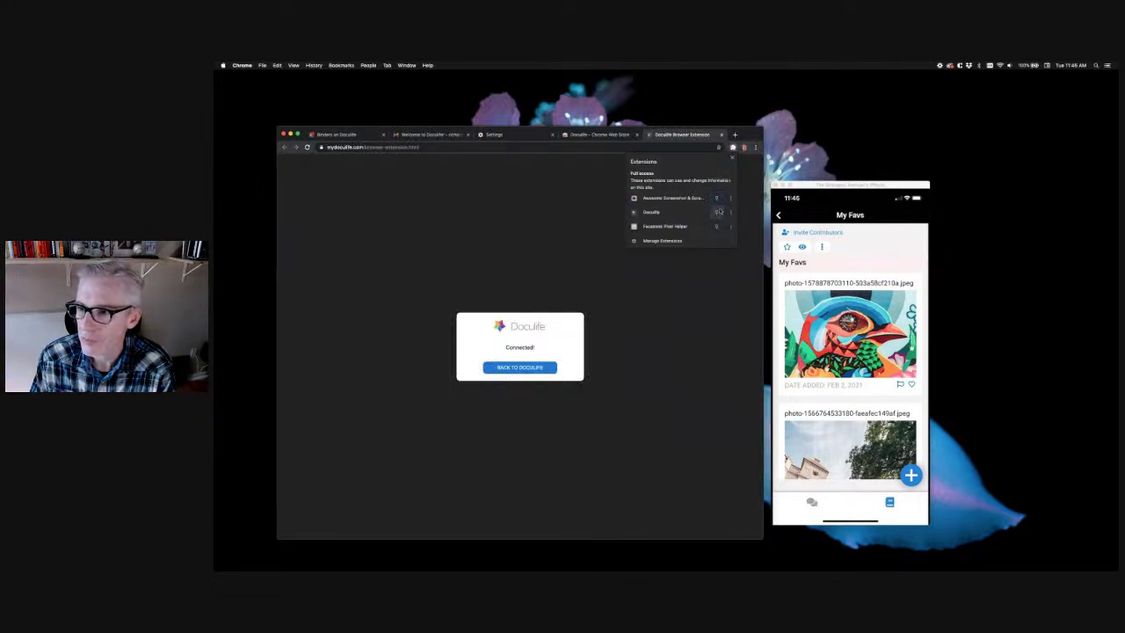
left_click(709, 262)
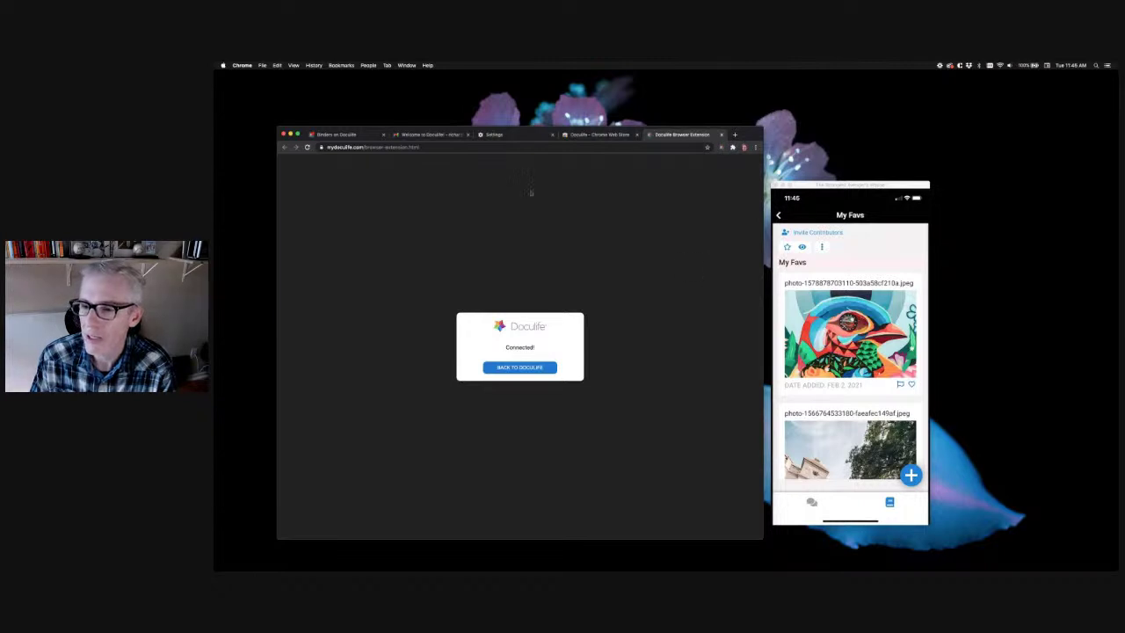
left_click(499, 148)
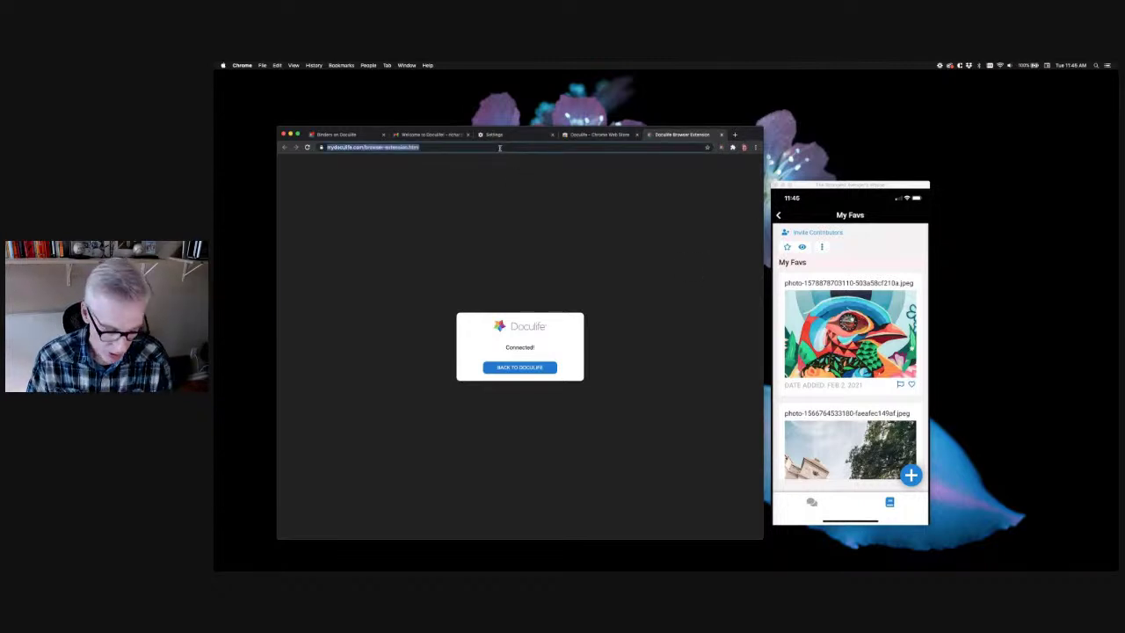
Go to dpreview, open Reviews and previews, and bookmark it into My Favs via Doculife
type("dpreview.com")
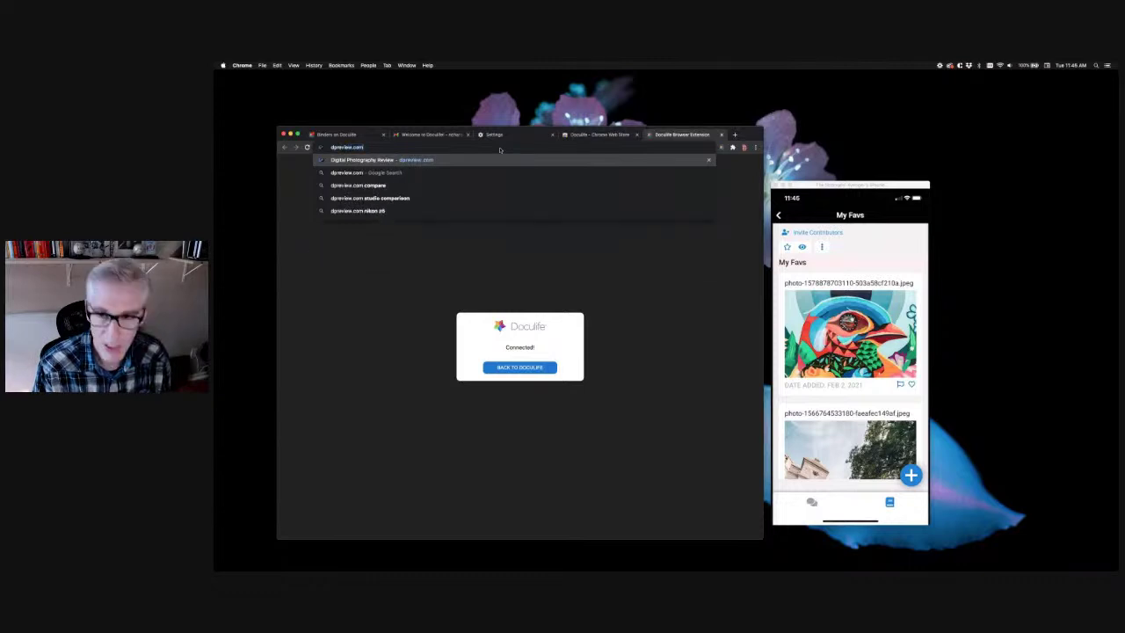
key("Return")
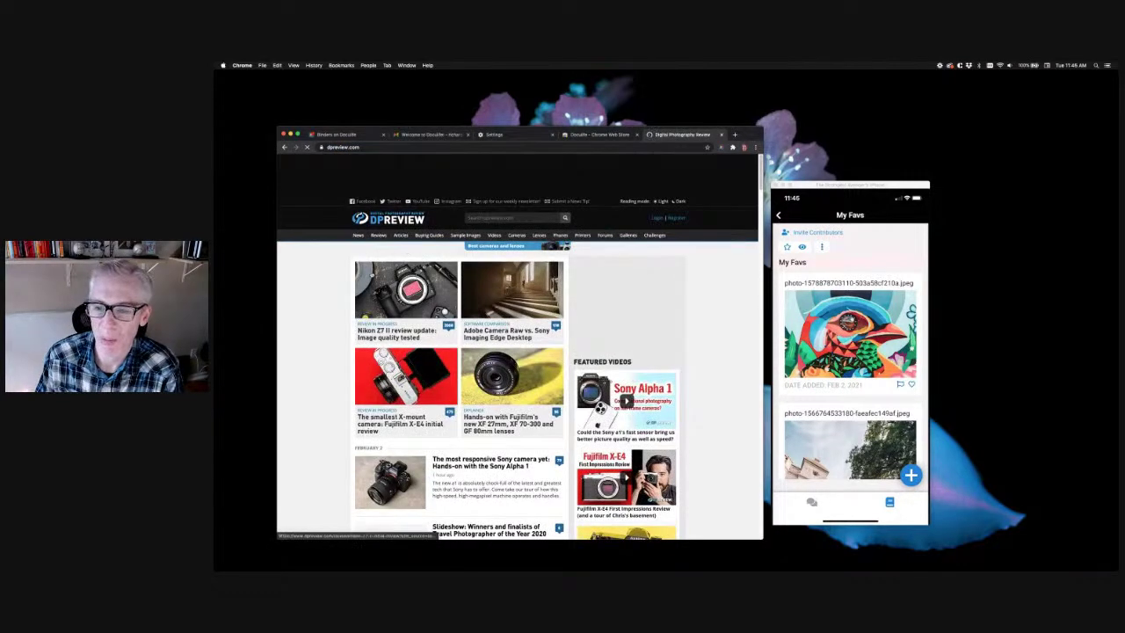
left_click(378, 235)
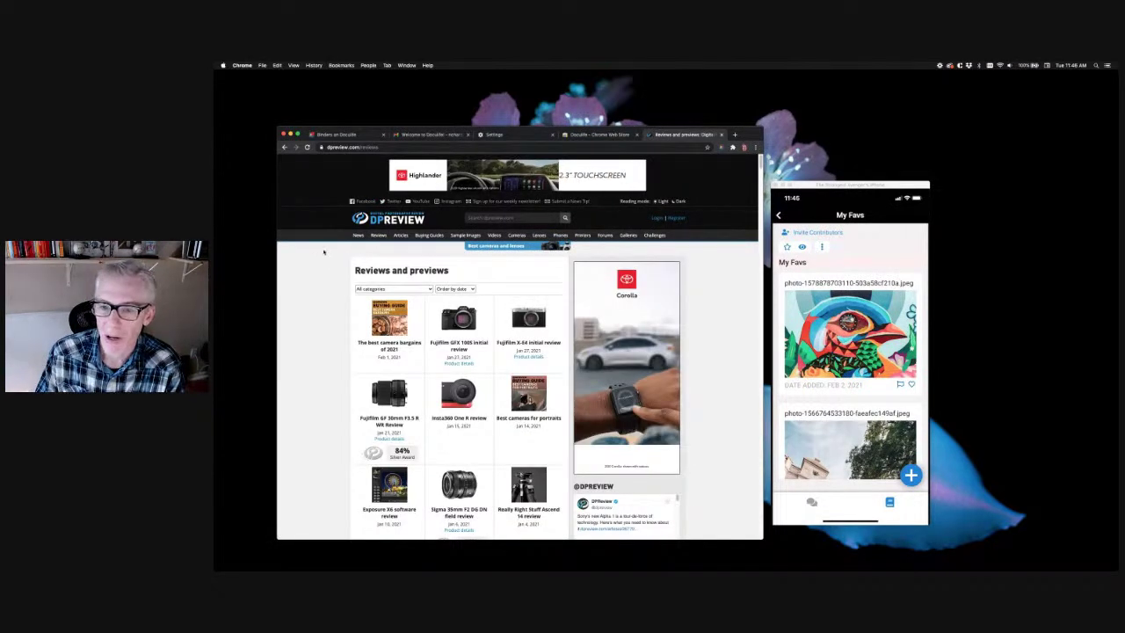
right_click(329, 249)
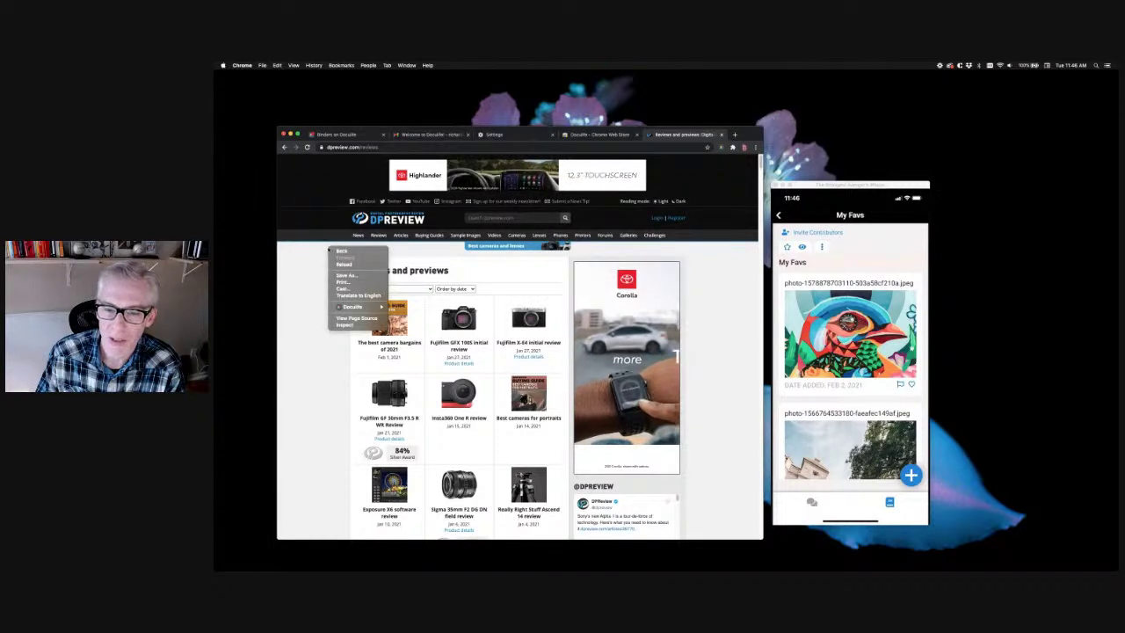
mouse_move(339, 307)
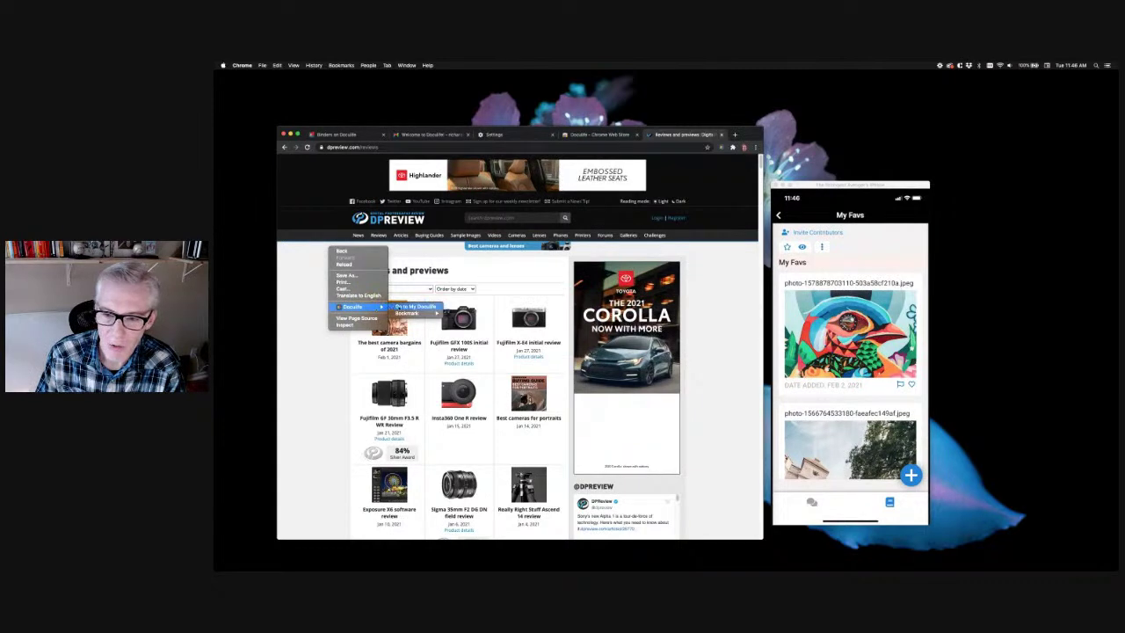
mouse_move(401, 313)
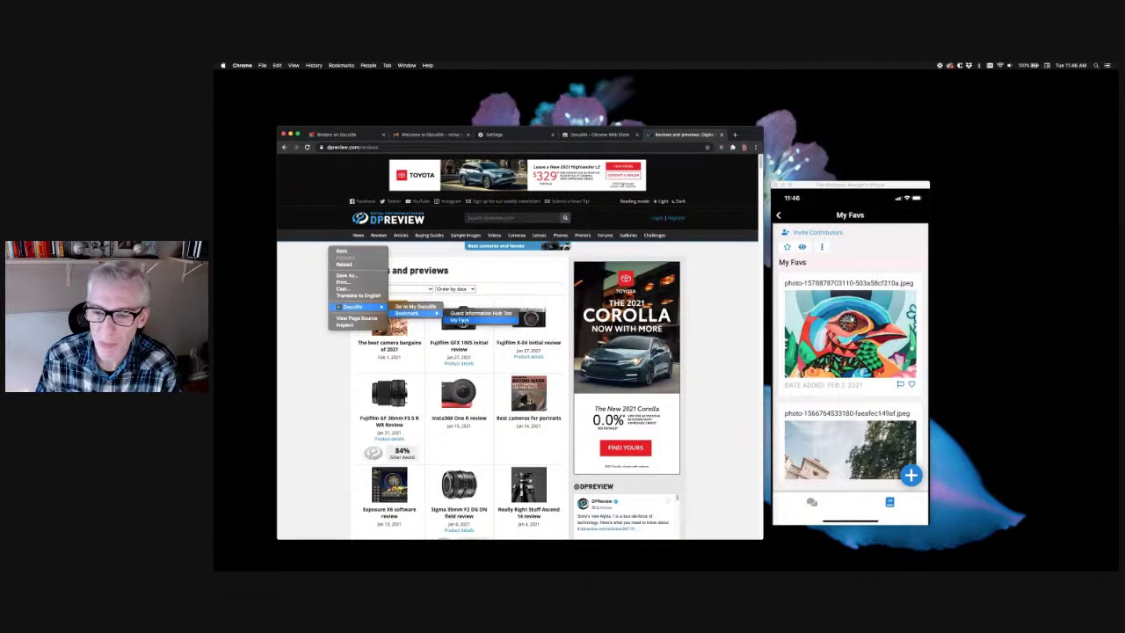
left_click(458, 320)
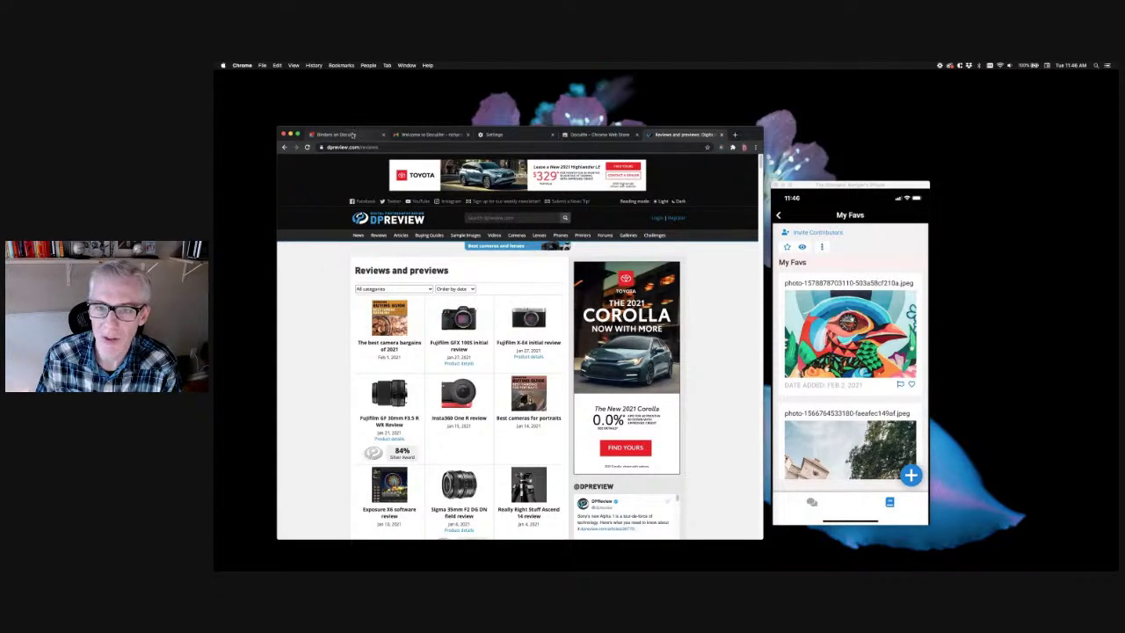
Check the Reviews and previews bookmark card in My Favs, then return to the DPReview tab
left_click(353, 135)
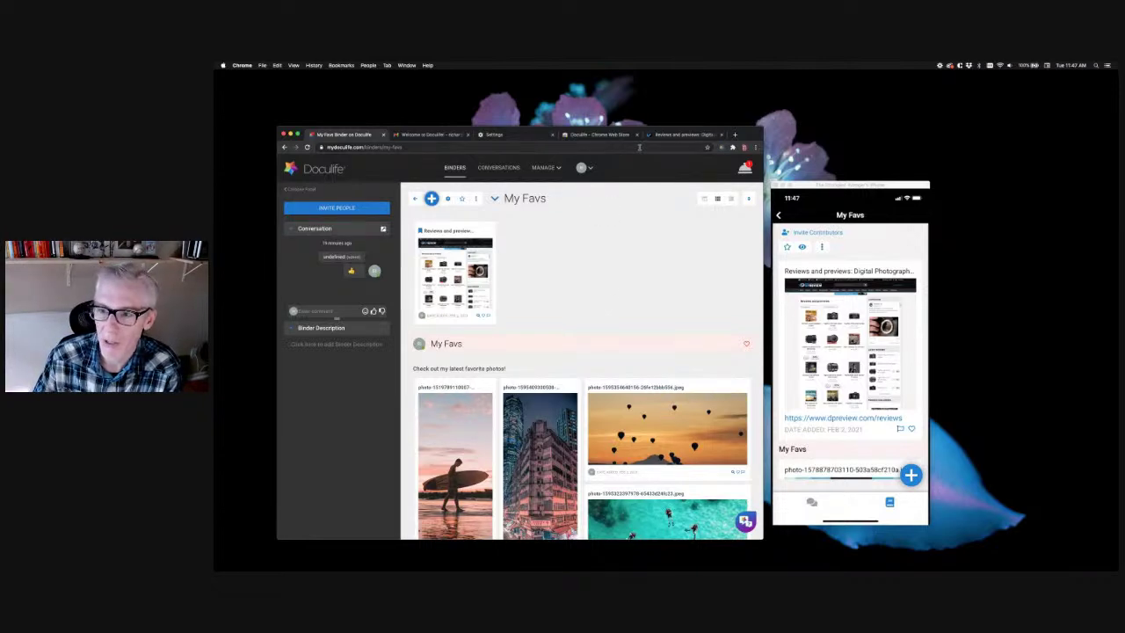
left_click(667, 134)
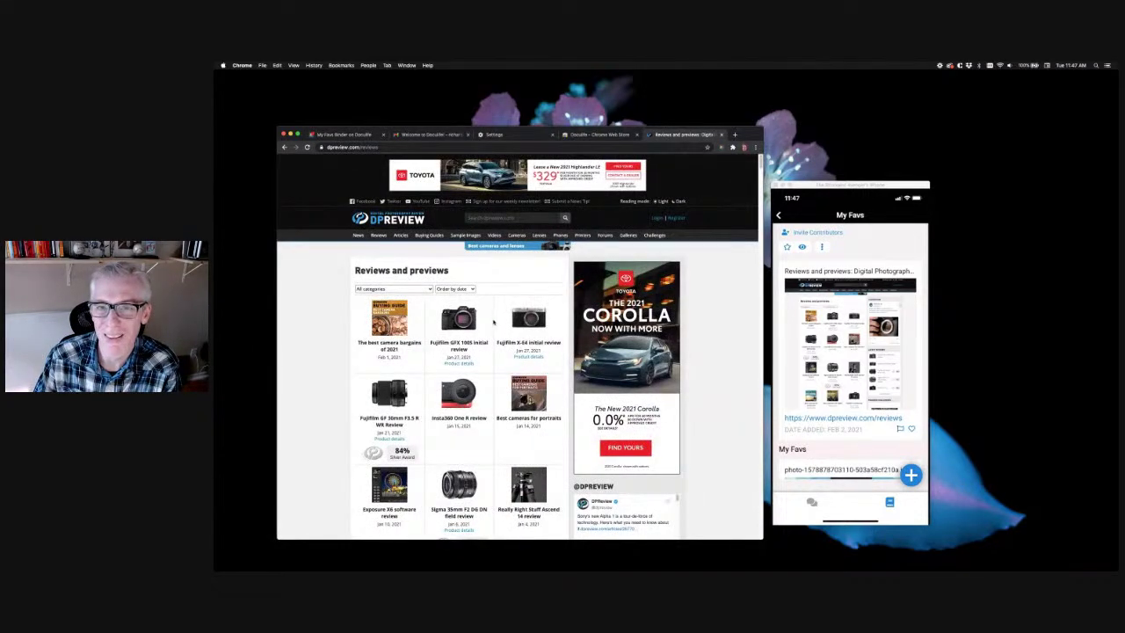
Add 'The best camera bargains of 2021' link to My Favs via Doculife > Add Target, then view the binder
right_click(319, 252)
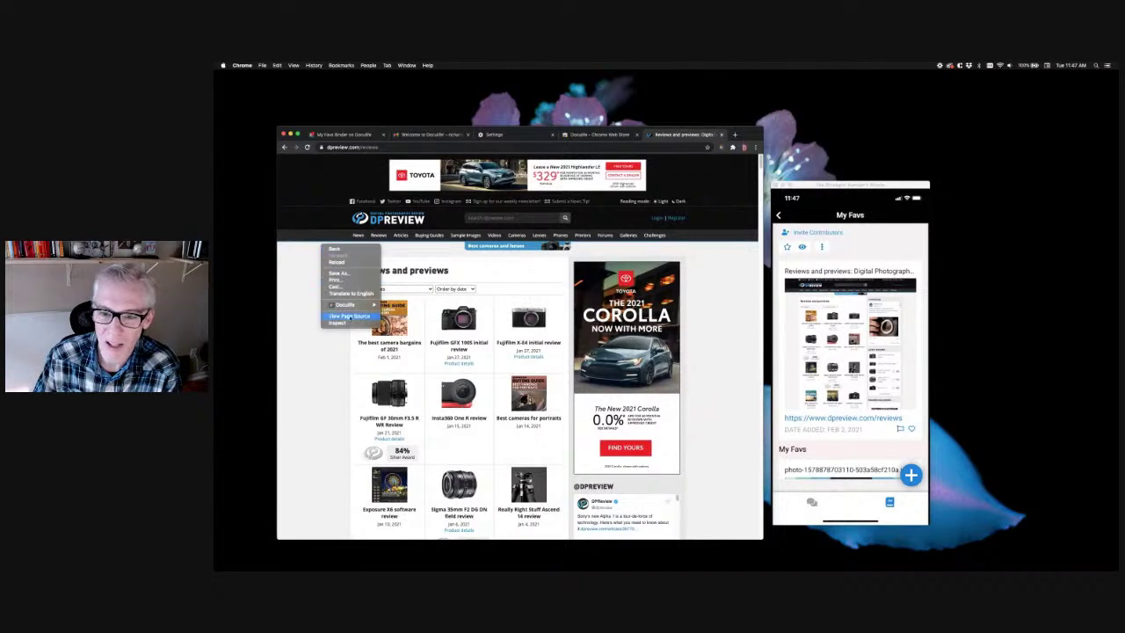
left_click(303, 293)
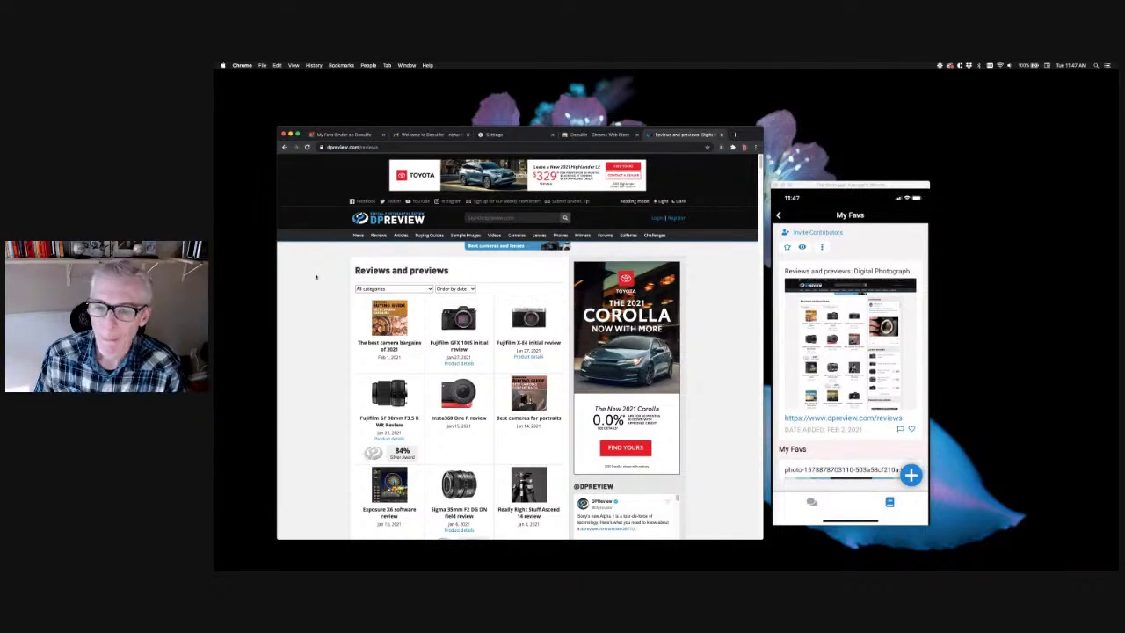
right_click(366, 345)
mouse_move(391, 415)
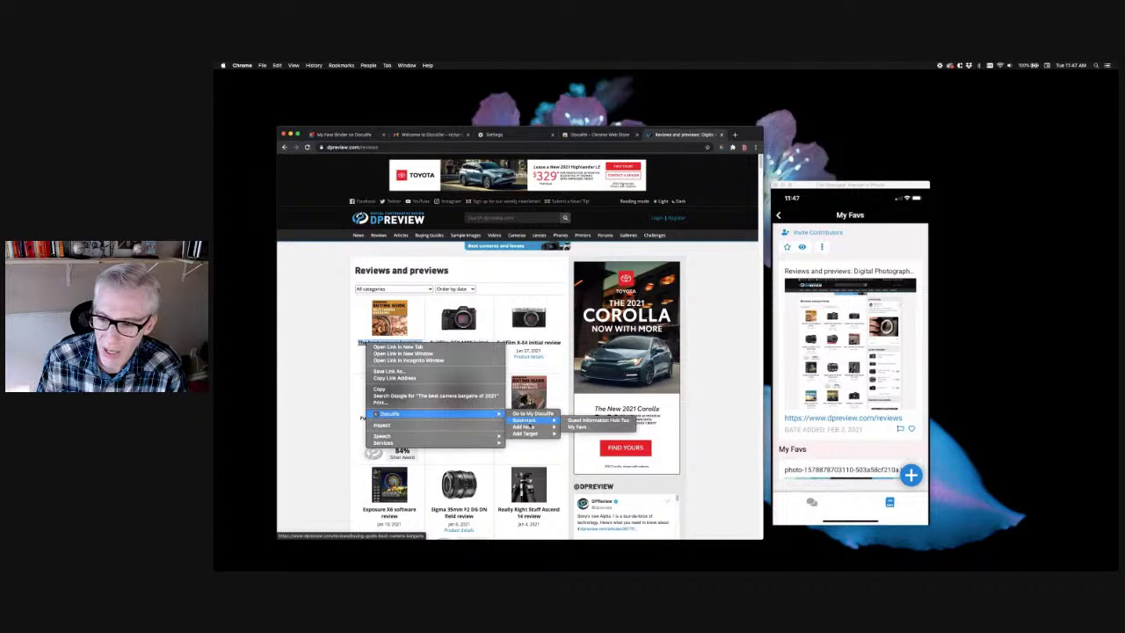
mouse_move(527, 427)
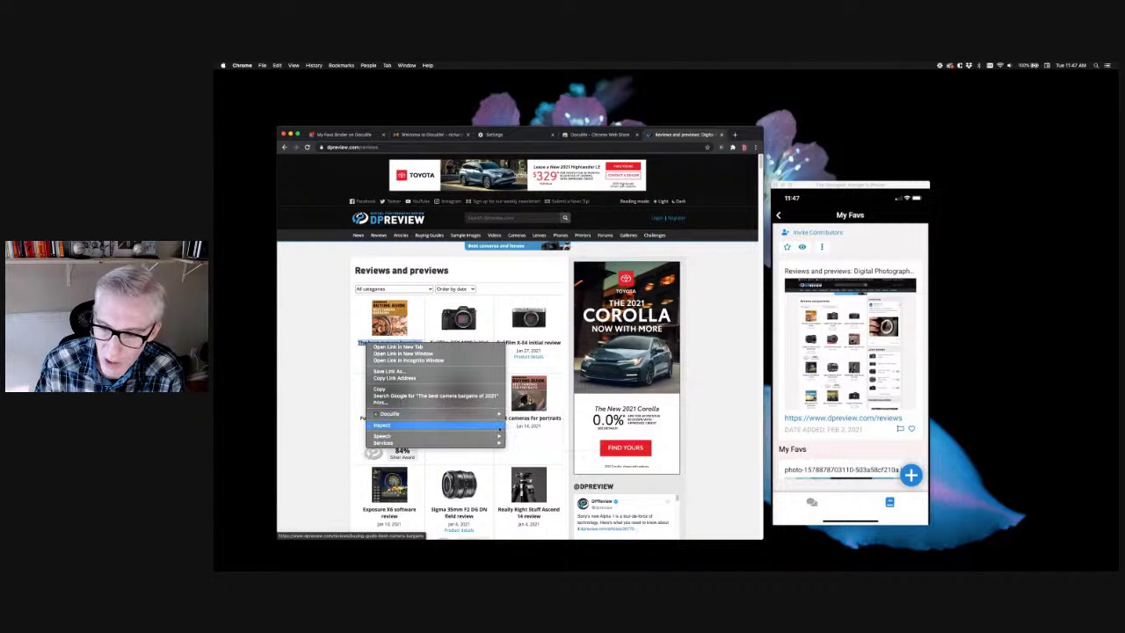
mouse_move(491, 413)
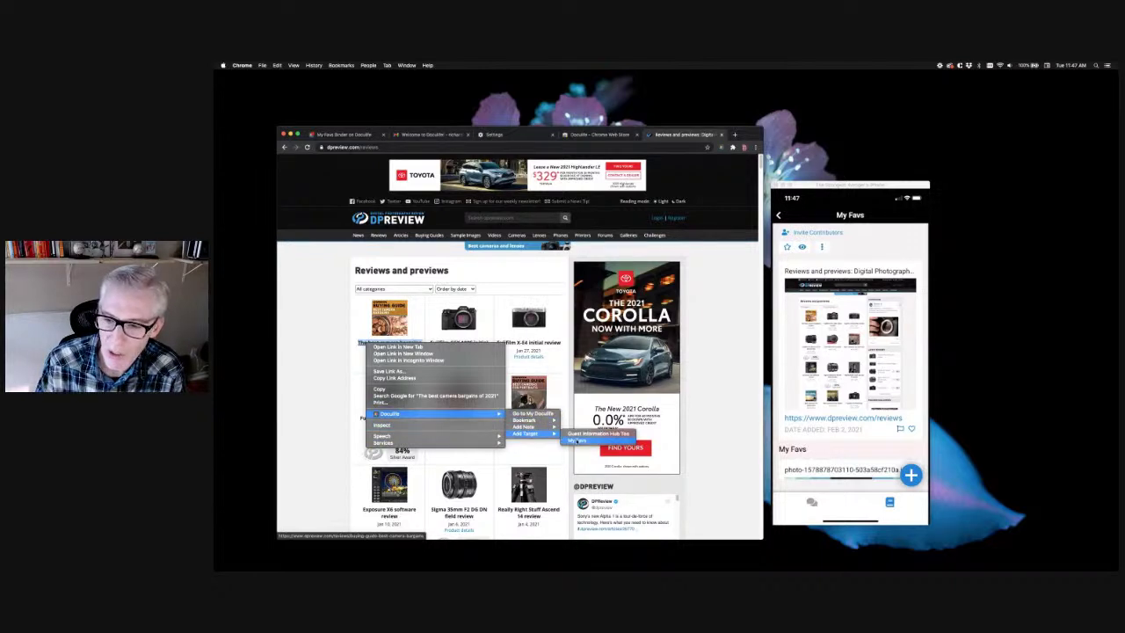
left_click(576, 440)
left_click(347, 134)
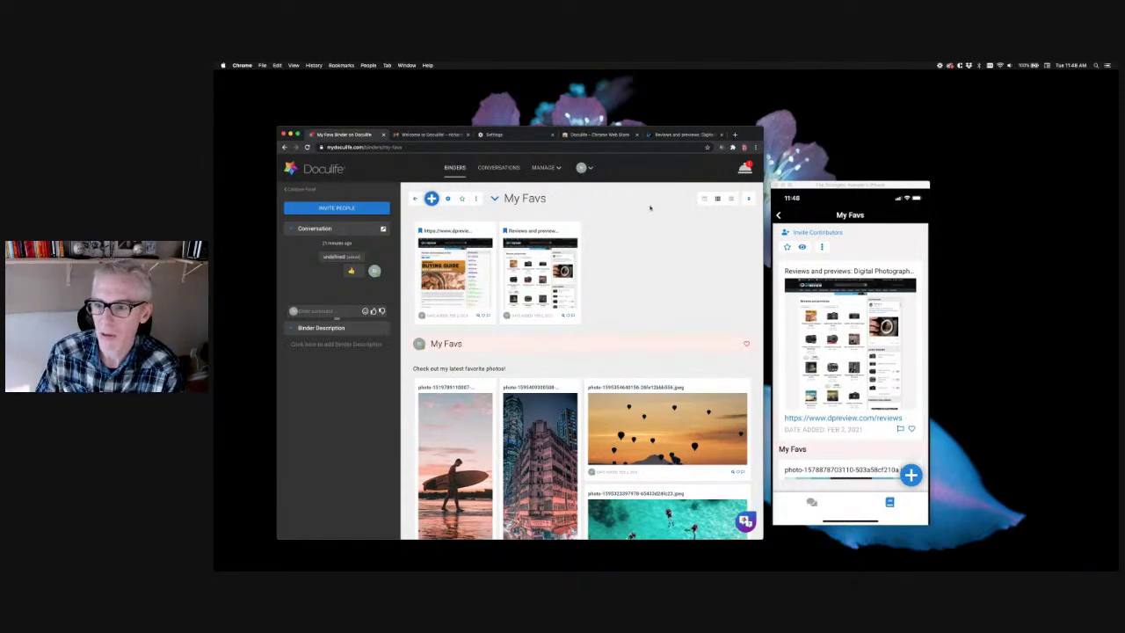
Back on the DPReview reviews page, add the camera bargains link to My Favs again
left_click(681, 135)
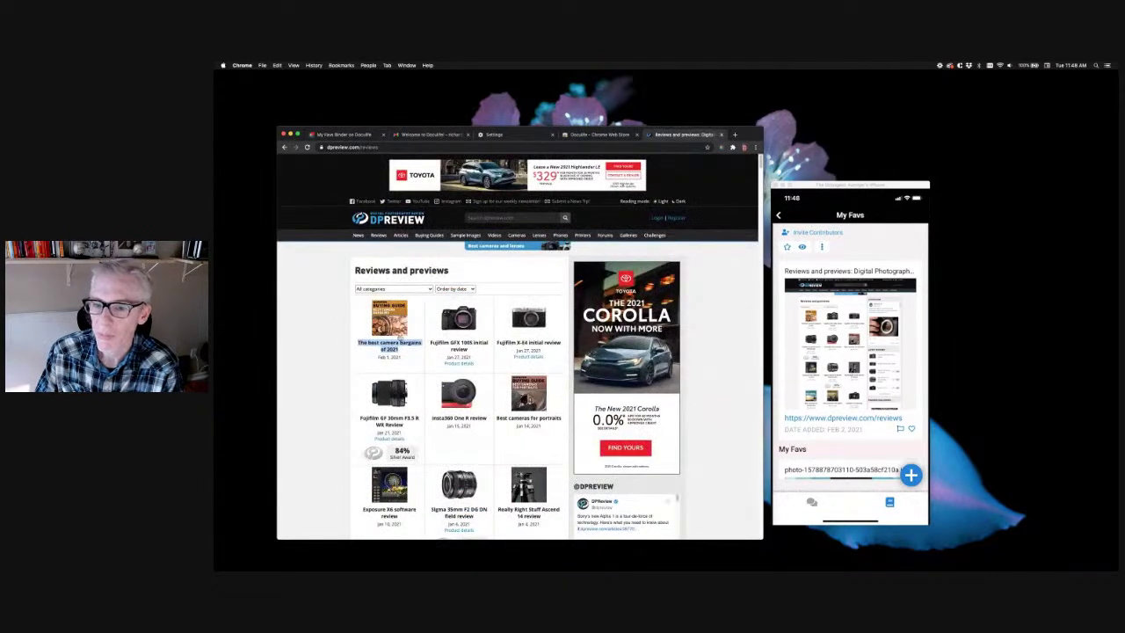
left_click(332, 345)
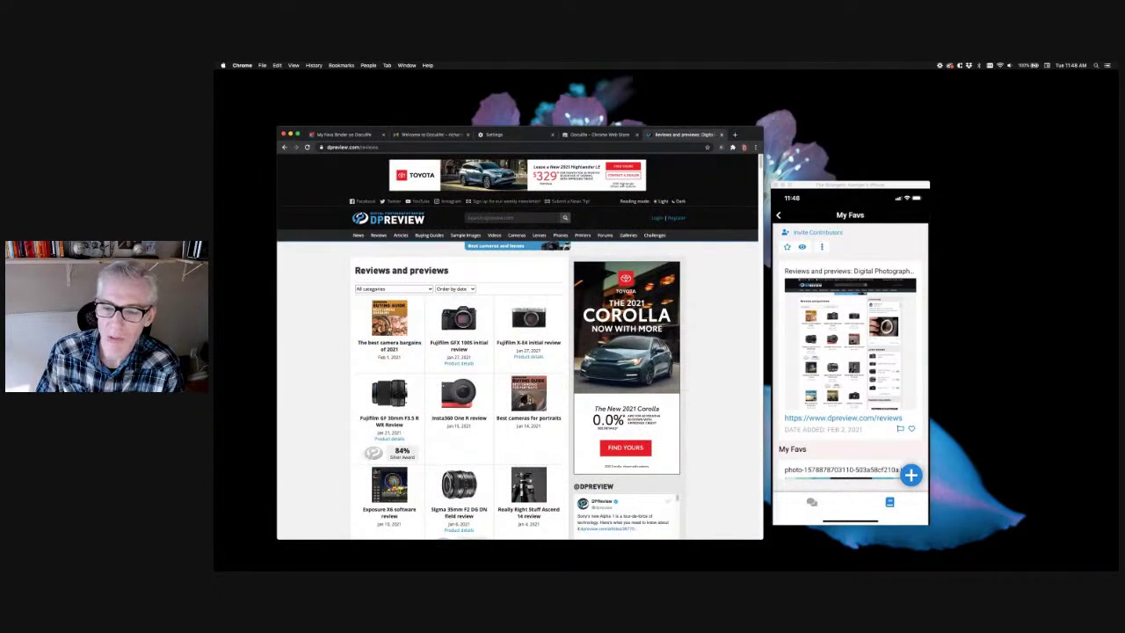
right_click(375, 342)
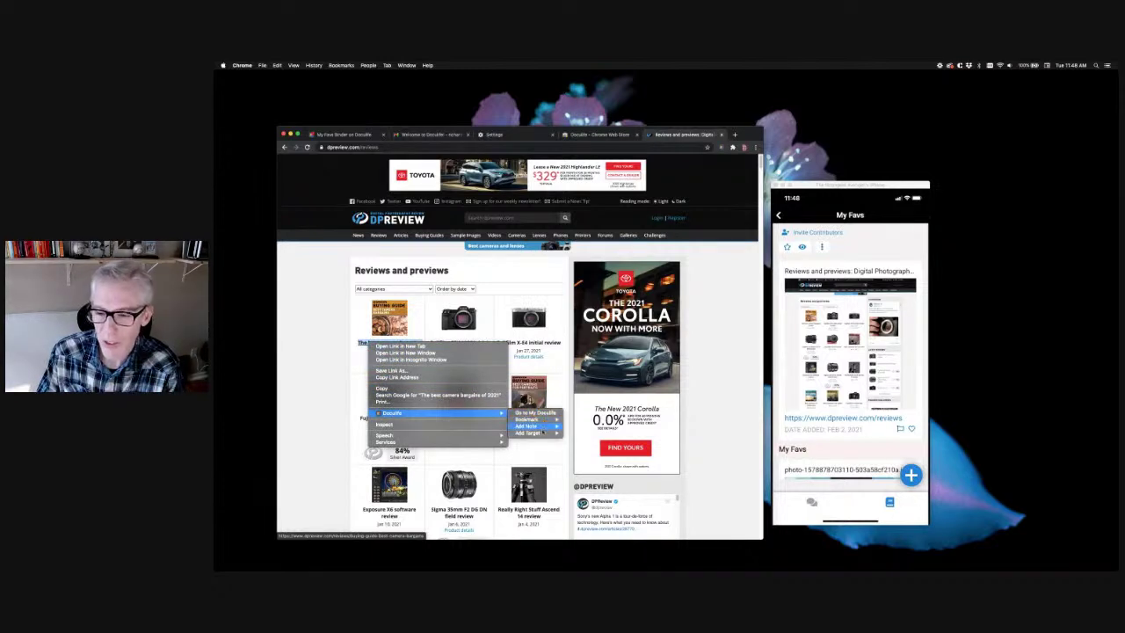
mouse_move(540, 433)
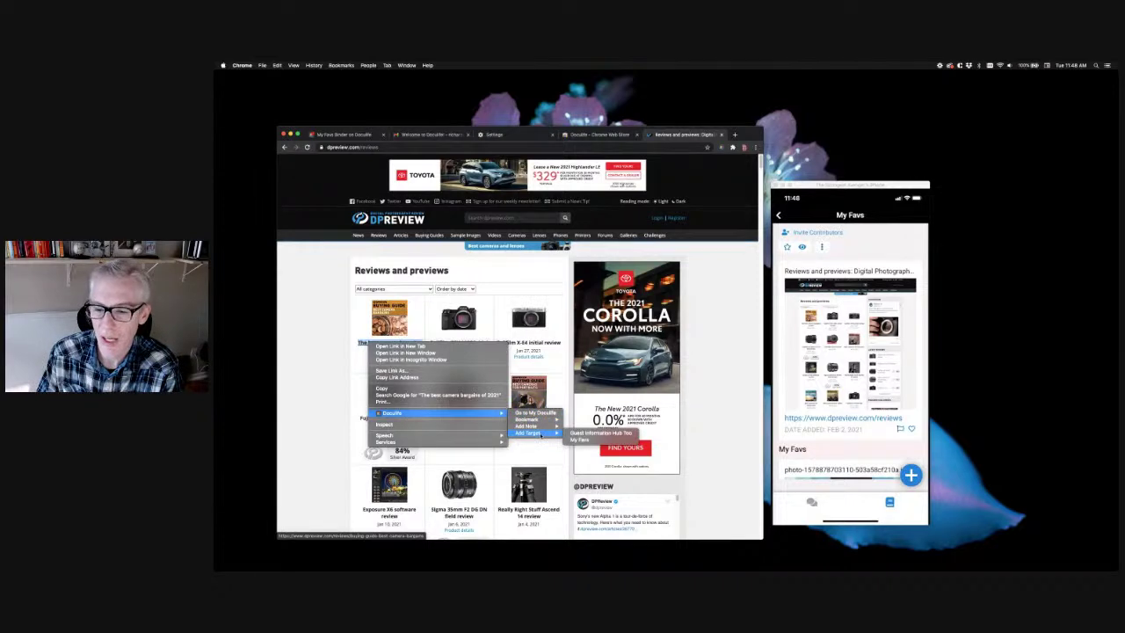
left_click(579, 439)
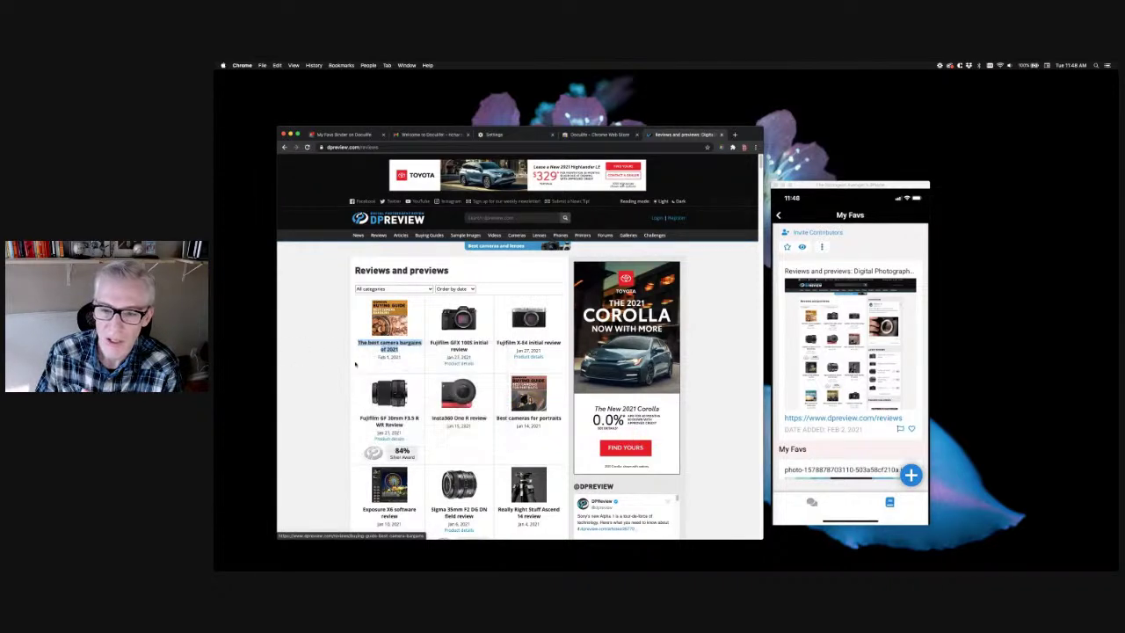
Save the bargains article's first two paragraphs as a My Favs note and view the binder
left_click(392, 349)
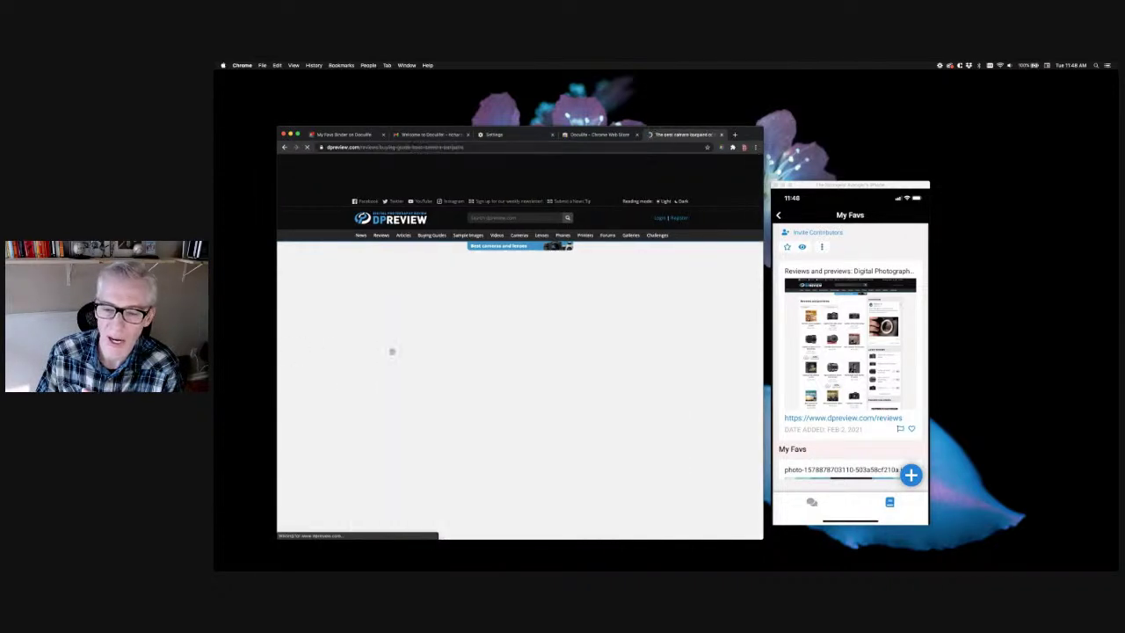
scroll(346, 400, "down", 5)
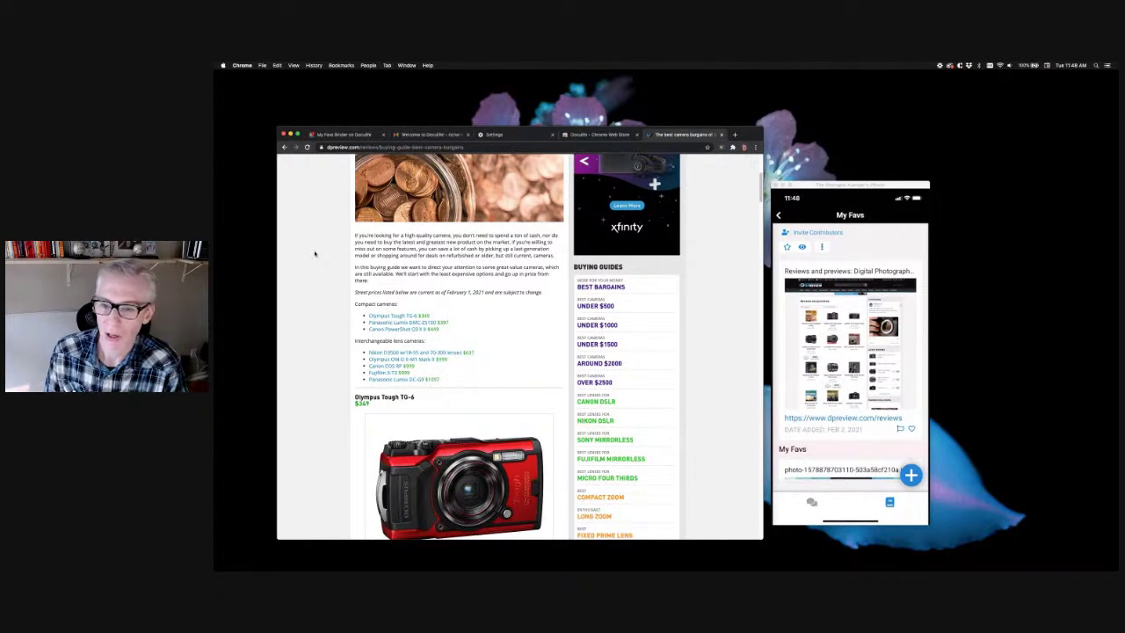
left_click_drag(354, 234, 387, 279)
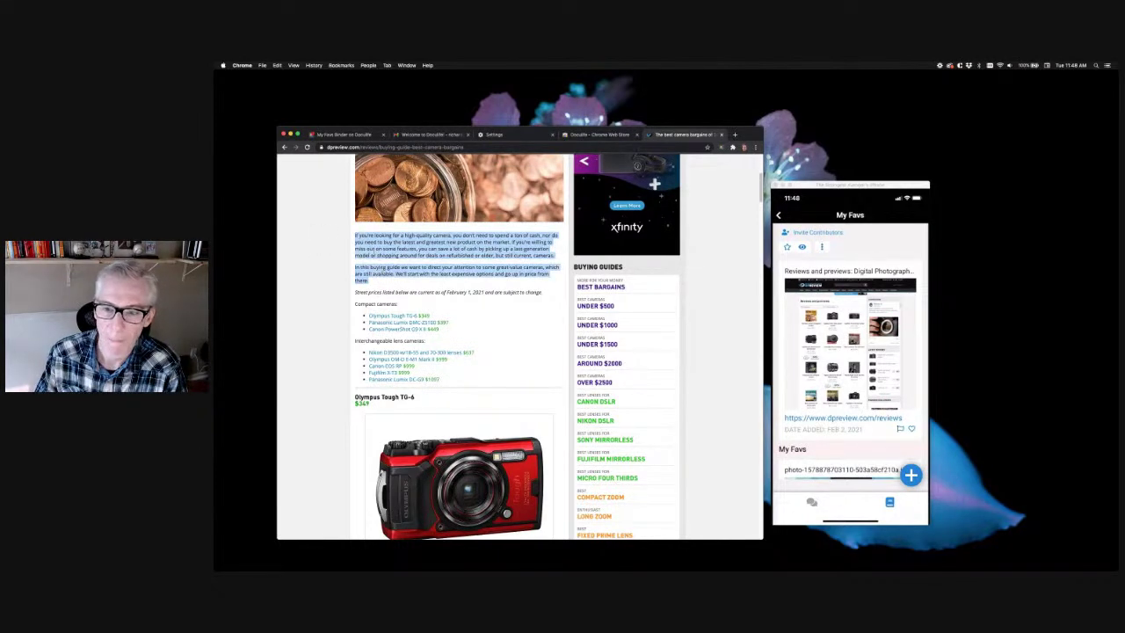
right_click(368, 239)
mouse_move(405, 283)
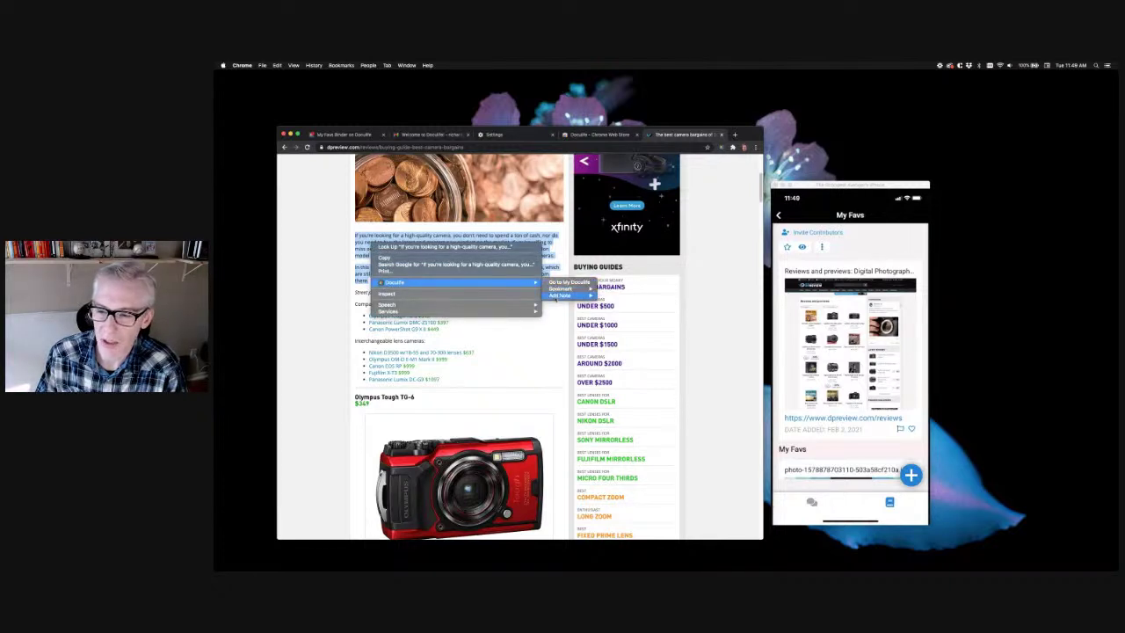
mouse_move(554, 297)
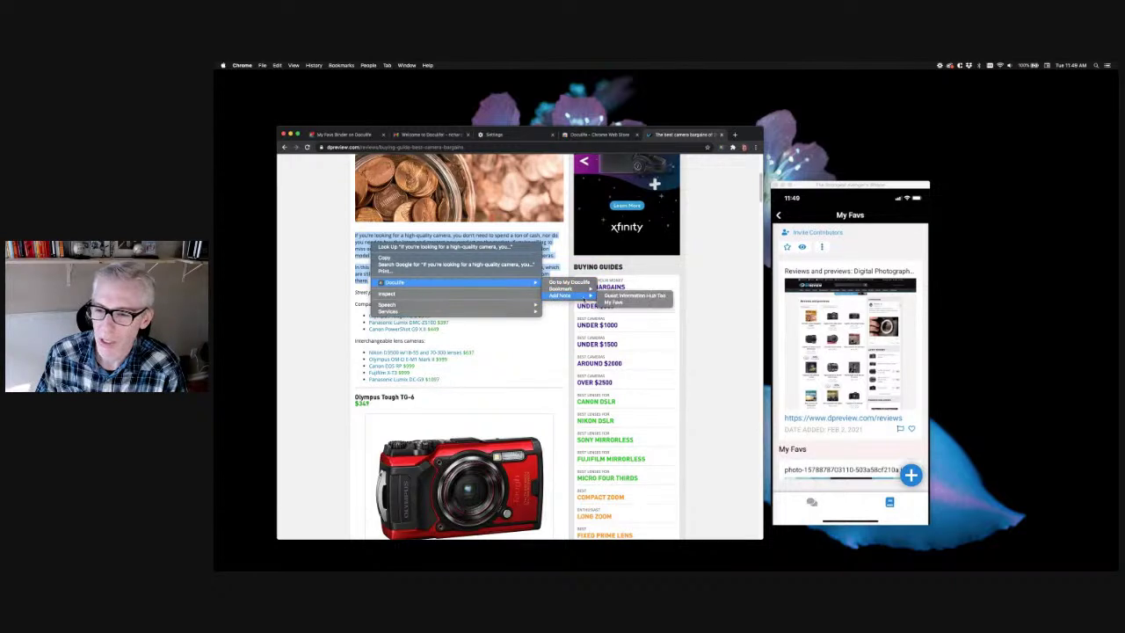
left_click(613, 302)
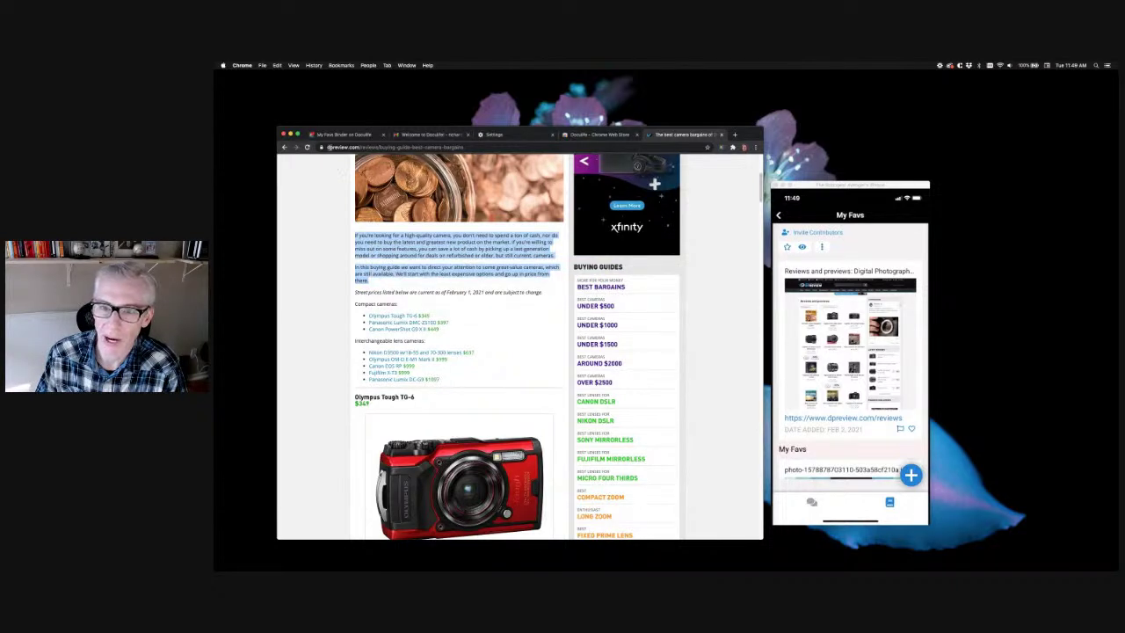
left_click(339, 135)
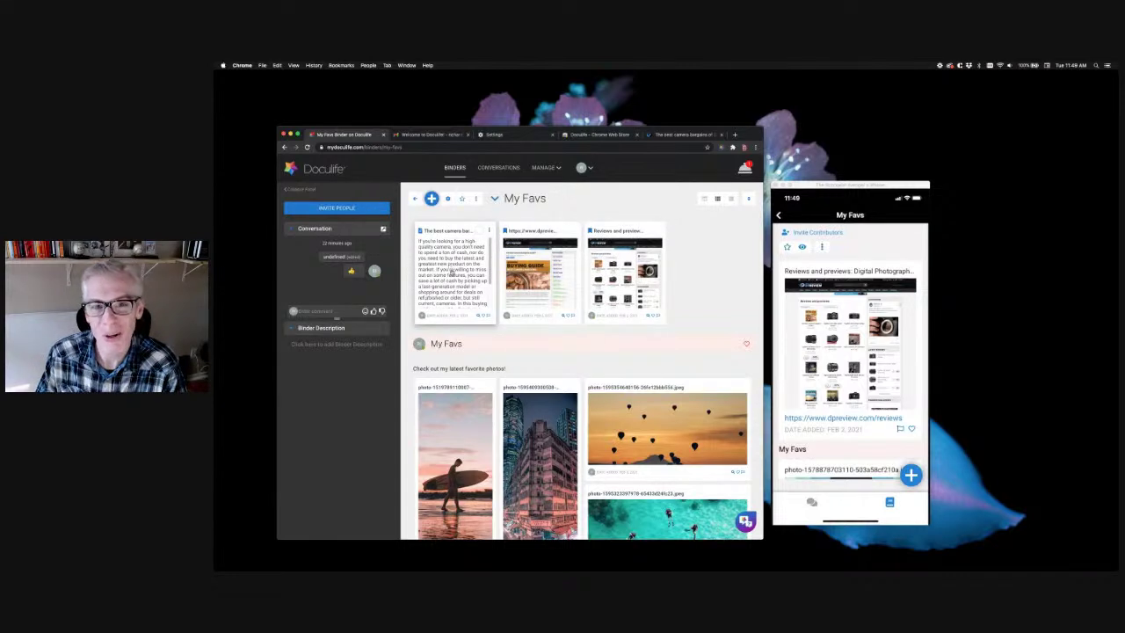
Modify the camera bargains note, setting all its text to Georgia, size 18
left_click(489, 231)
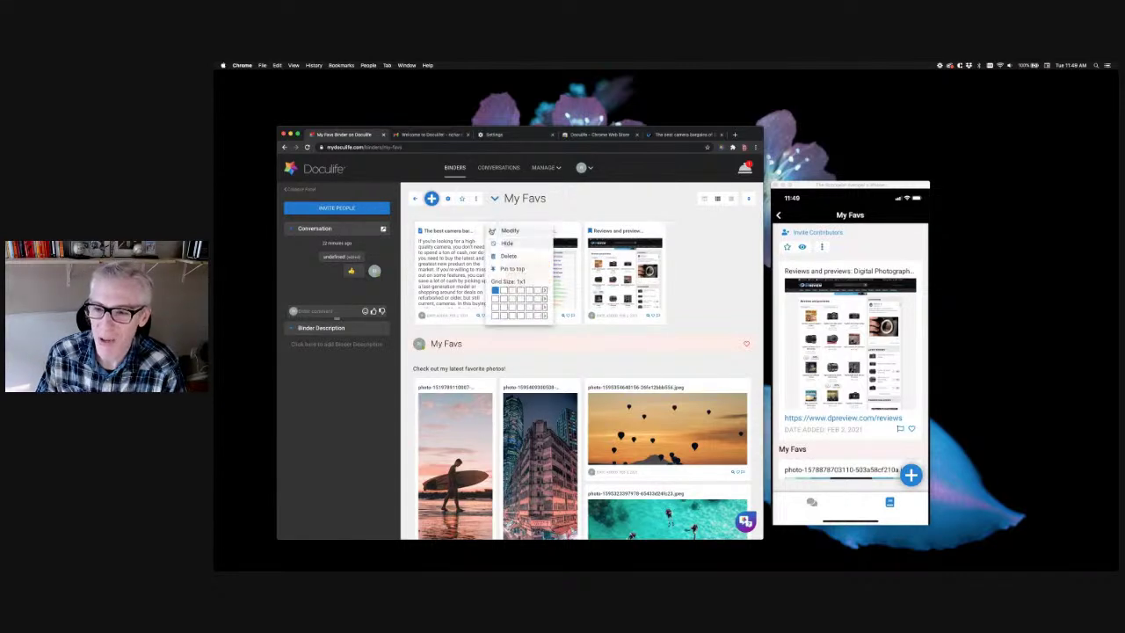
left_click(506, 231)
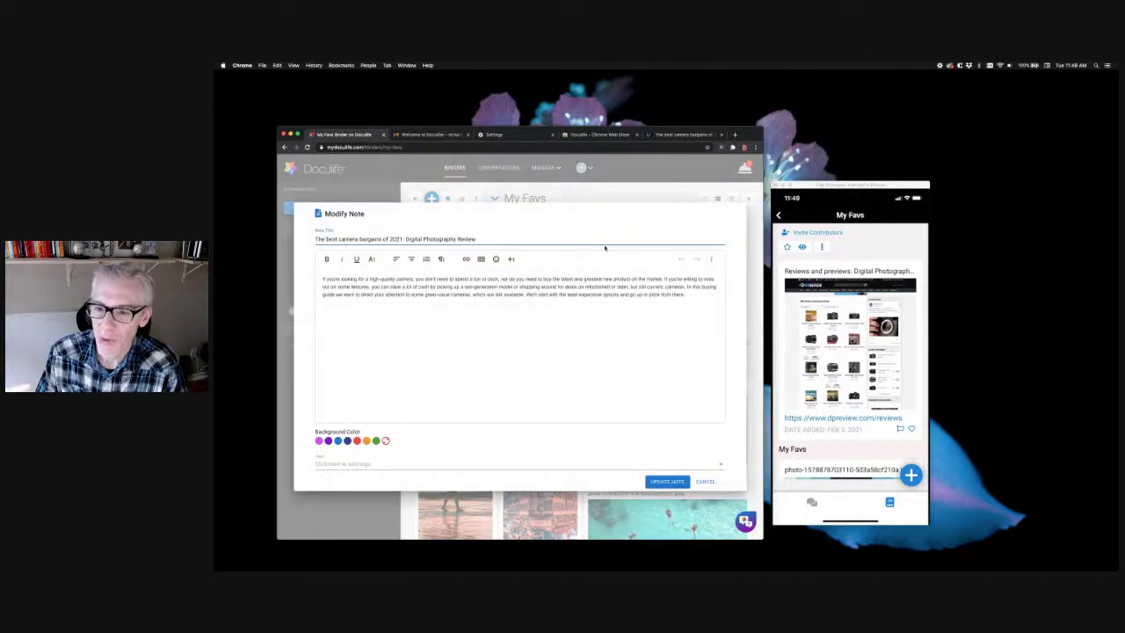
left_click_drag(692, 296, 321, 278)
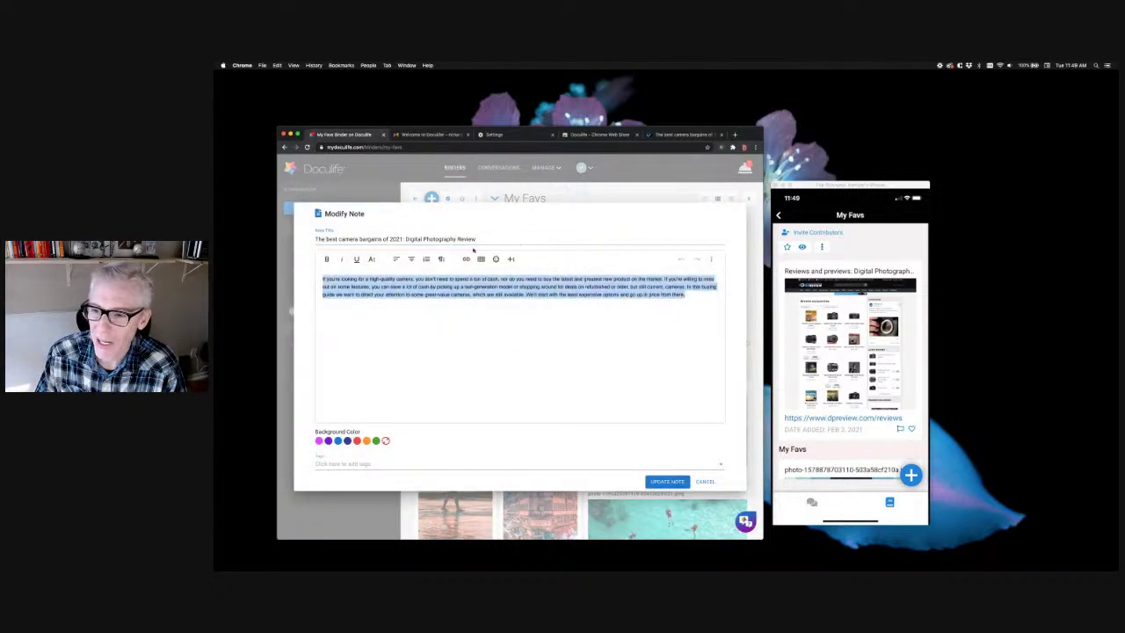
left_click(372, 259)
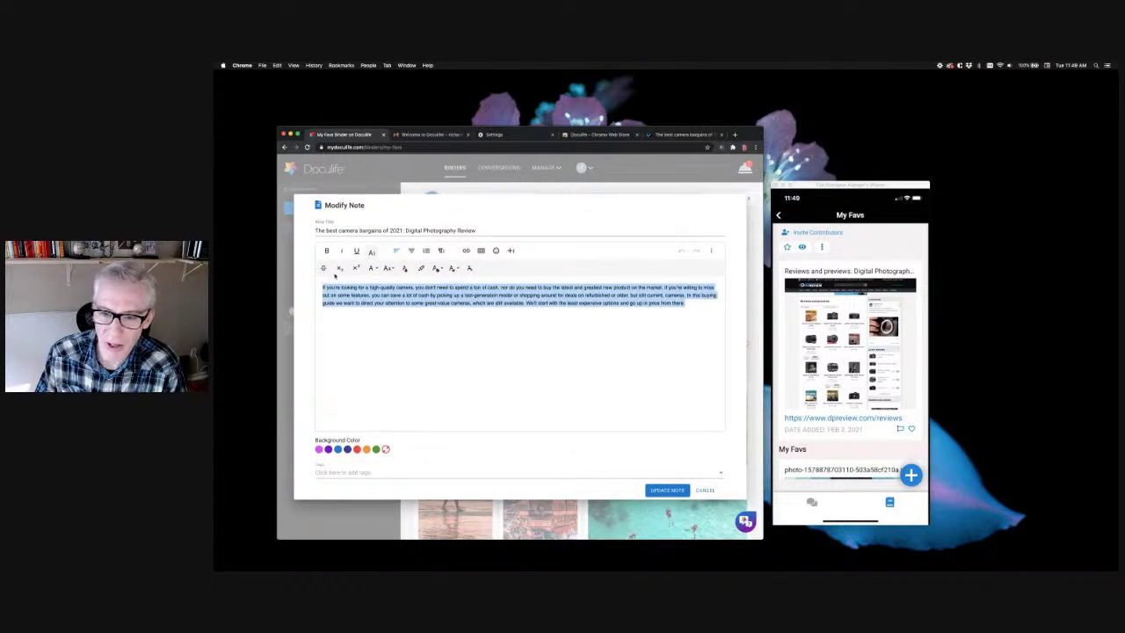
left_click(374, 268)
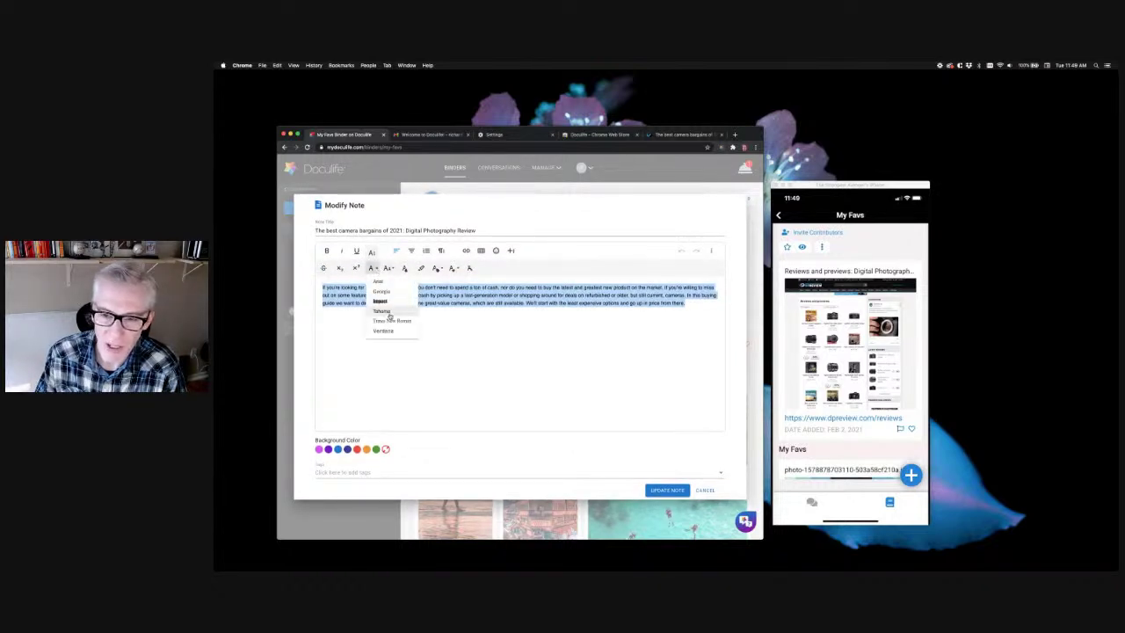
left_click(380, 291)
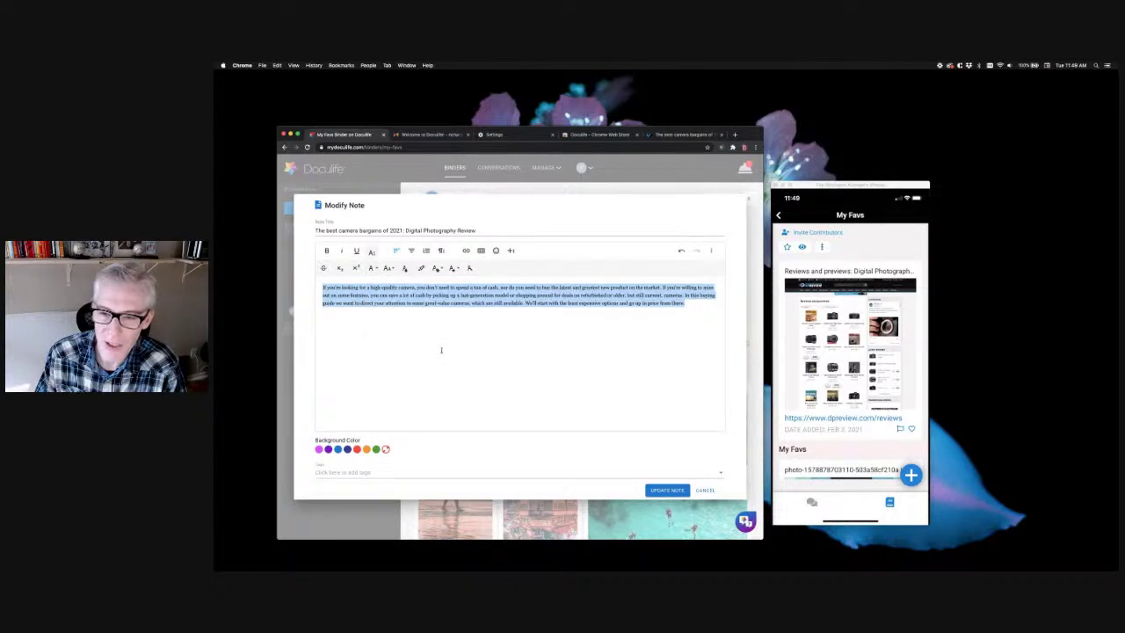
left_click(388, 268)
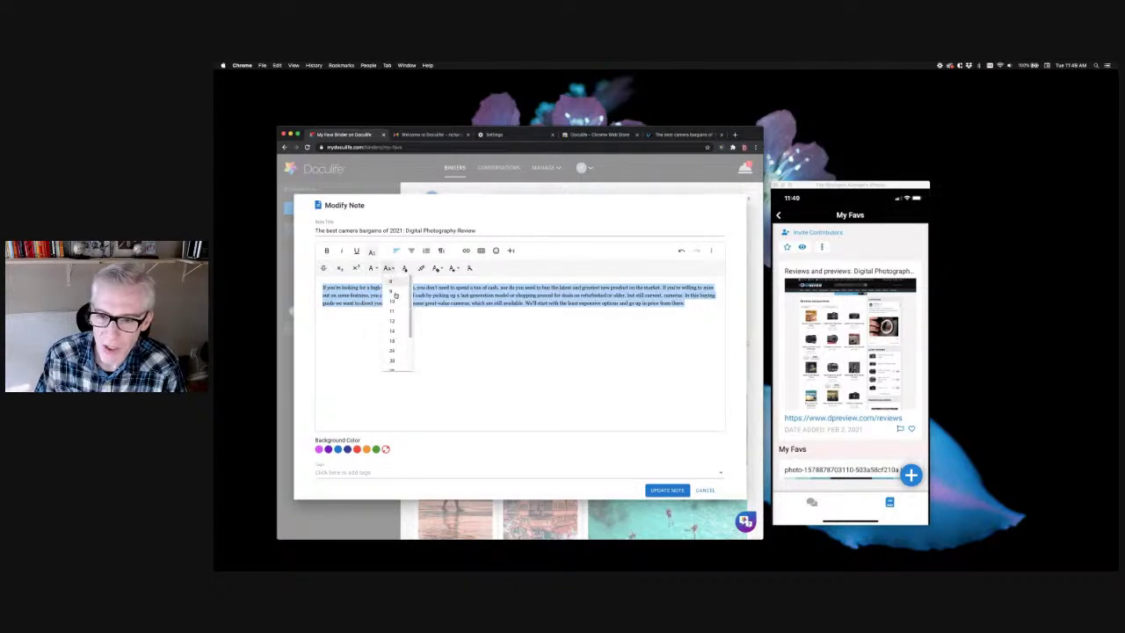
left_click(395, 340)
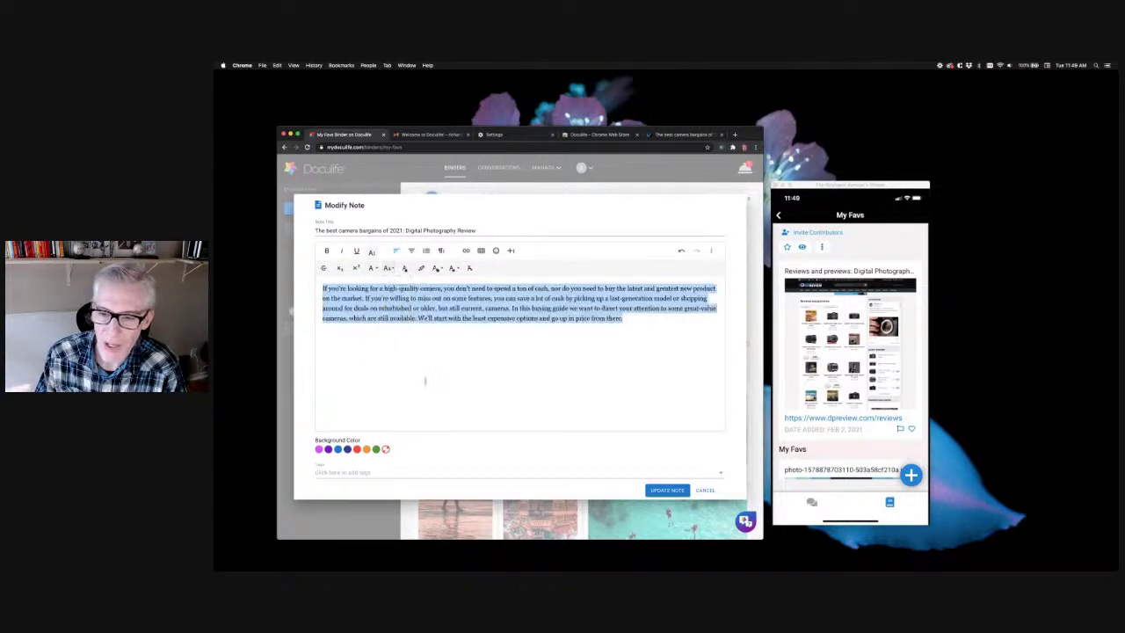
left_click(438, 343)
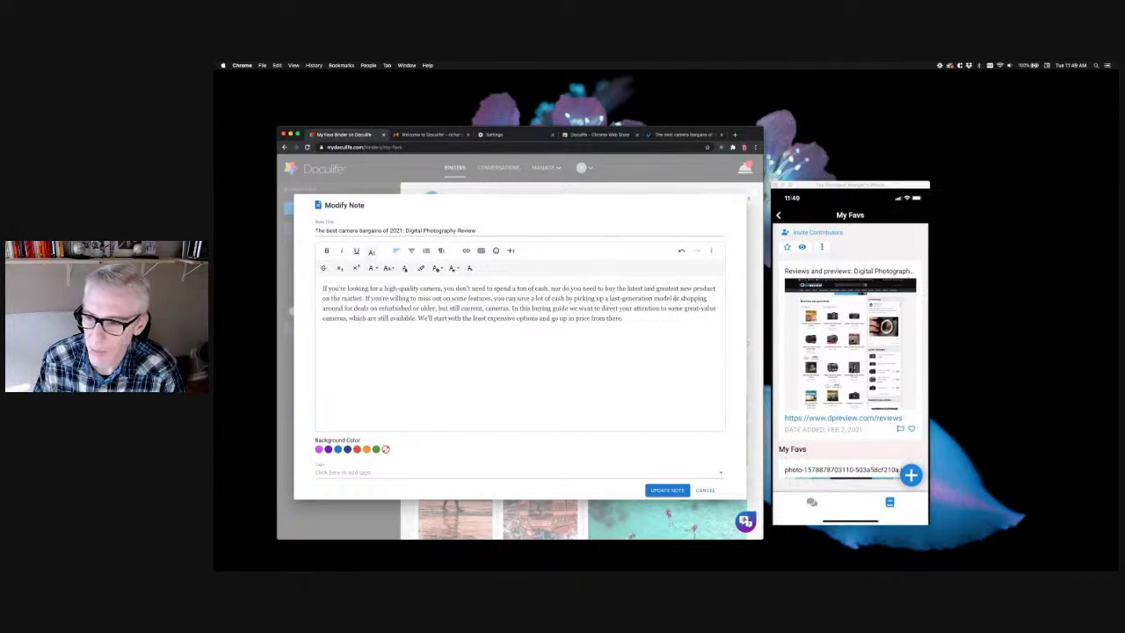
Highlight 'picking up a last-generation model' in yellow
left_click_drag(673, 299, 572, 298)
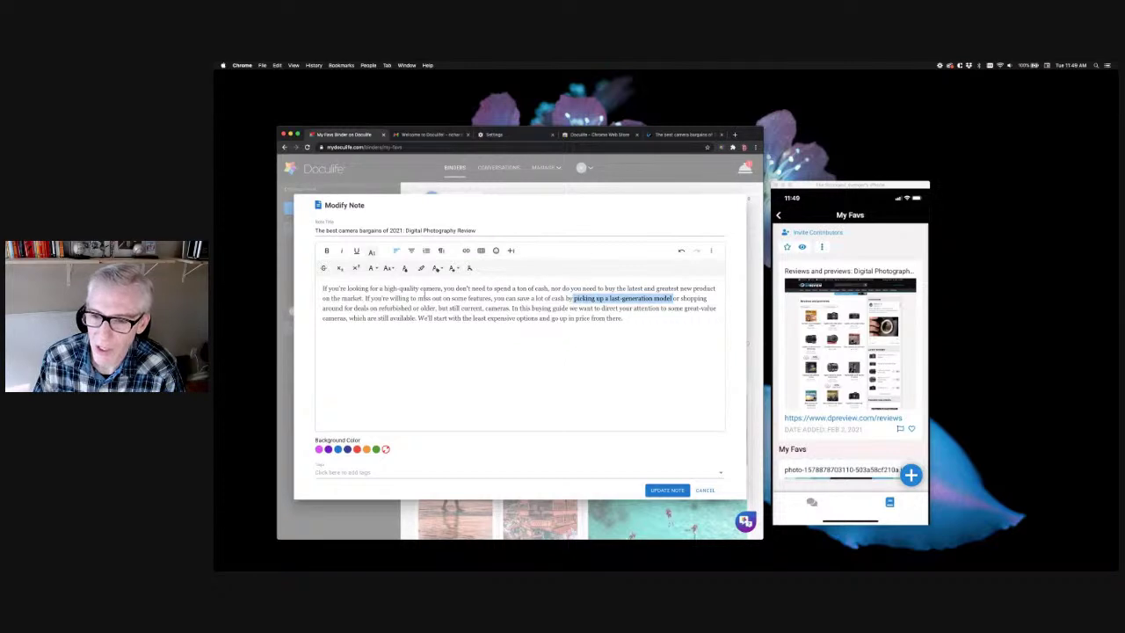
left_click(421, 268)
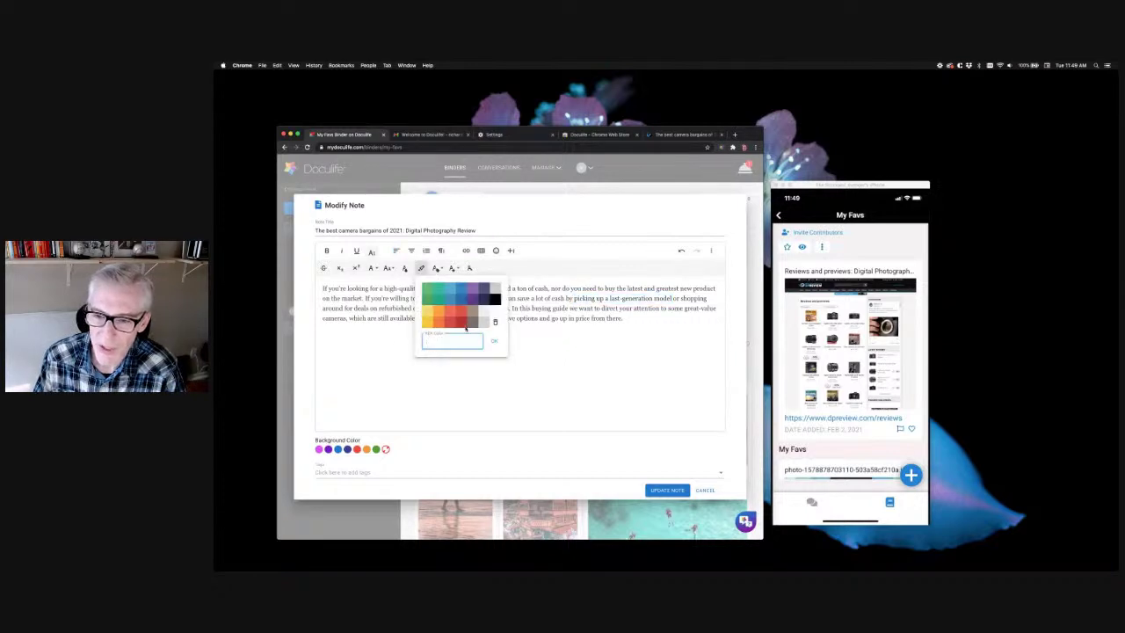
left_click(427, 309)
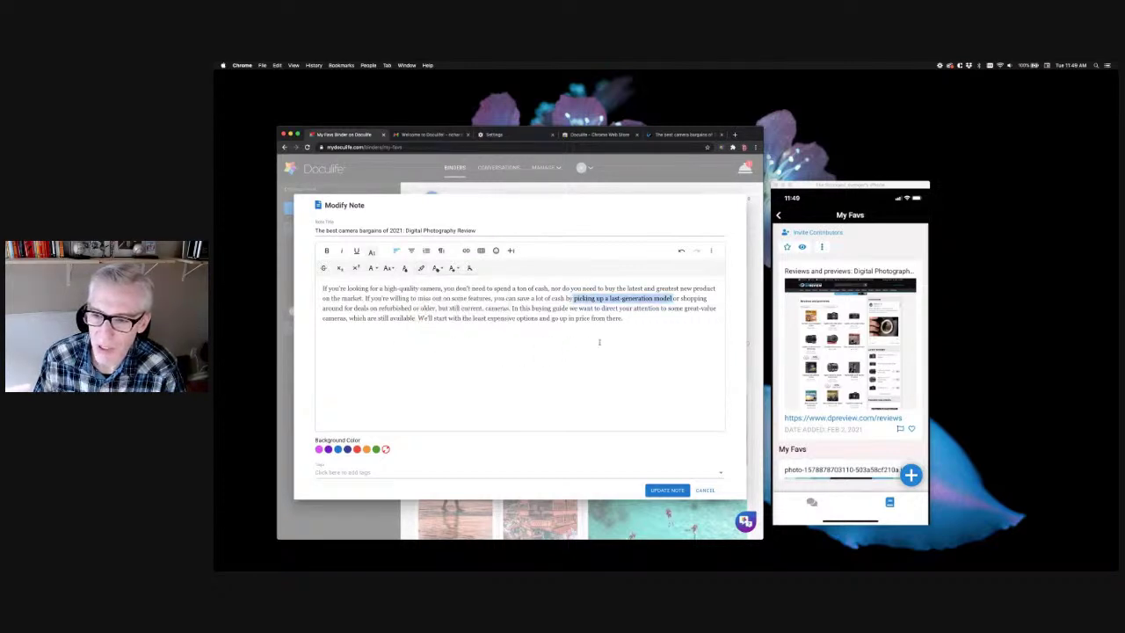
left_click(530, 328)
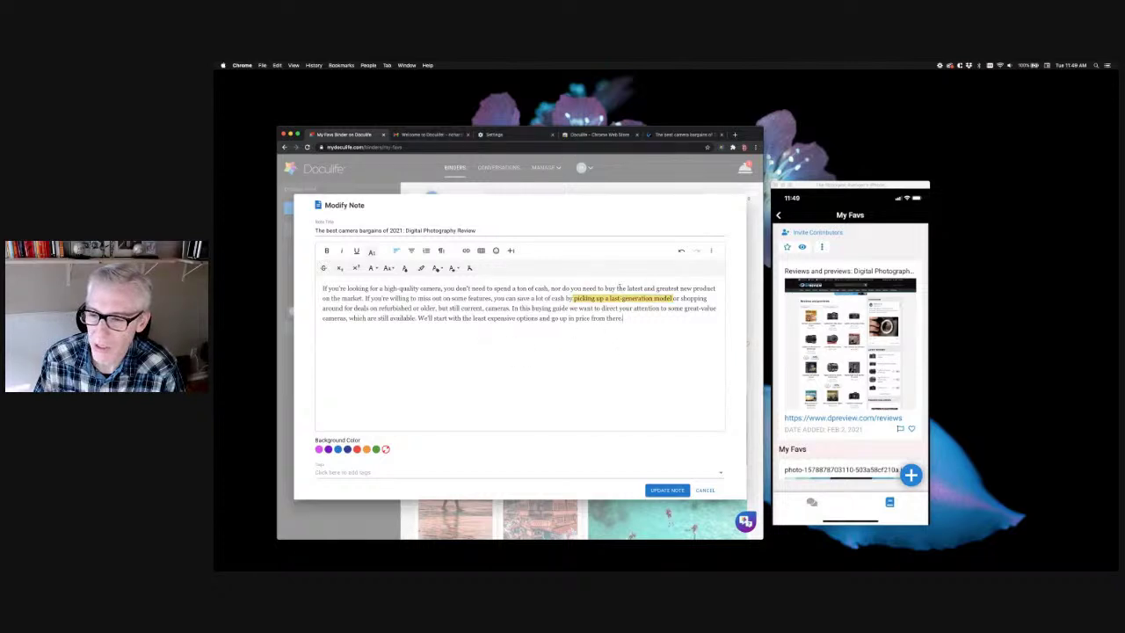
Save the edited note, widen its card to two grid columns, and return to the bargains article
left_click(667, 490)
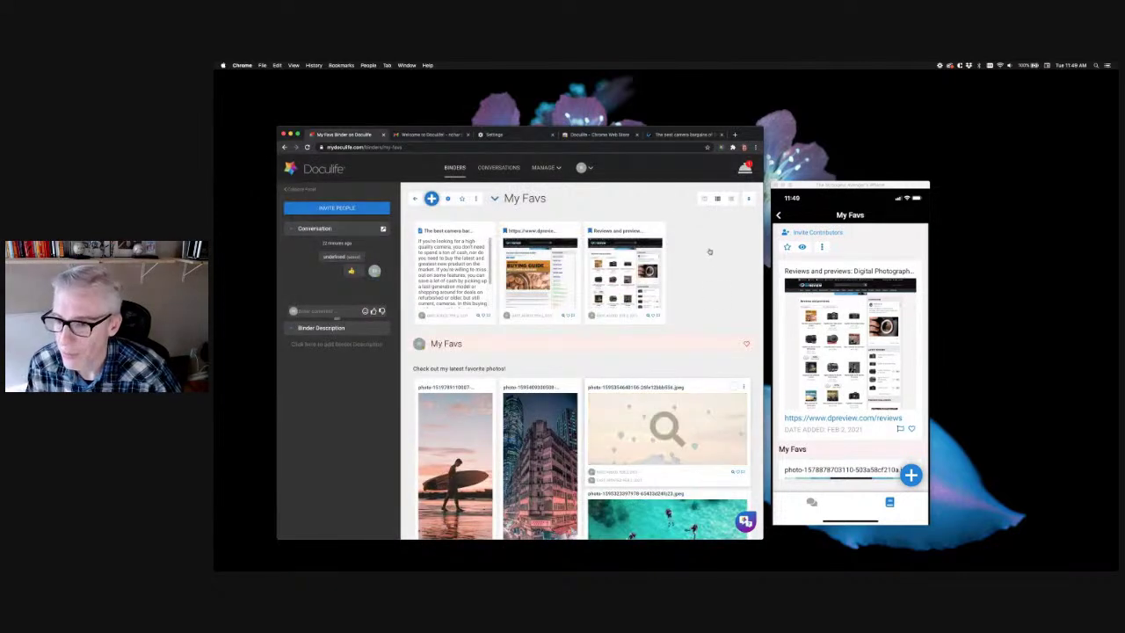
left_click(489, 231)
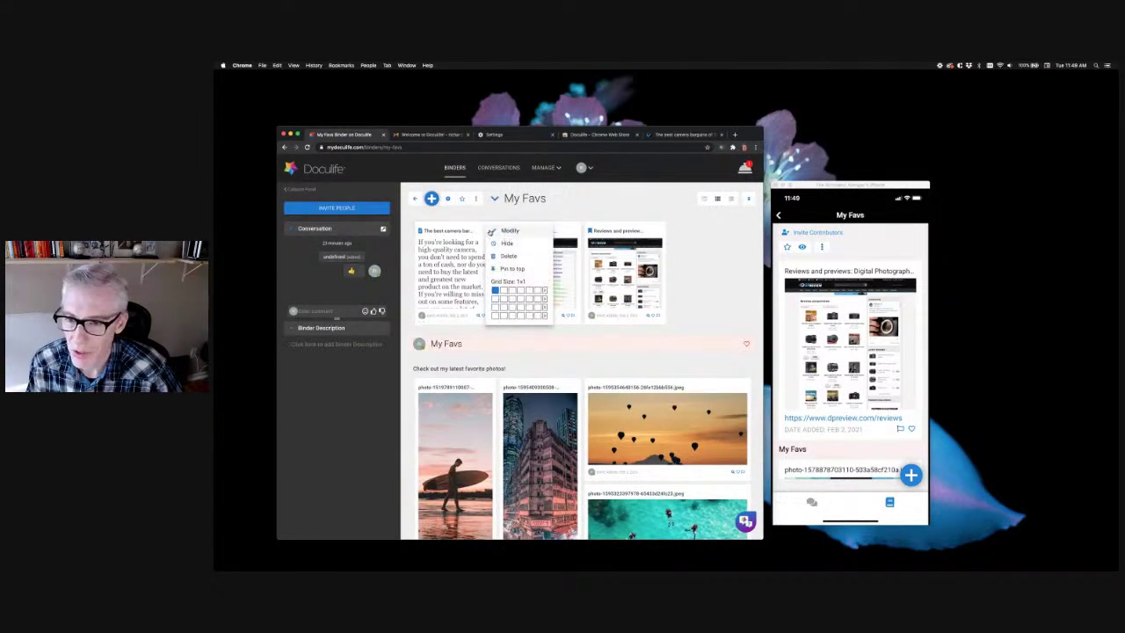
left_click(504, 295)
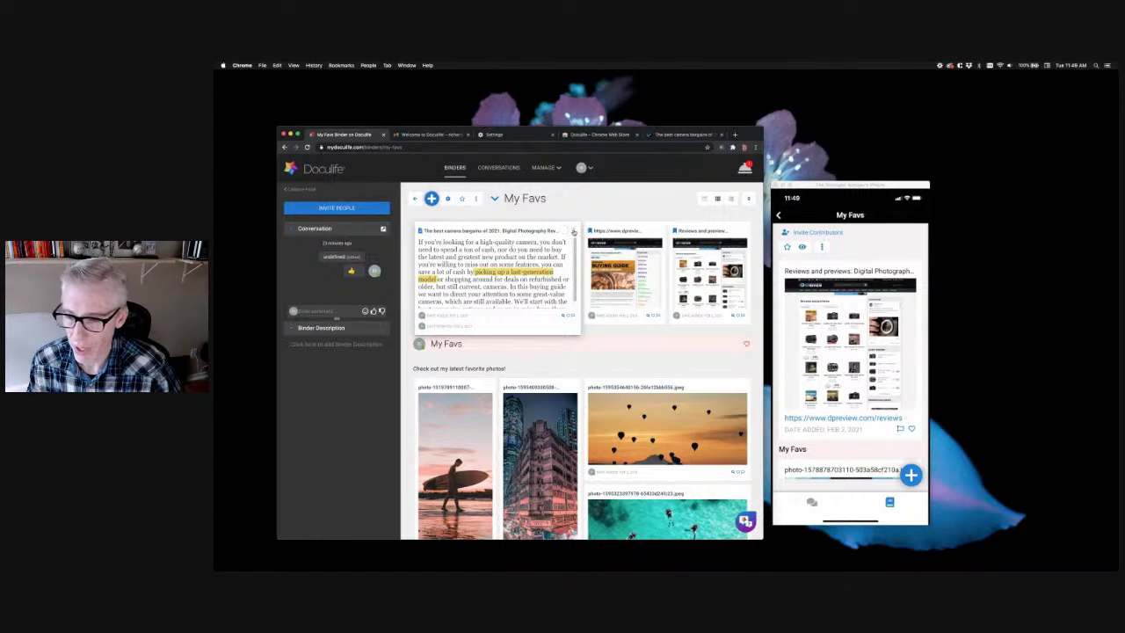
left_click(577, 233)
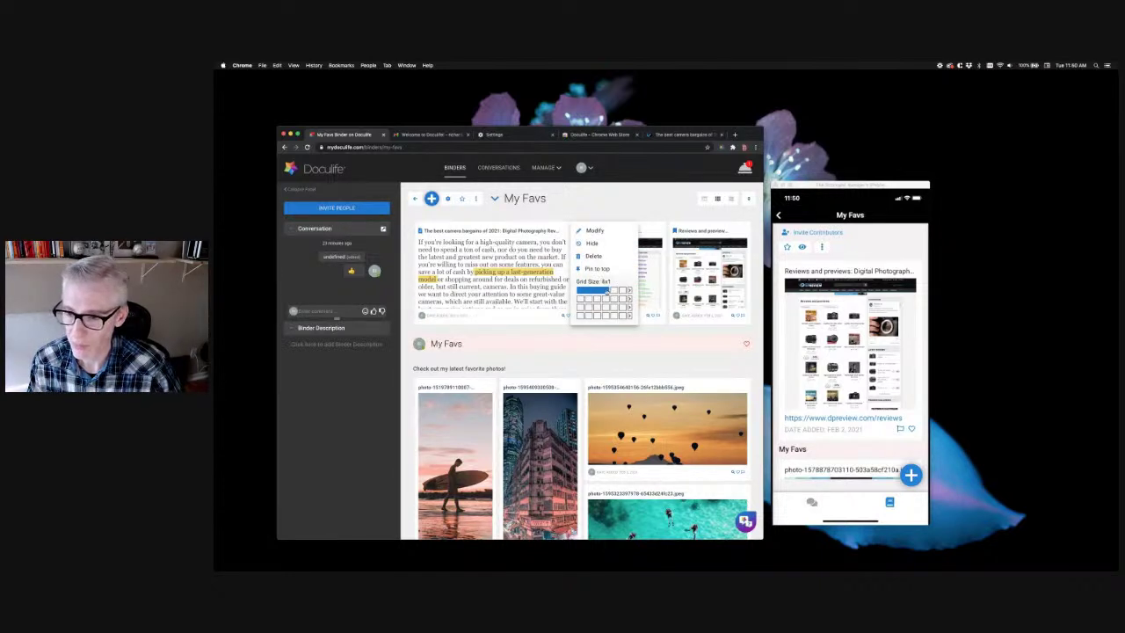
left_click(599, 291)
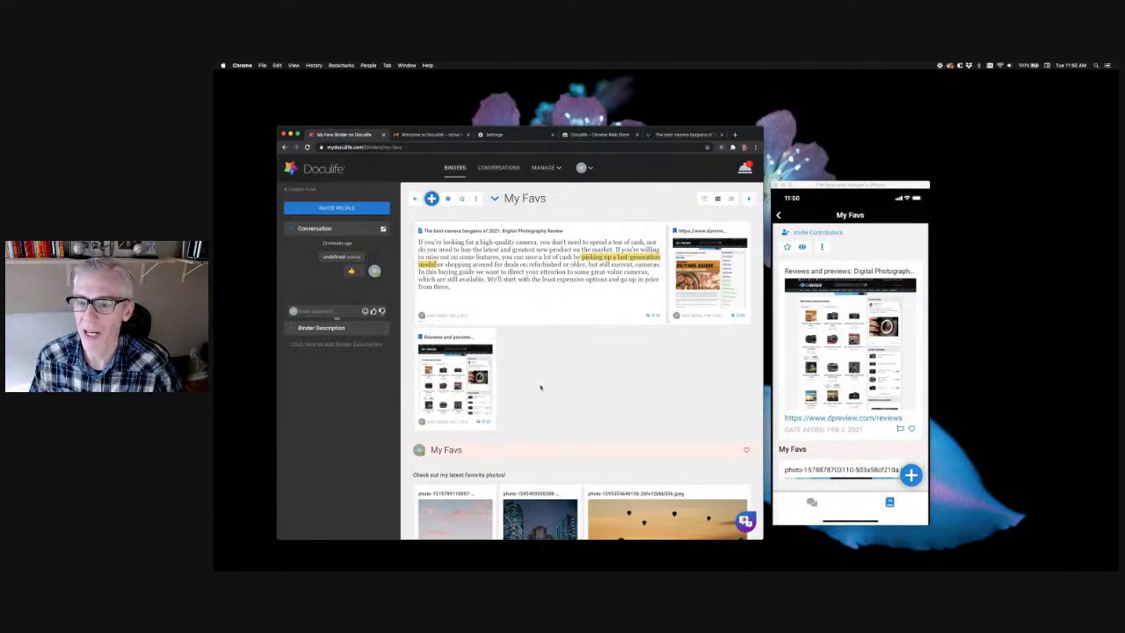
left_click(666, 135)
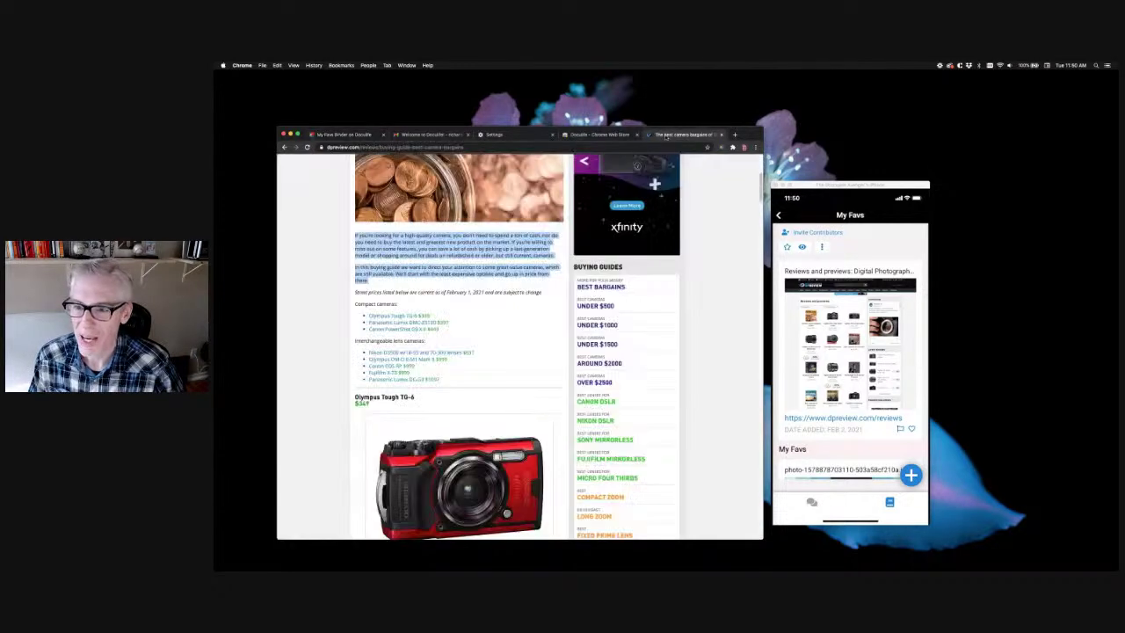
Save the Olympus Tough TG-6 photo into My Favs via Doculife > Save Image, then return to the binder
left_click(330, 379)
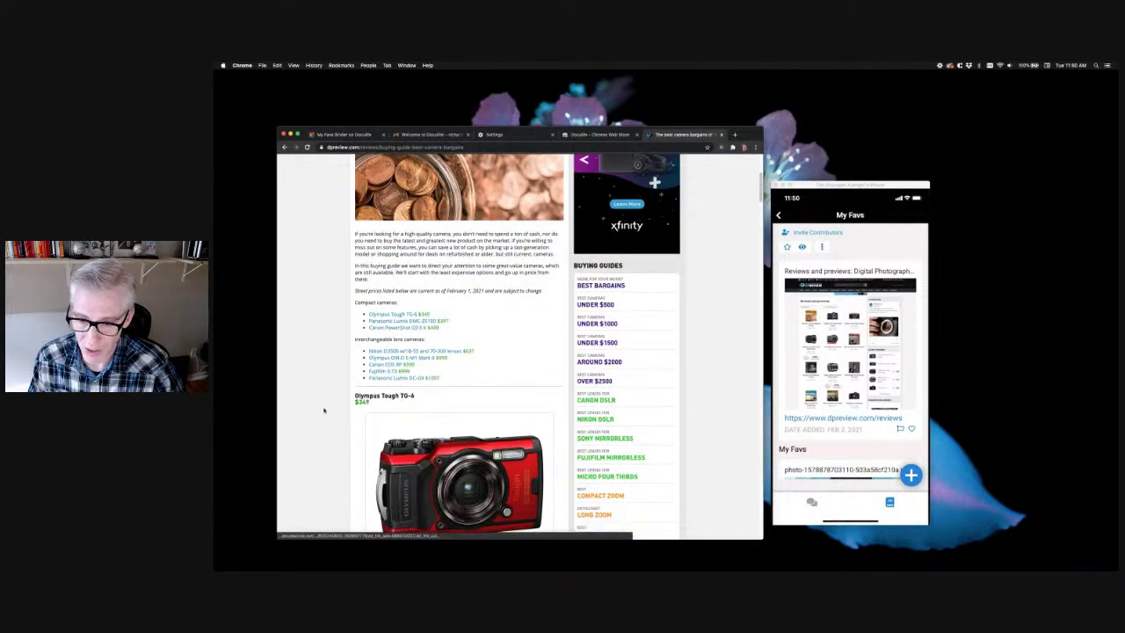
scroll(369, 387, "down", 3)
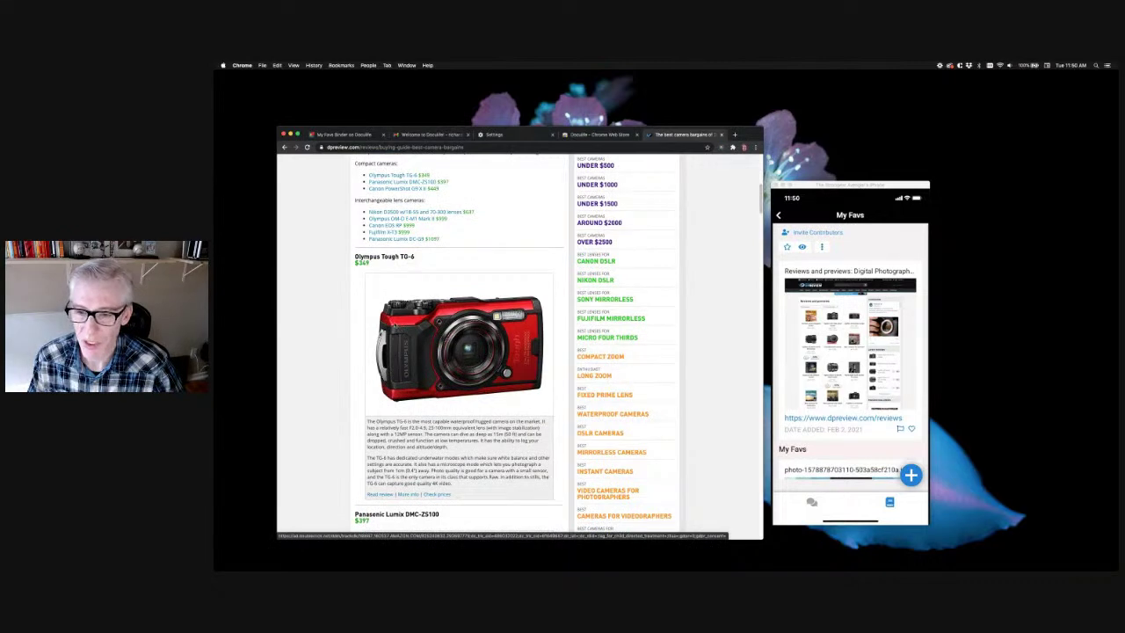
scroll(530, 466, "down", 3)
right_click(392, 210)
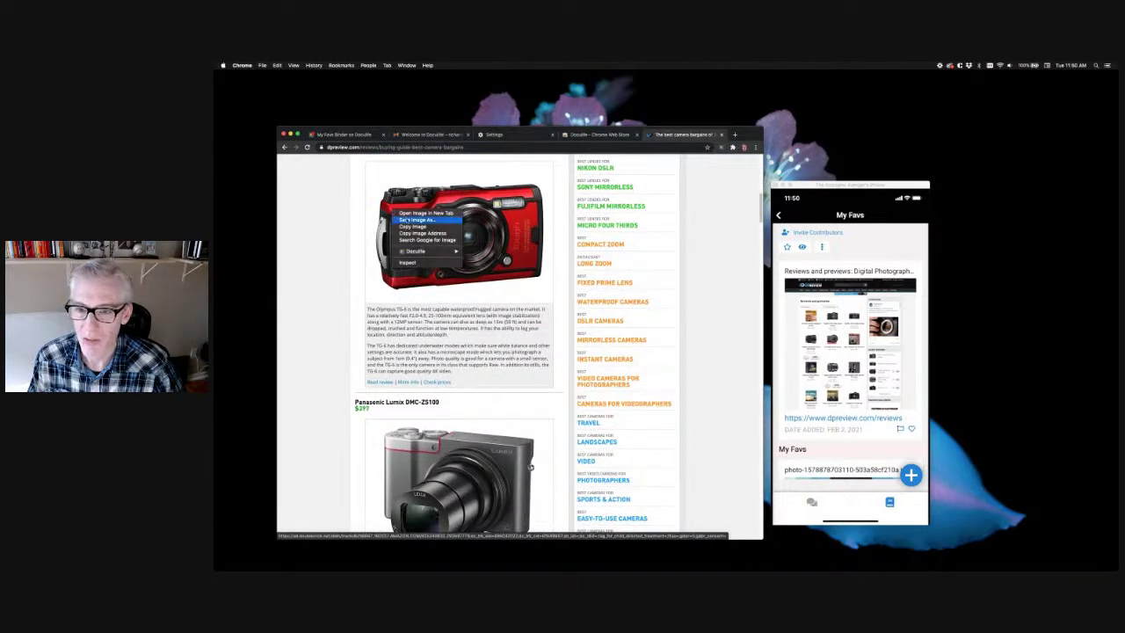
mouse_move(419, 253)
mouse_move(483, 264)
left_click(534, 270)
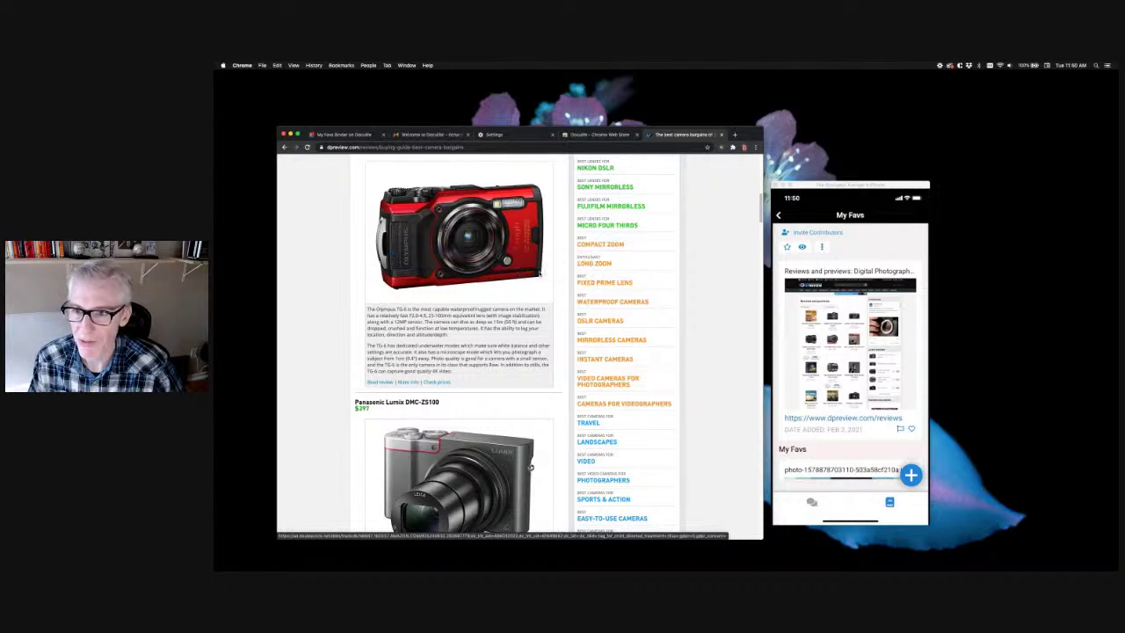
left_click(356, 134)
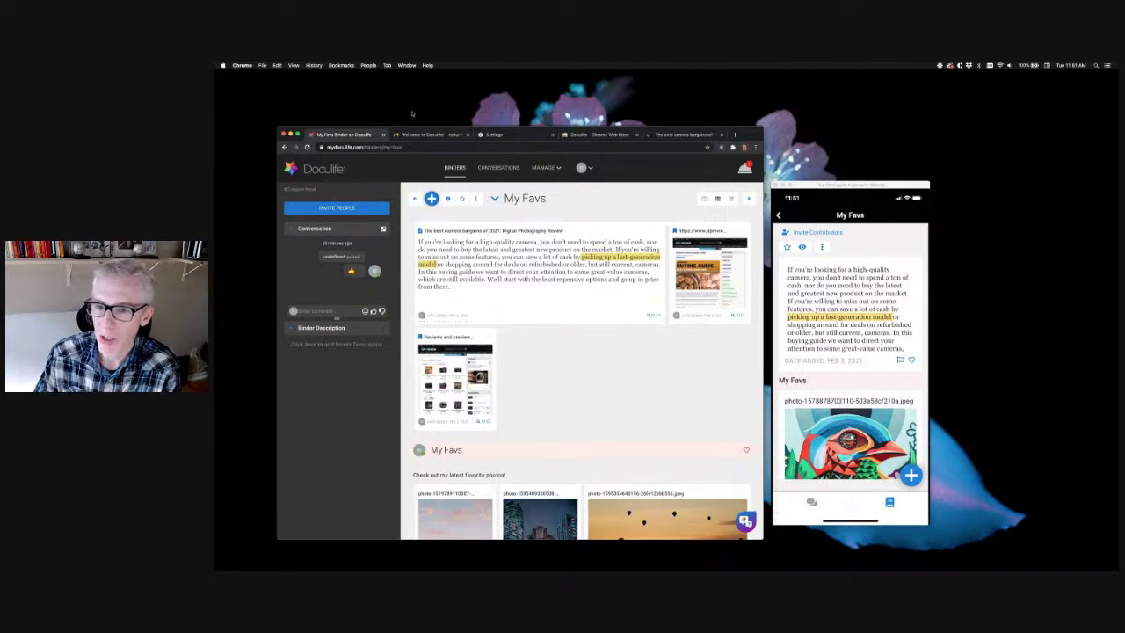
From Gear in this story, save the Canon PowerShot G9 X Mark II image into My Favs
left_click(685, 134)
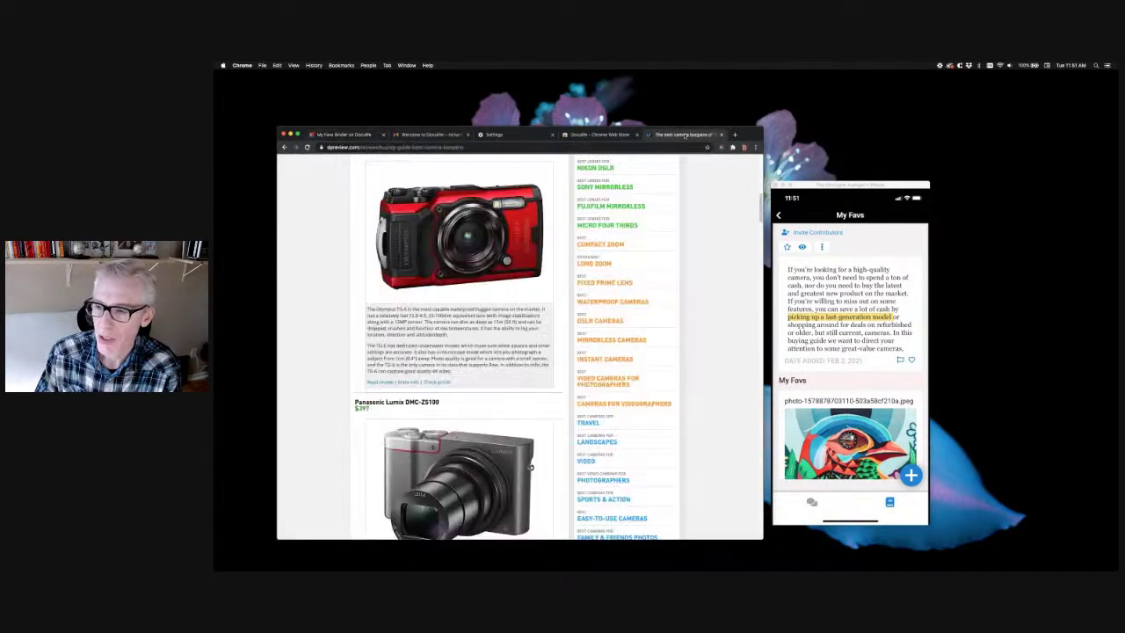
scroll(310, 336, "down", 10)
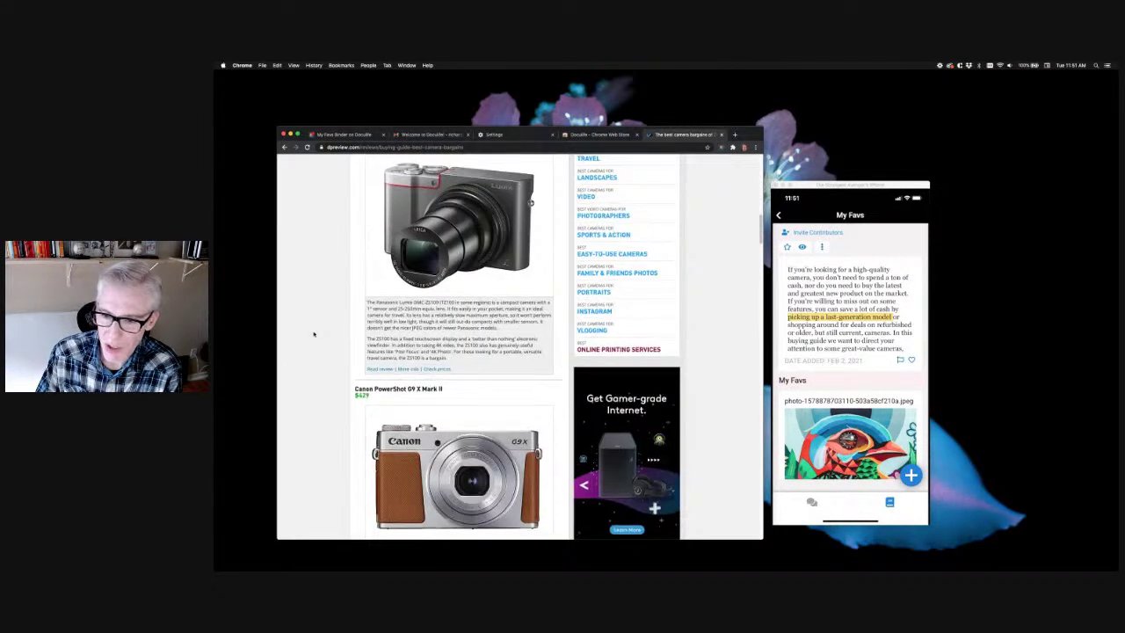
scroll(314, 334, "down", 15)
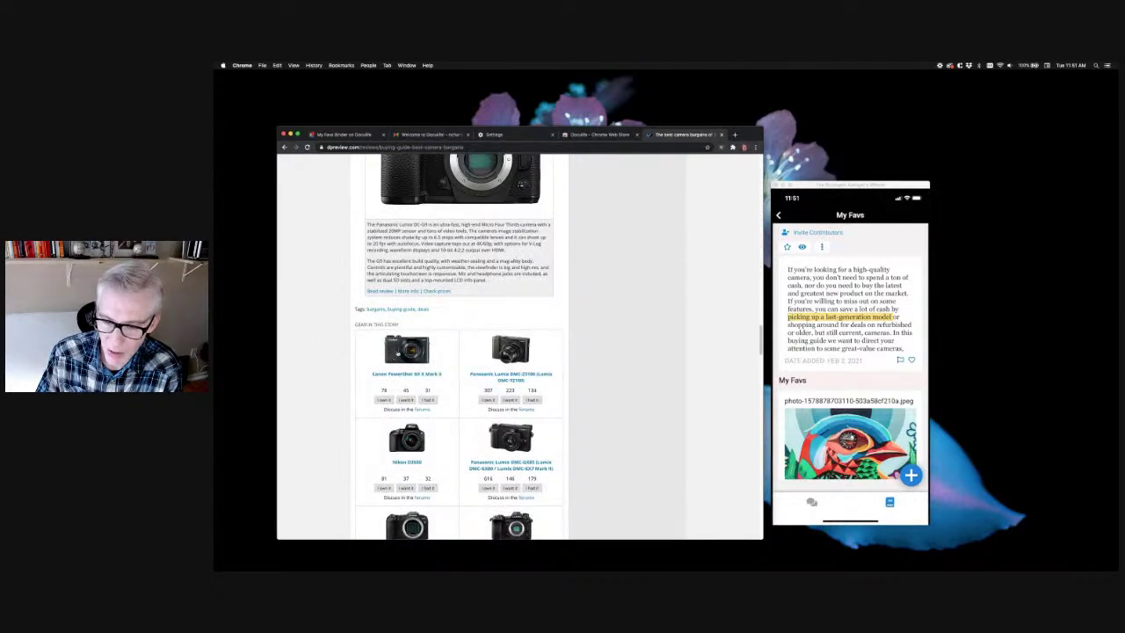
scroll(393, 356, "down", 2)
right_click(399, 277)
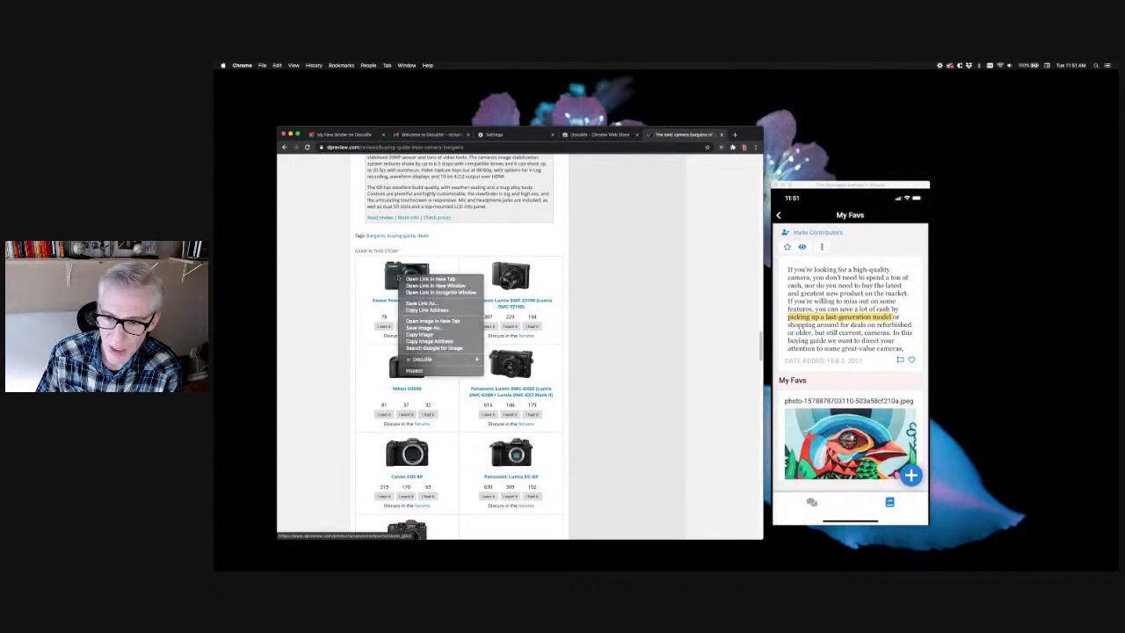
mouse_move(452, 360)
mouse_move(518, 373)
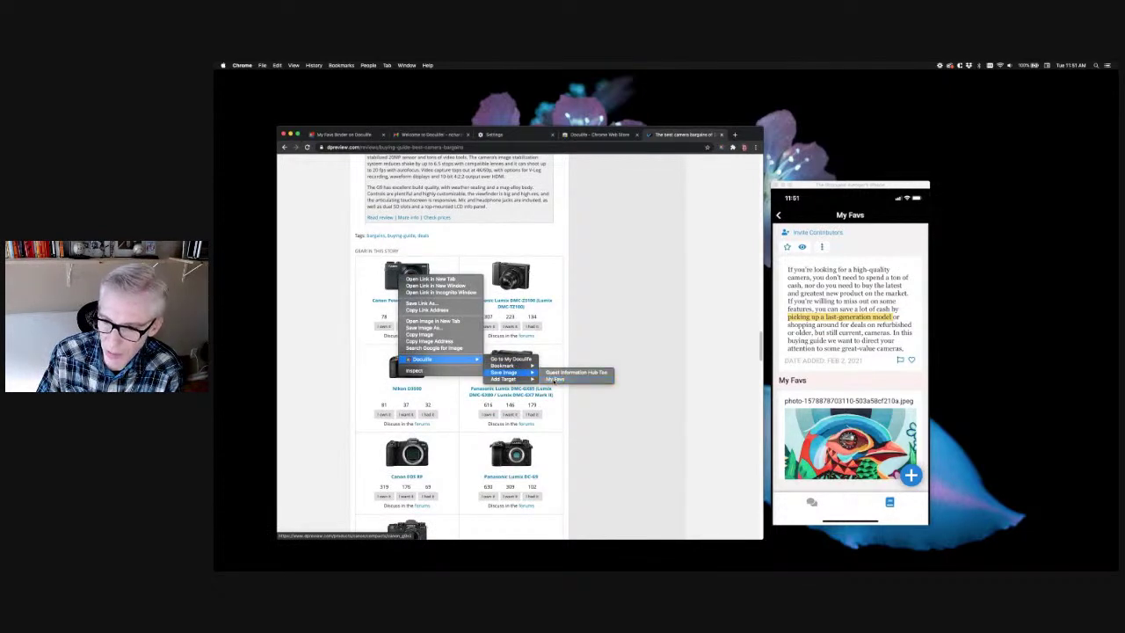
left_click(576, 379)
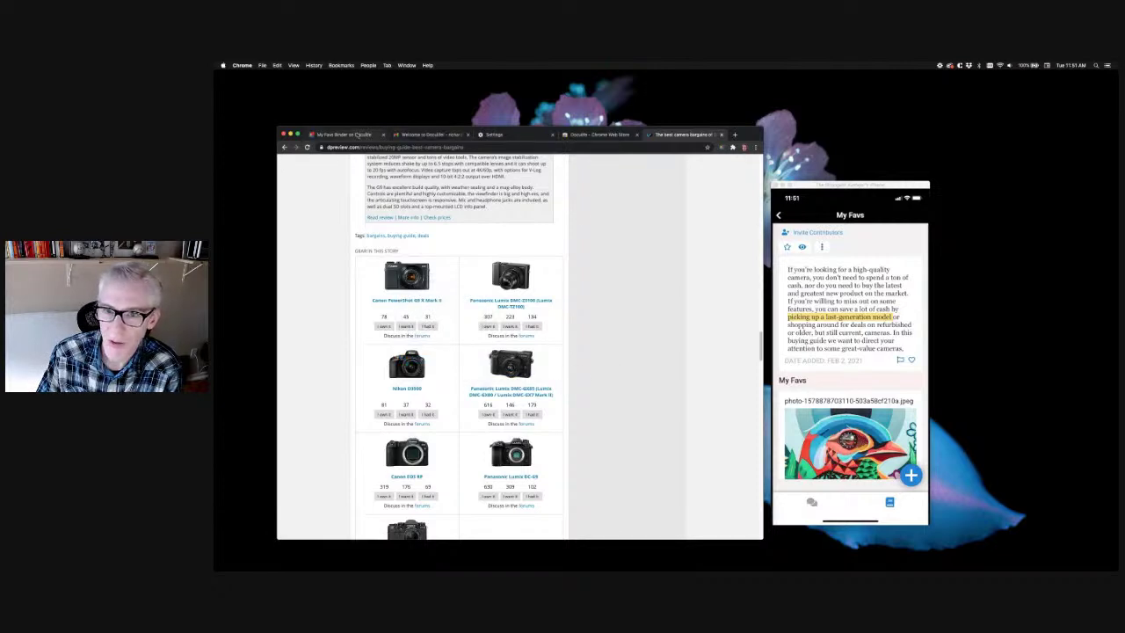
left_click(356, 134)
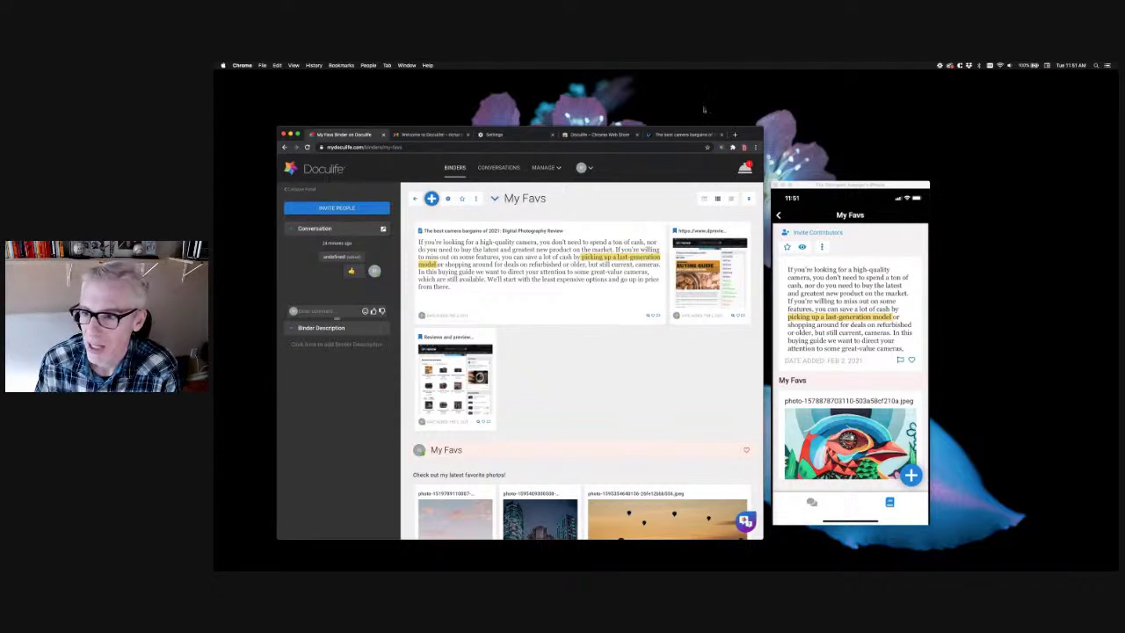
From the bargains article's related gear list, open the DPReview TV microphone pre-amp shootout article
left_click(675, 137)
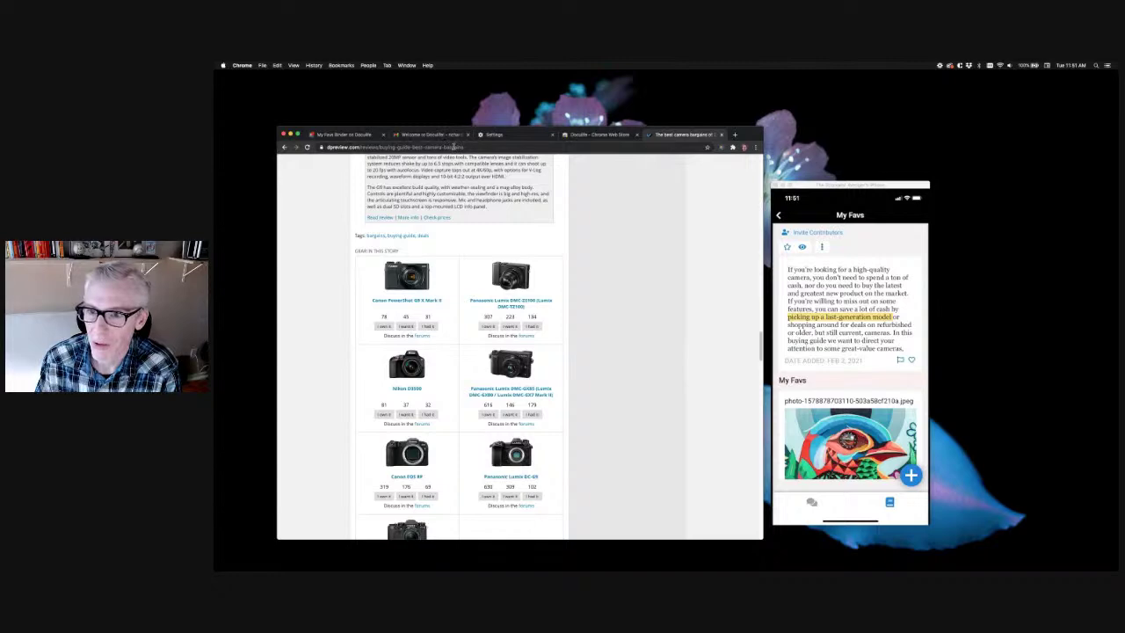
scroll(551, 283, "down", 5)
scroll(551, 283, "down", 15)
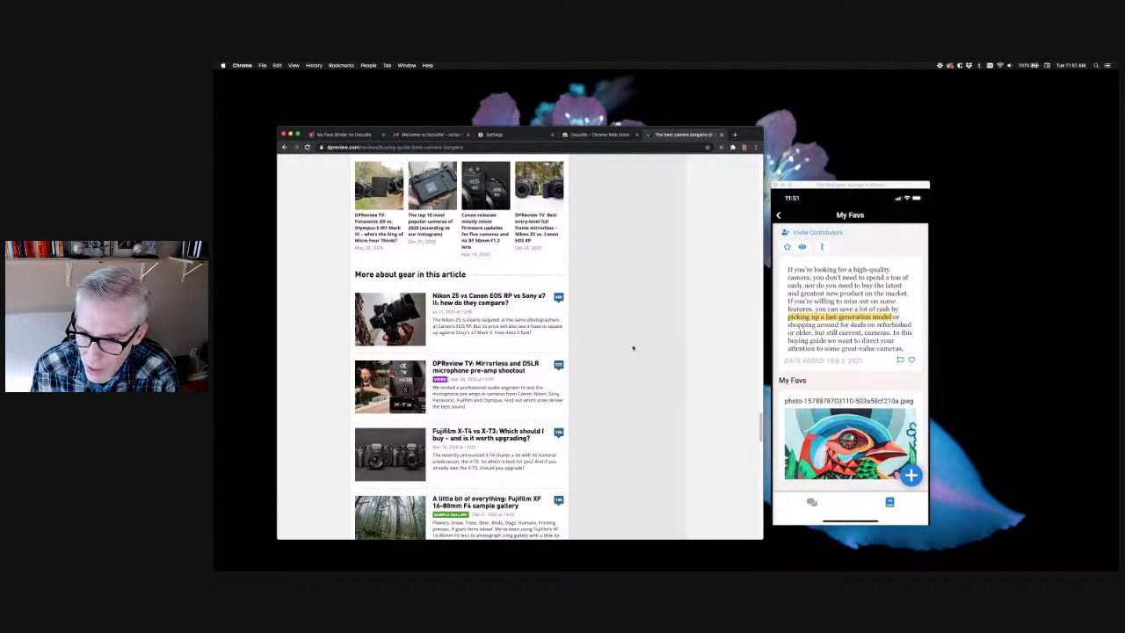
left_click(497, 370)
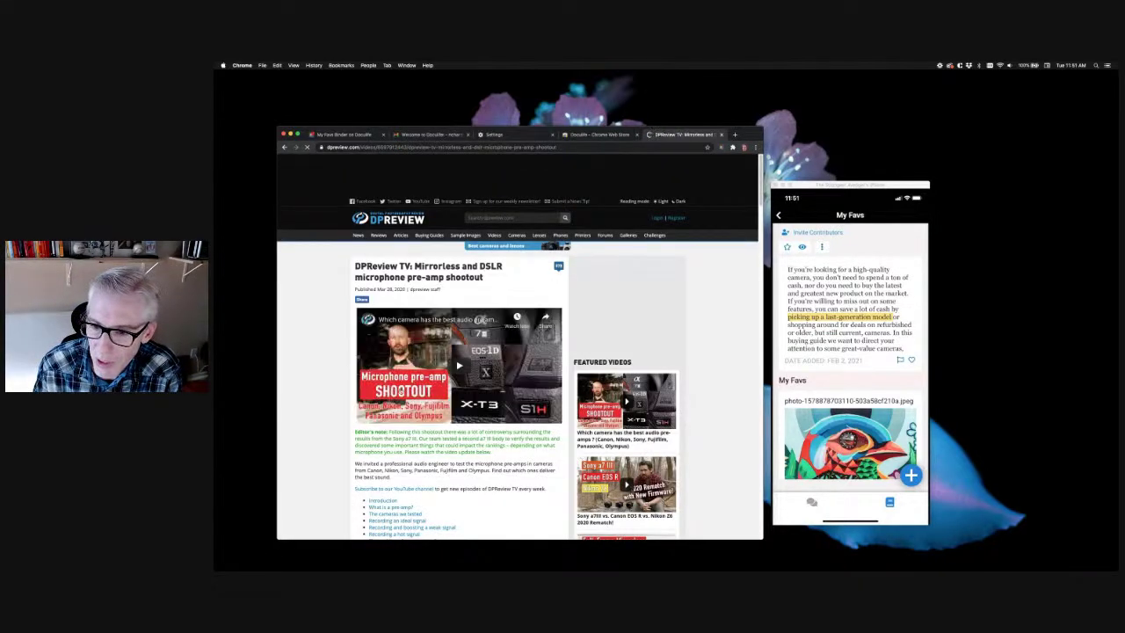
Bring up the right-click options on the embedded video and on the article page
right_click(378, 416)
left_click(342, 371)
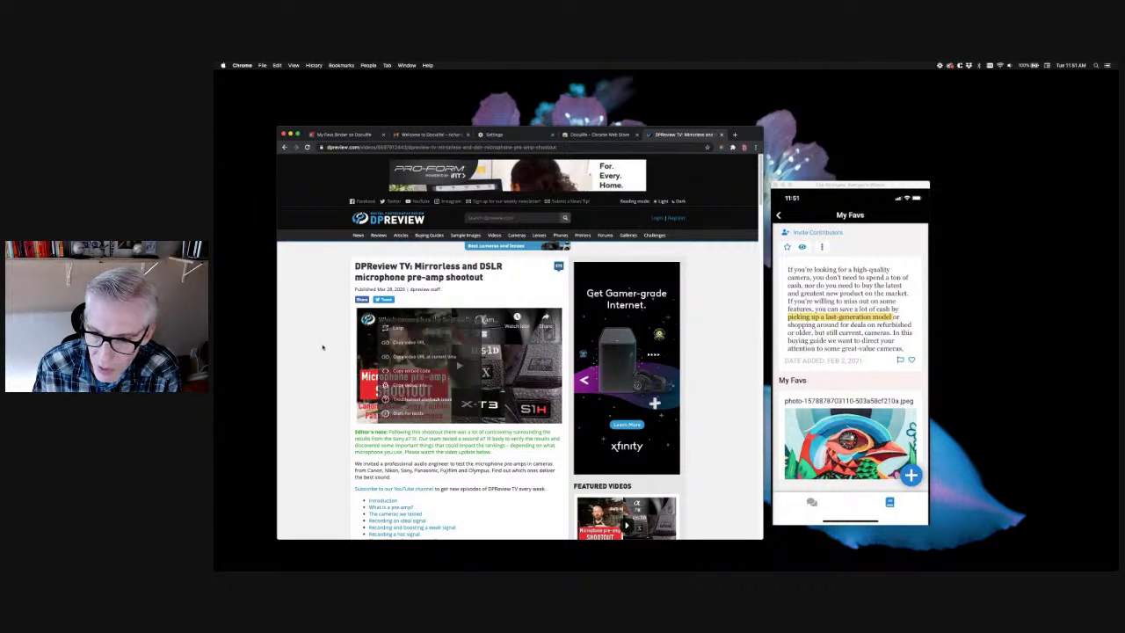
right_click(437, 302)
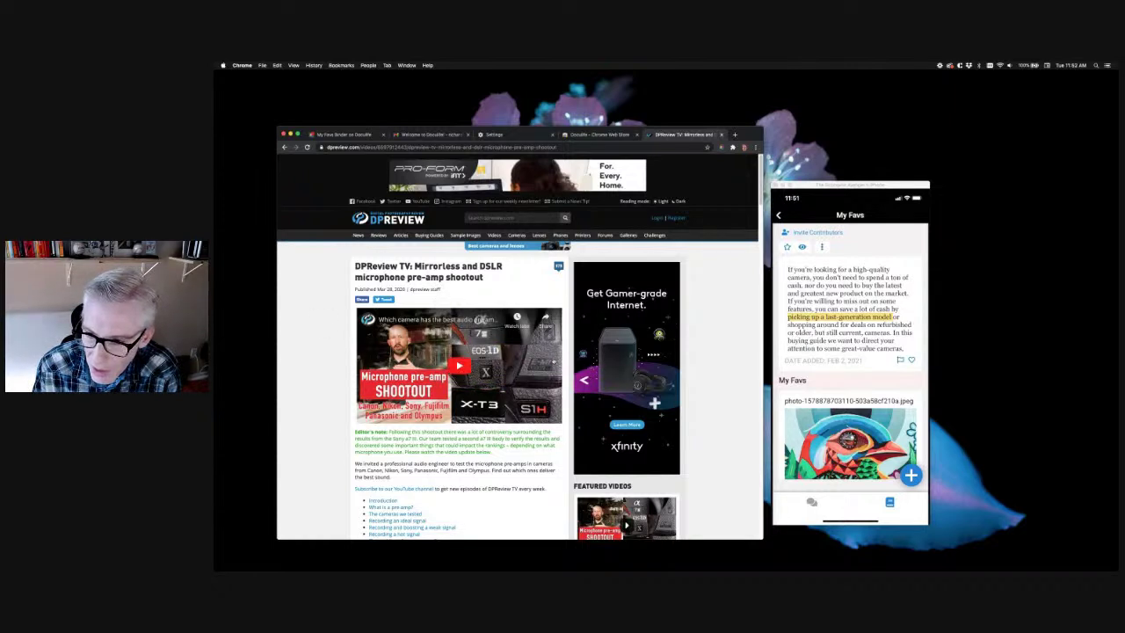
Open the embedded pre-amp video on YouTube and save it to My Favs via Doculife
left_click(452, 320)
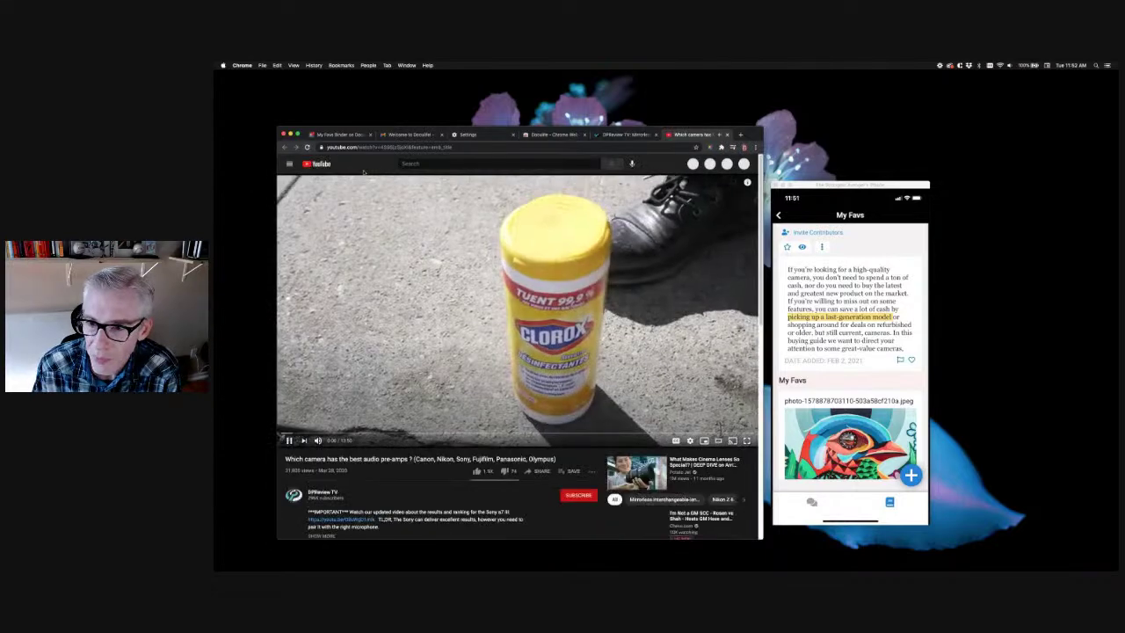
right_click(402, 473)
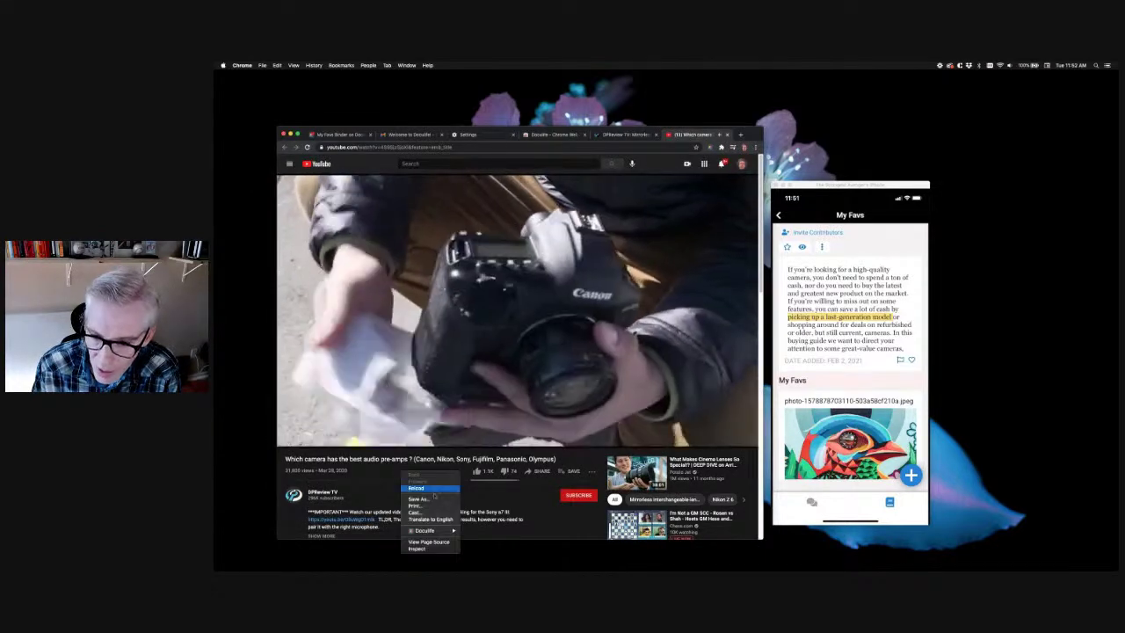
mouse_move(439, 530)
mouse_move(490, 543)
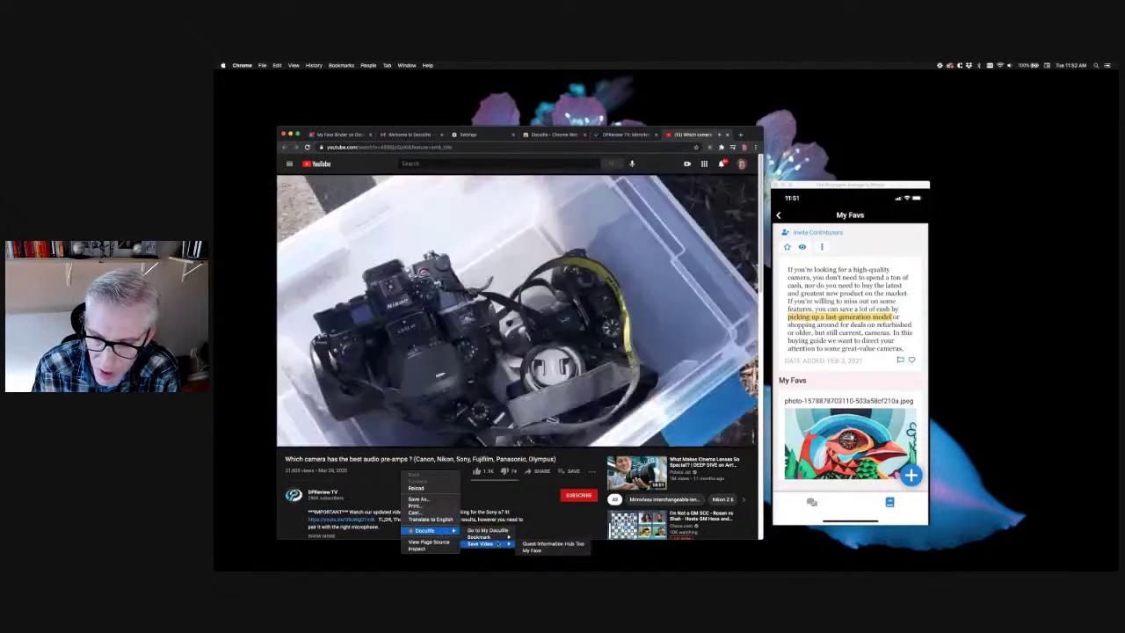
left_click(533, 551)
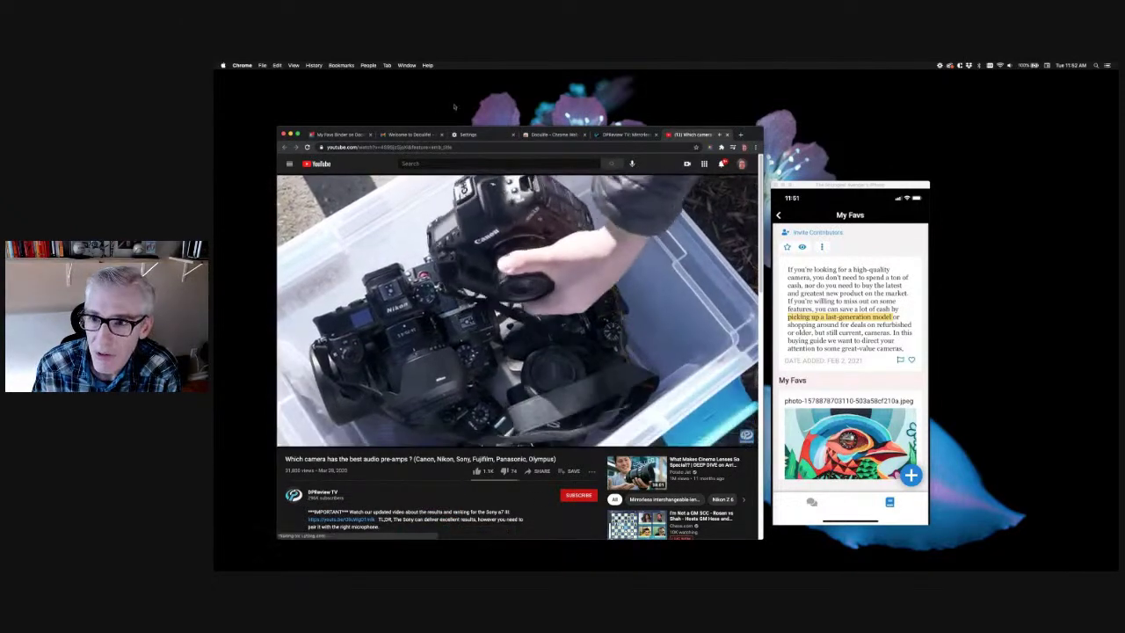
Revisit the DPReview TV article's embedded video, then return to the YouTube video page
left_click(618, 136)
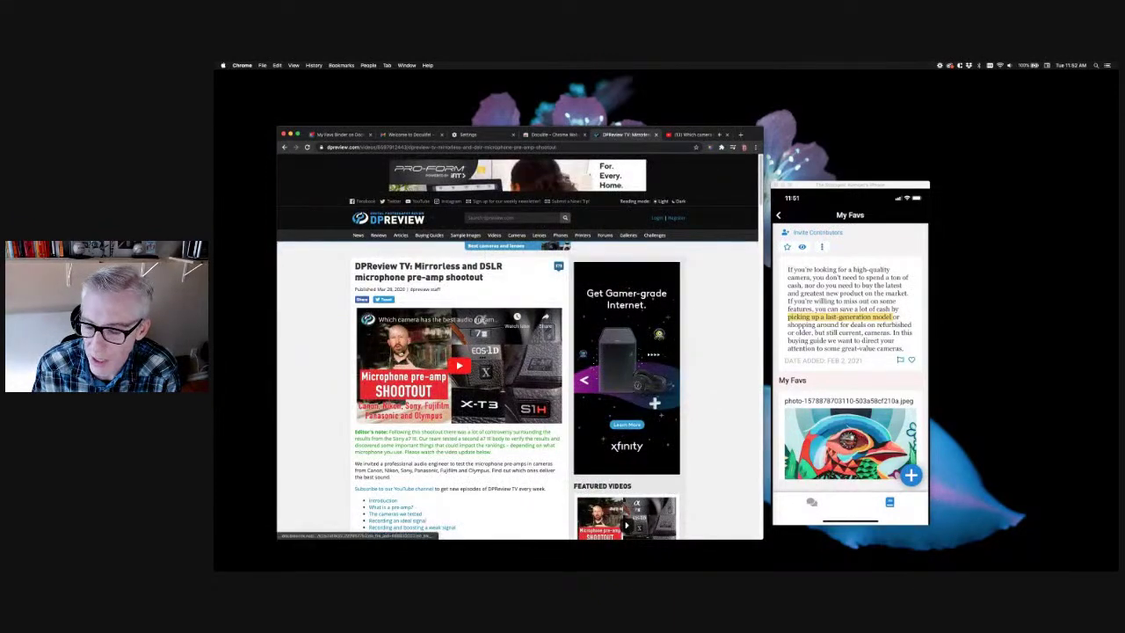
right_click(387, 322)
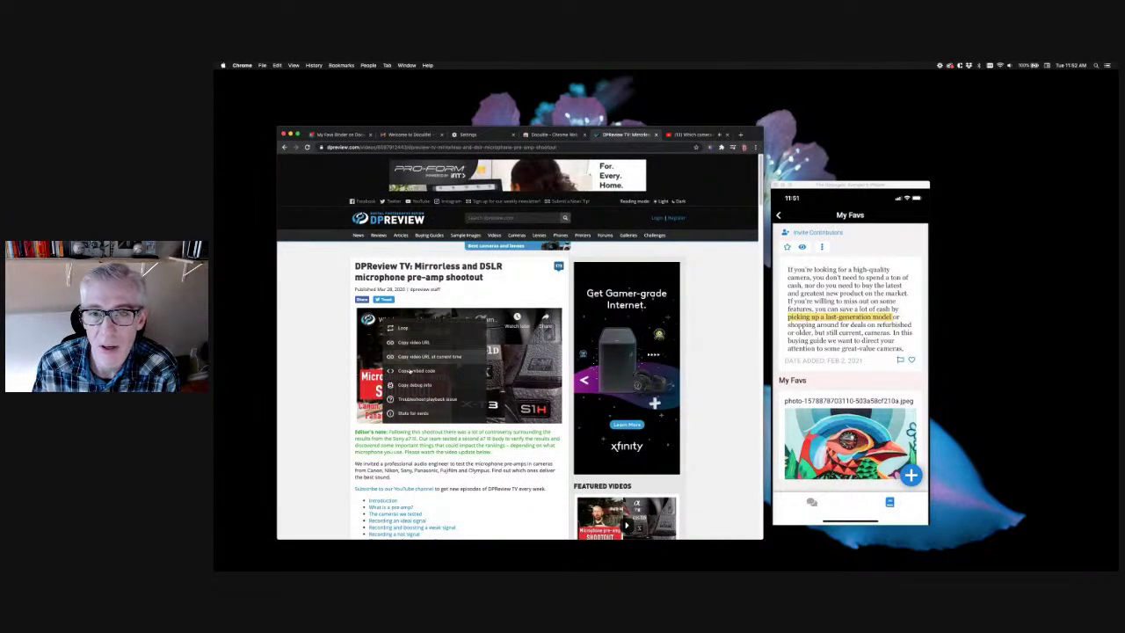
left_click(700, 135)
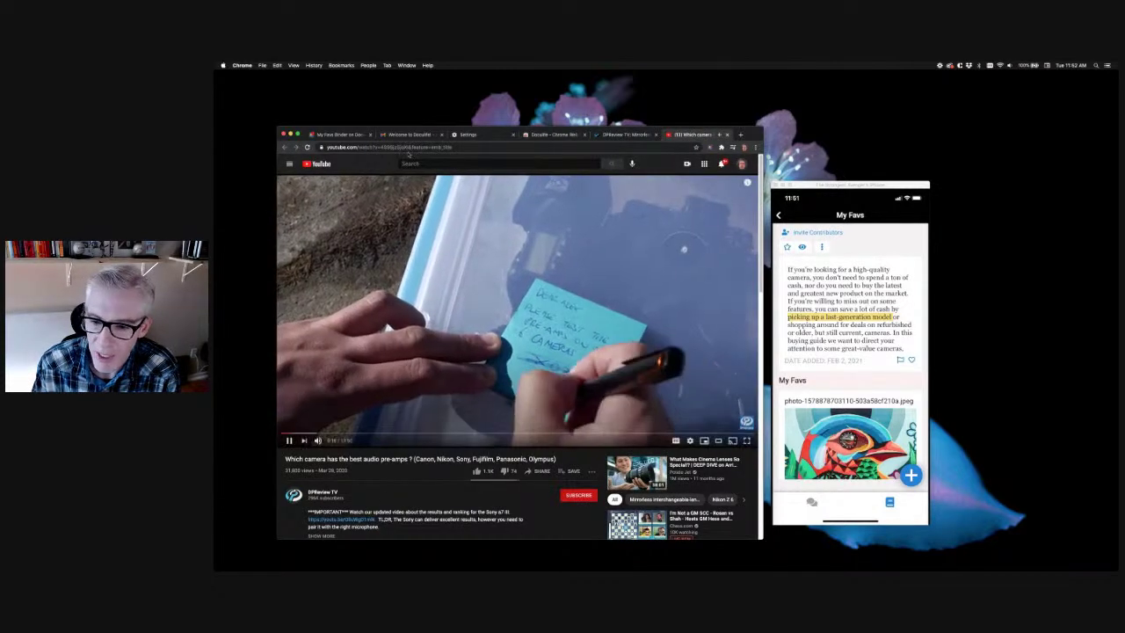
right_click(377, 263)
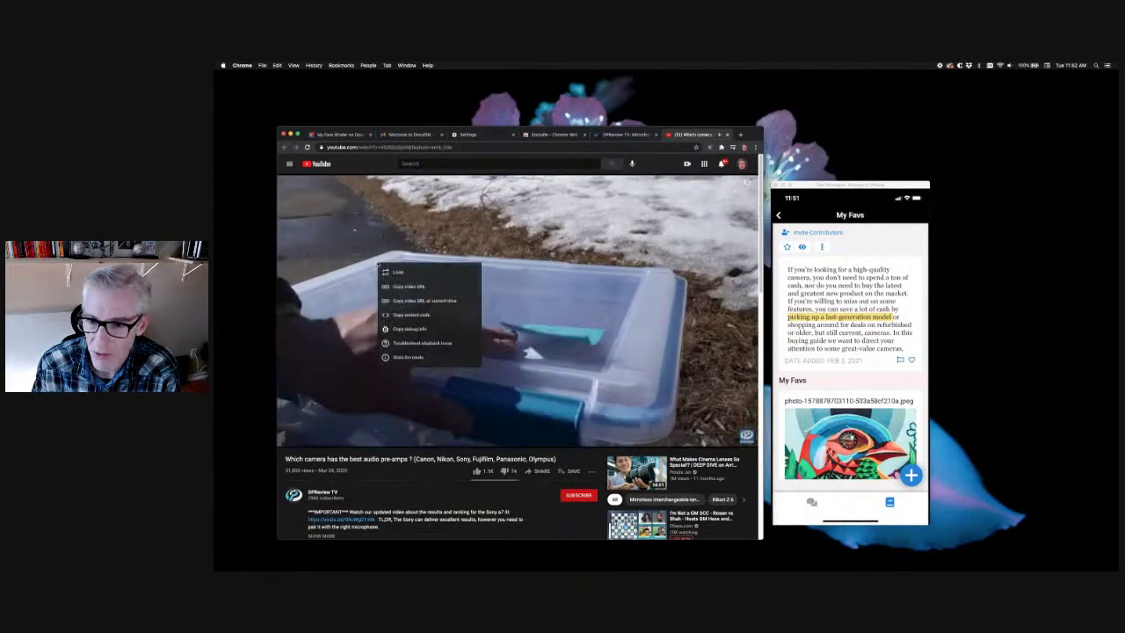
left_click(416, 433)
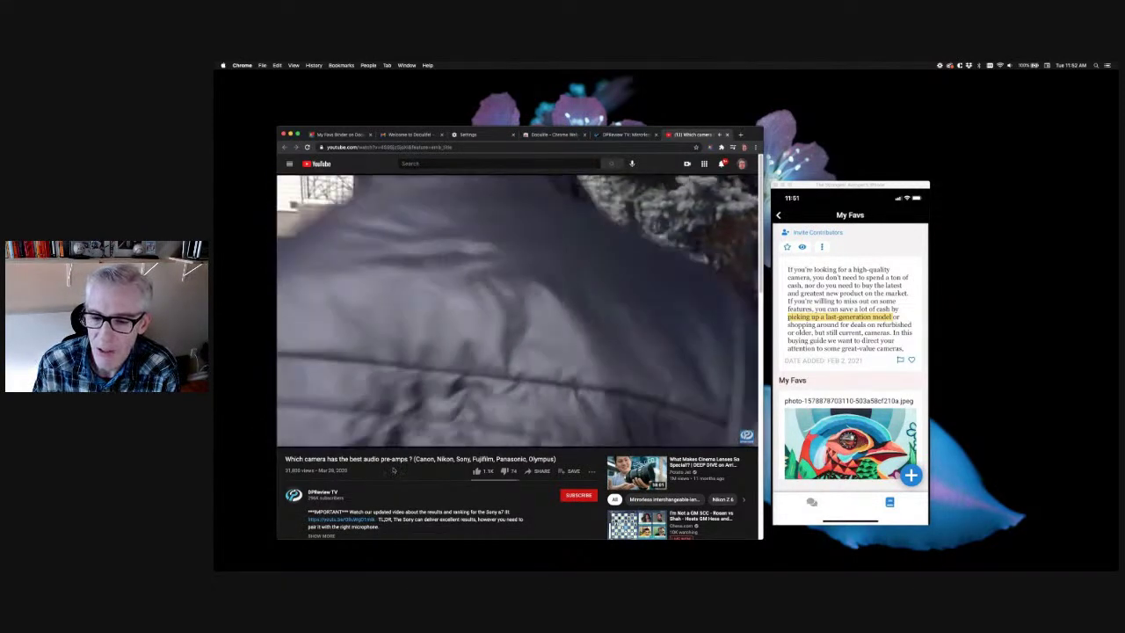
Save the YouTube video to My Favs through the Doculife menu and view the binder
right_click(394, 471)
mouse_move(417, 527)
mouse_move(482, 541)
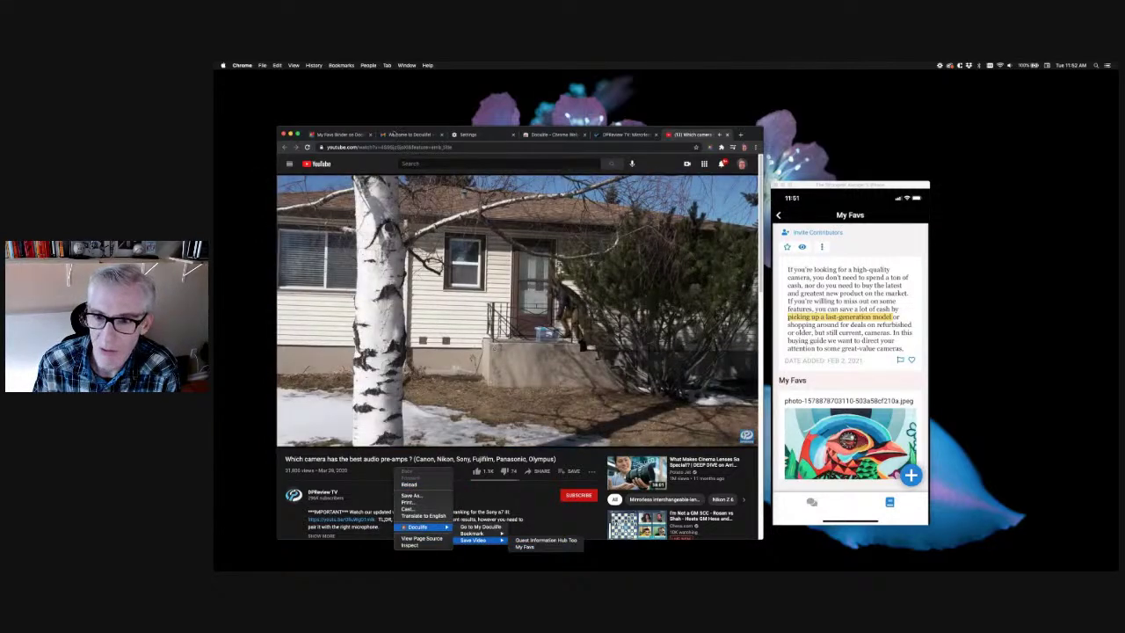
left_click(393, 133)
left_click(337, 135)
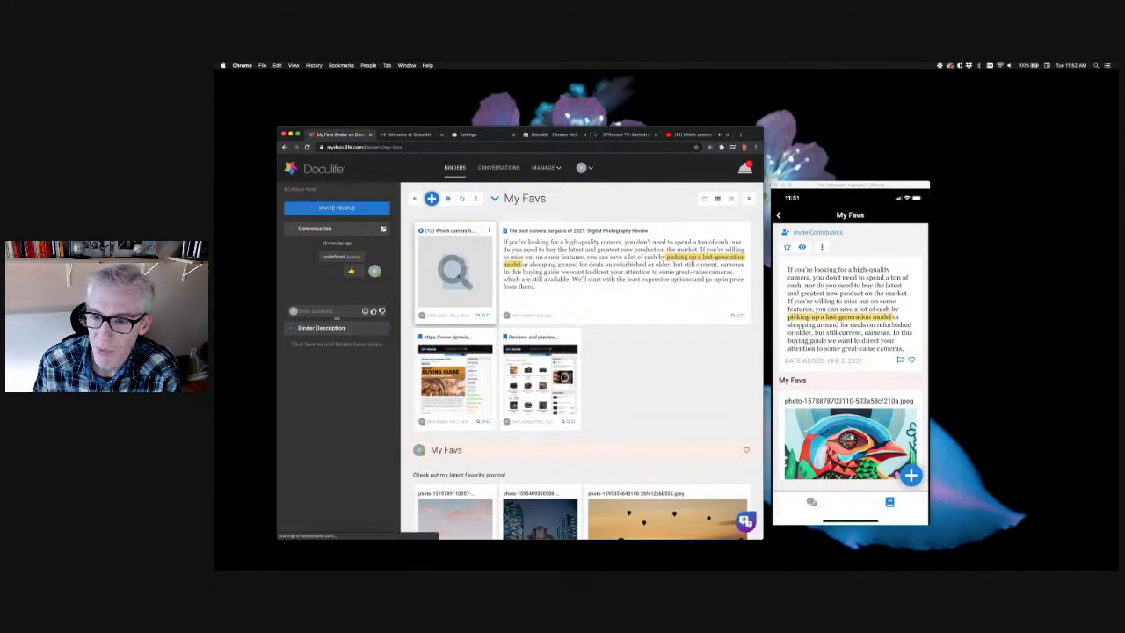
Preview the saved pre-amp YouTube video card in My Favs, then close the preview
left_click(454, 270)
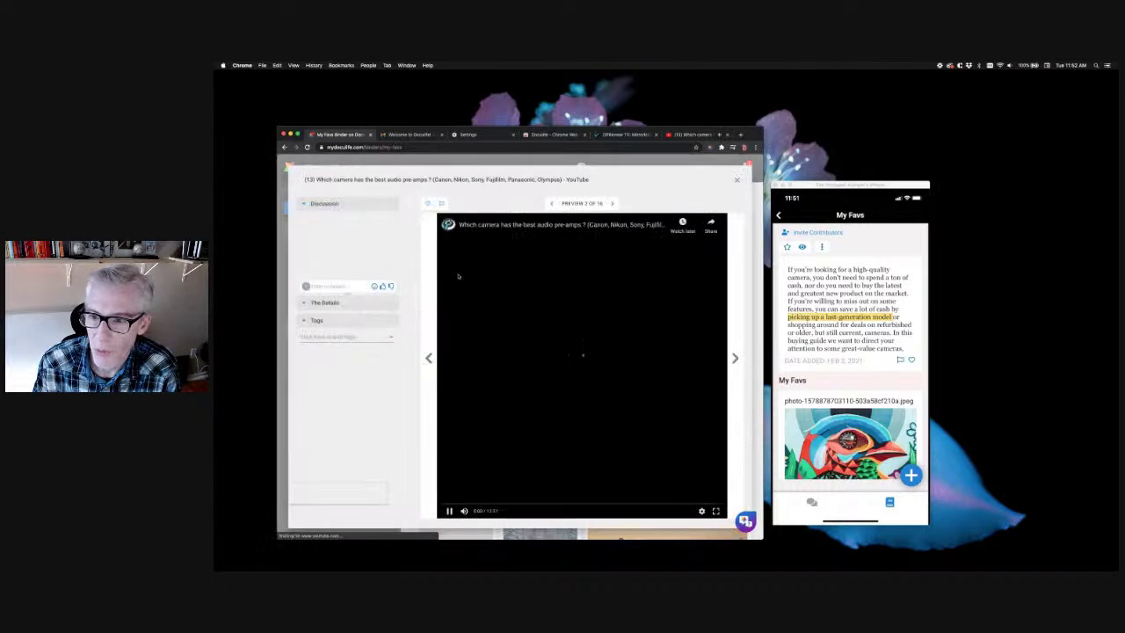
left_click(738, 179)
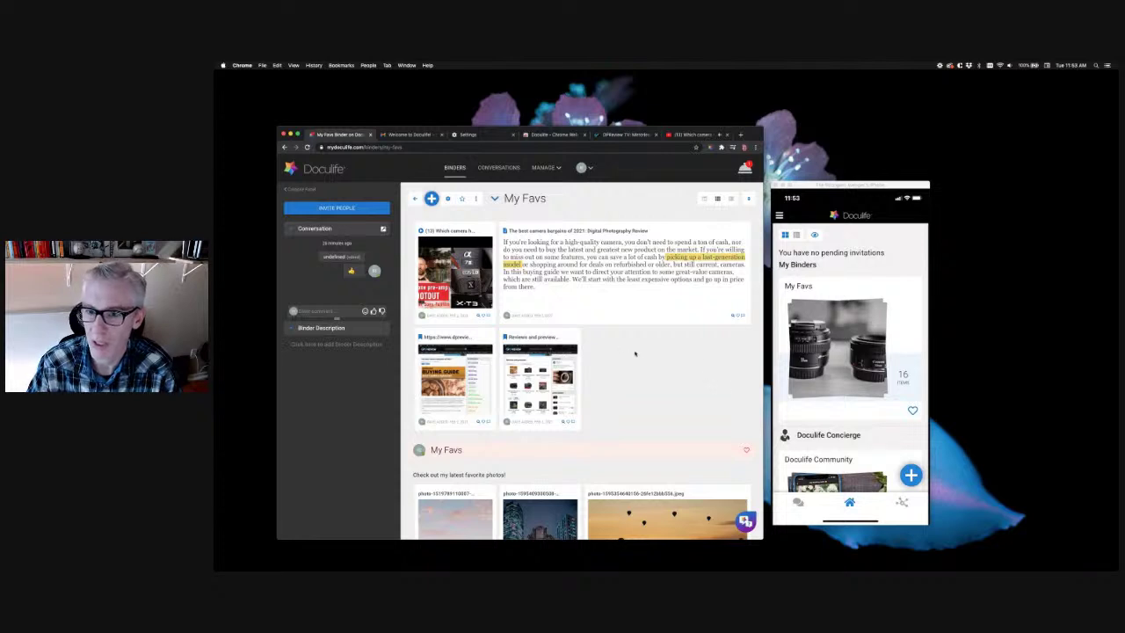
Open the My Favs binder from the list of all binders
left_click(454, 167)
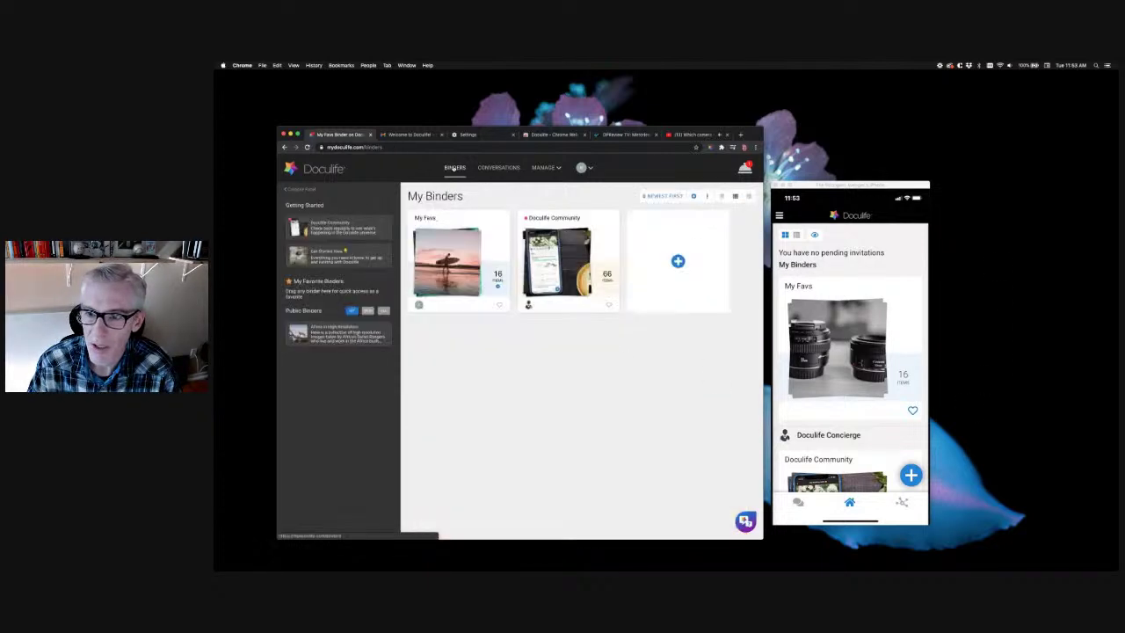
left_click(456, 290)
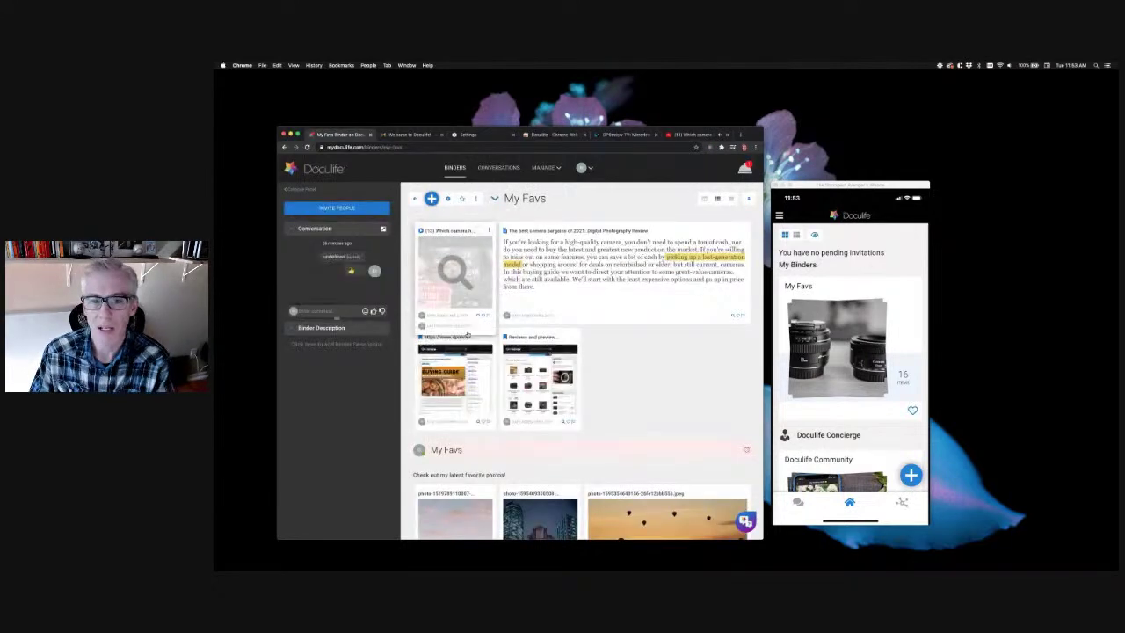
scroll(604, 390, "down", 3)
scroll(605, 389, "down", 2)
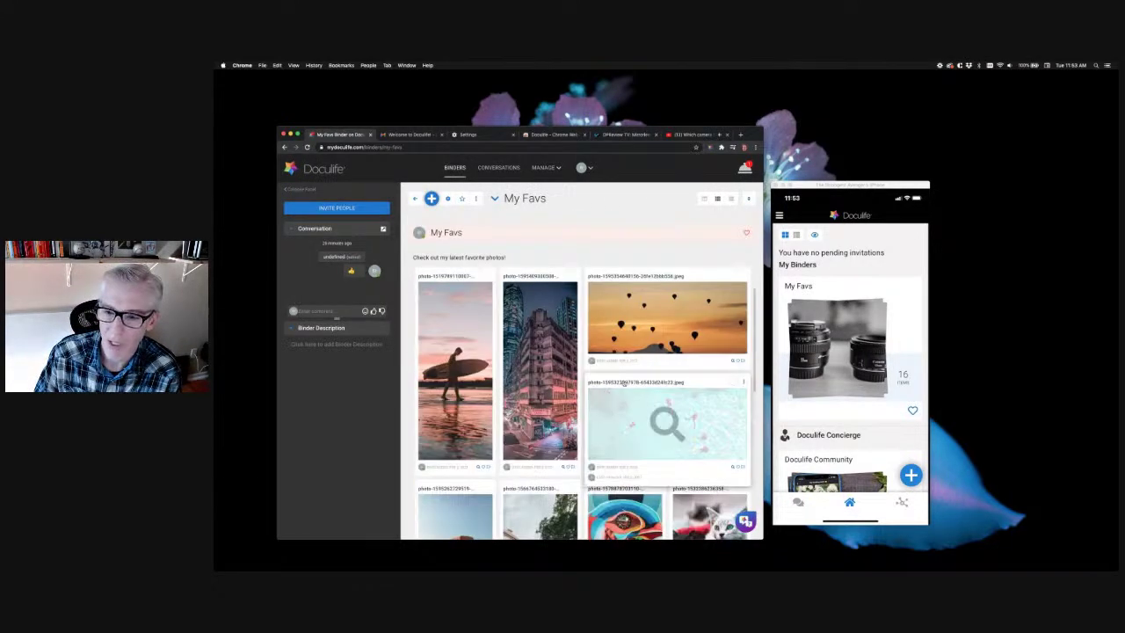
Preview the city-street photo full size, then open the Reviews and previews bookmark page
left_click(557, 394)
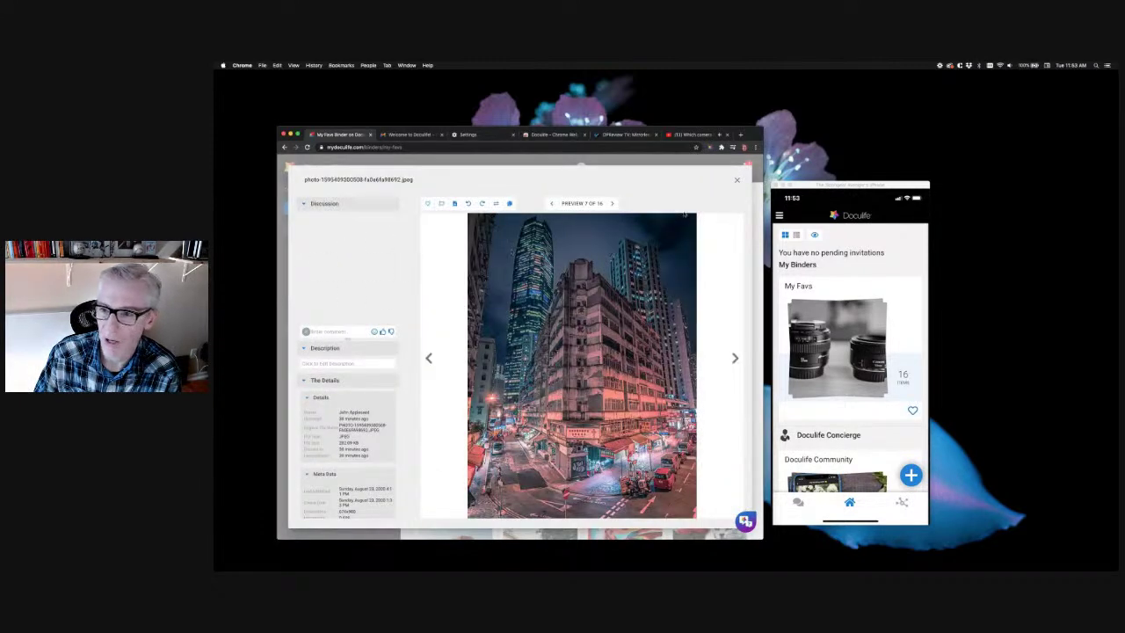
left_click(736, 179)
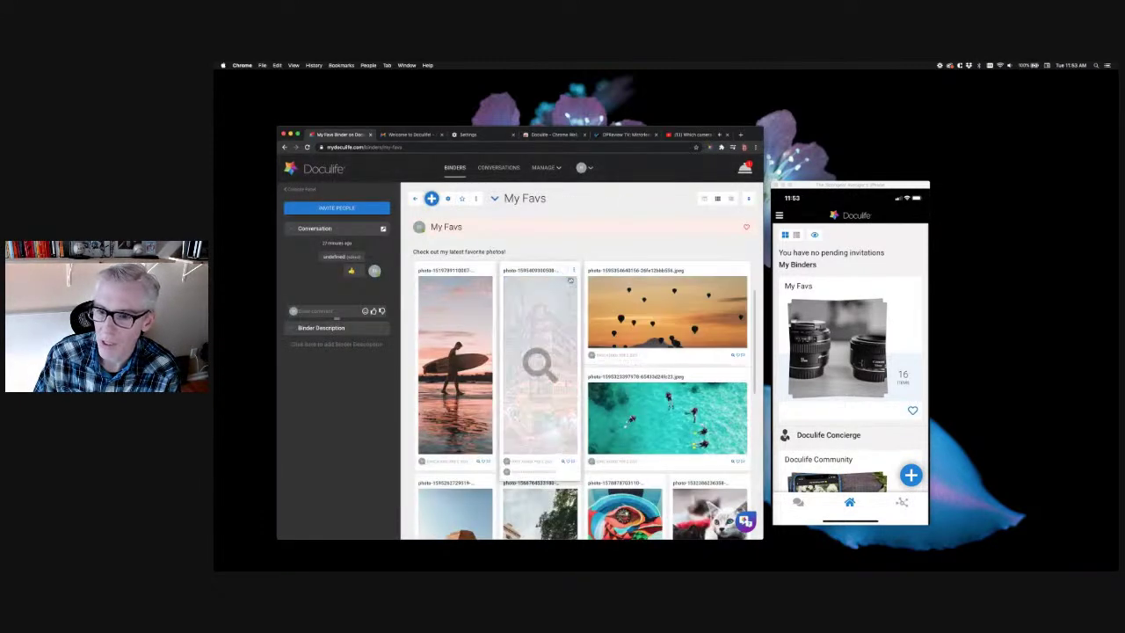
scroll(540, 362, "up", 5)
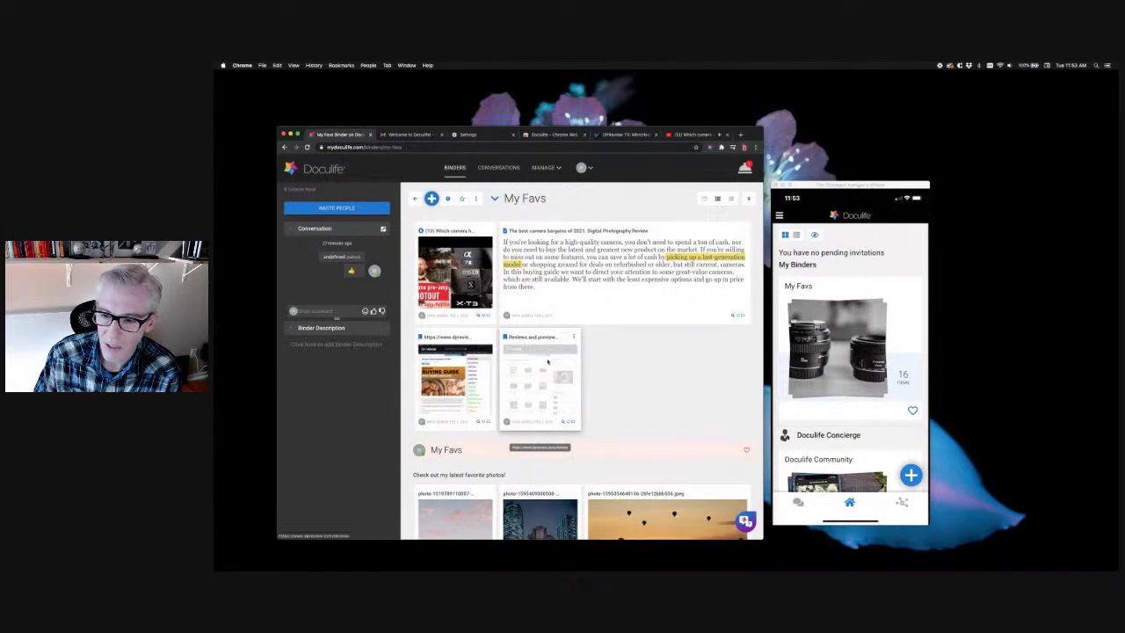
left_click(545, 362)
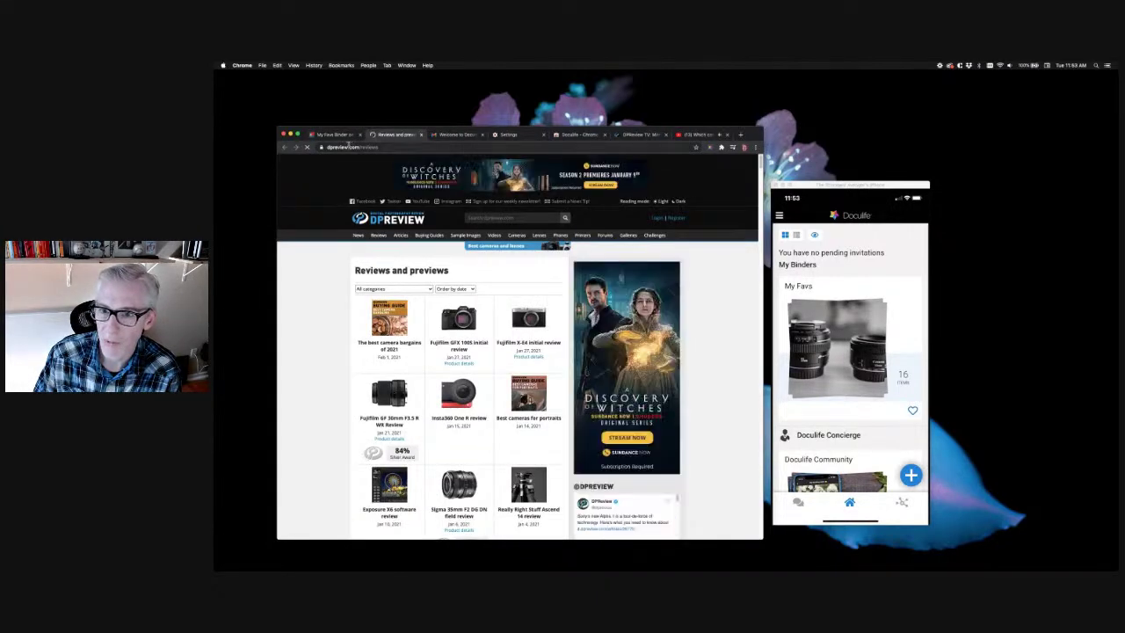
Back in the Doculife binder, preview and close the Reviews and previews bookmark
left_click(334, 135)
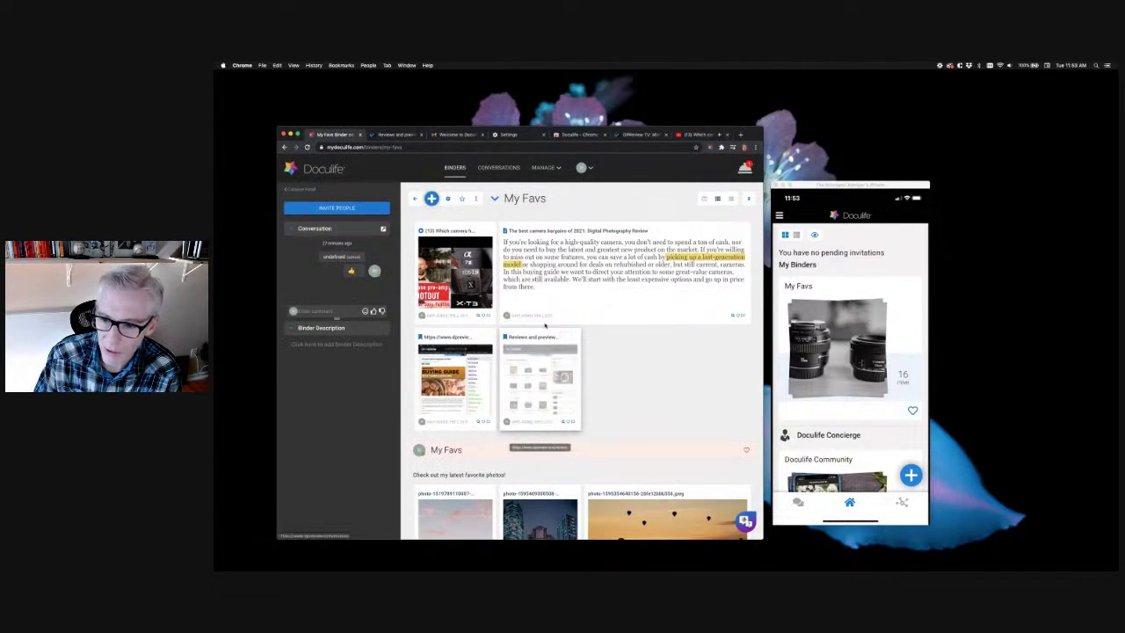
left_click(531, 339)
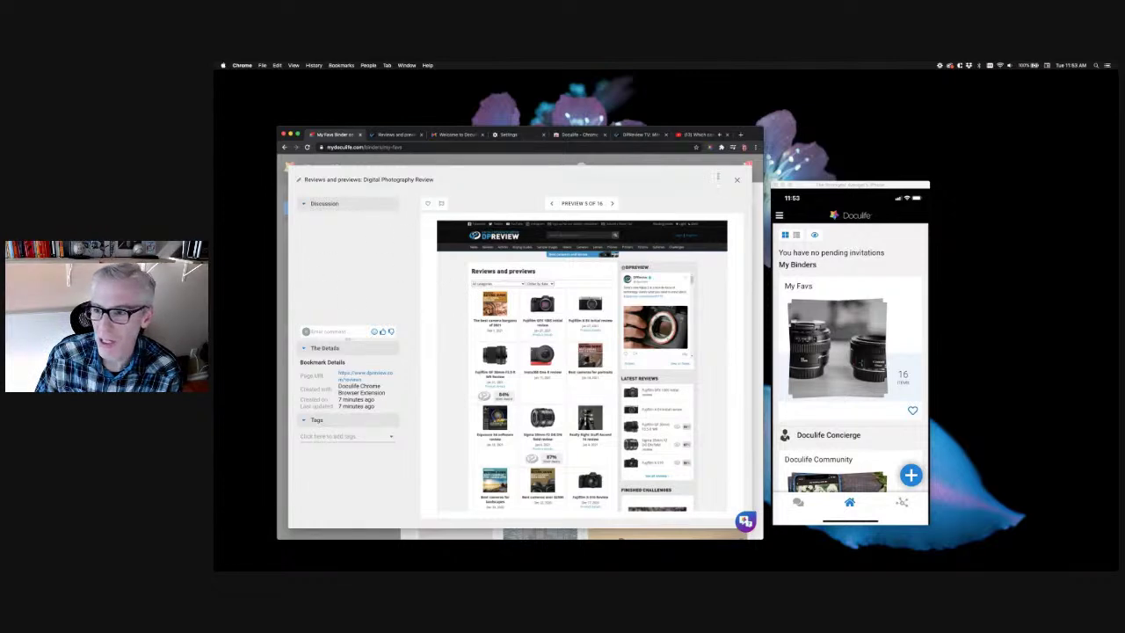
left_click(736, 179)
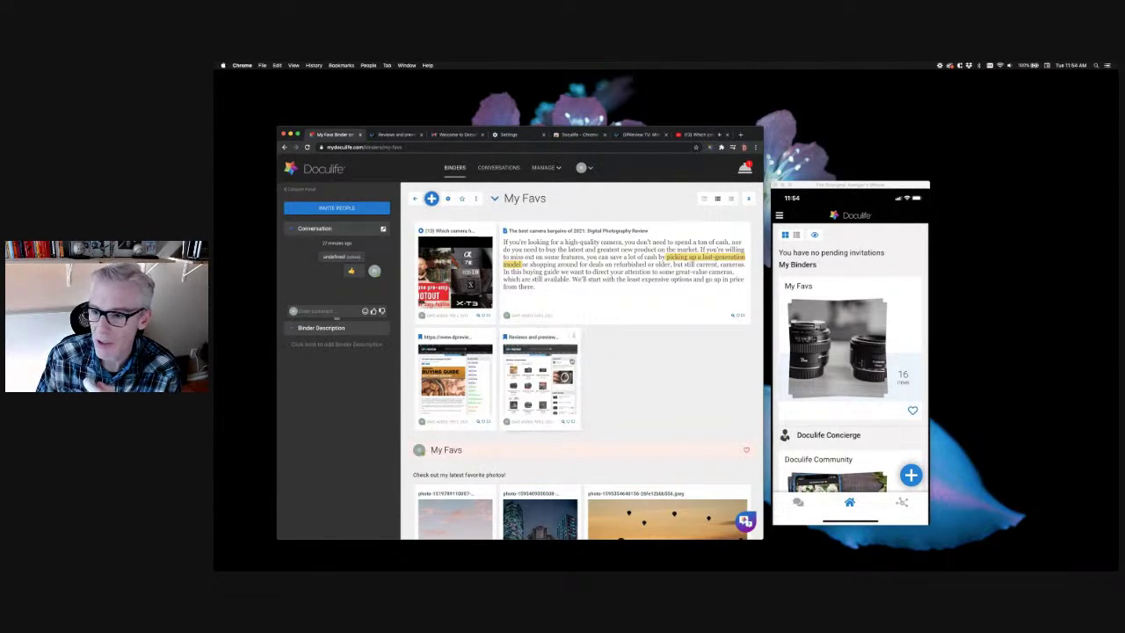
Preview the camera bargains article note, then switch to the Conversations view
left_click(628, 275)
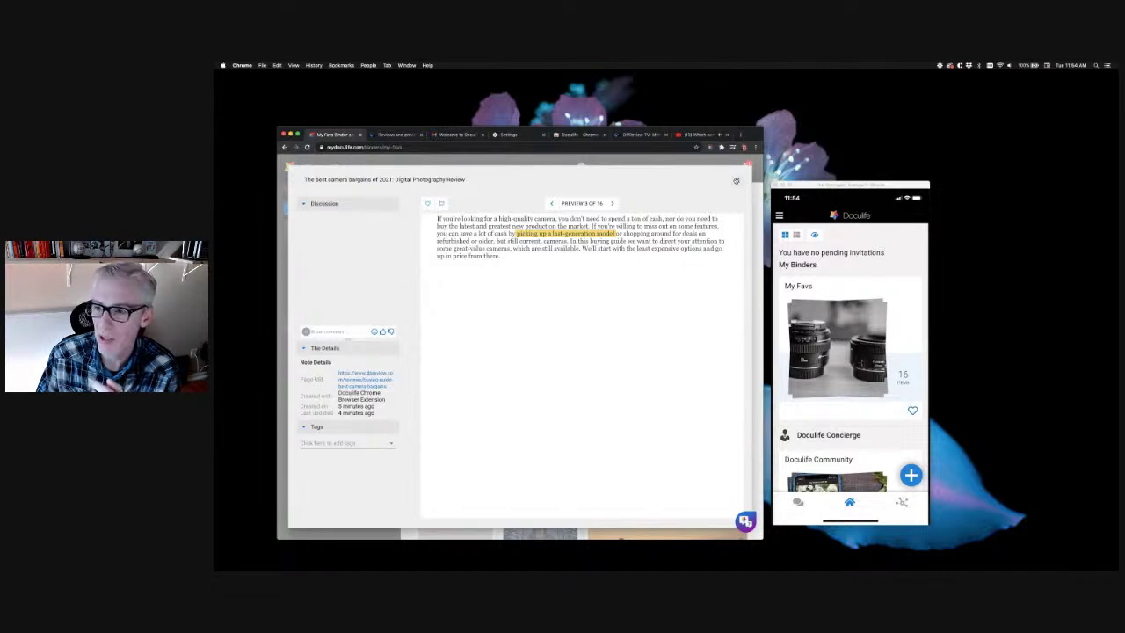
left_click(737, 180)
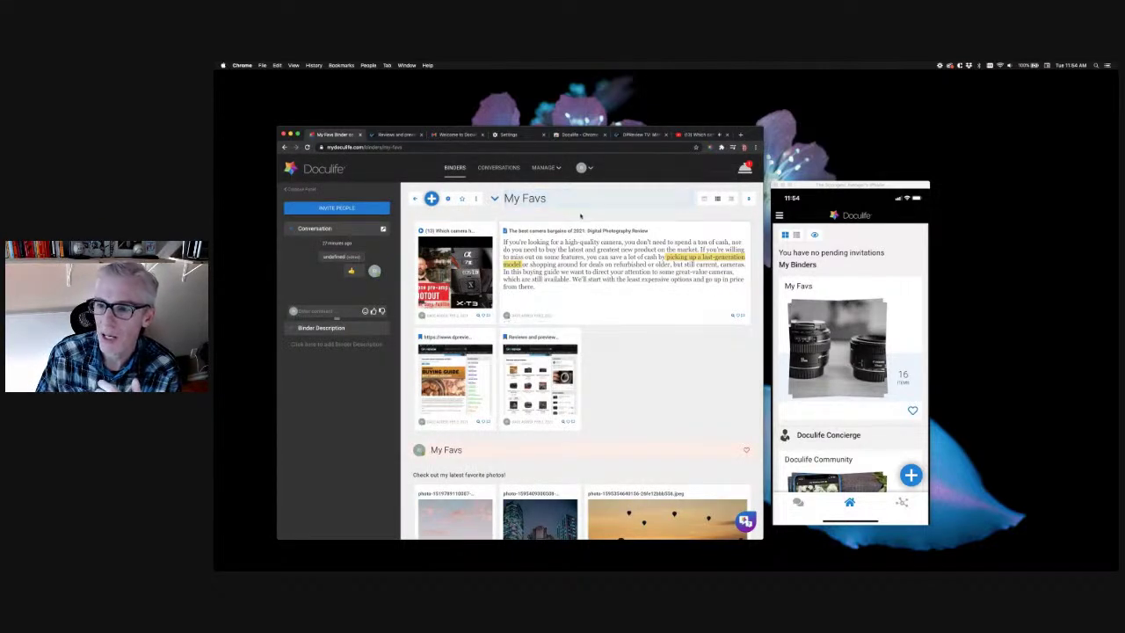
left_click(498, 168)
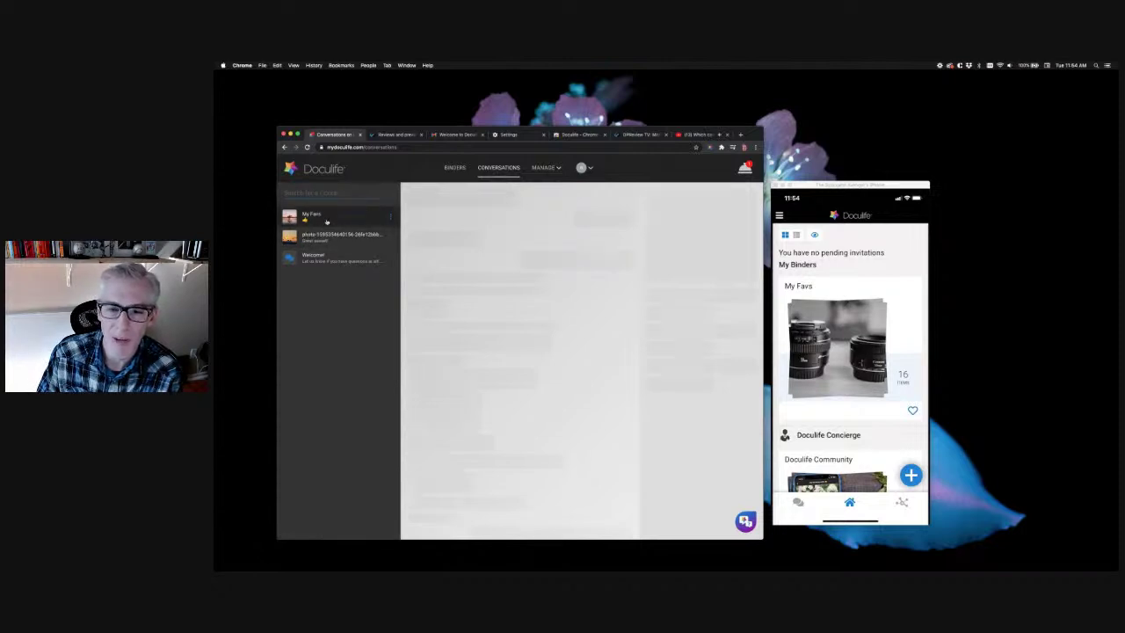
Open the My Favs conversation, then move to the sunset photo's conversation
left_click(326, 220)
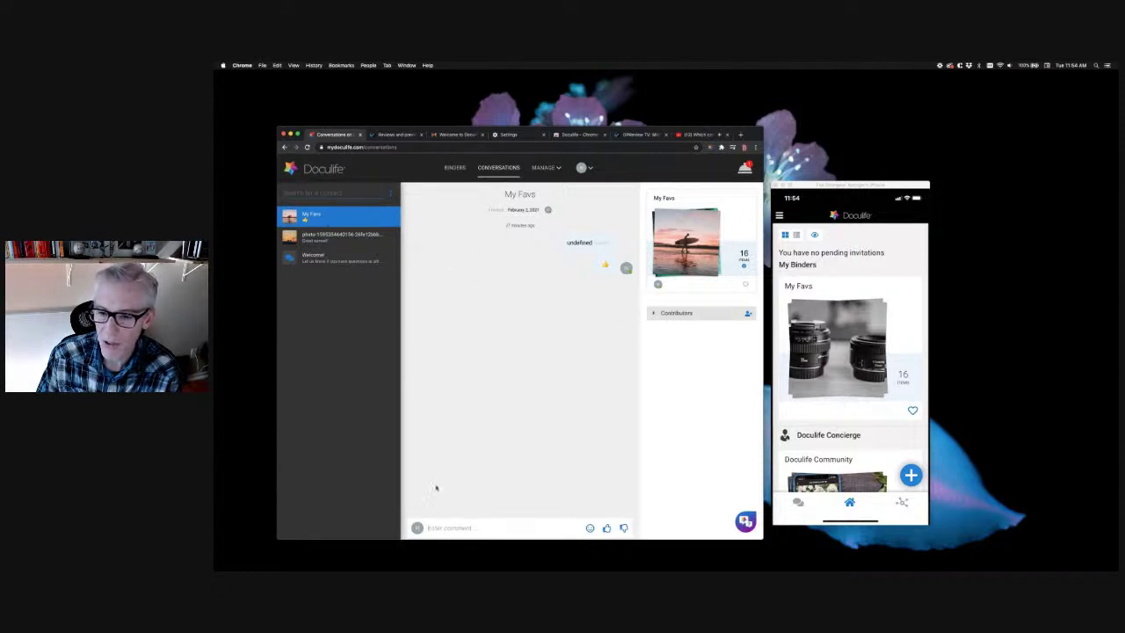
left_click(439, 527)
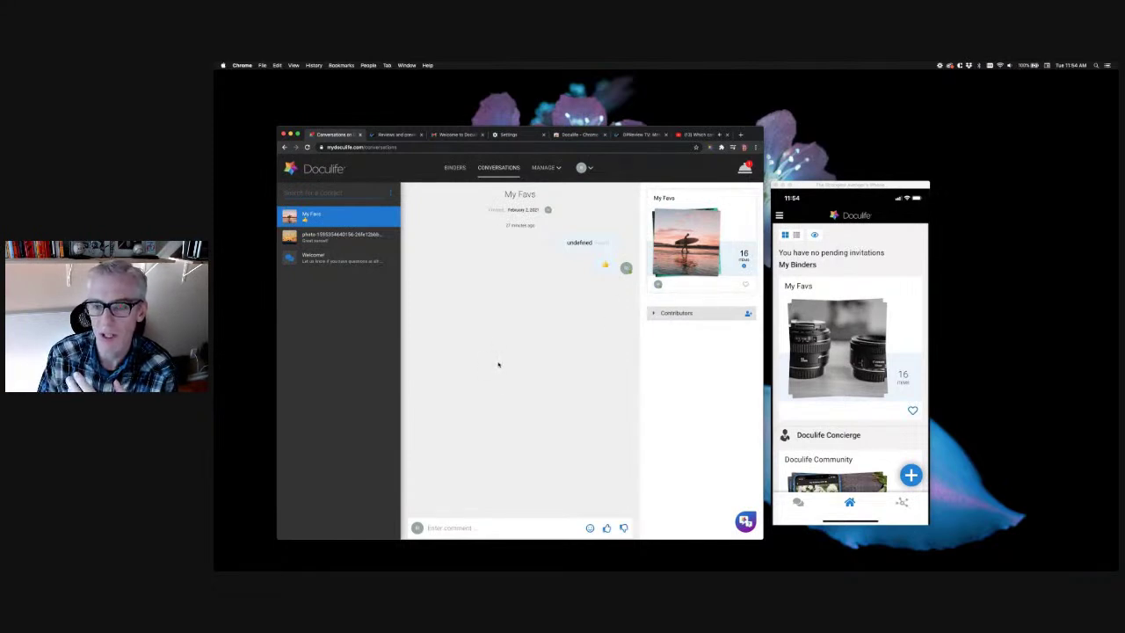
left_click(341, 235)
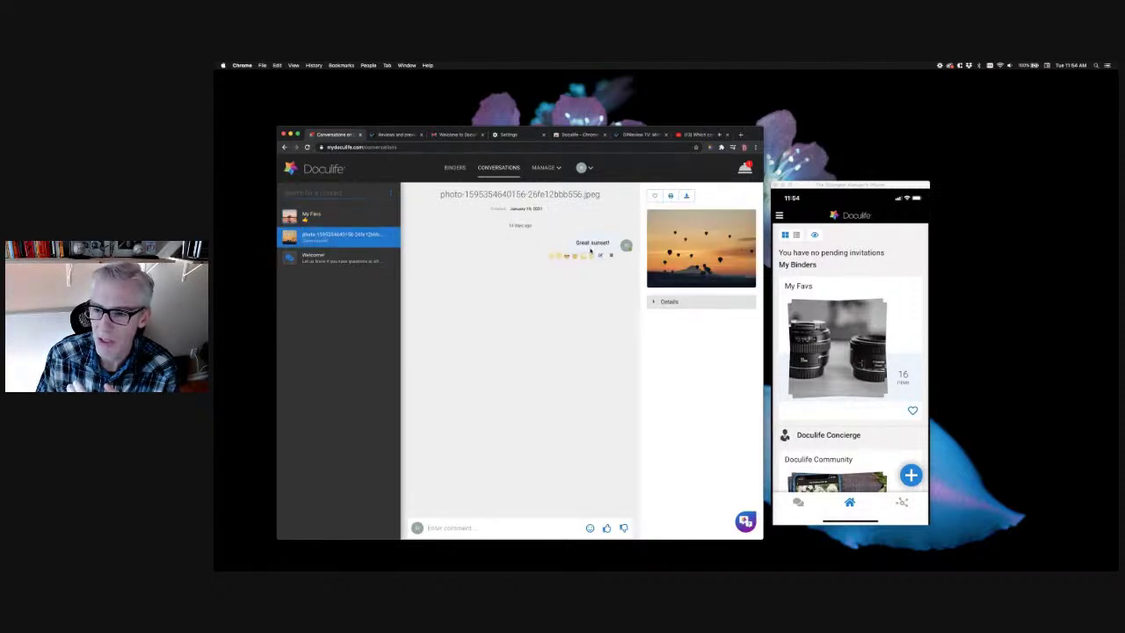
Like the hot-air-balloon sunset photo, toggle its details, and show the phone's conversations list
left_click(652, 197)
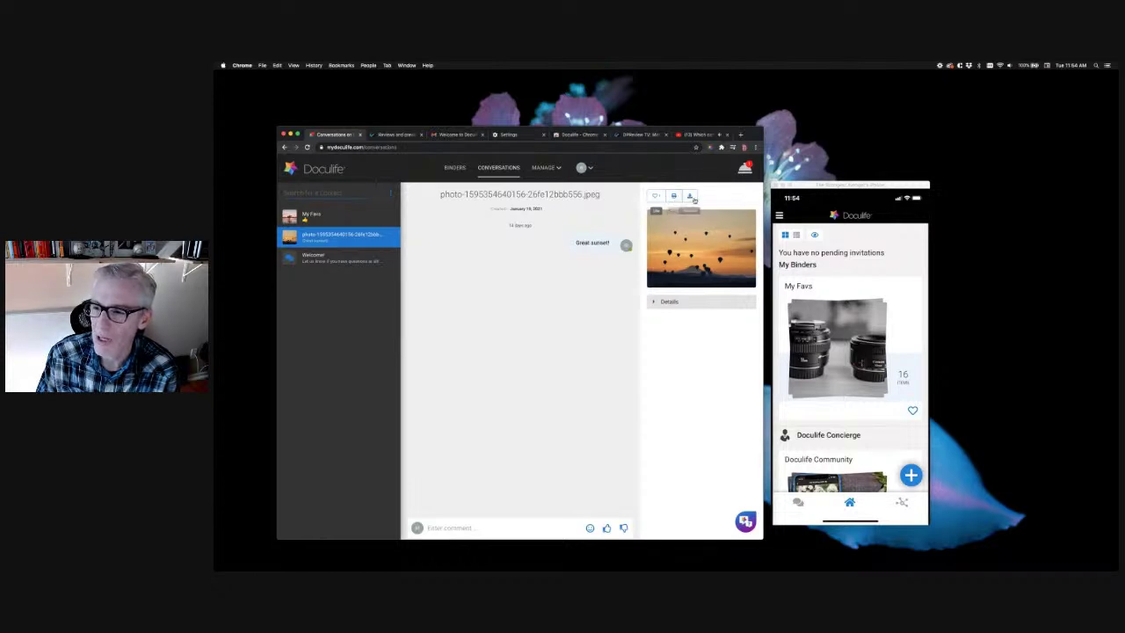
left_click(665, 304)
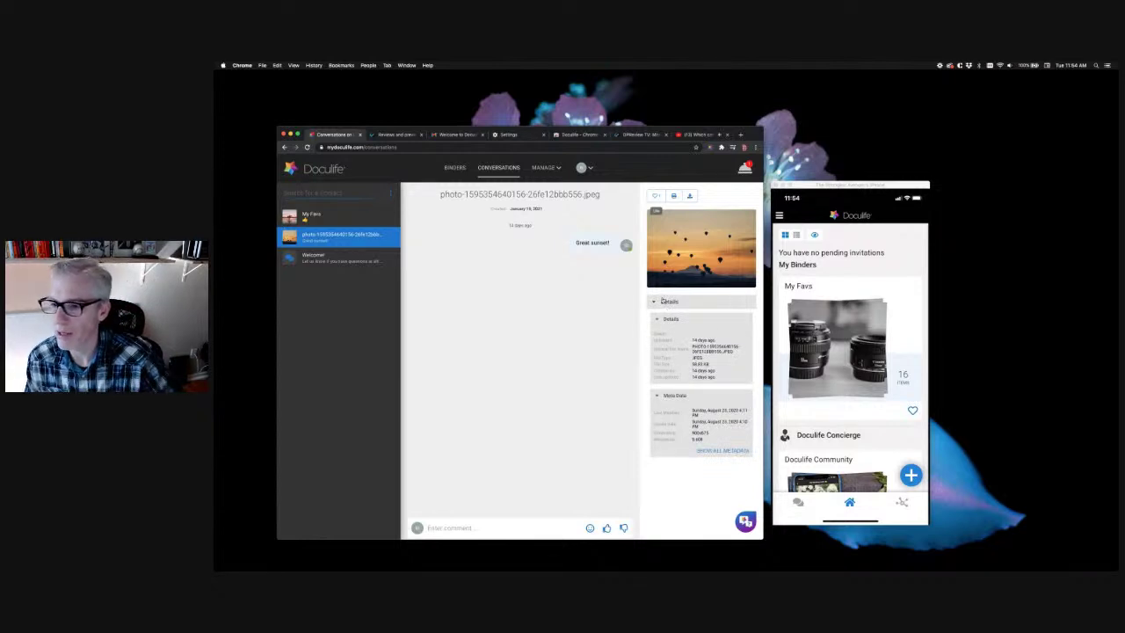
left_click(665, 302)
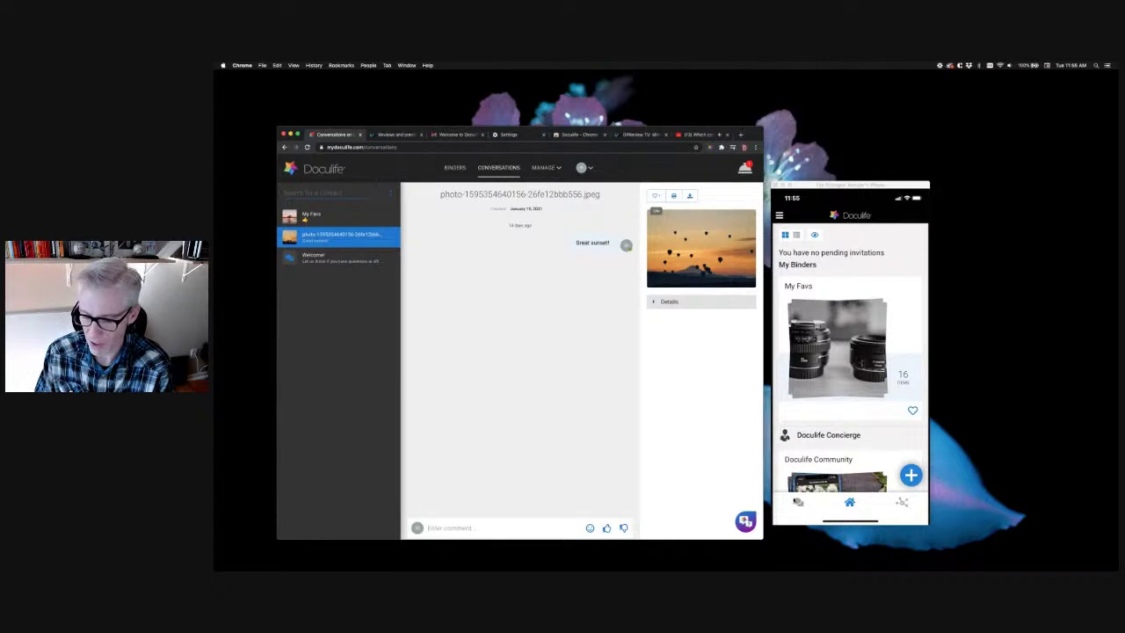
left_click(798, 502)
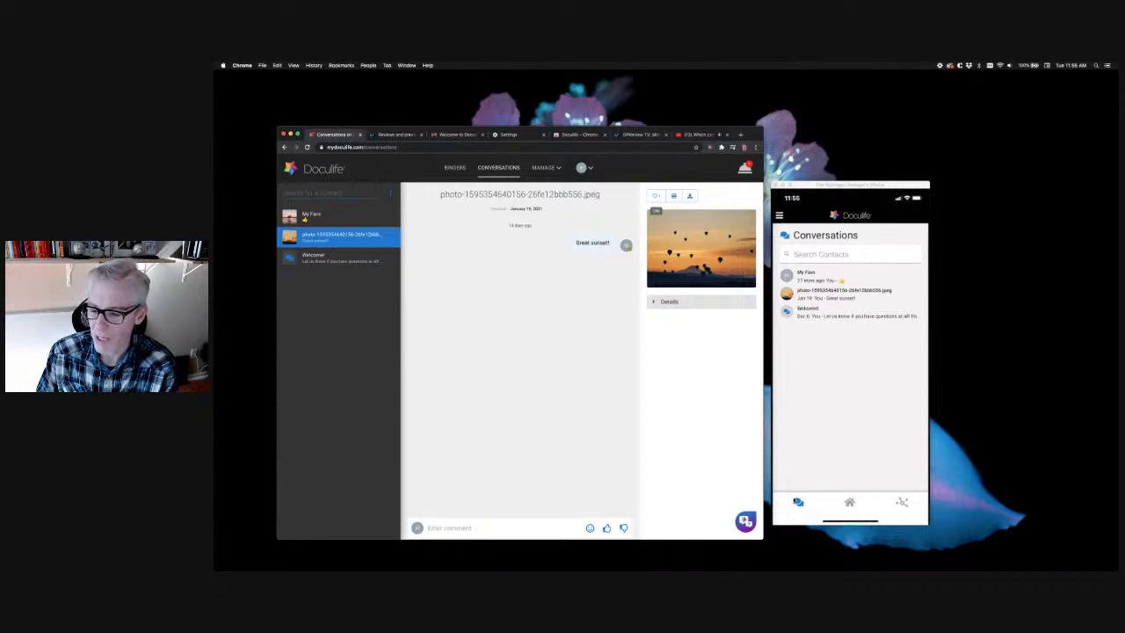
On the phone, open the My Favs and sunset photo conversations in turn
left_click(806, 276)
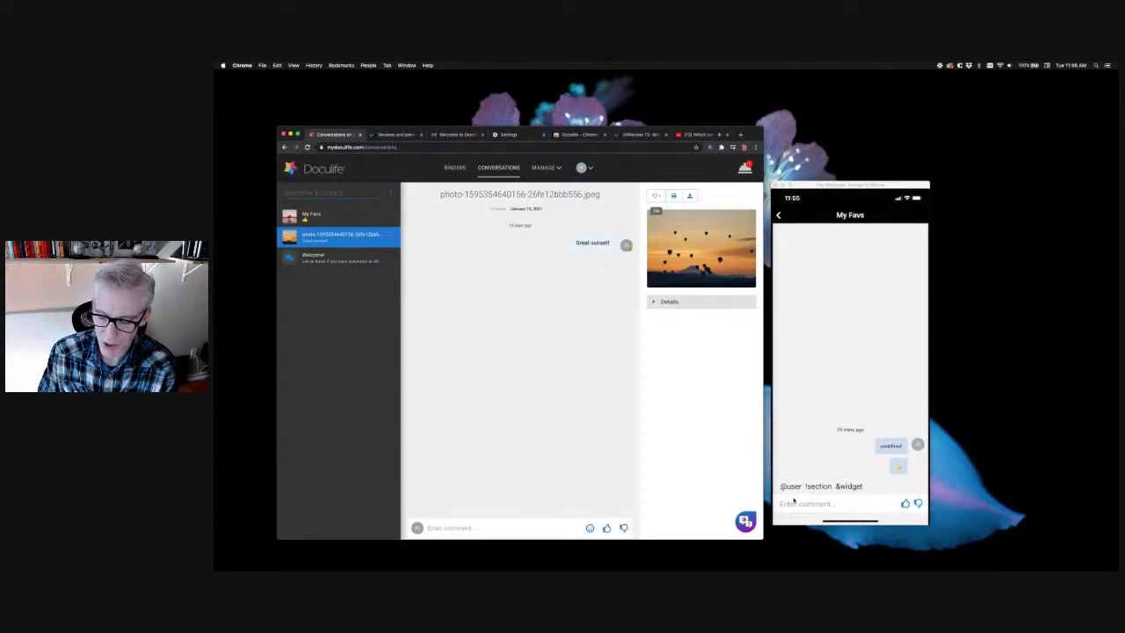
left_click(778, 214)
left_click(806, 292)
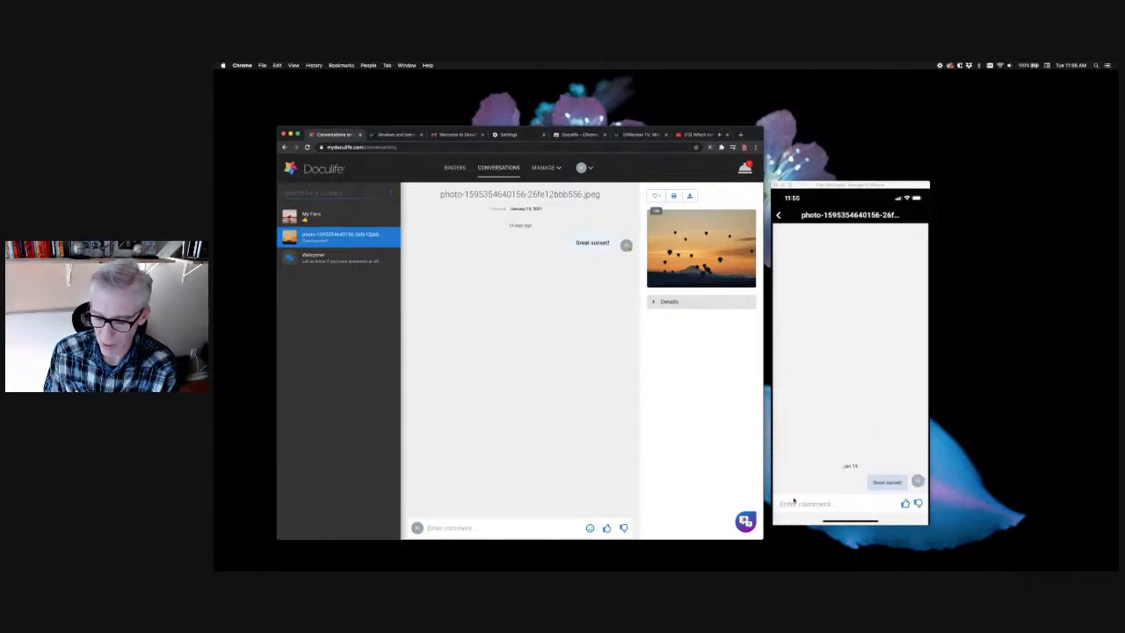
left_click(778, 215)
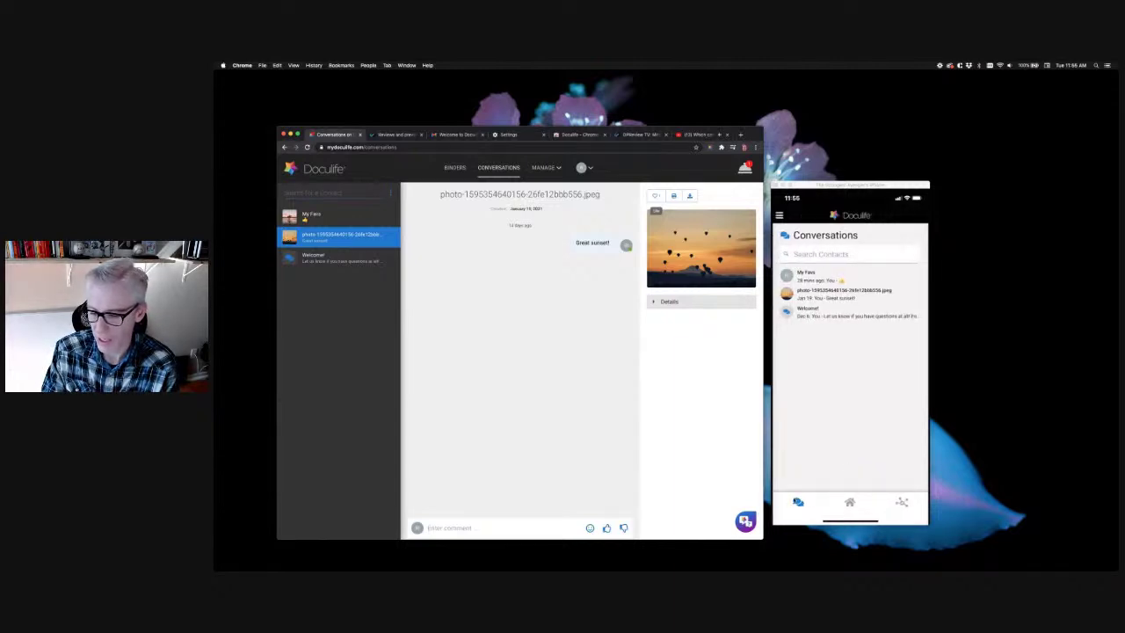
Open the Welcome! conversation on the phone, go Home, and show the web My Binders page
left_click(817, 312)
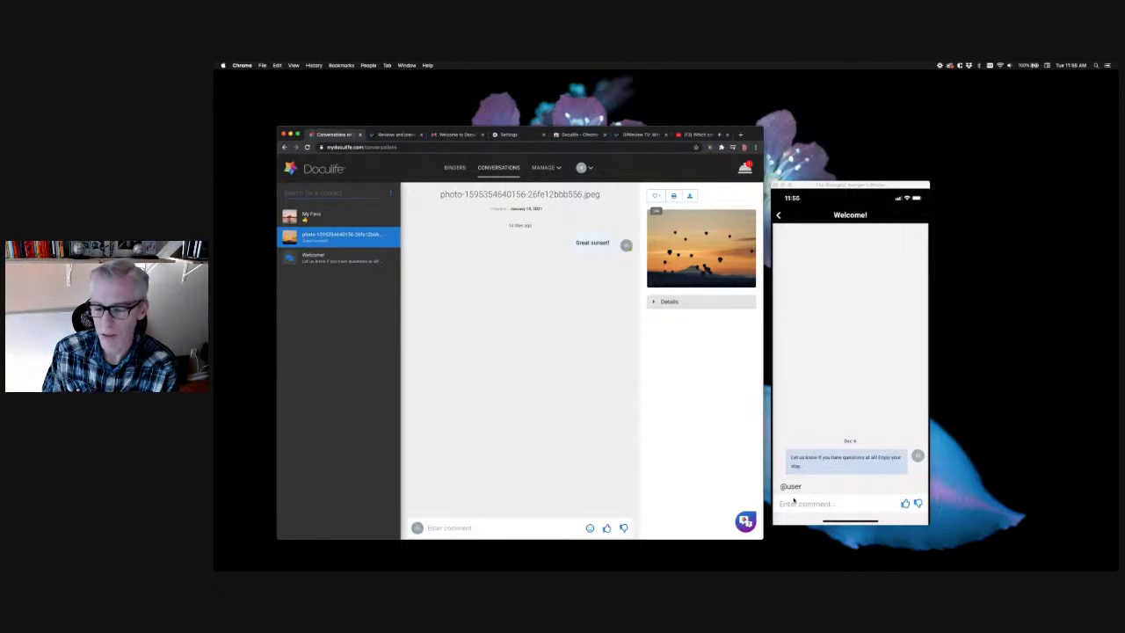
left_click_drag(793, 500, 879, 496)
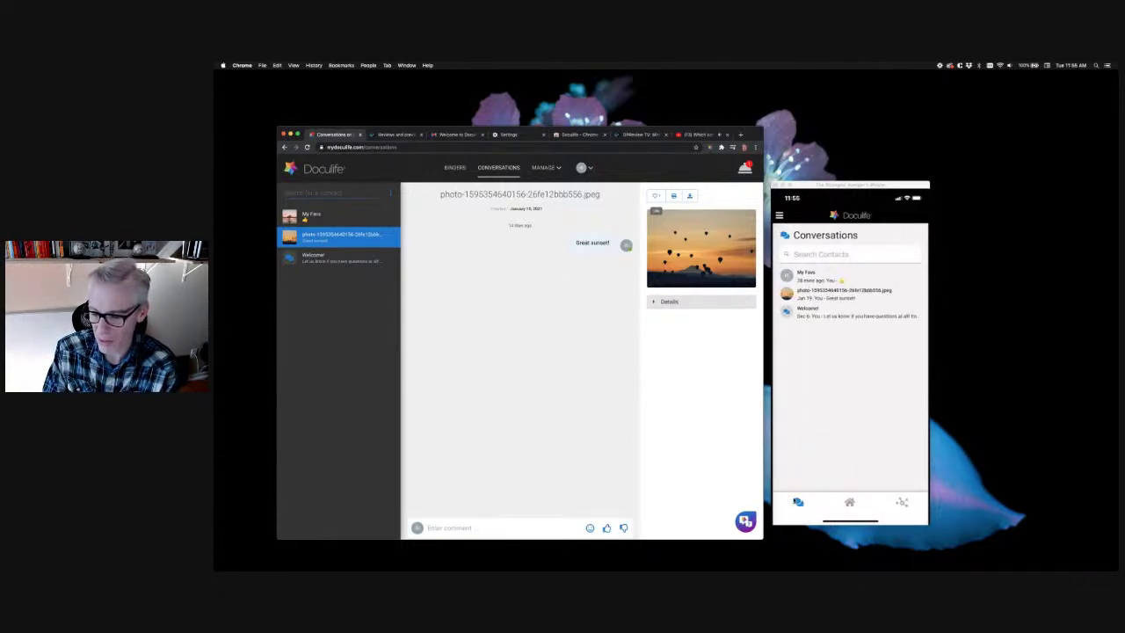
left_click(849, 502)
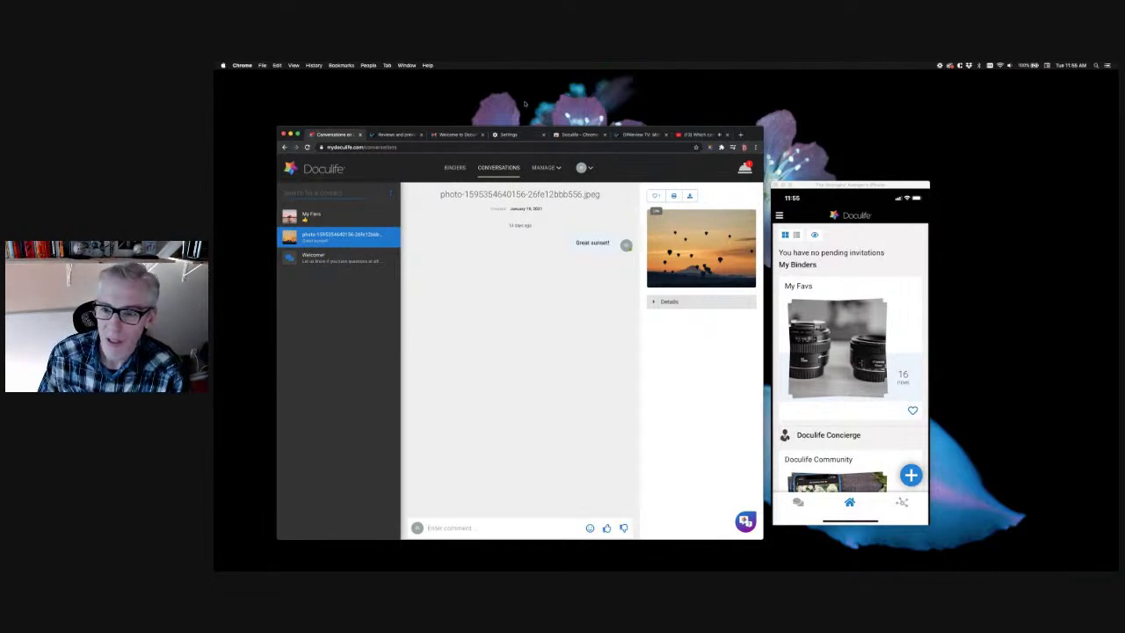
left_click(455, 167)
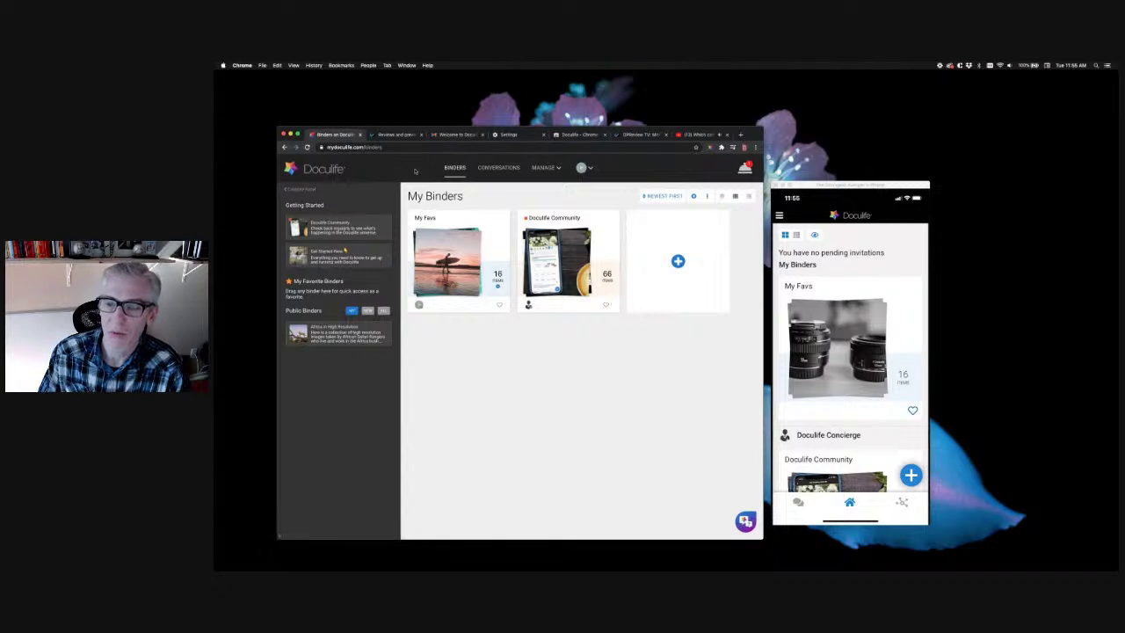